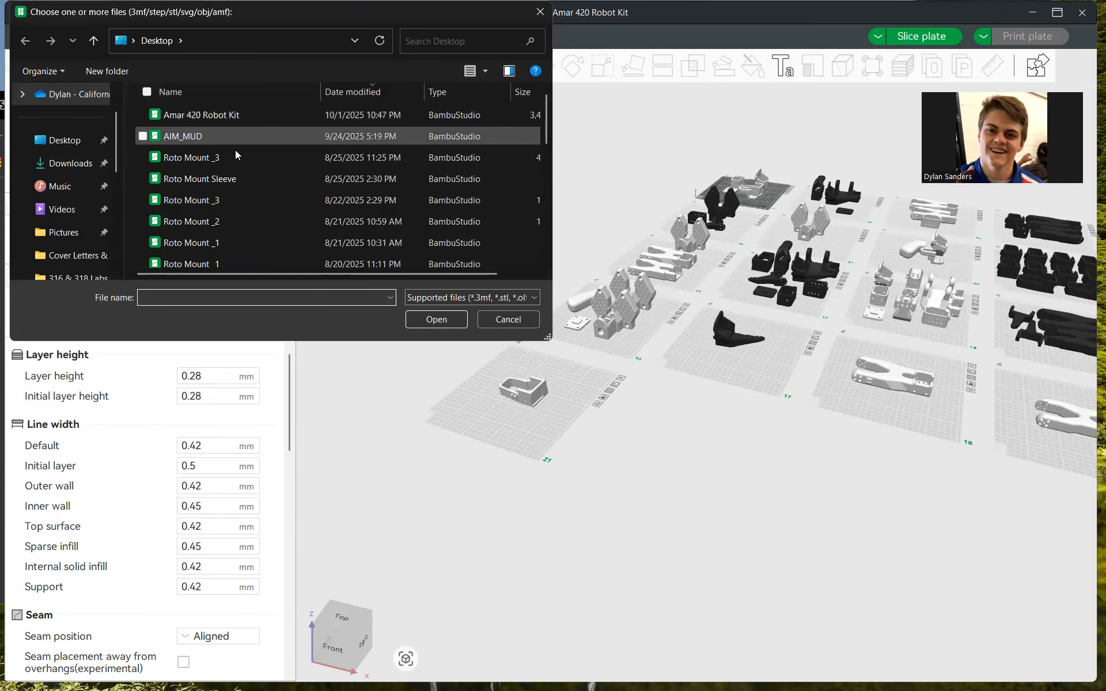
- Cancel the file selection and examine the open-topped box part on plate 21 among the surrounding plates
click(506, 324)
scroll(669, 382, up, 4)
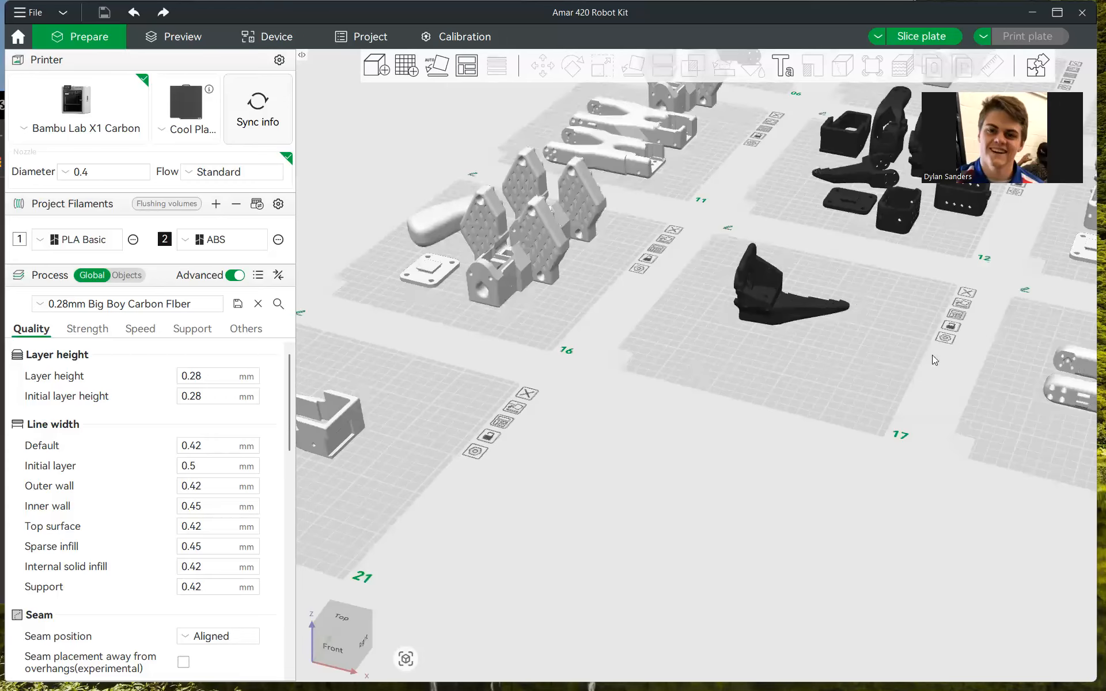
middle_drag(400, 361, 542, 352)
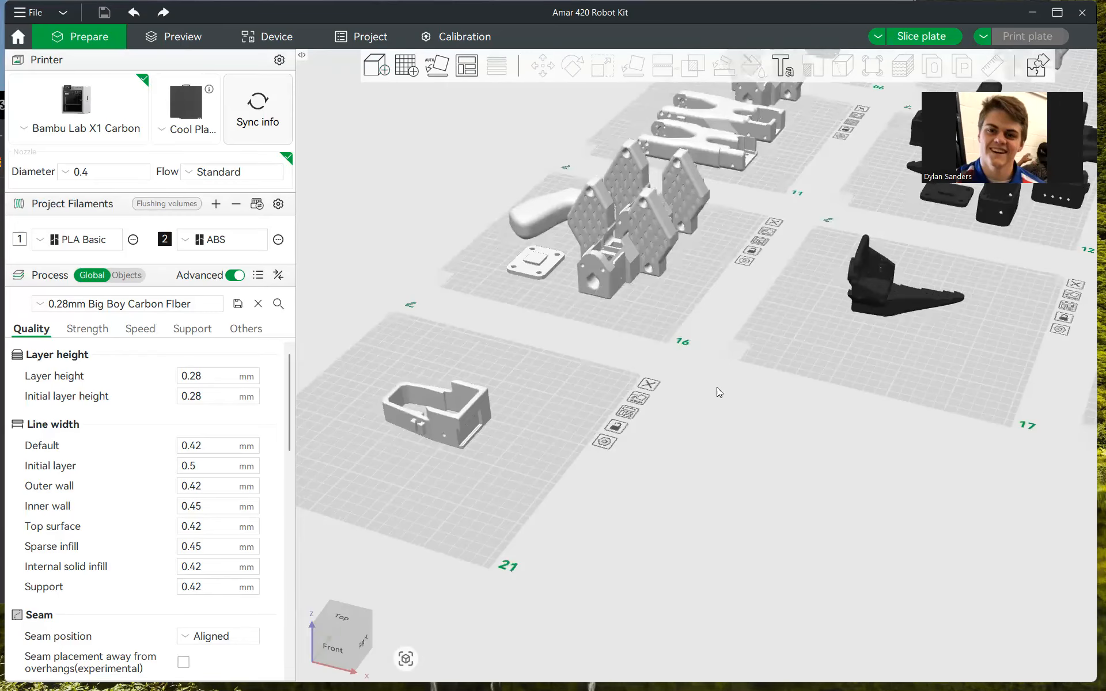
middle_drag(358, 421, 497, 412)
scroll(697, 394, up, 3)
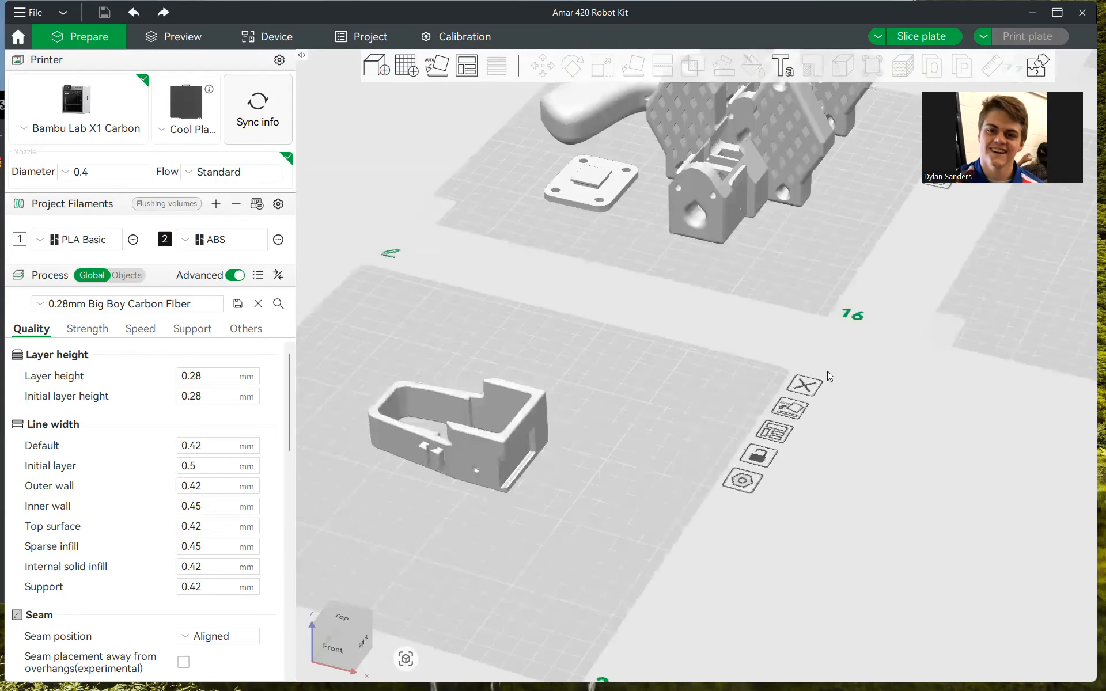
drag(715, 422, 672, 513)
scroll(671, 514, down, 15)
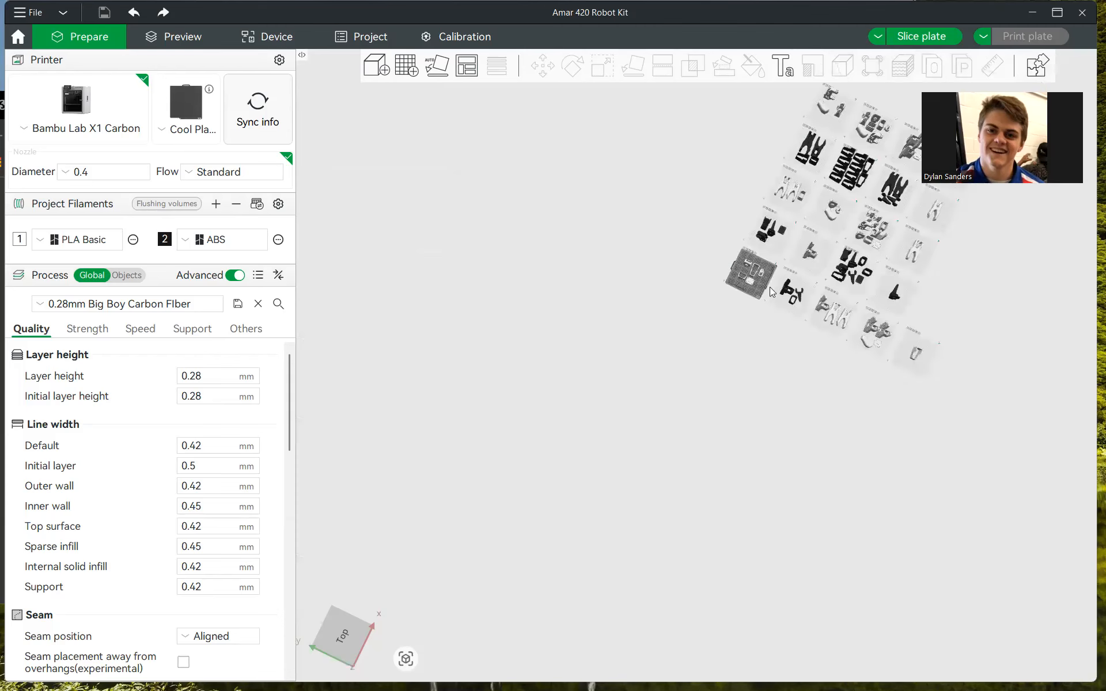
scroll(876, 355, up, 10)
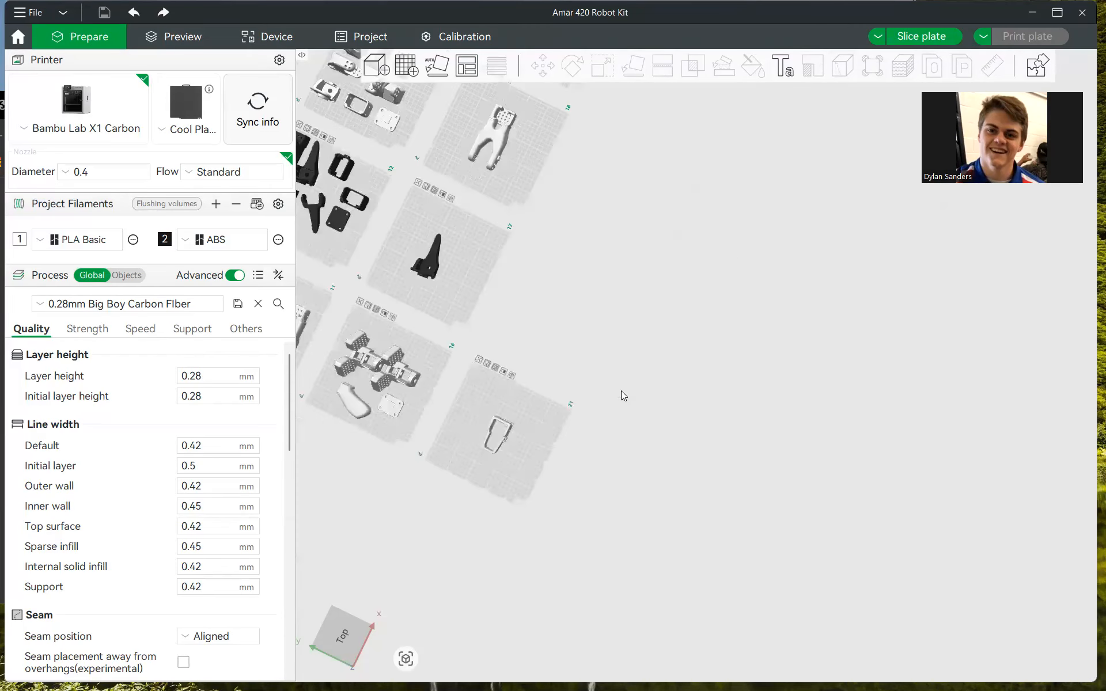
scroll(827, 328, up, 2)
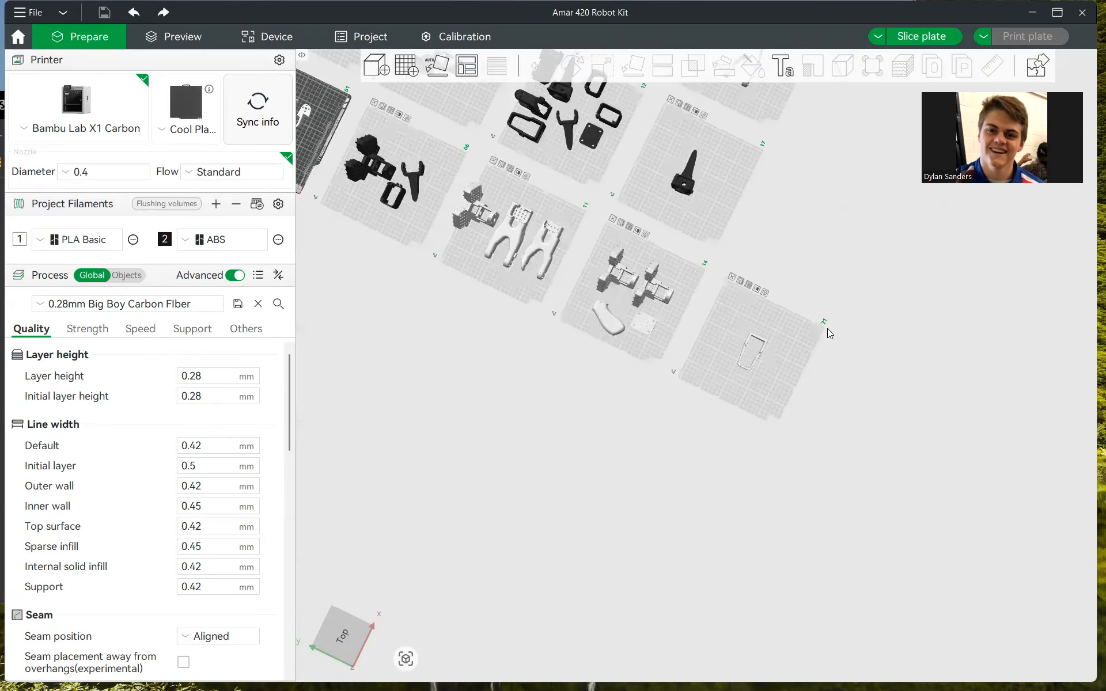
scroll(827, 328, up, 5)
- Rotate the box part on plate 21 about 179° around the Z axis
mouse_move(734, 338)
mouse_down()
mouse_move(713, 322)
mouse_move(724, 325)
mouse_up()
click(724, 325)
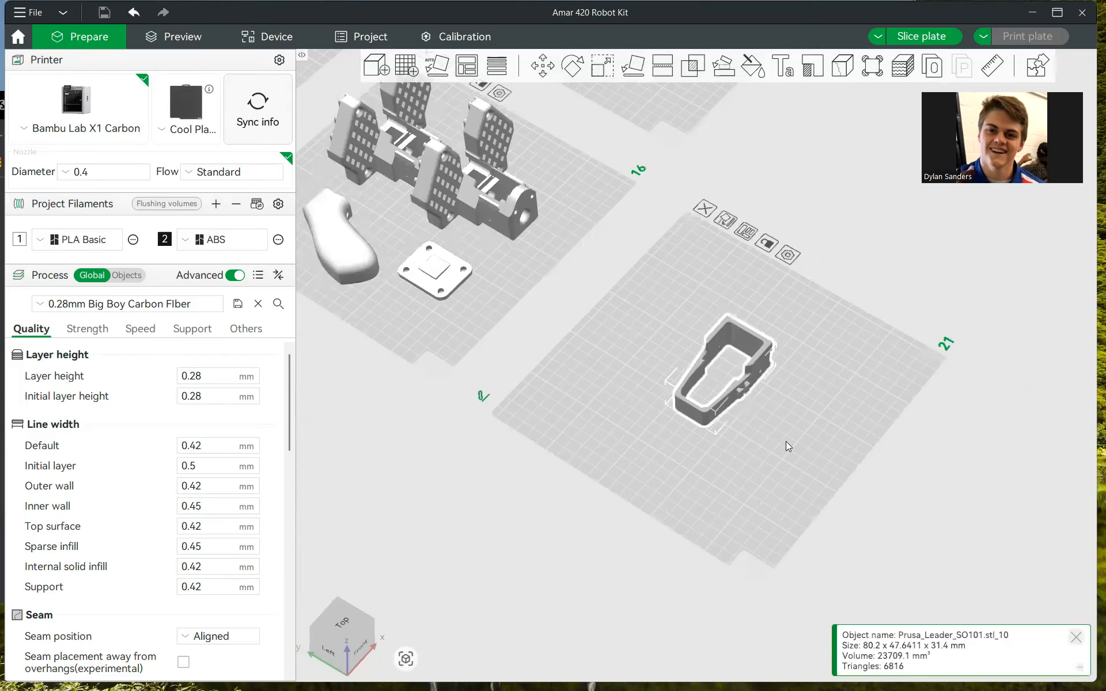
click(572, 65)
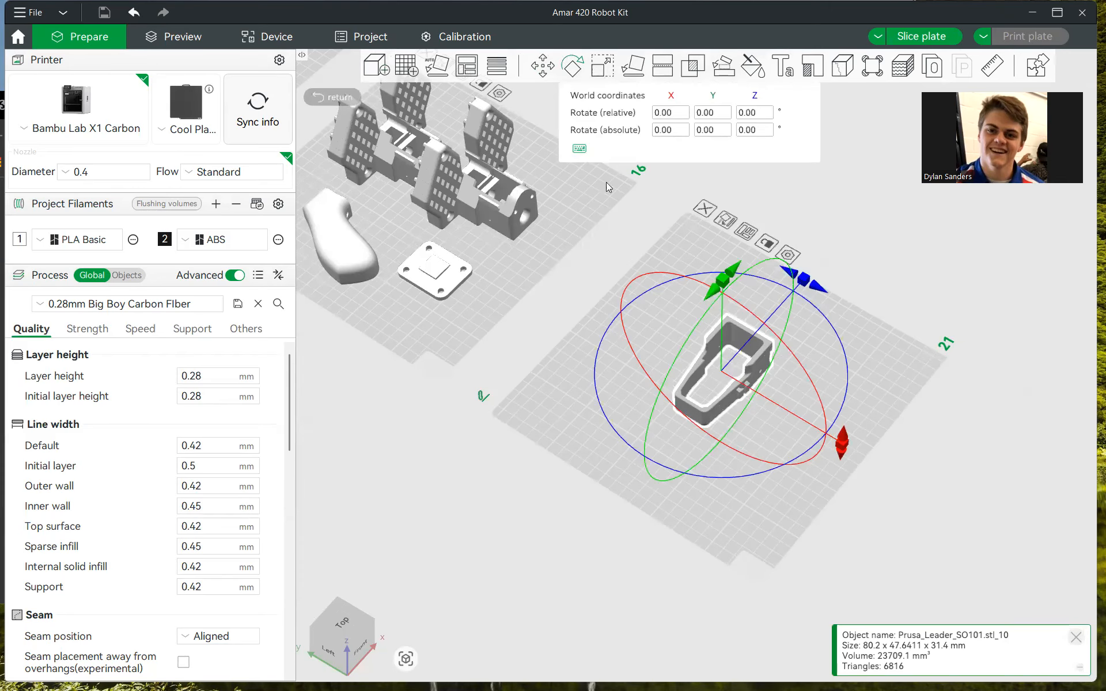
drag(800, 282, 615, 490)
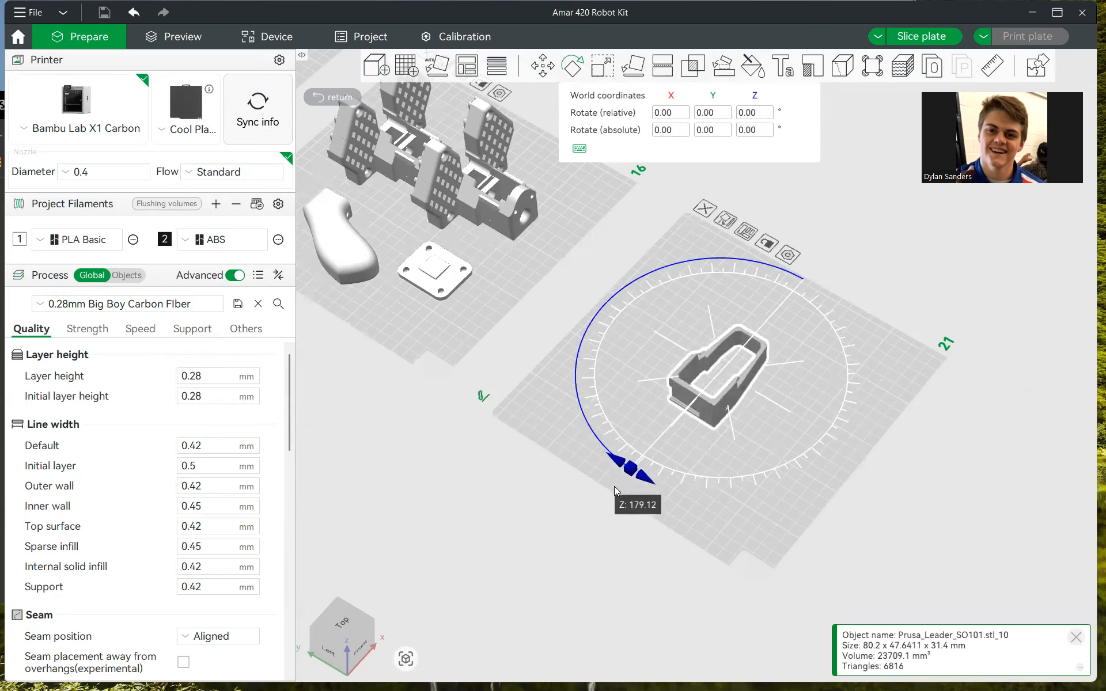
click(894, 371)
- Bring the MAX lettering on the plate 21 part into close view and slice that plate
right_drag(894, 371, 804, 403)
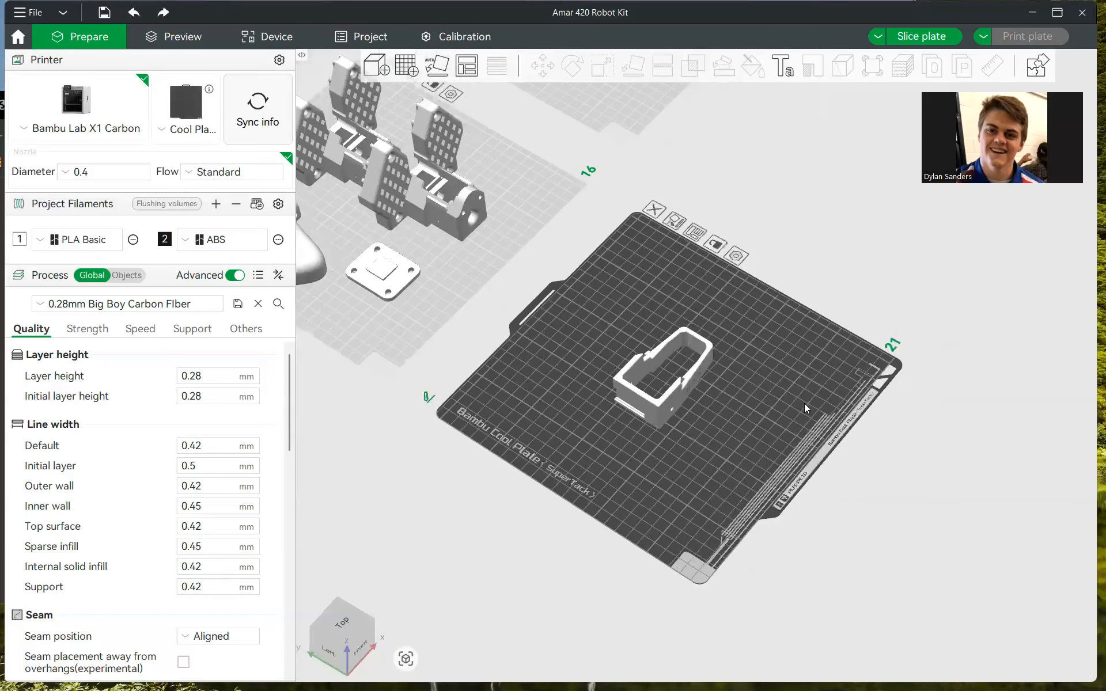
drag(828, 480, 801, 448)
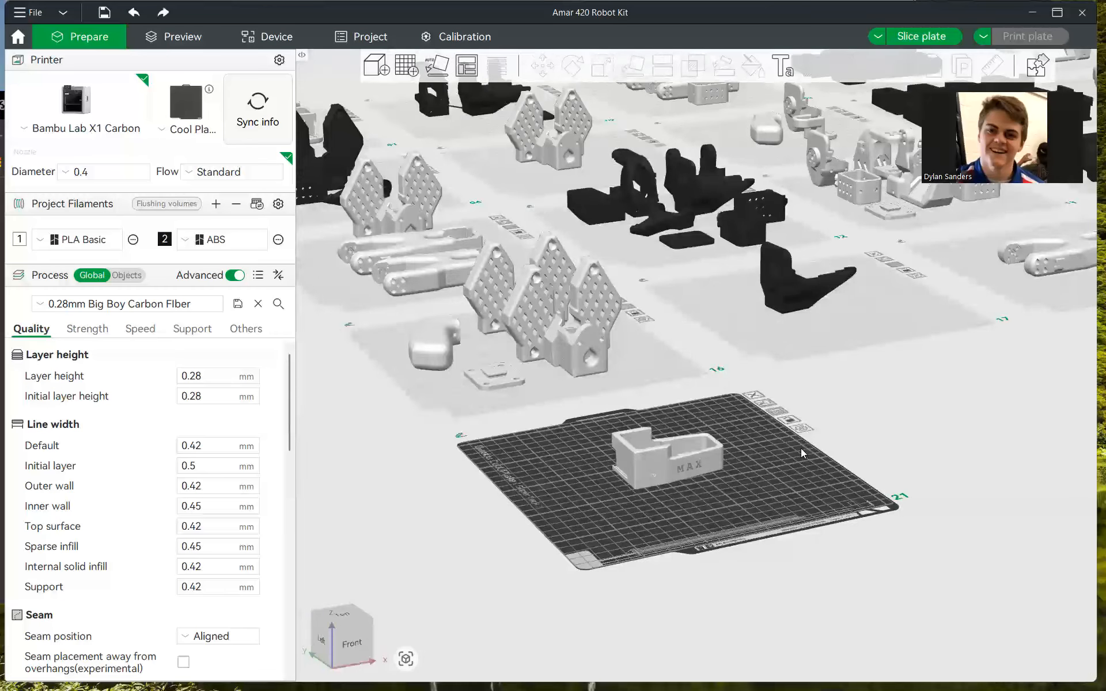
scroll(796, 526, up, 8)
drag(730, 358, 752, 415)
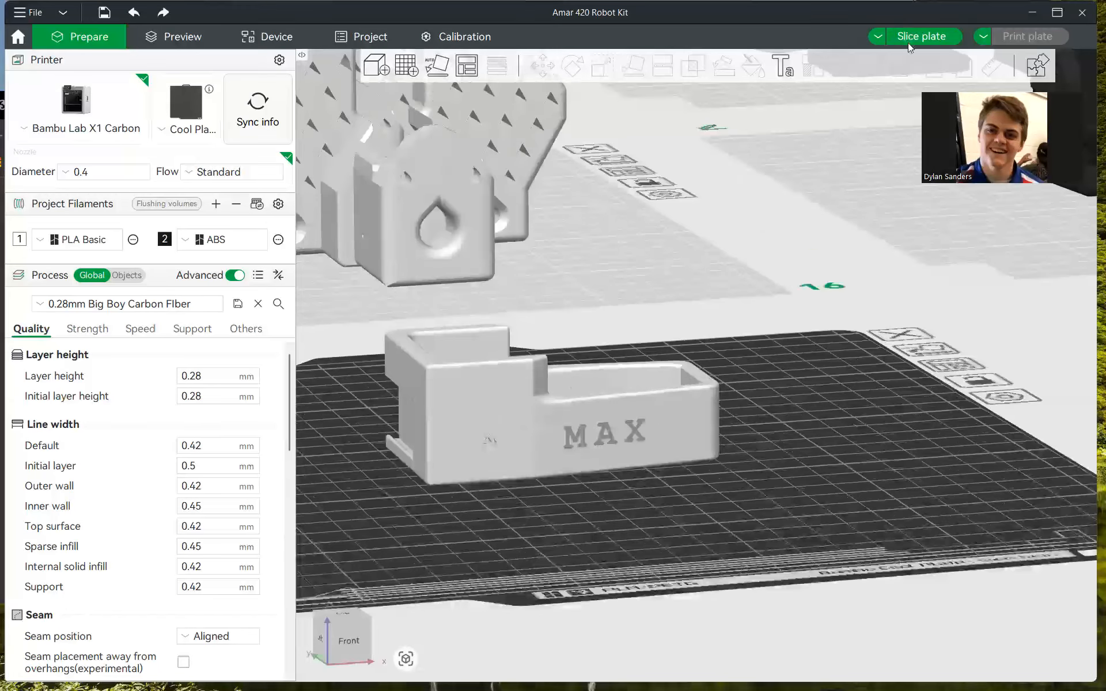
click(908, 43)
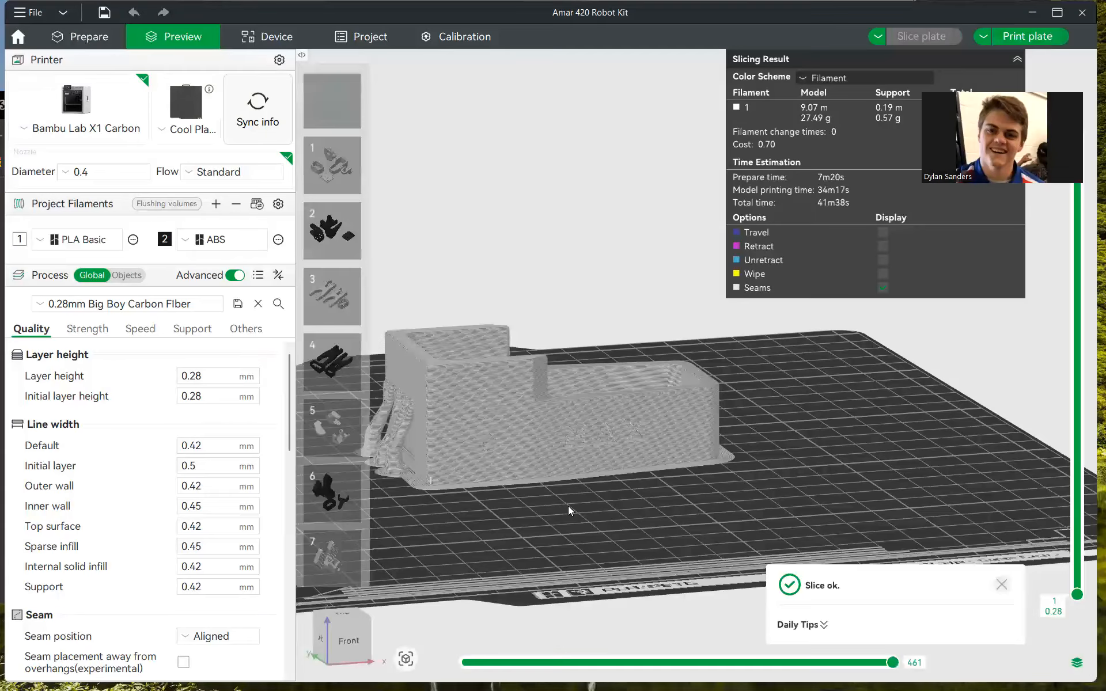
- Examine the MAX lettering in the sliced preview of plate 21 and return to the model preparation view
scroll(461, 503, up, 5)
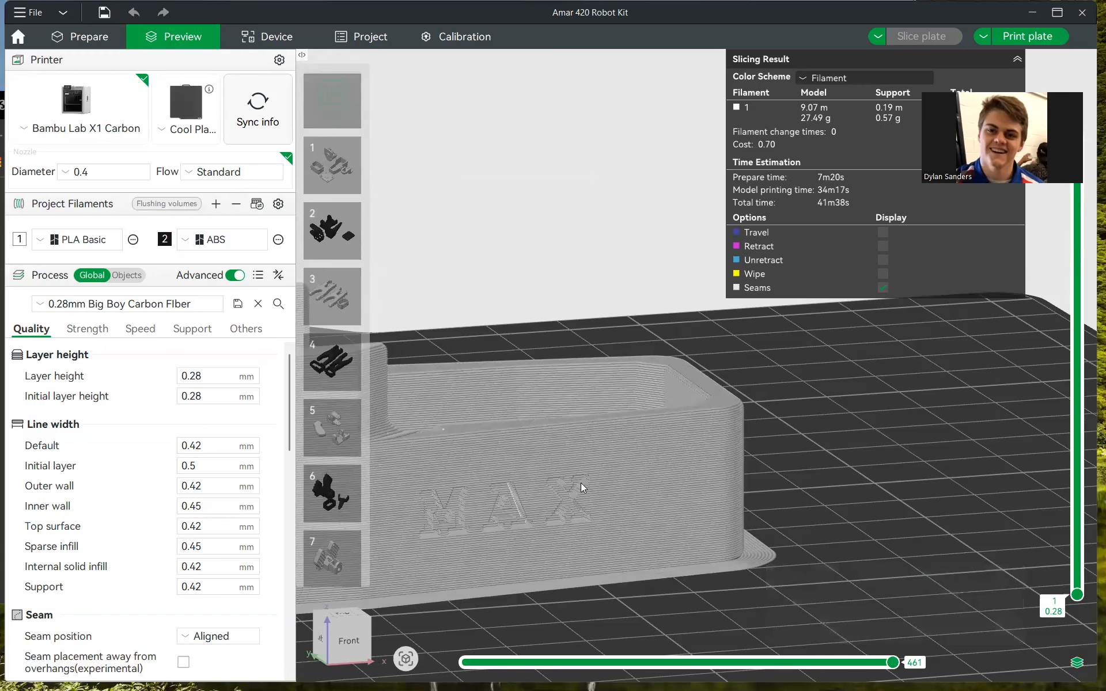
scroll(581, 482, down, 2)
scroll(580, 482, down, 4)
click(102, 44)
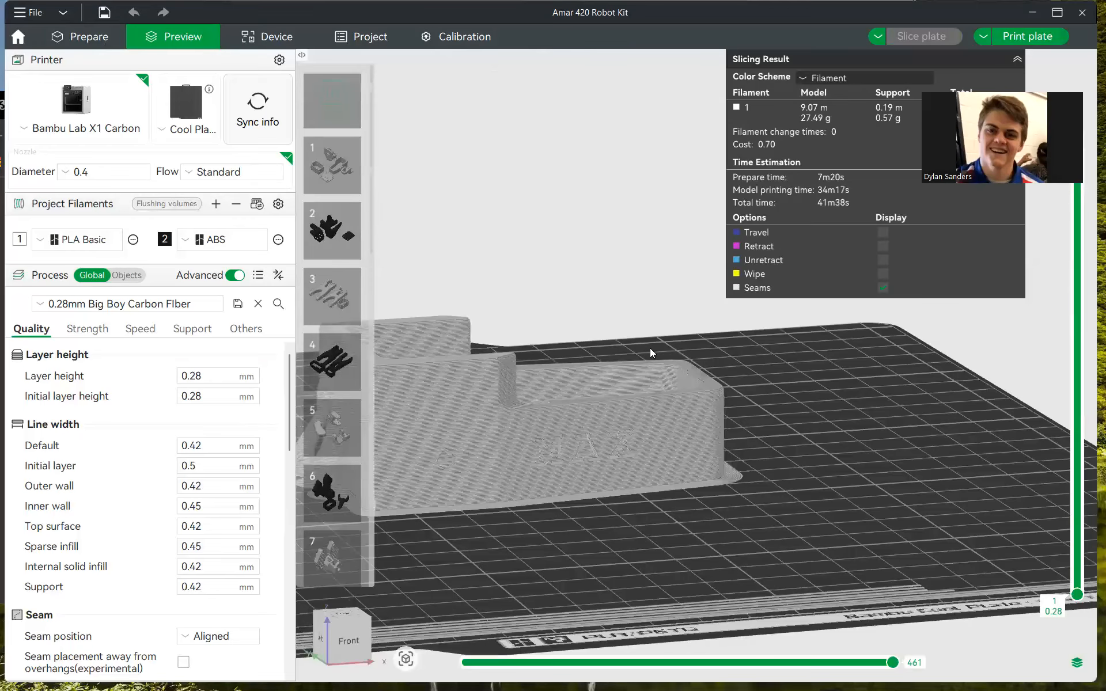
- Move the unlabelled Prusa_Leader_SO101 part from the first plate onto plate 21, beside the part labelled MAX
scroll(791, 413, down, 3)
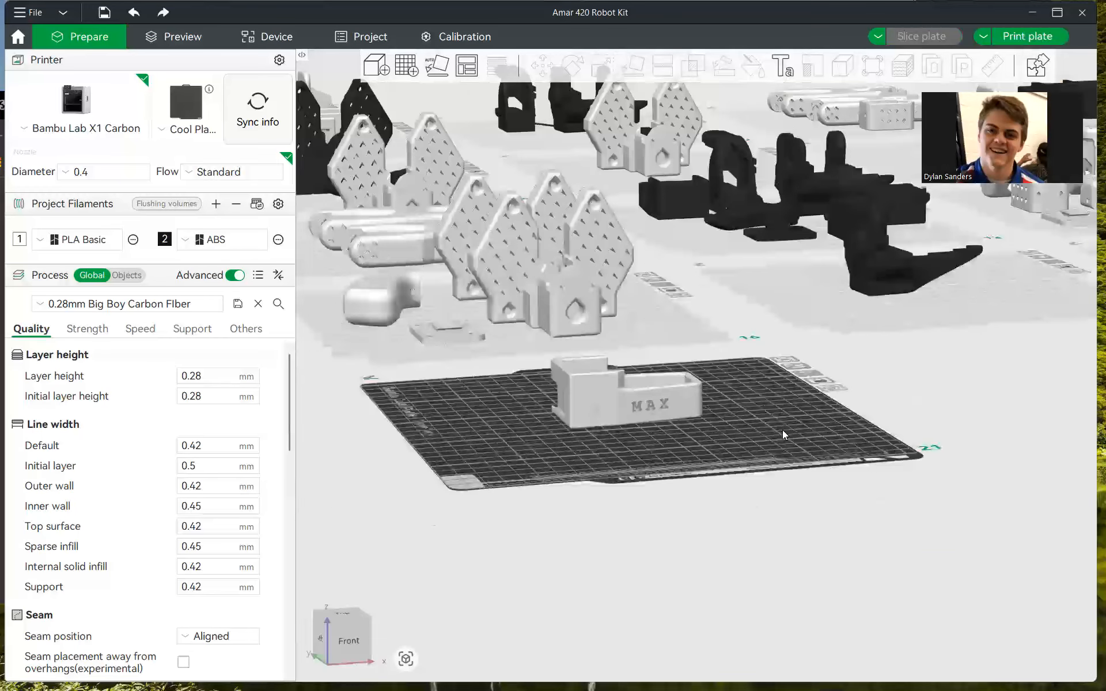
scroll(782, 430, down, 2)
drag(783, 406, 644, 312)
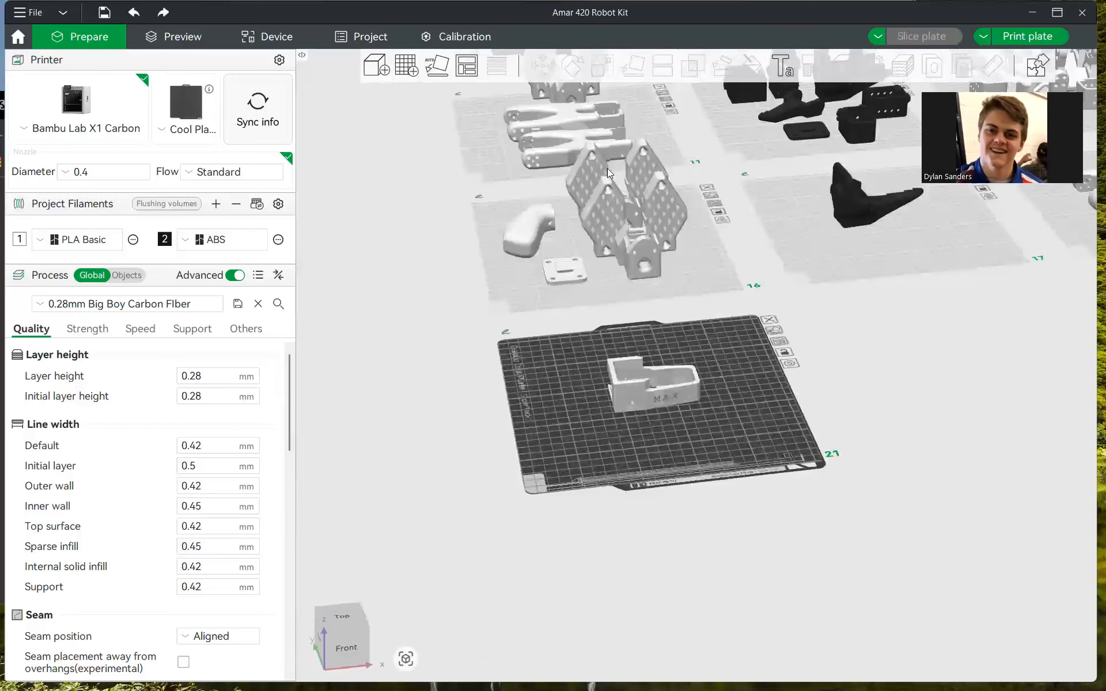
scroll(644, 308, down, 2)
scroll(739, 268, down, 1)
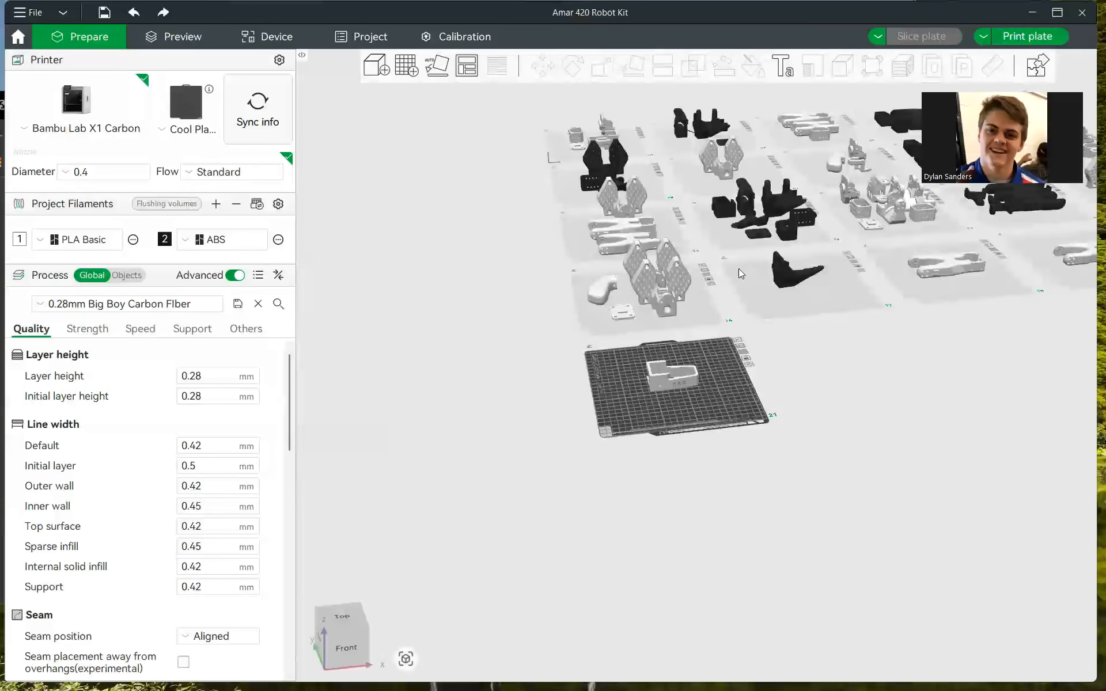
right_drag(739, 268, 561, 444)
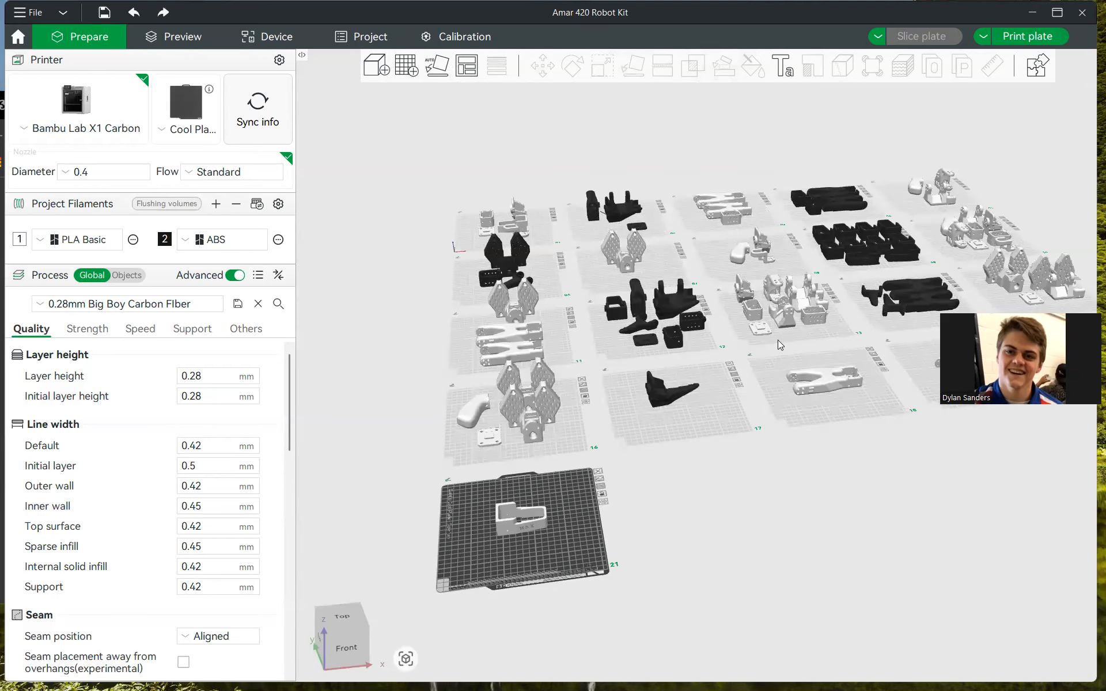
click(524, 226)
drag(524, 226, 557, 499)
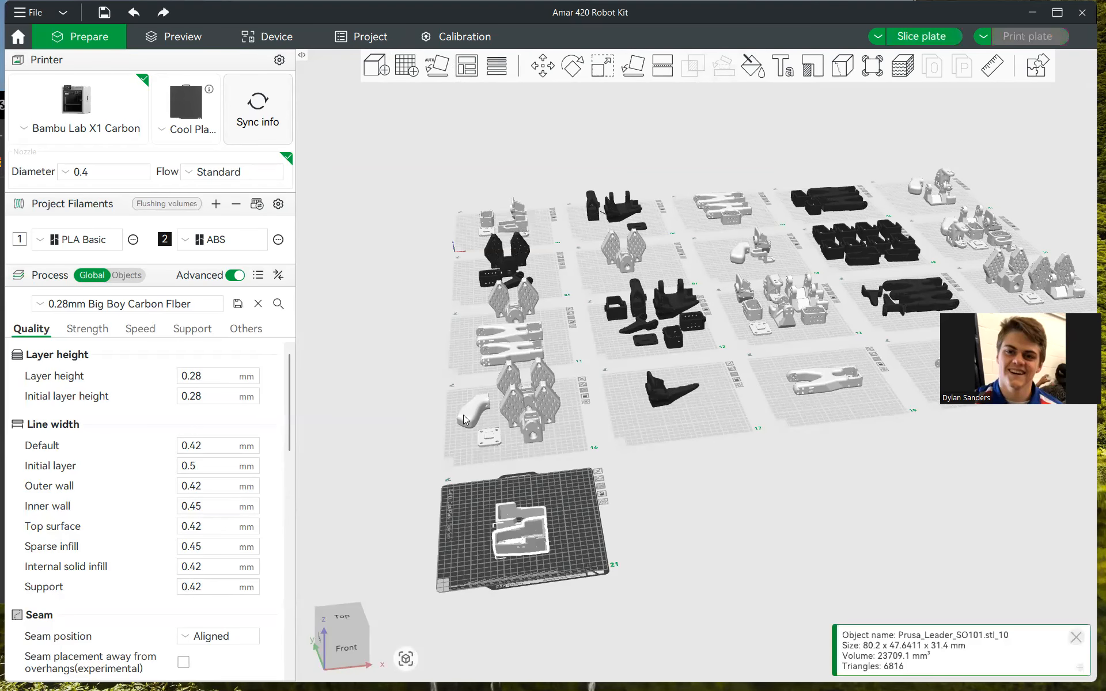
- Add a new plate to the project and move the unlabelled leader part from plate 21 onto it
scroll(670, 431, up, 5)
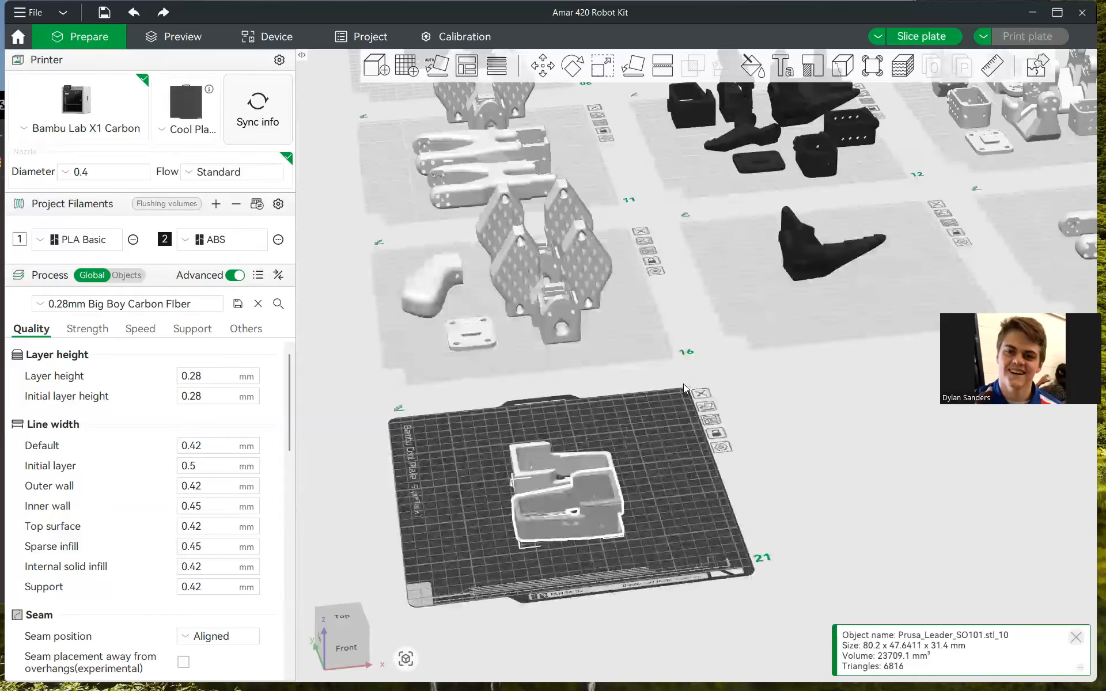
drag(670, 449, 670, 441)
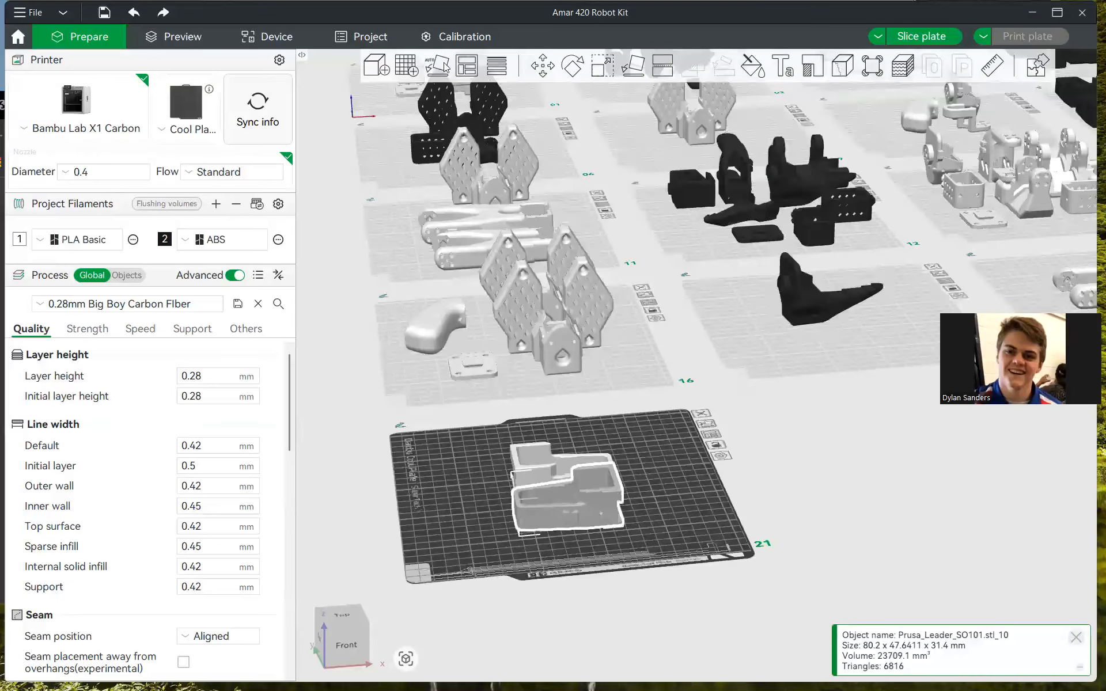
click(412, 70)
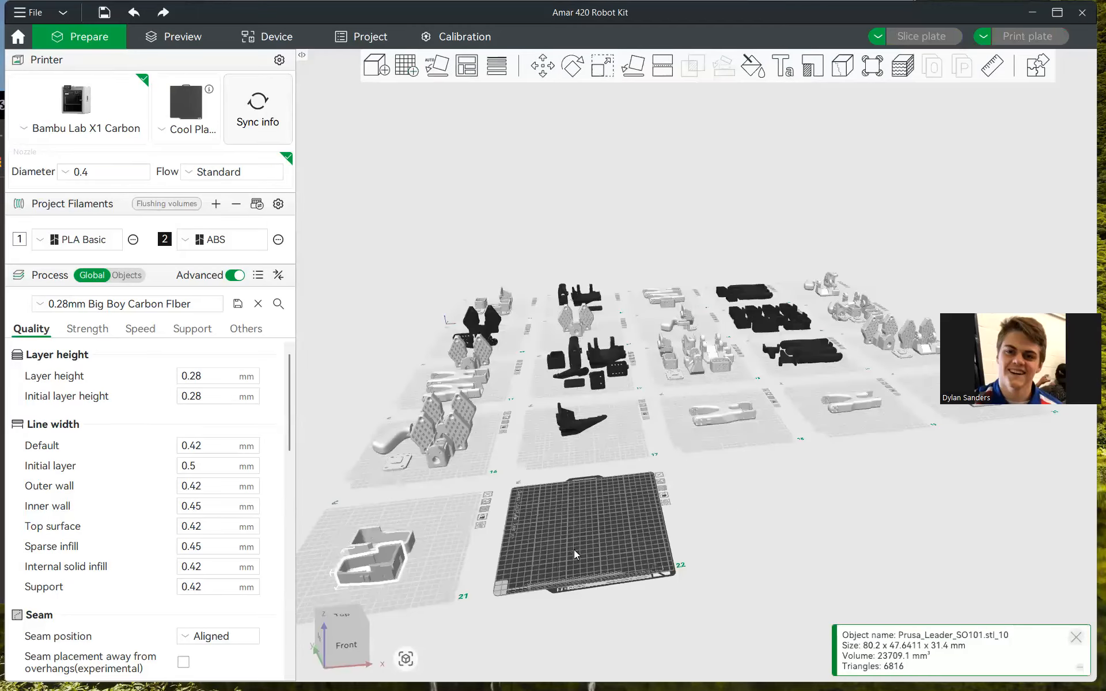
scroll(601, 445, up, 2)
drag(477, 456, 779, 409)
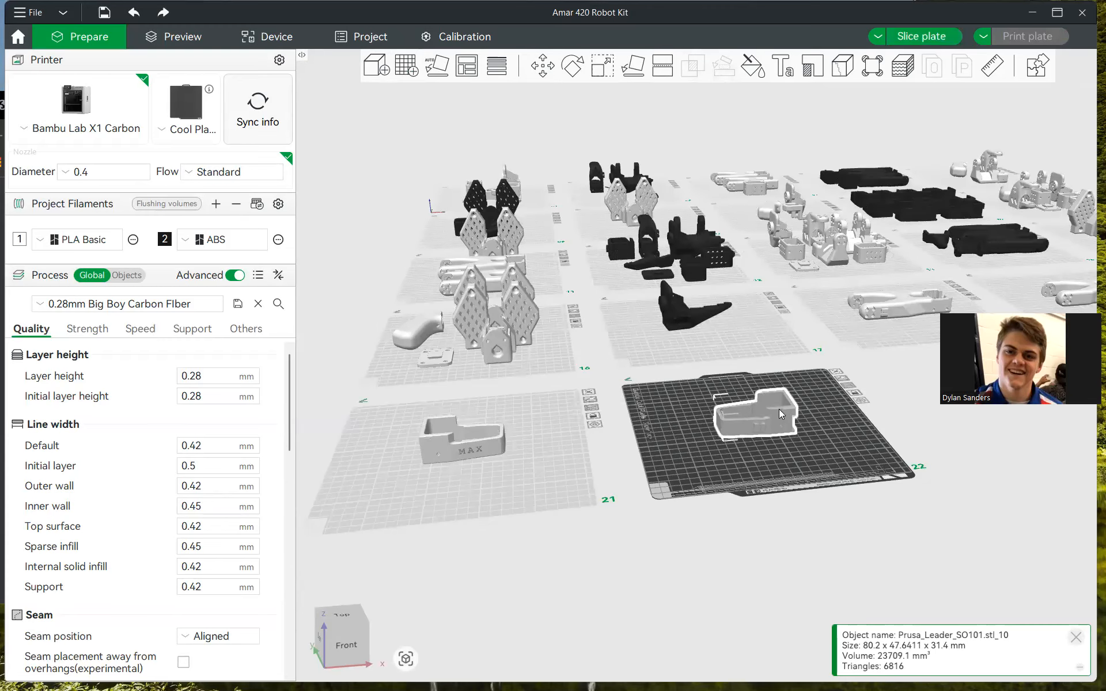
- Undo the leader part's move to plate 22 and redo it
click(647, 421)
key(ctrl+z)
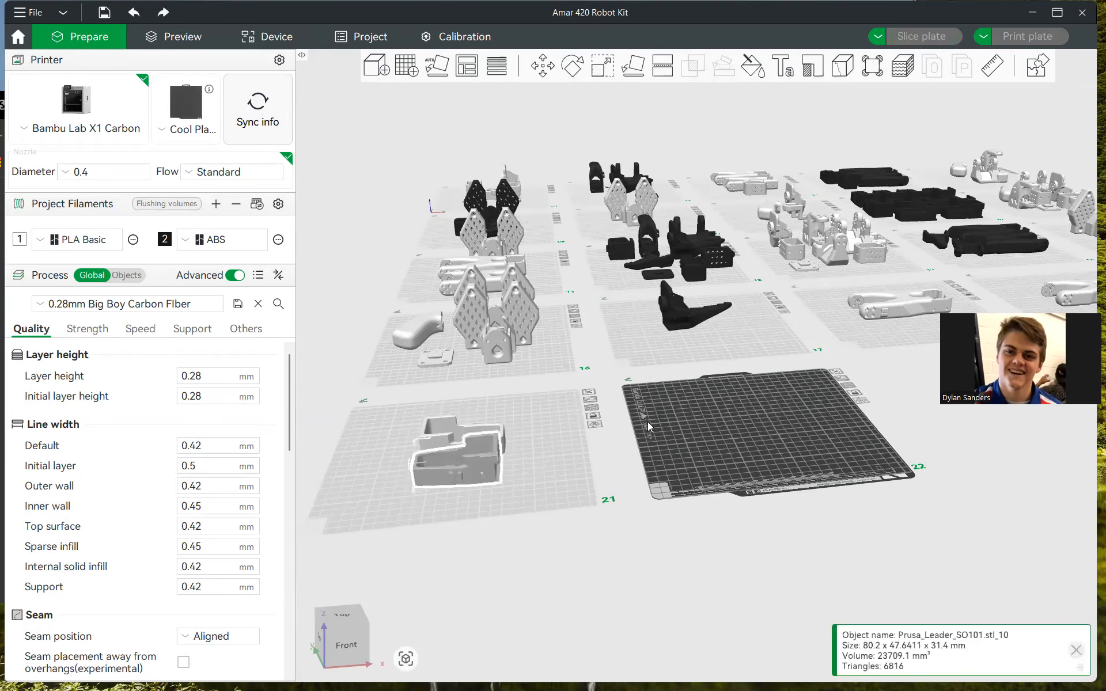
key(ctrl+y)
- Rotate the leader part on plate 22 by 90° relative to its current orientation around the Z axis
scroll(622, 450, up, 2)
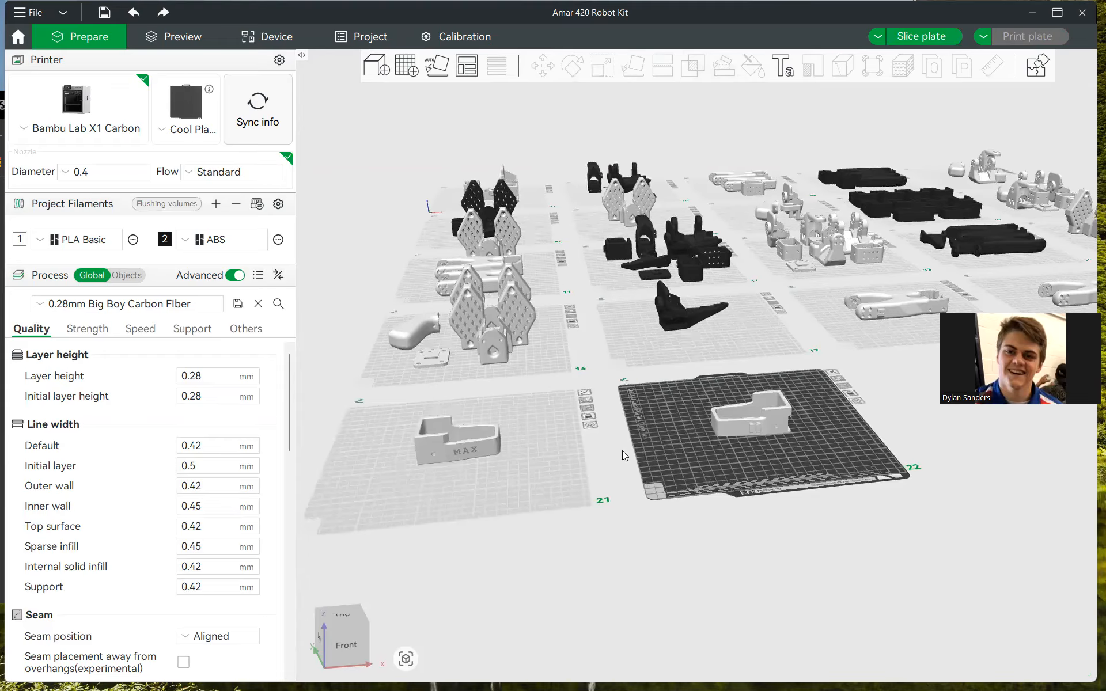
scroll(622, 541, up, 3)
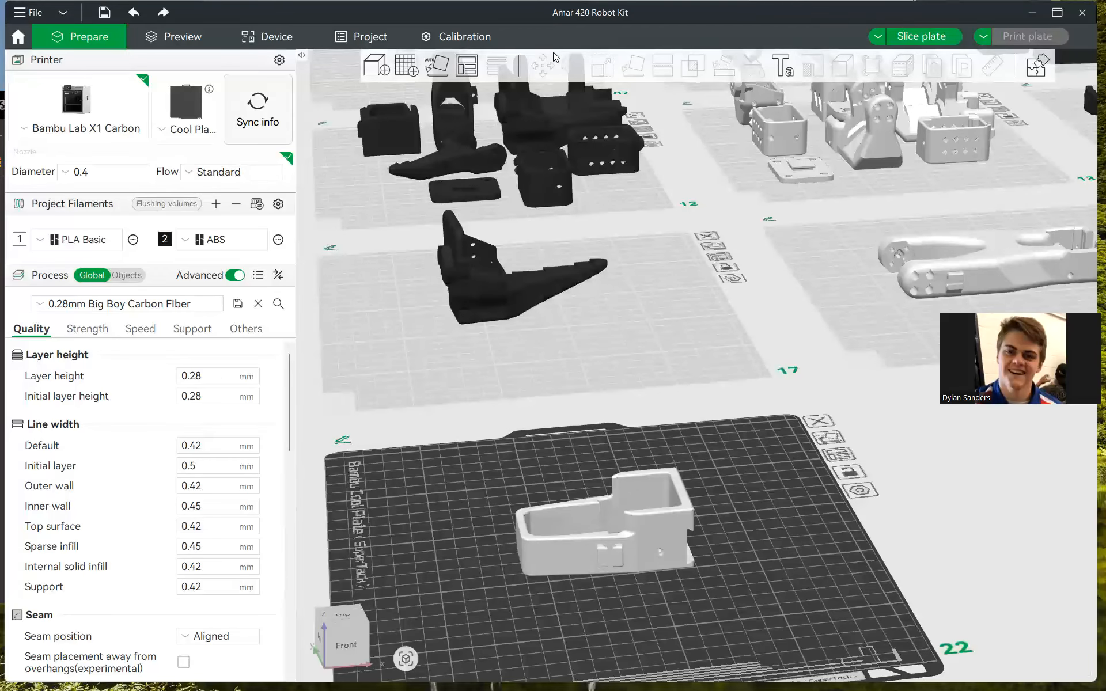
click(574, 68)
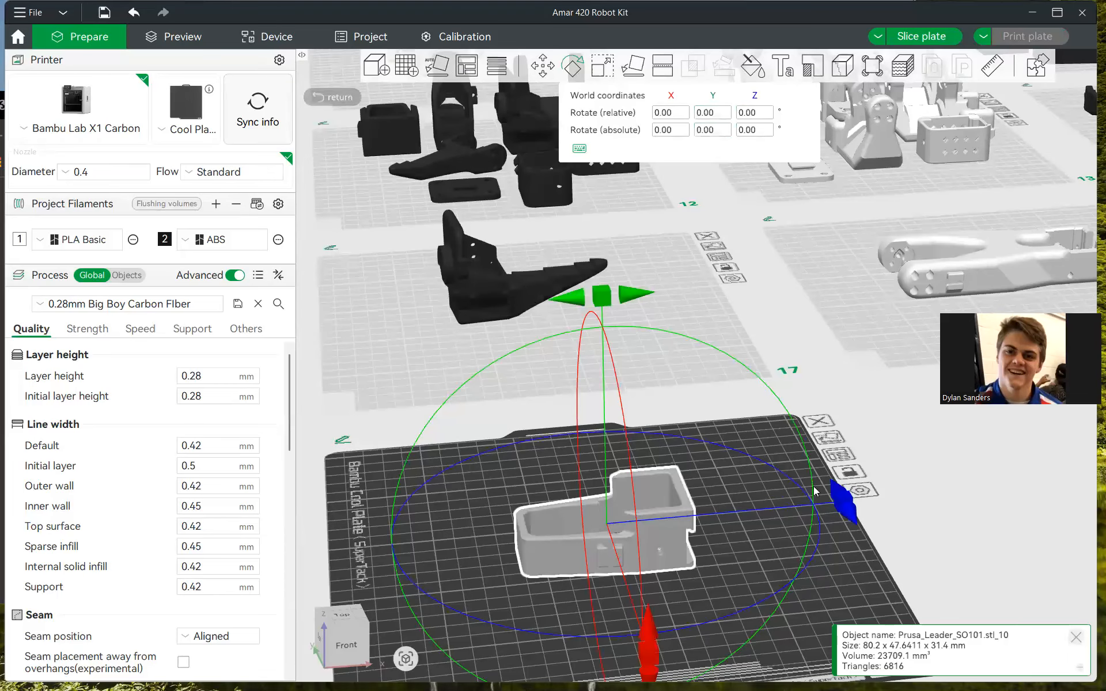
click(751, 113)
text(90)
key(Return)
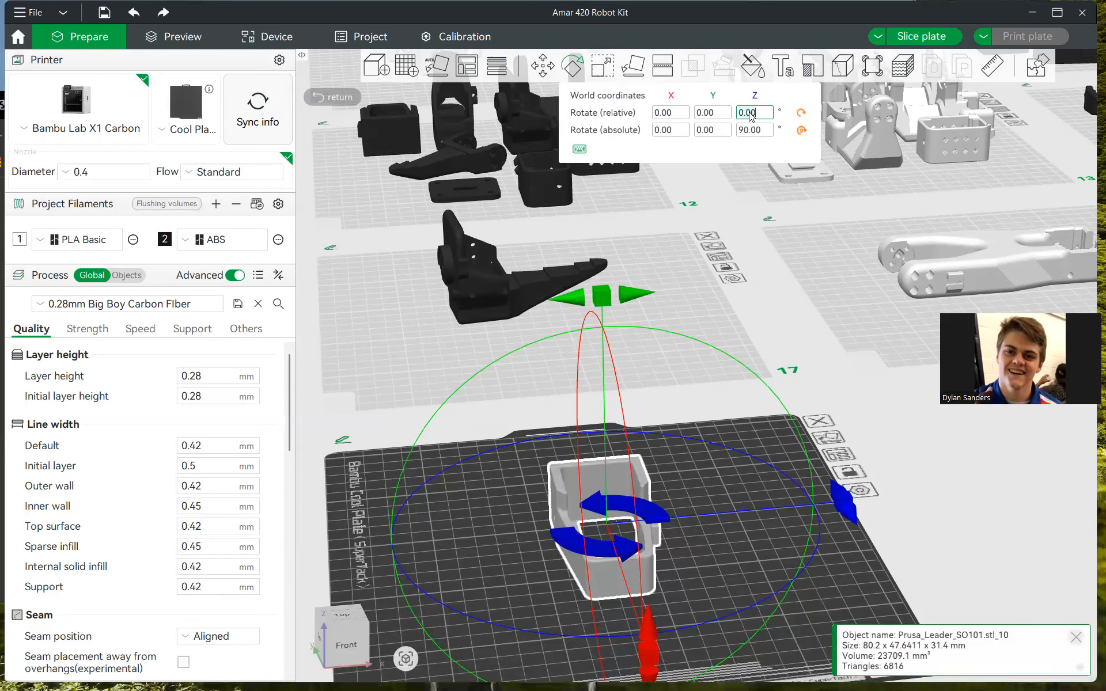
- Rotate the part another 180° around Z and turn it freehand until its plain long side faces the front
text(180)
key(Return)
drag(852, 500, 623, 577)
click(747, 535)
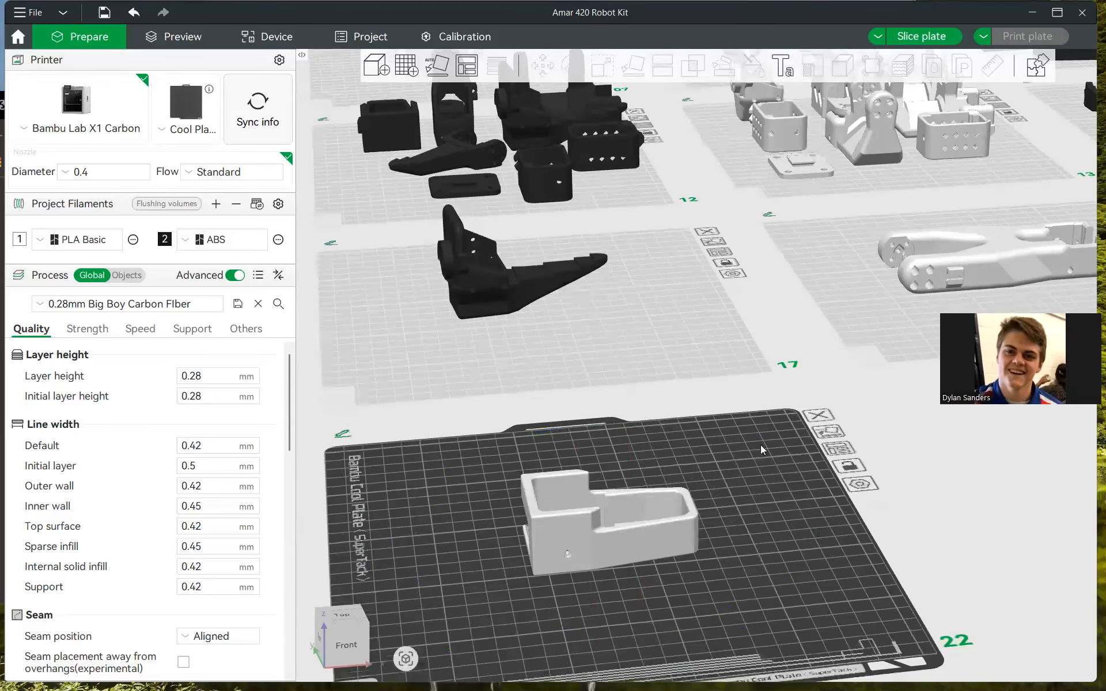
- Add a text label reading "Text" to the part on plate 22 and place it on the long side below the lower rim
scroll(798, 347, up, 5)
click(601, 440)
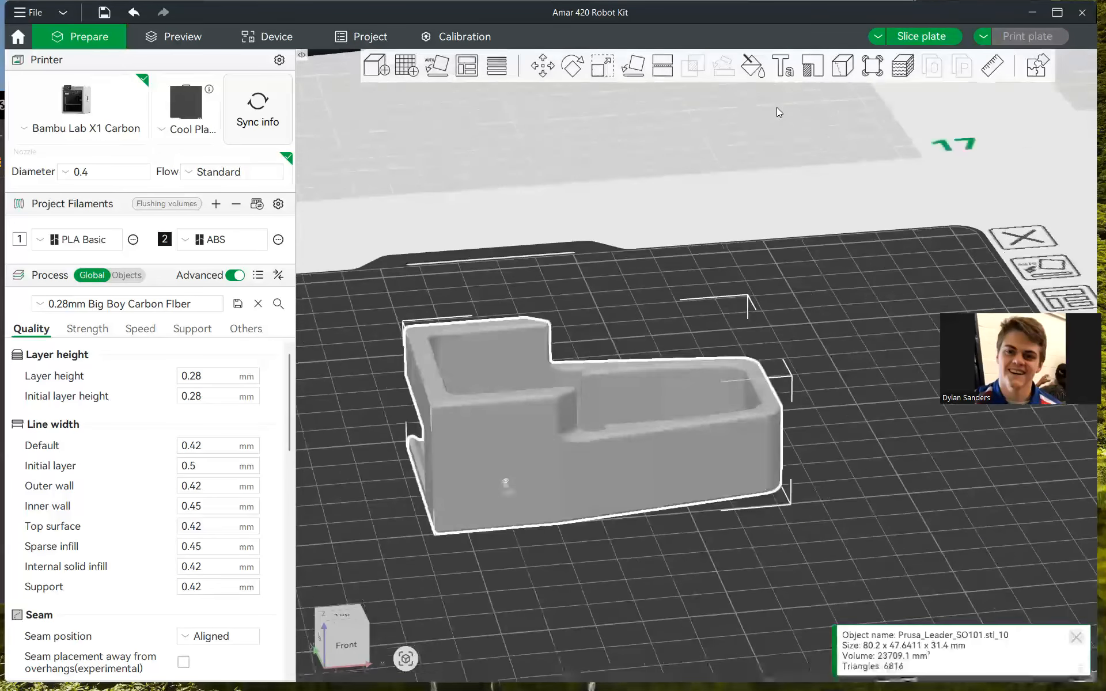
click(781, 68)
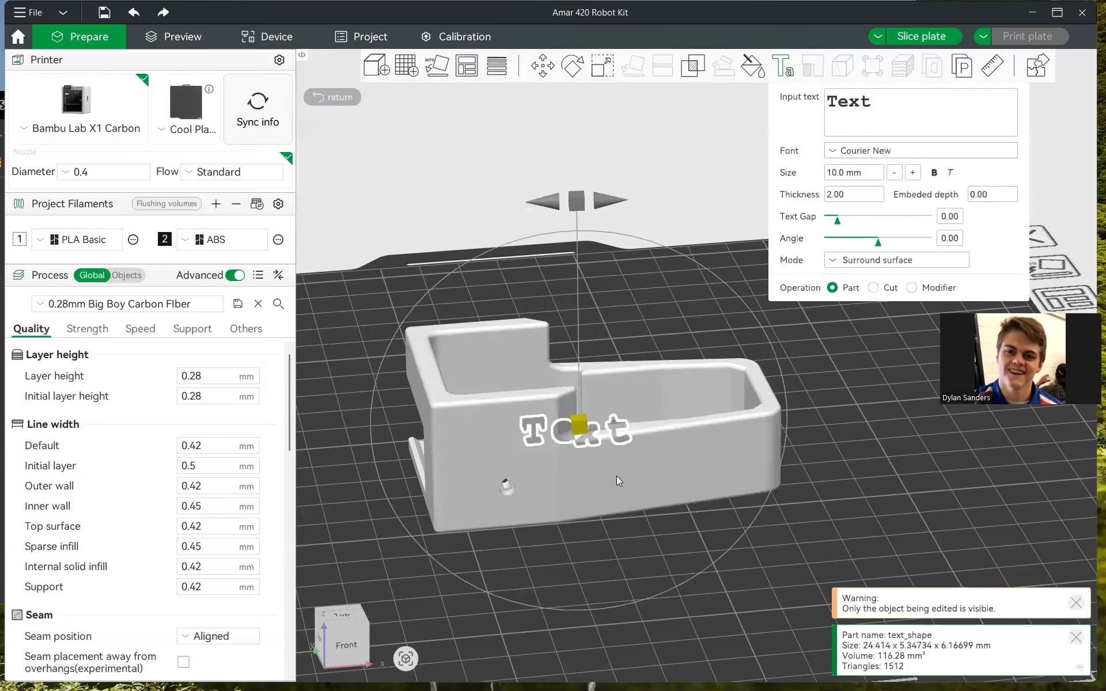
drag(579, 428, 644, 473)
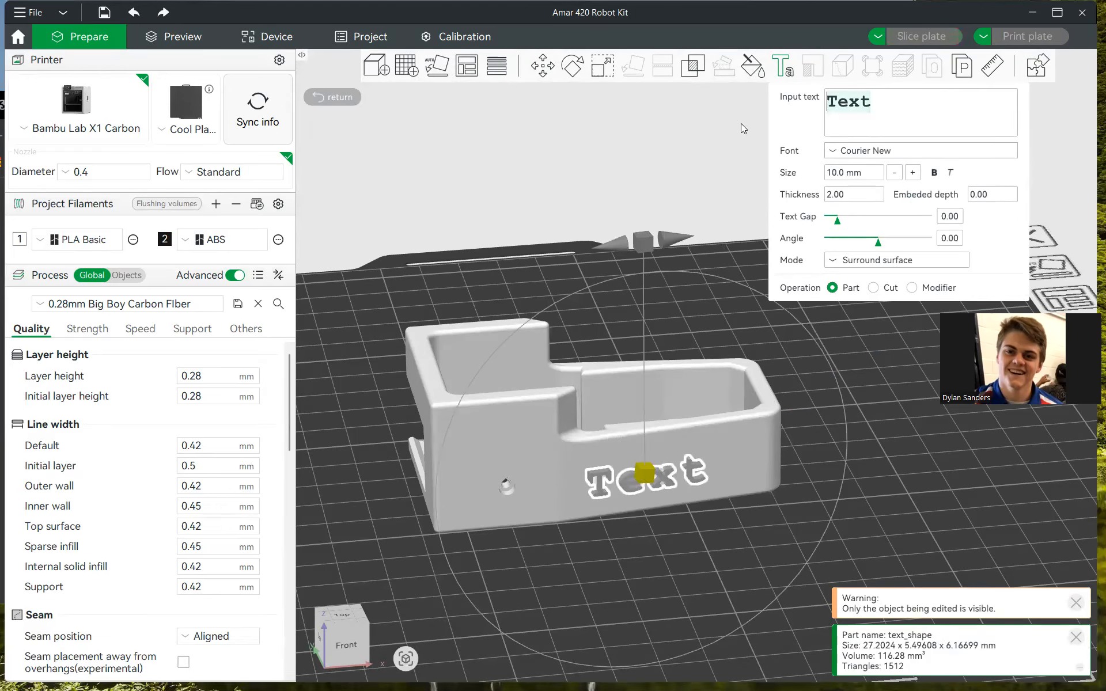
click(741, 123)
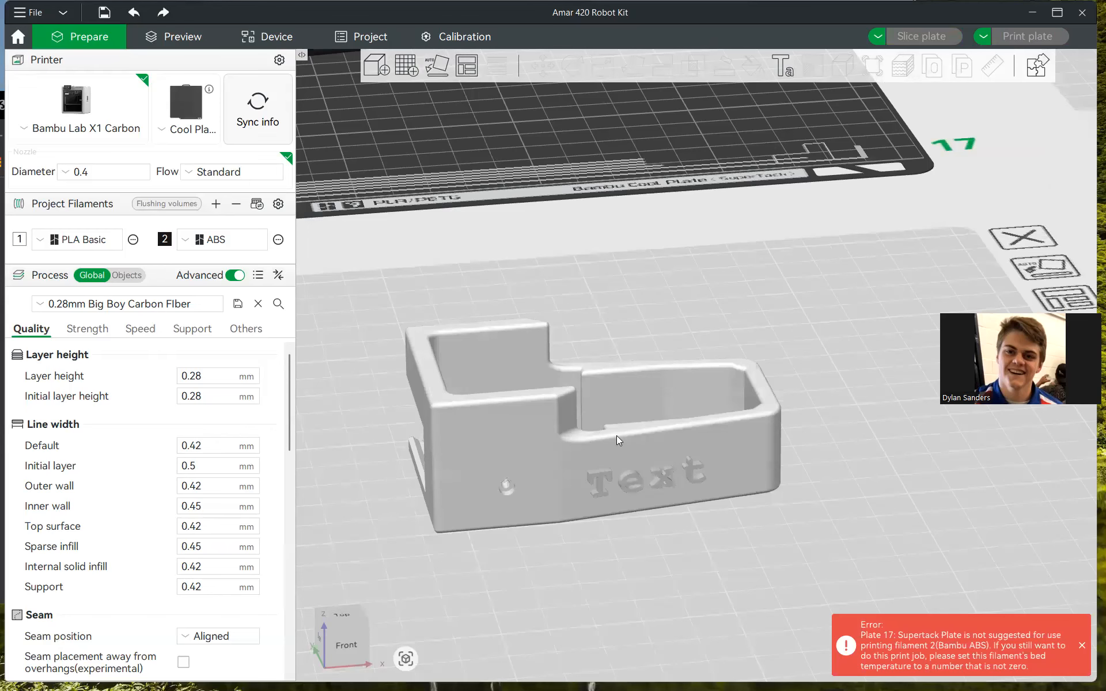
click(641, 481)
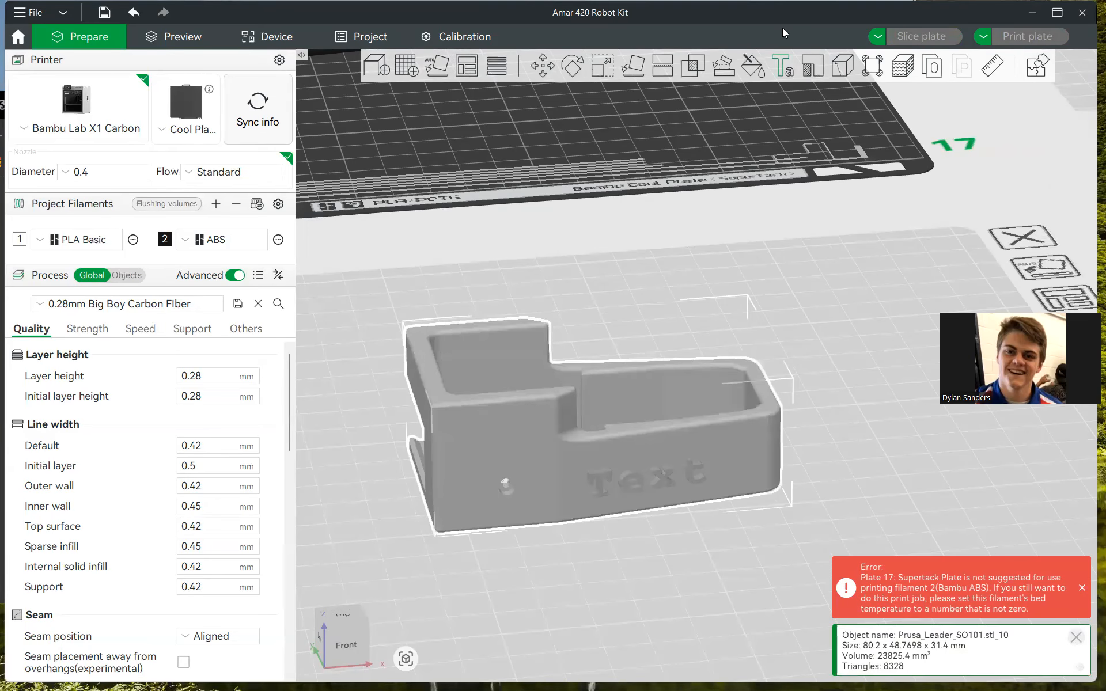
- Add a second text label reading "AMAR 420" to the part on plate 22, keeping its default placement and settings
click(779, 71)
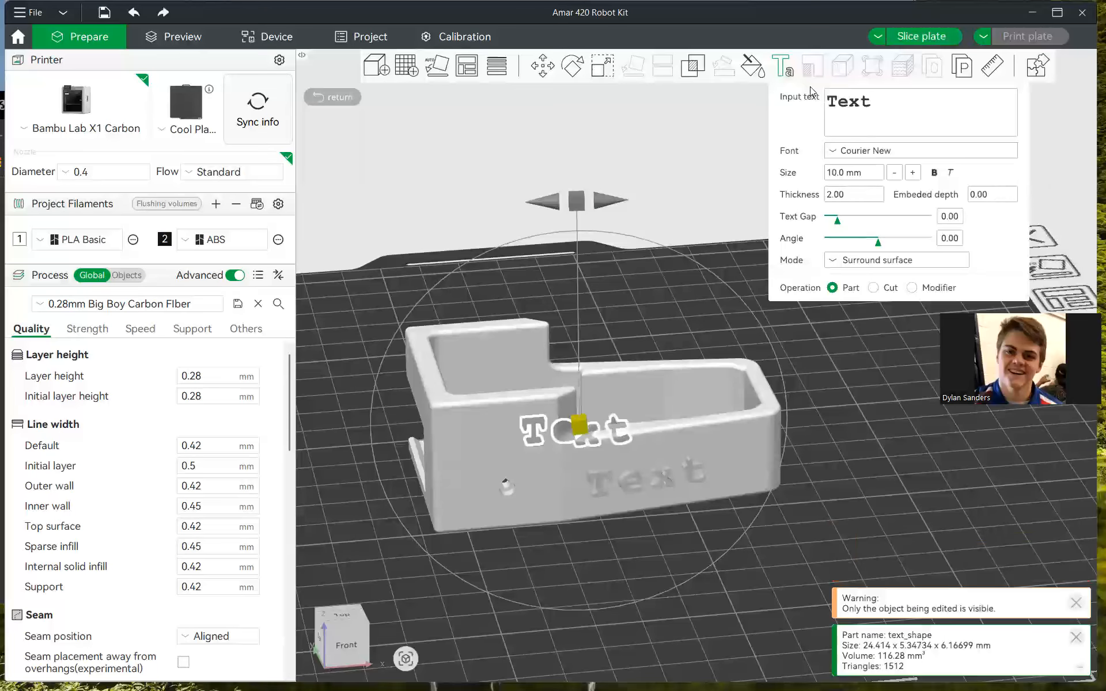
click(881, 93)
key(BackSpace)
key(BackSpace)
key(BackSpace)
key(BackSpace)
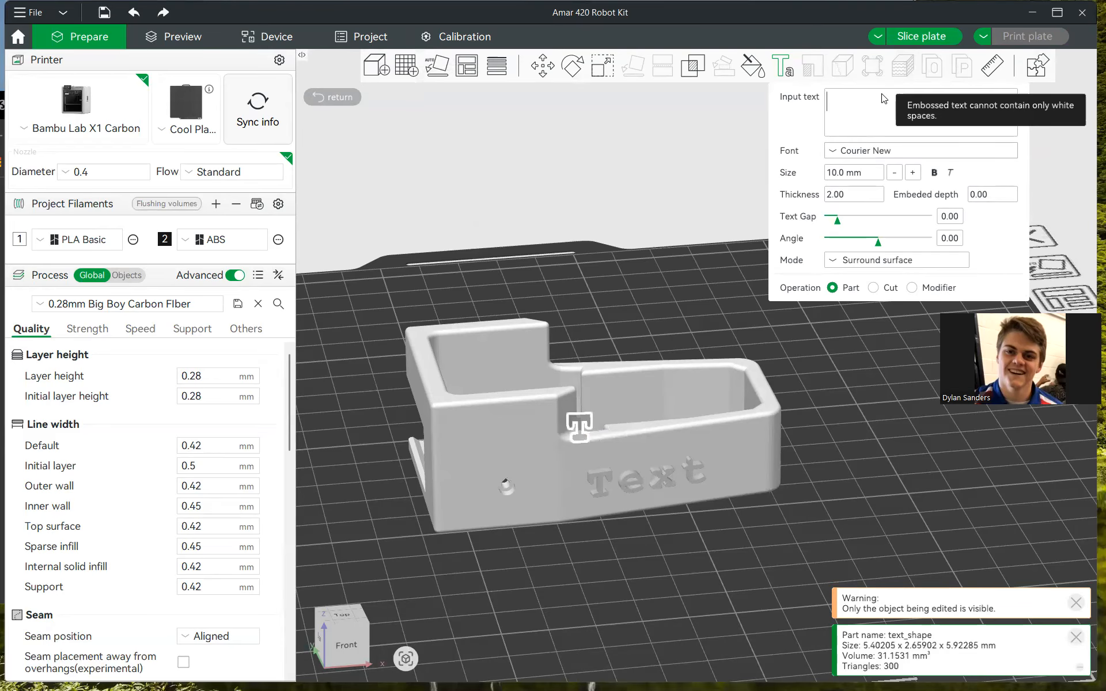
text(AMAR 42)
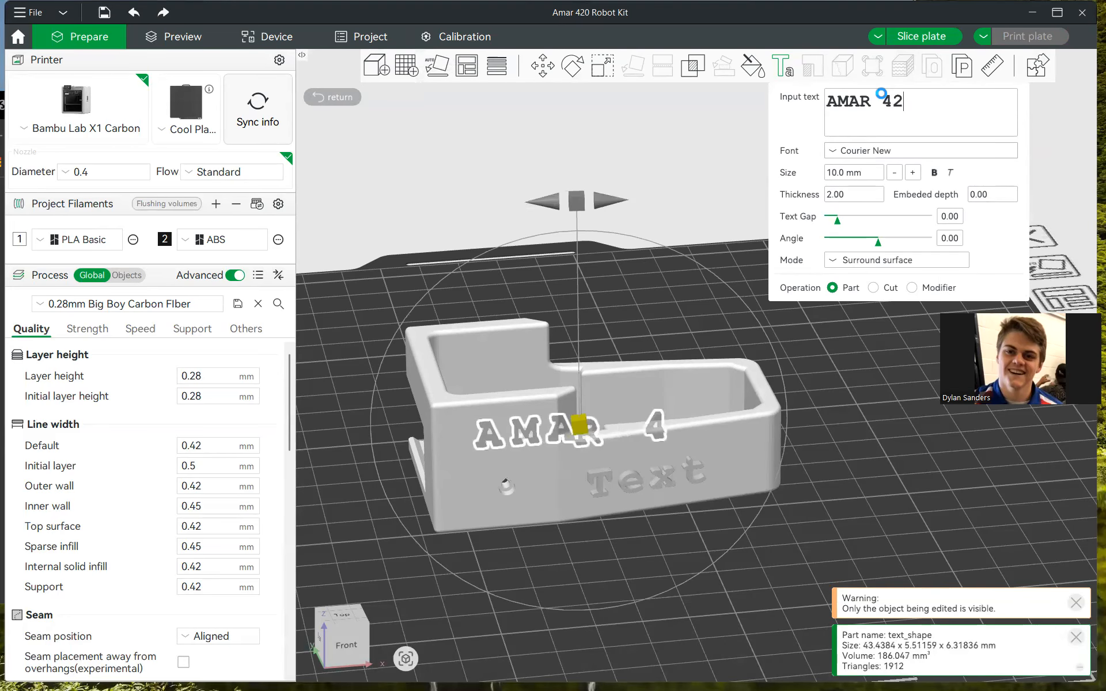
text(0)
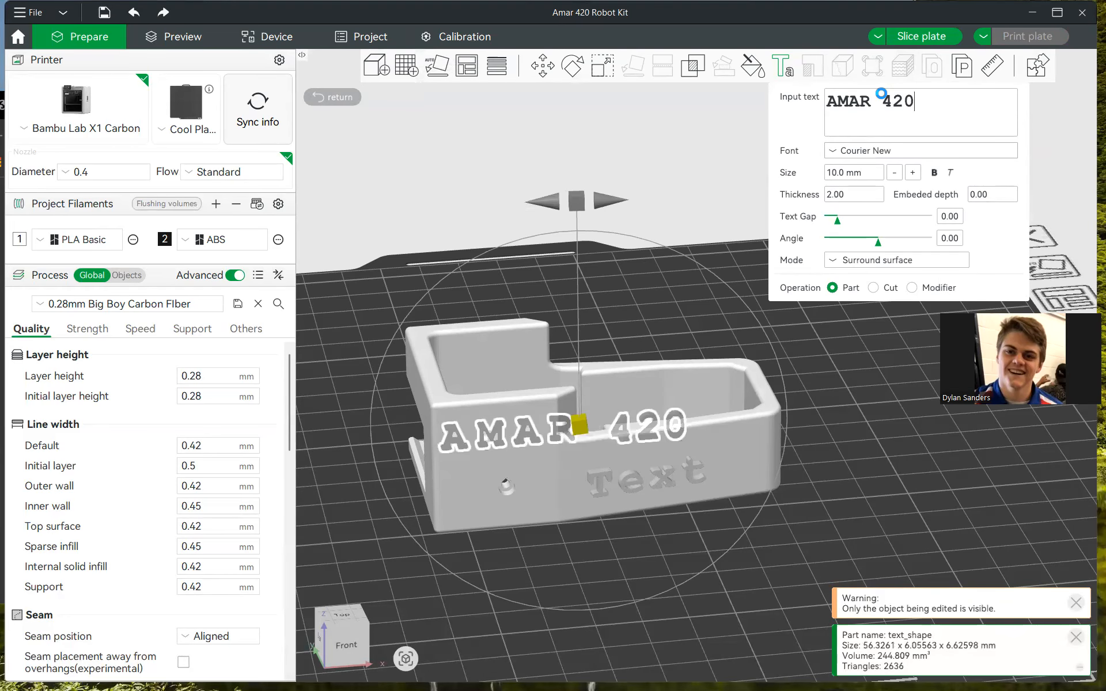
click(841, 349)
drag(800, 271, 805, 301)
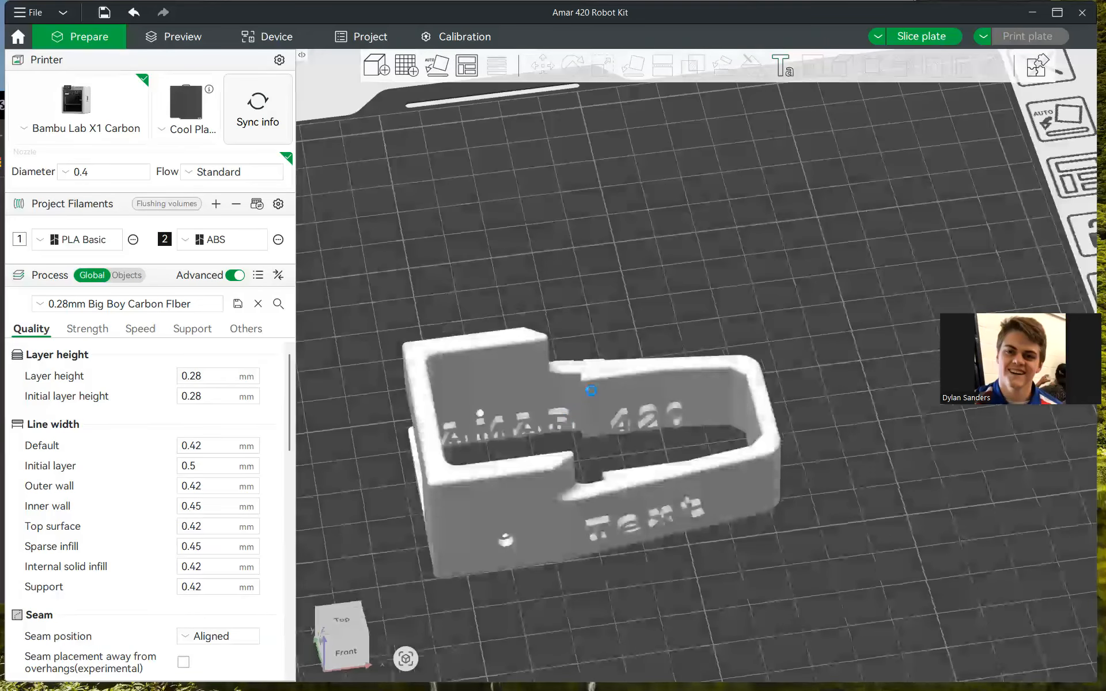
click(561, 421)
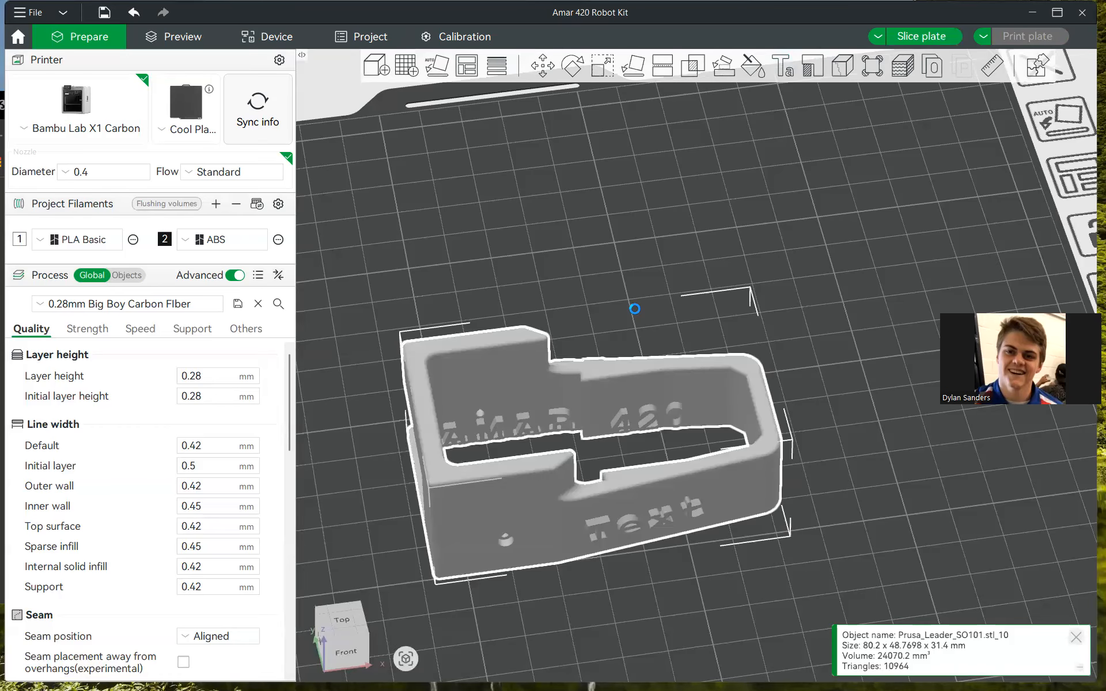
drag(634, 308, 631, 308)
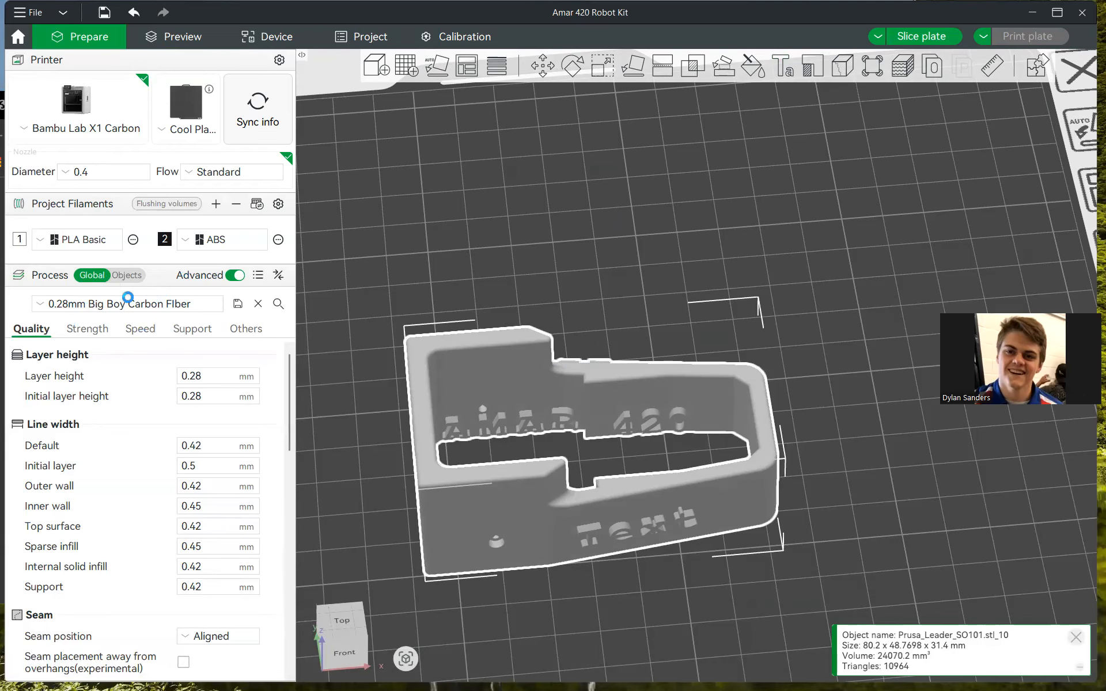
- Try deleting the "Text" label from the plate 22 part, undo that, and delete the separate "AMAR 420" label instead
click(120, 275)
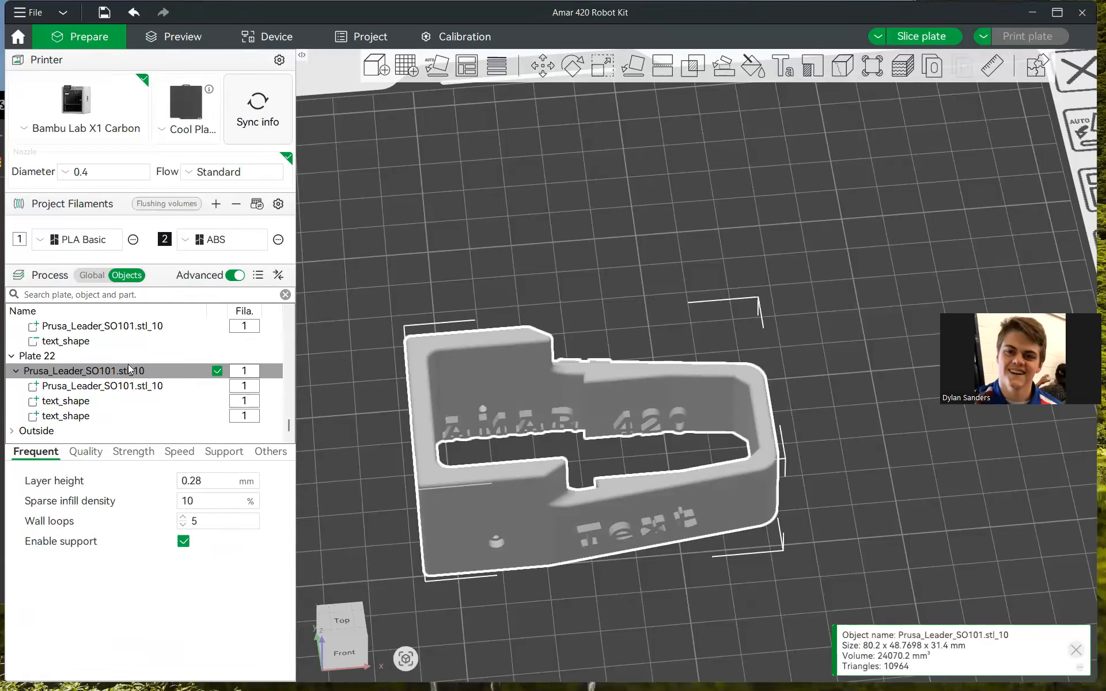
click(94, 393)
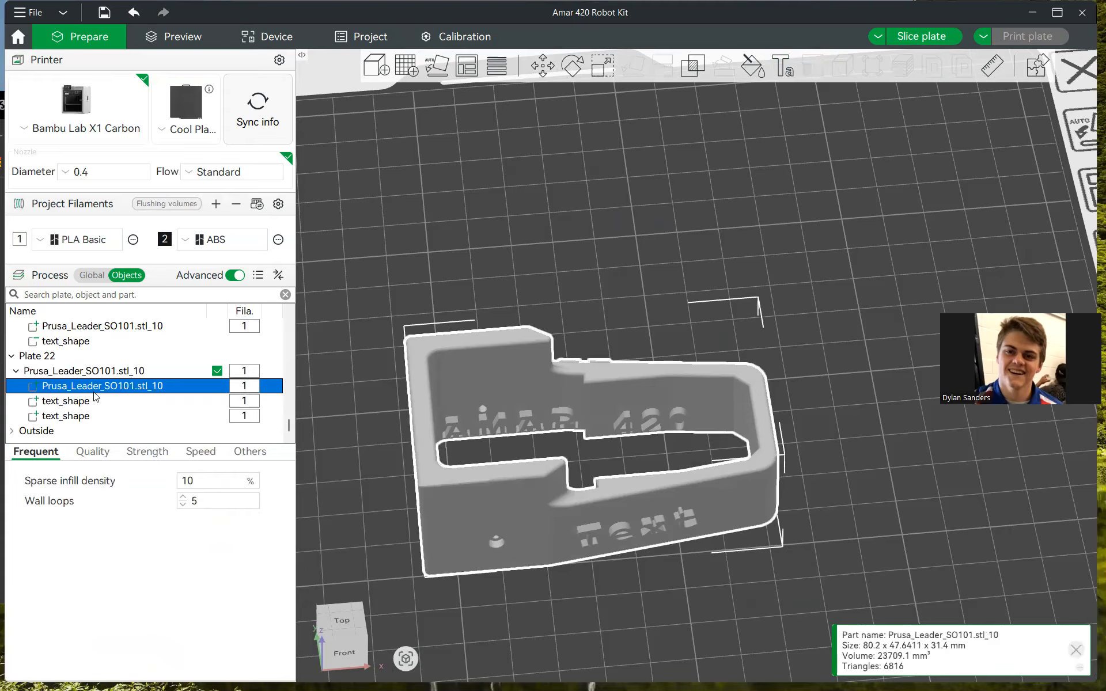
click(86, 406)
click(74, 418)
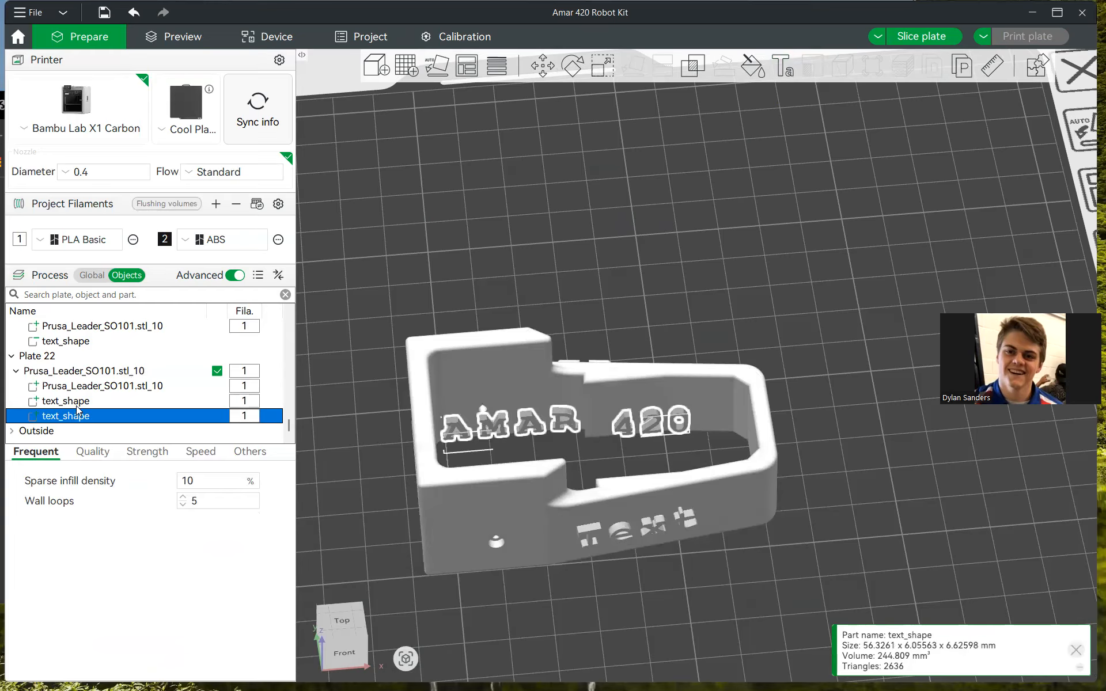
click(78, 403)
key(Delete)
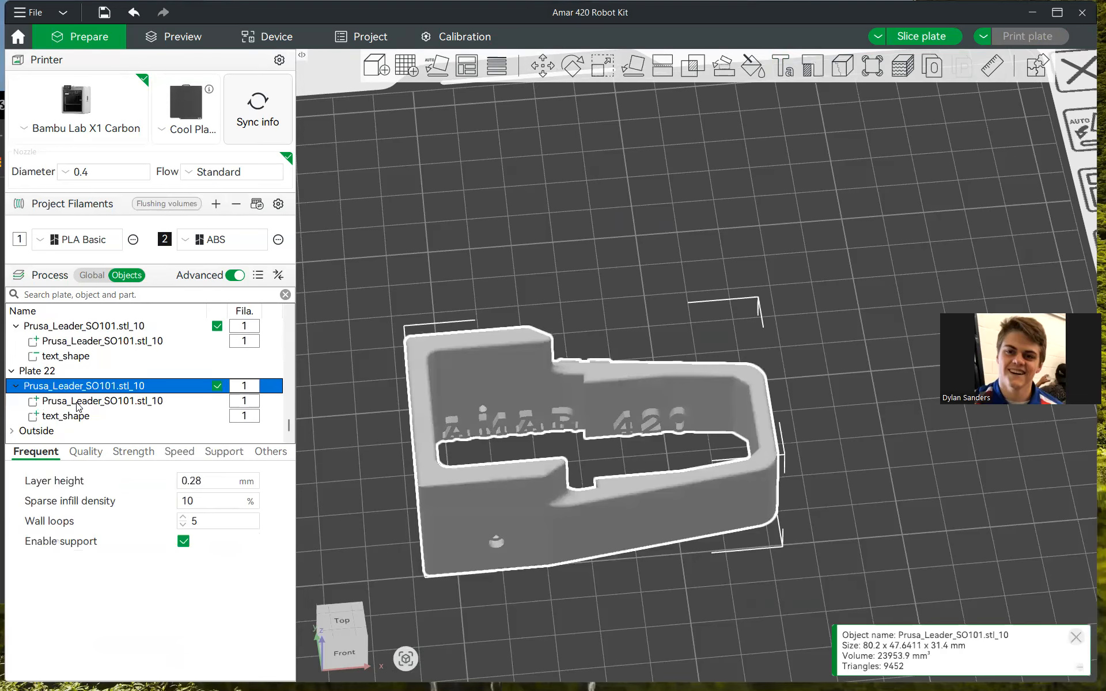
key(ctrl+z)
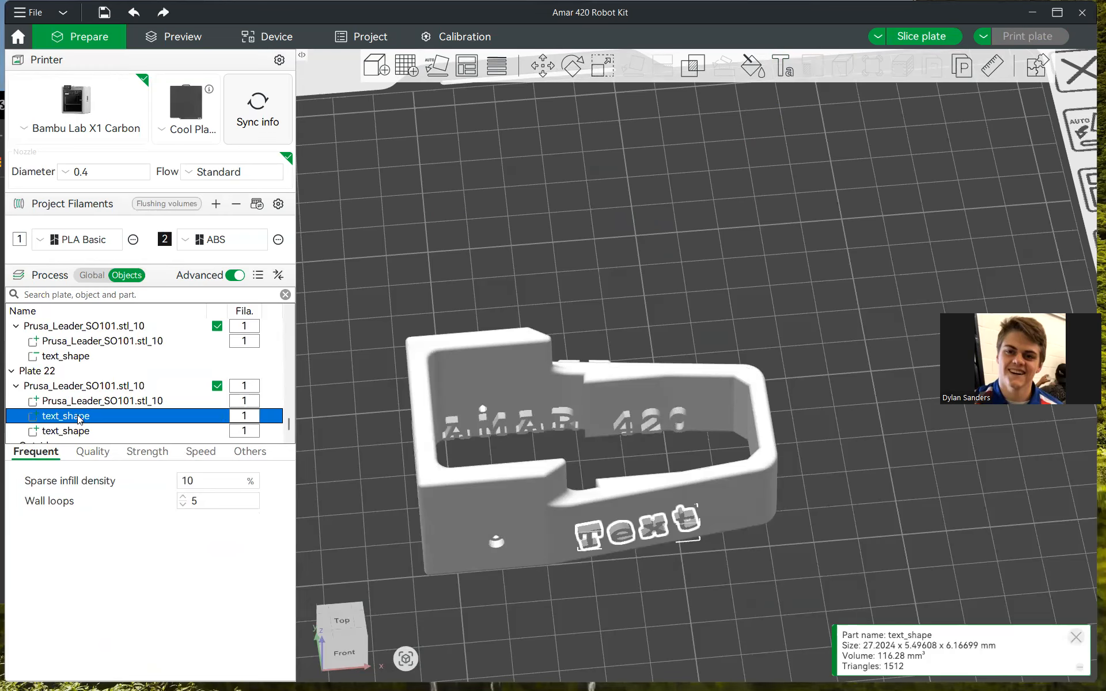
click(99, 435)
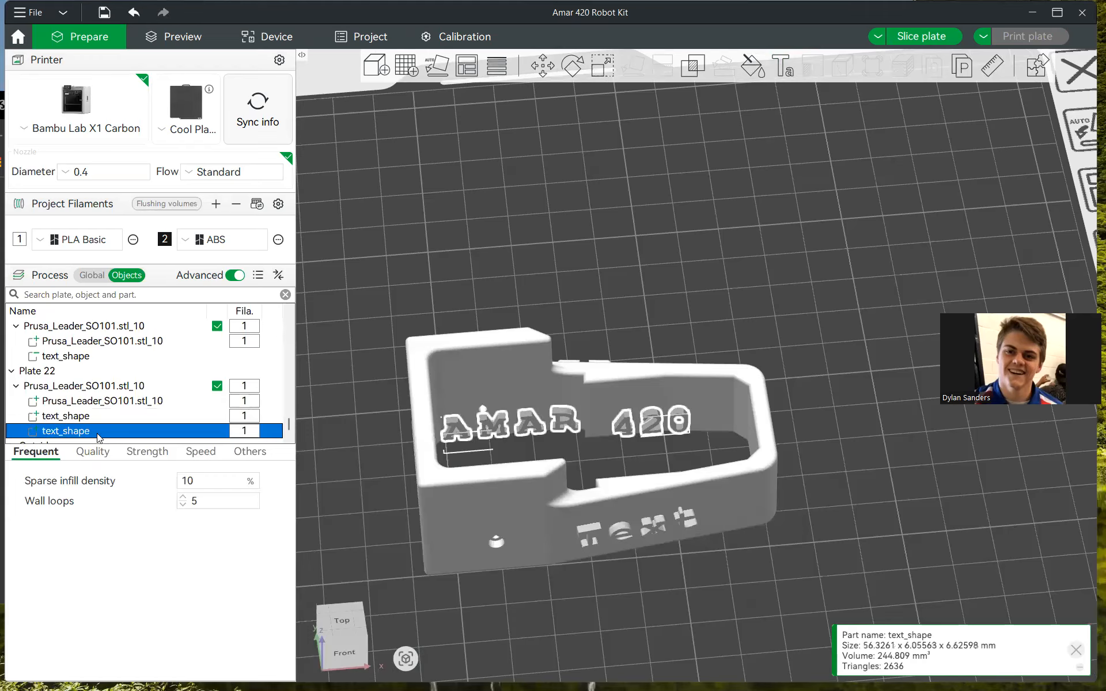
key(Delete)
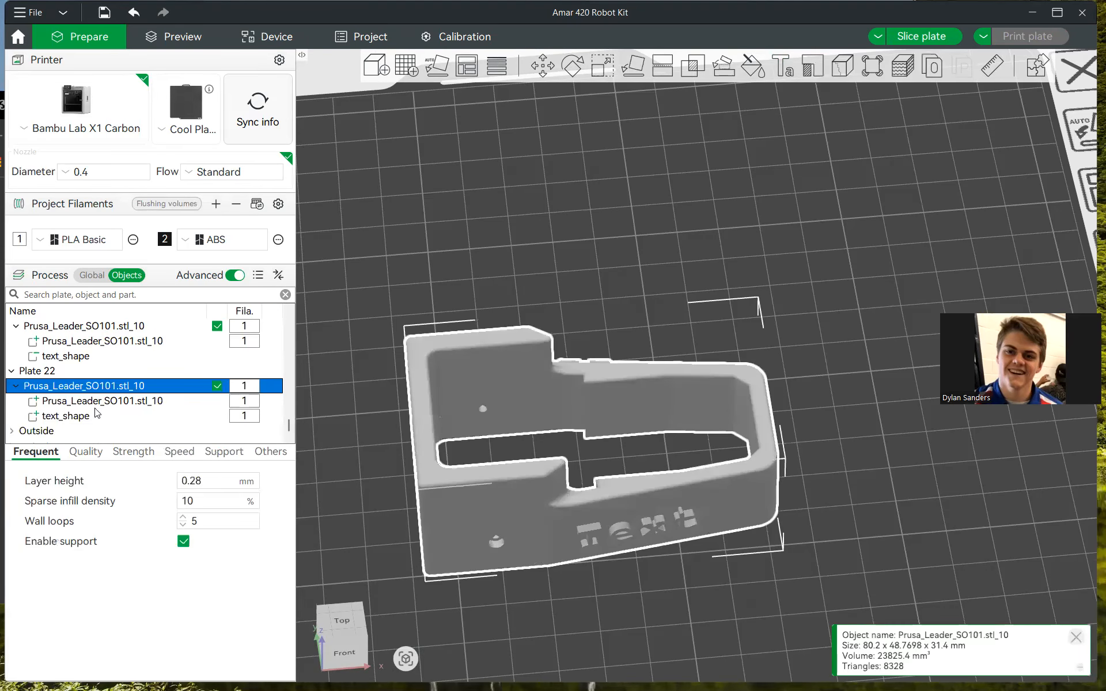
- Change the wording of the "Text" label on the plate 22 part's long side to "AMAR 420"
click(95, 407)
click(86, 416)
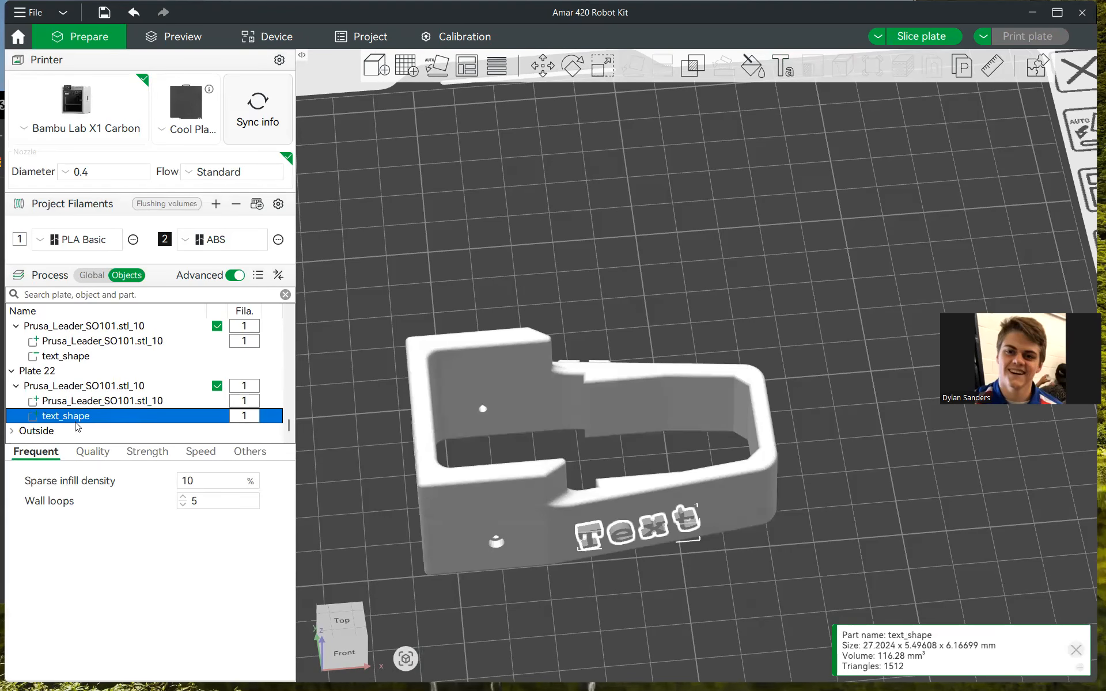
right_click(166, 422)
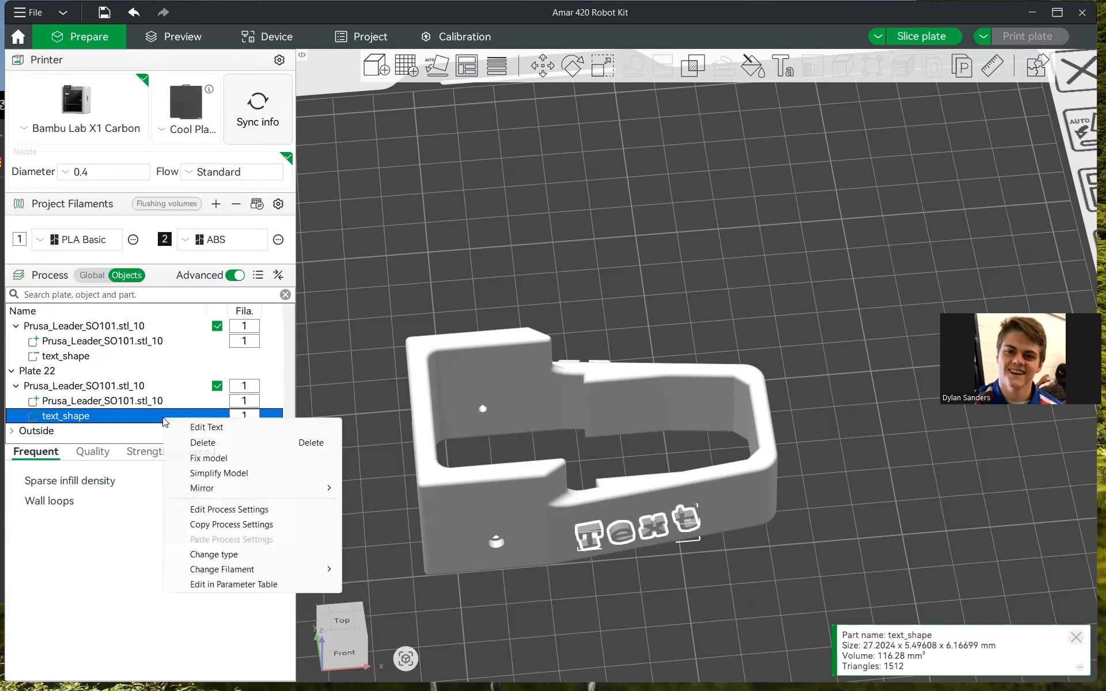
click(195, 427)
click(901, 95)
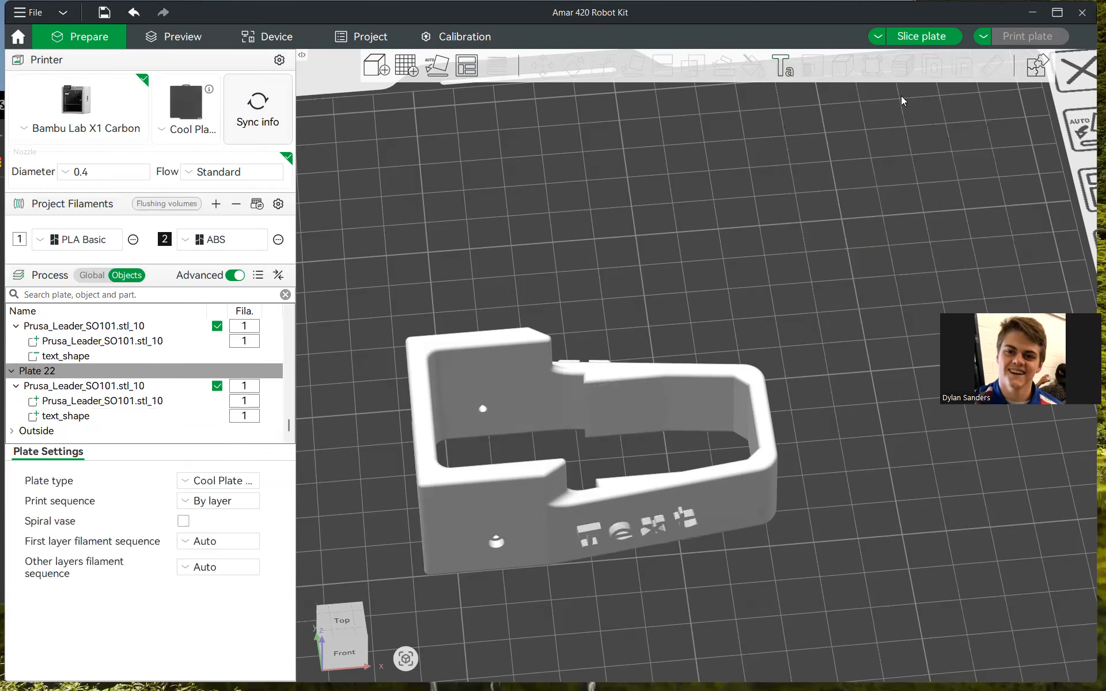
right_click(73, 416)
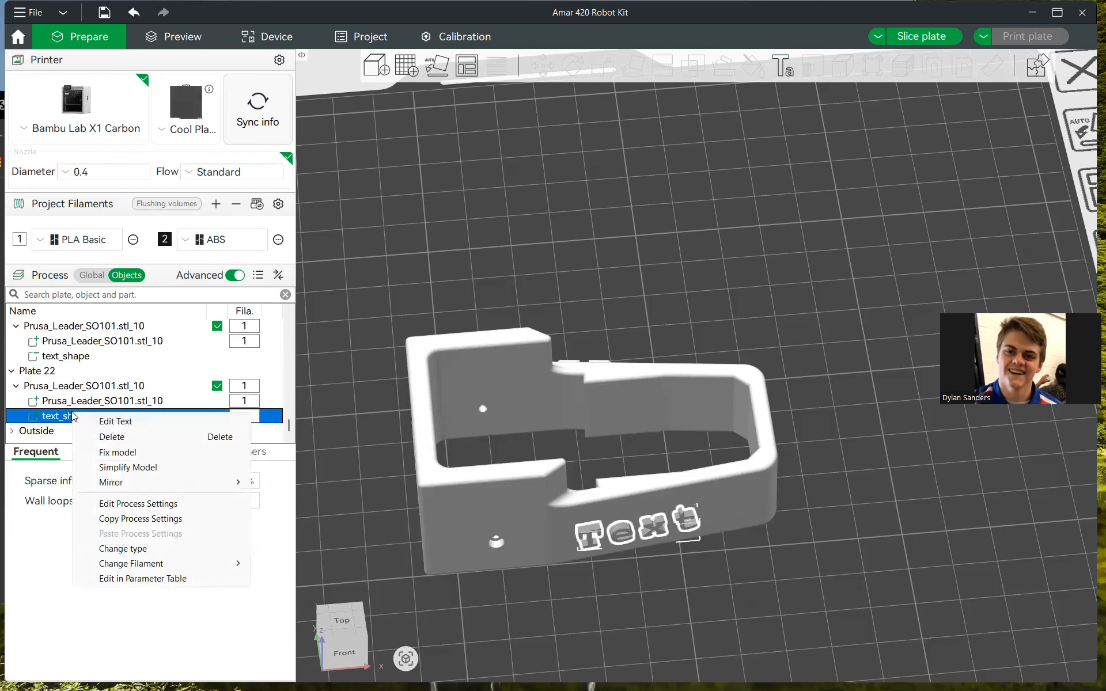
click(113, 425)
key(BackSpace)
key(BackSpace)
key(BackSpace)
key(BackSpace)
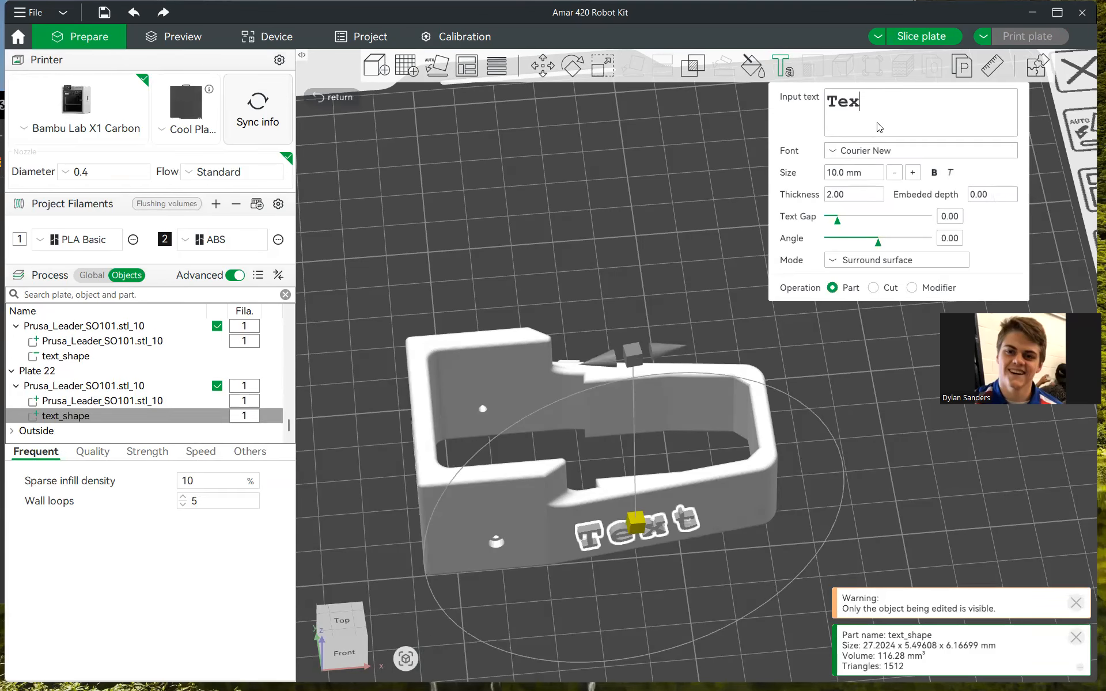
text(AMAR 420)
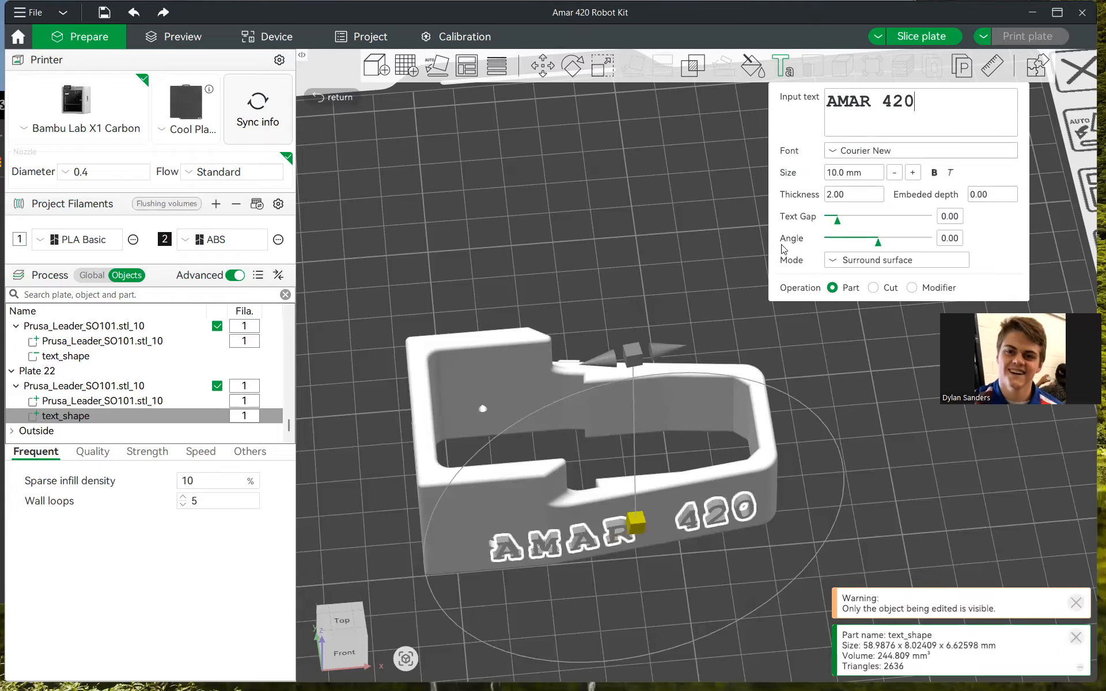
click(914, 433)
- Slice plate 22 and examine how the raised label on the part's long side would print
drag(914, 433, 923, 405)
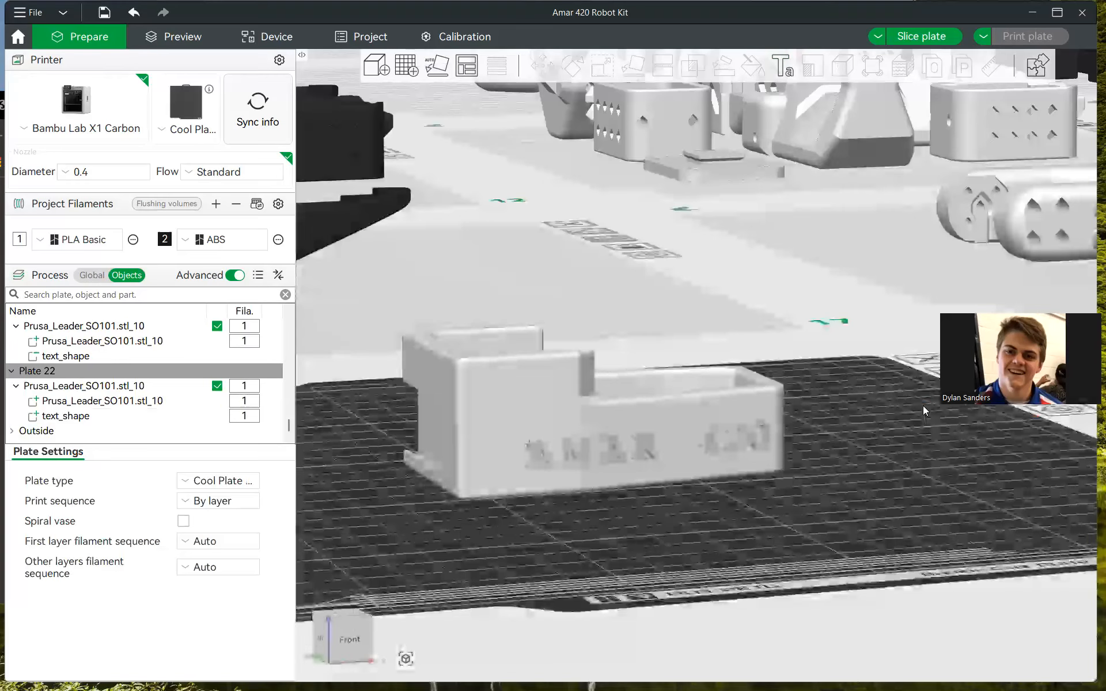
scroll(835, 524, up, 5)
drag(908, 498, 906, 530)
click(903, 36)
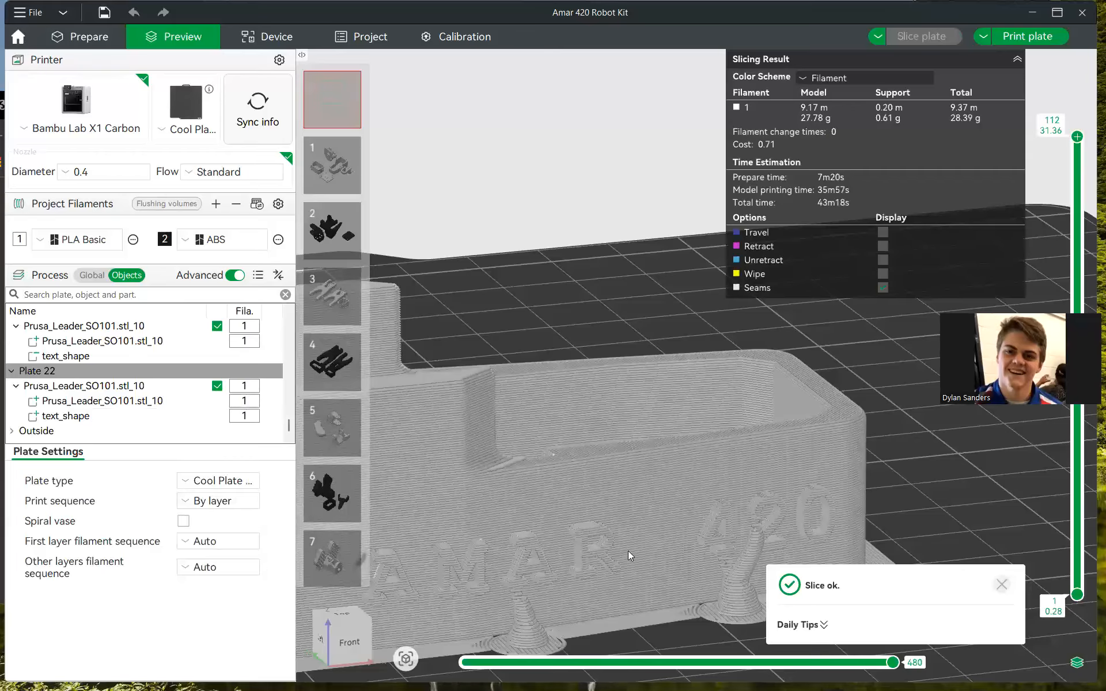
scroll(770, 492, up, 2)
mouse_move(984, 422)
mouse_down()
mouse_move(1000, 410)
mouse_move(991, 419)
mouse_up()
scroll(487, 208, down, 3)
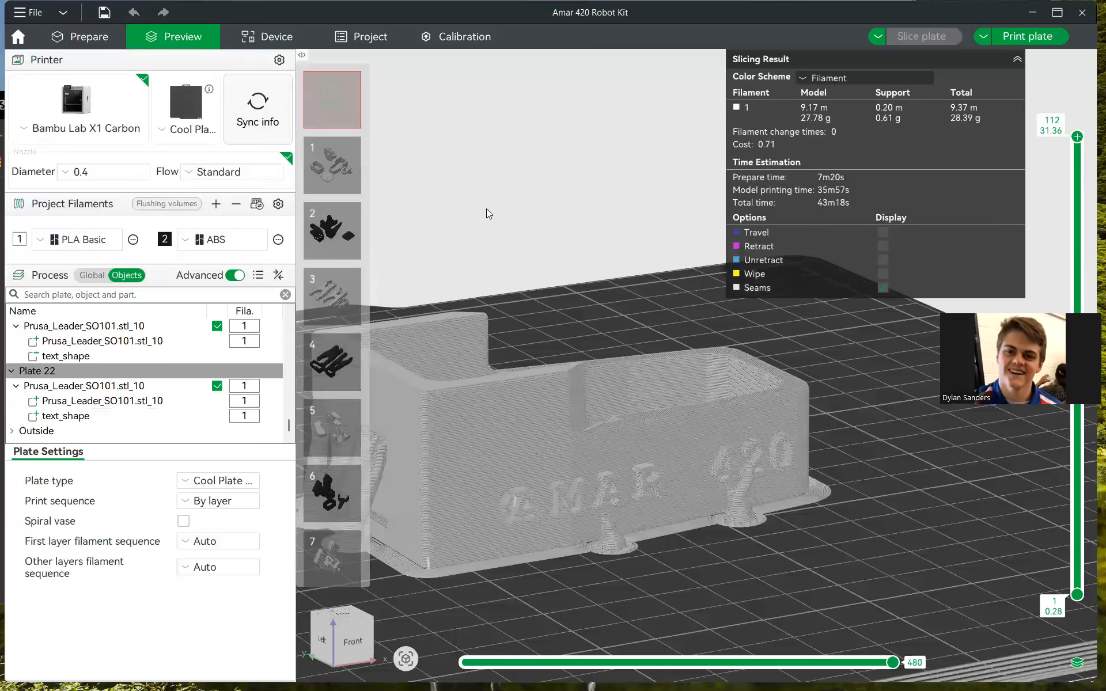
- Return to preparing the model and change the "AMAR 420" label's operation to Cut
click(98, 37)
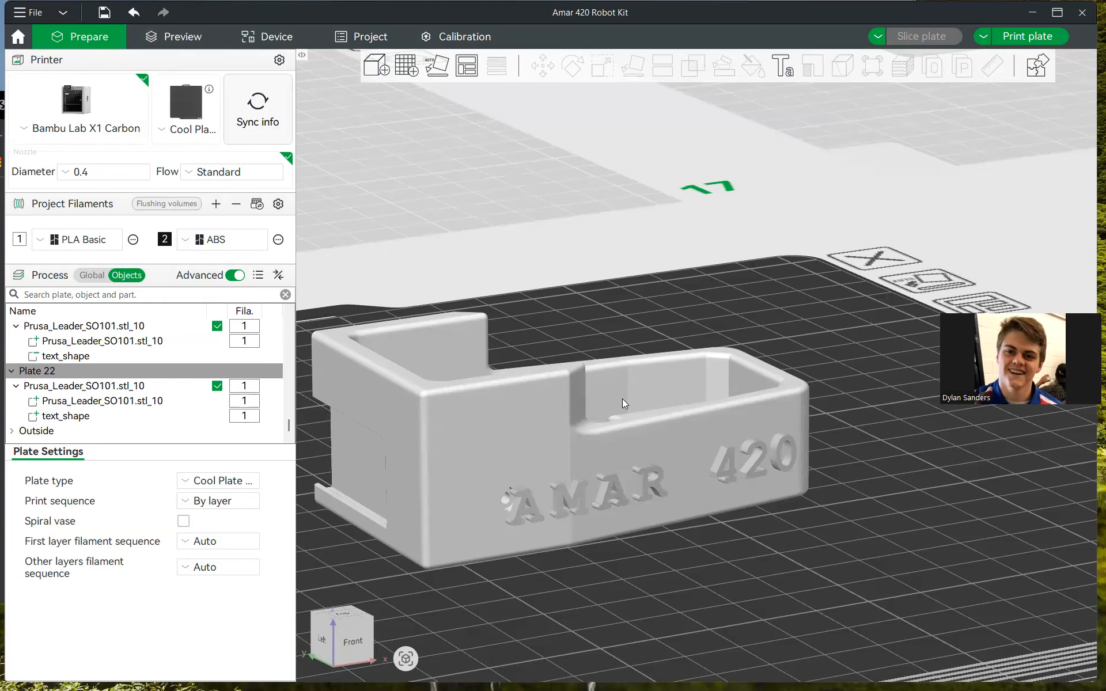
click(102, 416)
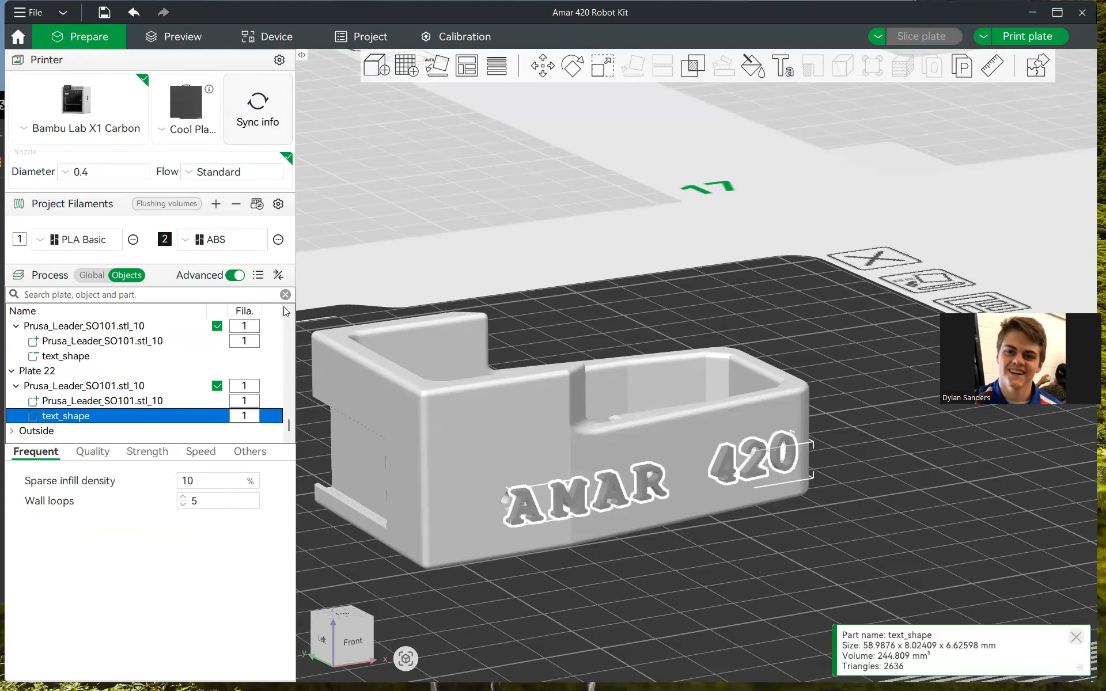
right_click(115, 419)
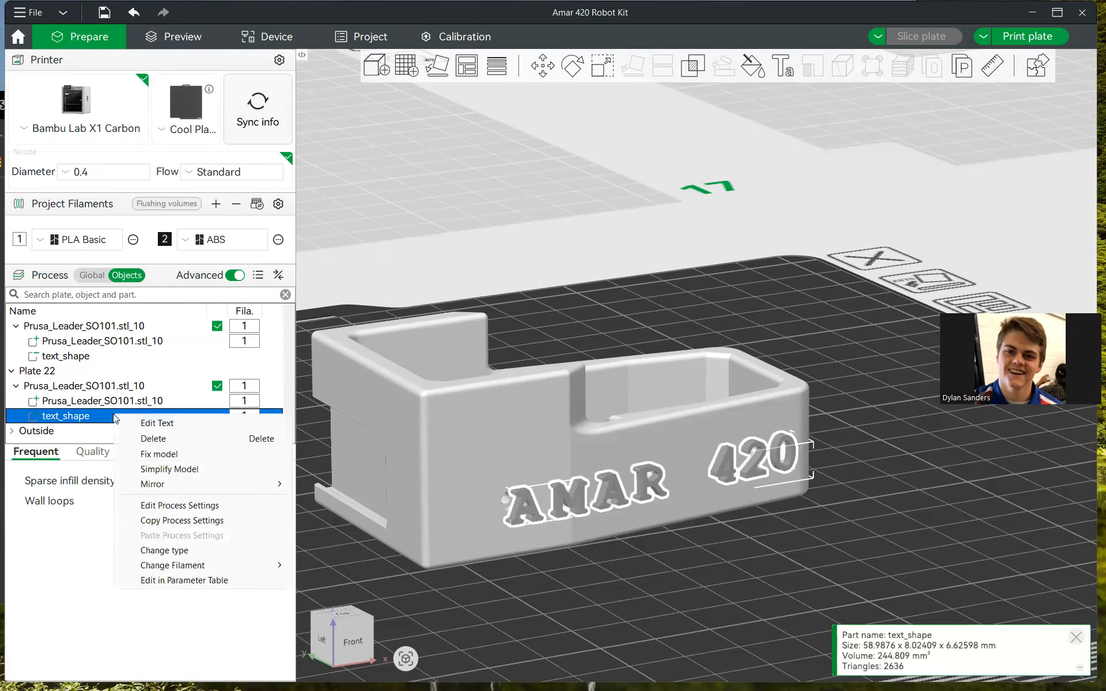
click(151, 425)
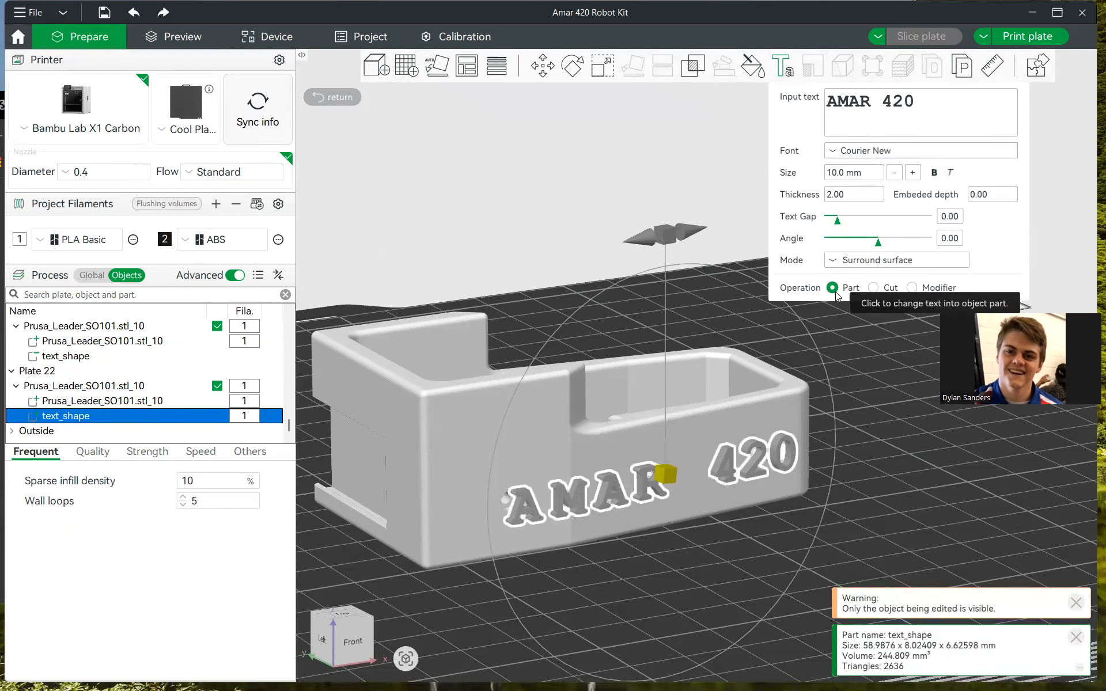
click(874, 288)
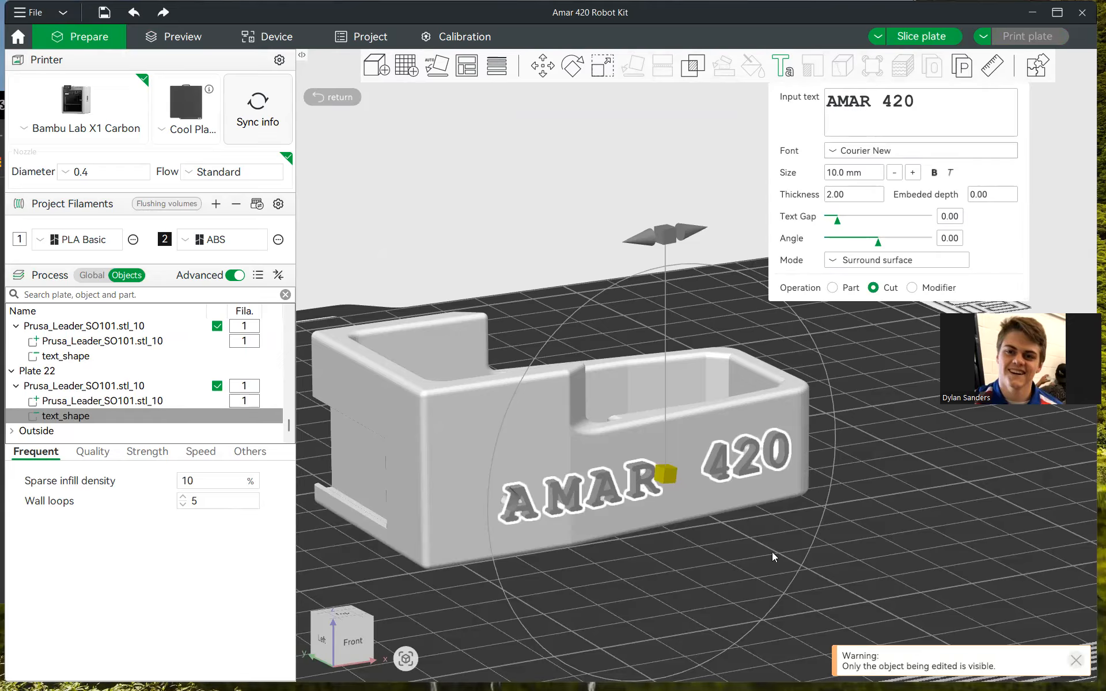
- Move the "AMAR 420" label slightly along the long side so its first letter clears the small hole
drag(829, 537, 811, 532)
scroll(811, 531, up, 5)
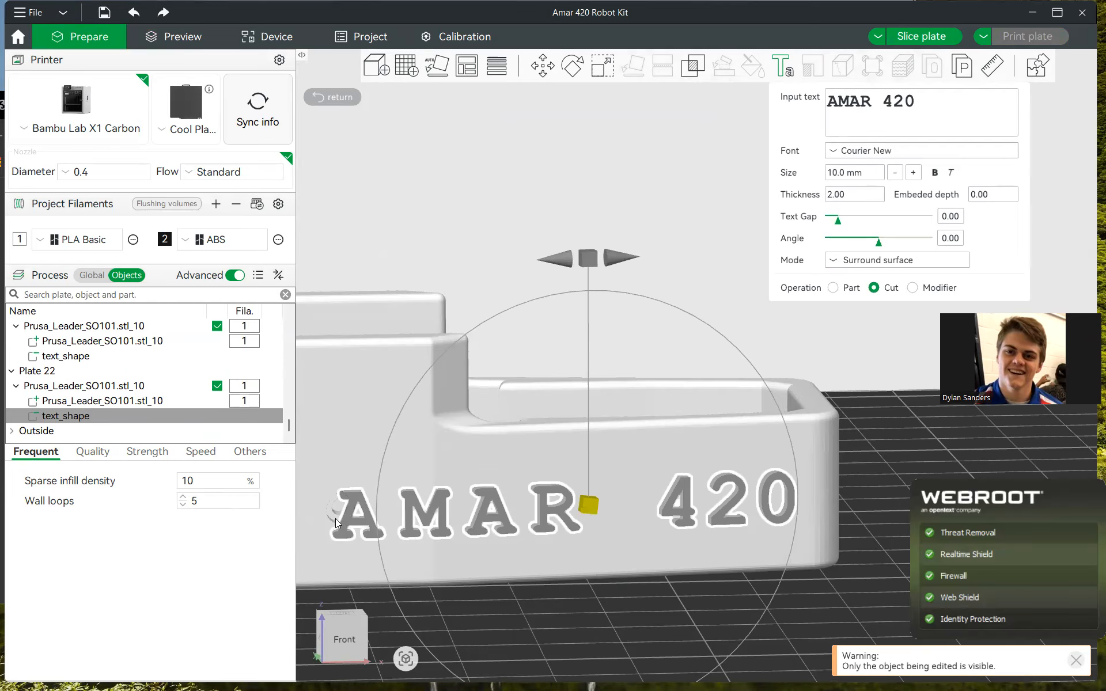
drag(592, 512, 611, 502)
- Compare the Surround surface and Not surround modes for the "AMAR 420" label and set it to Not surround
drag(925, 411, 929, 426)
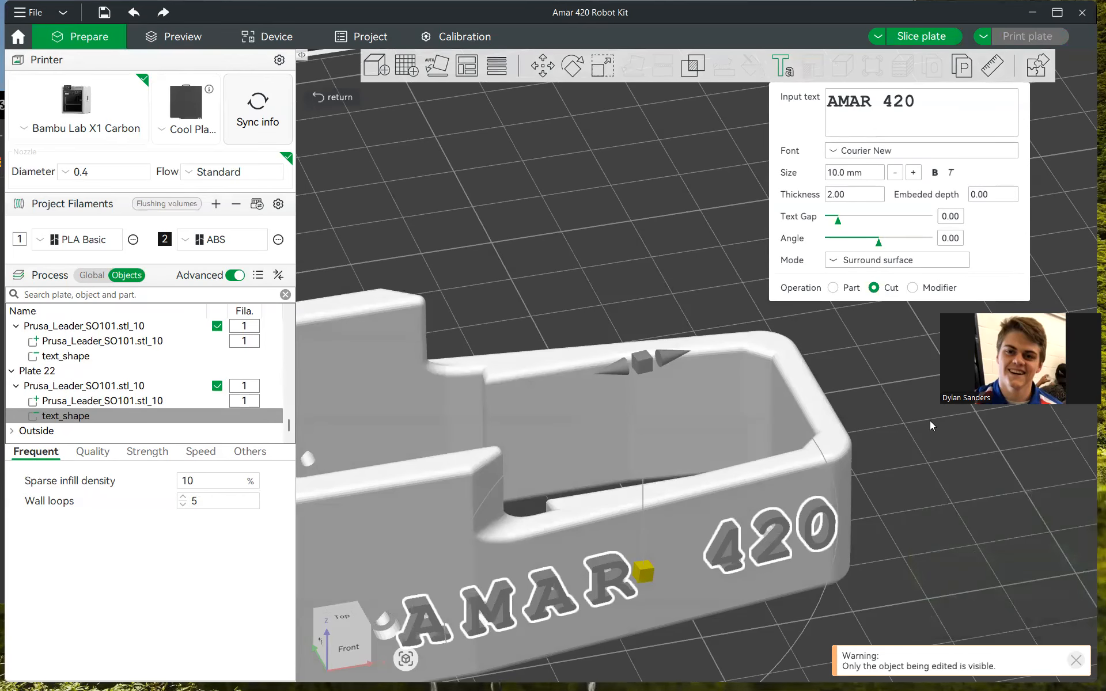
click(865, 262)
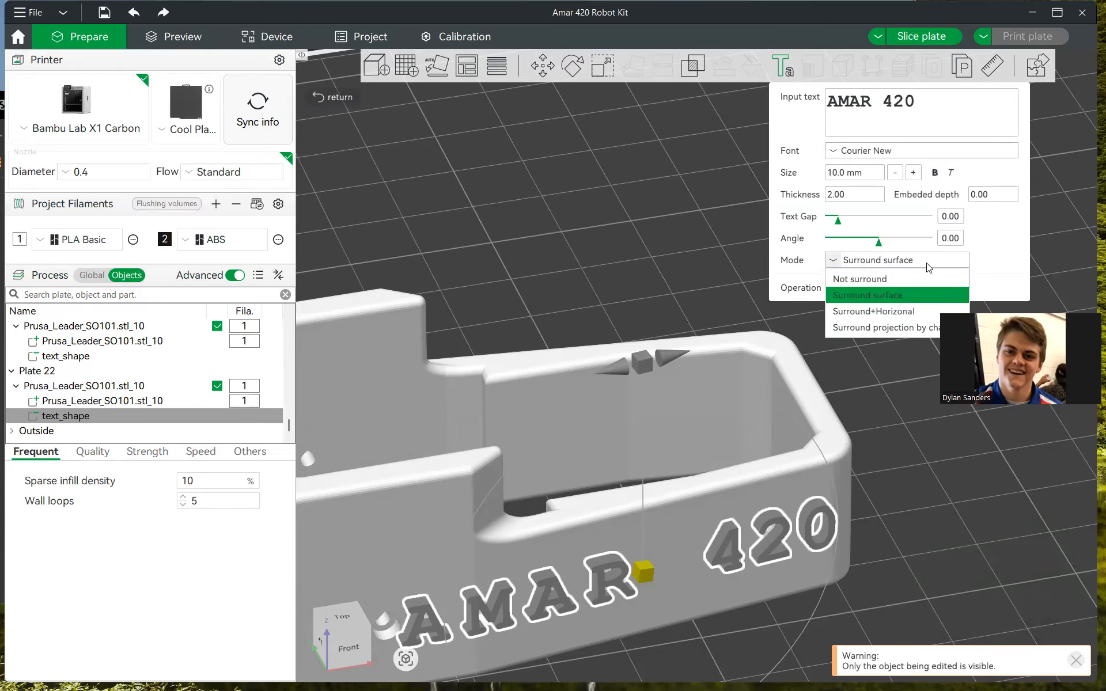
click(929, 279)
drag(941, 409, 882, 153)
click(864, 265)
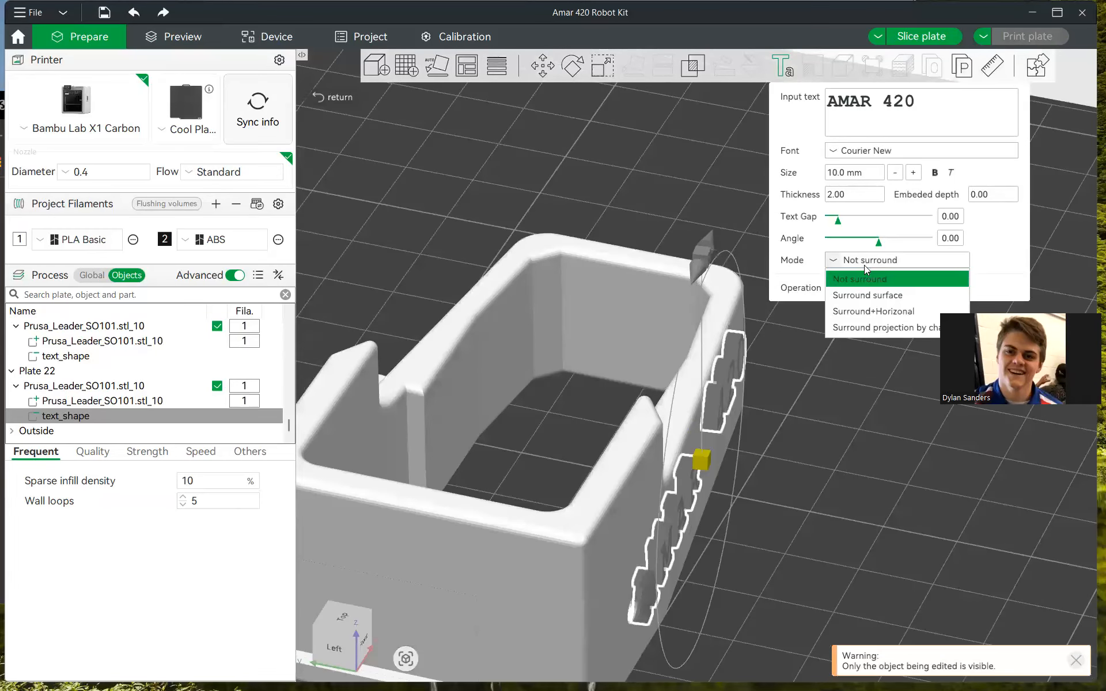
click(864, 295)
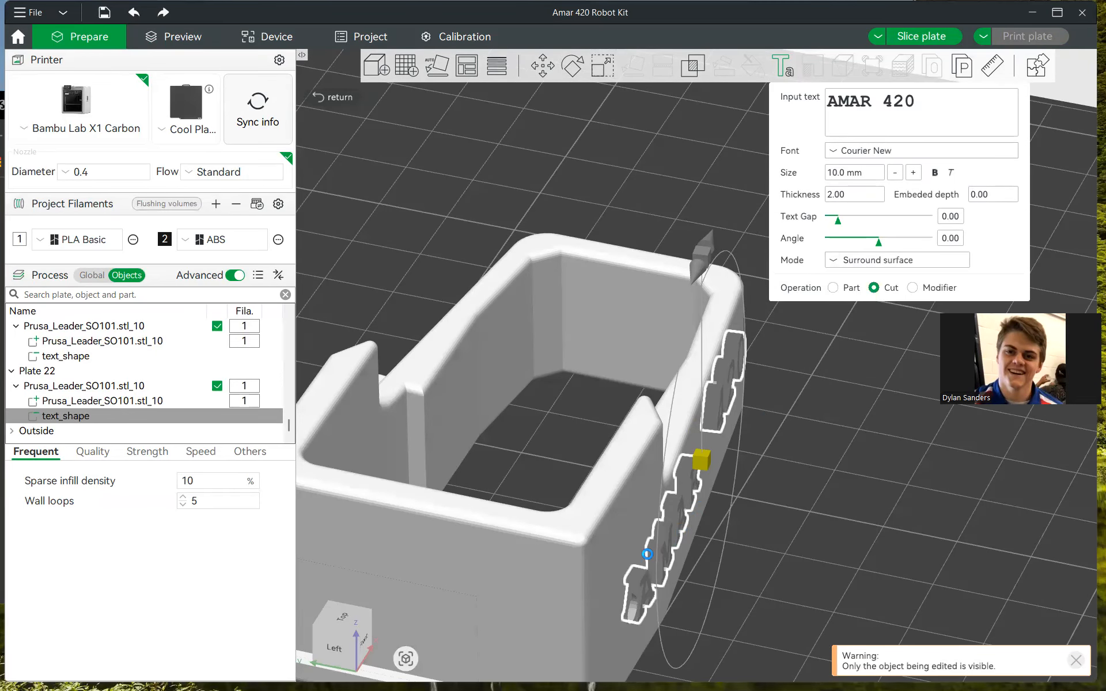
click(866, 262)
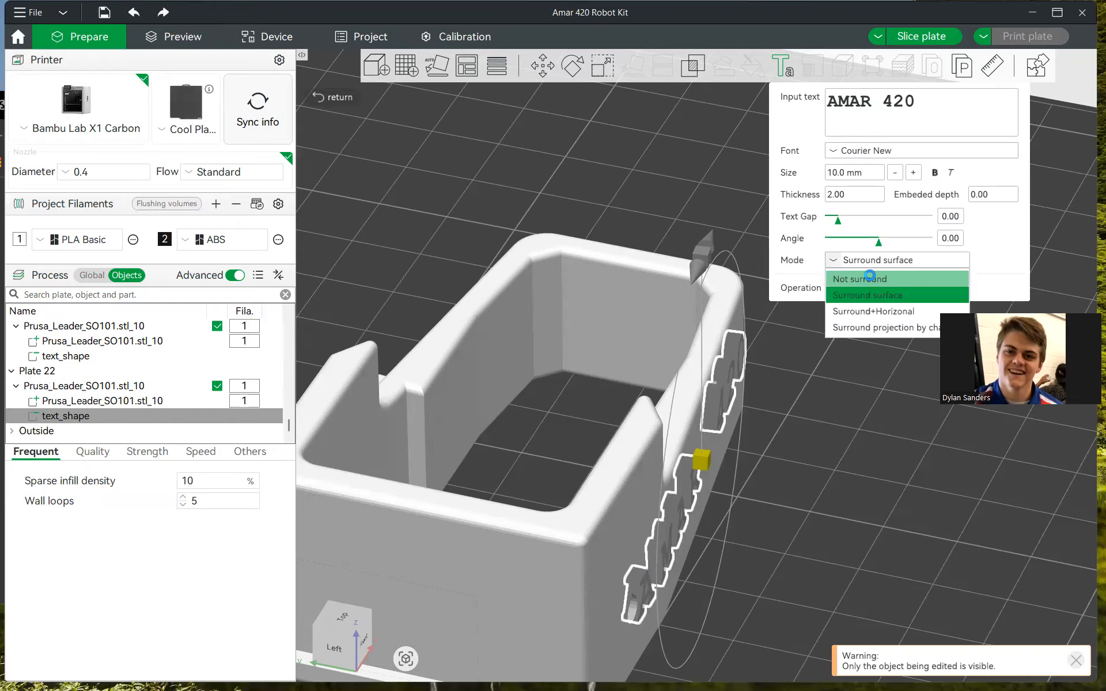
click(864, 276)
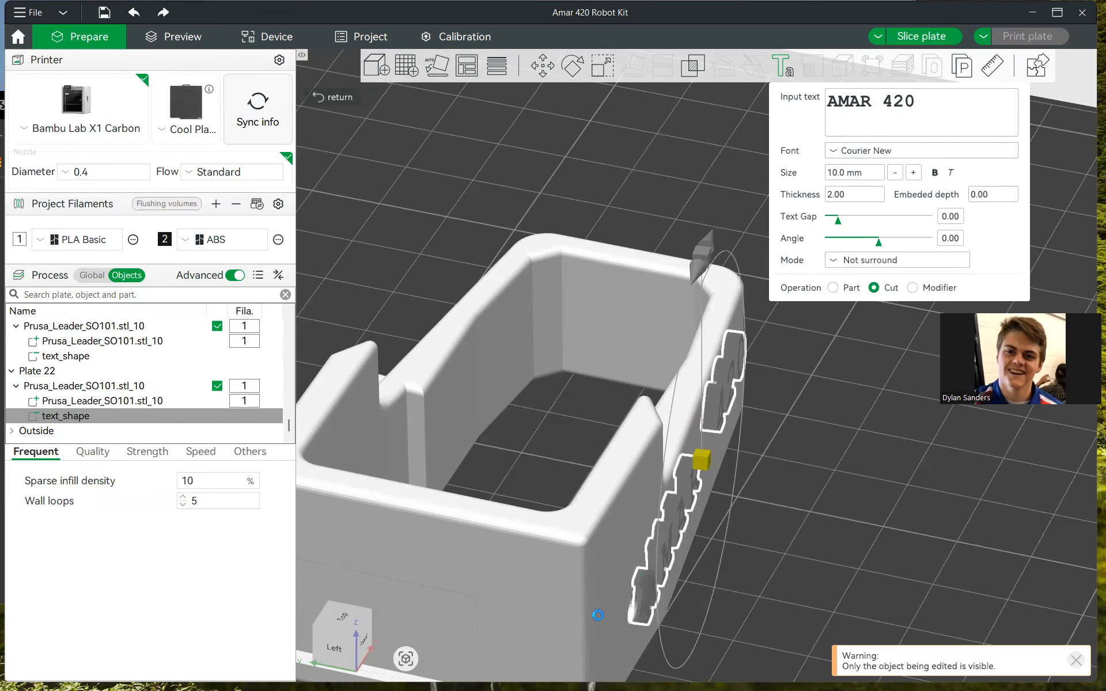
- Switch the "AMAR 420" label's mode to Surround surface, check it on the part's side, and finish the text edit
click(844, 260)
click(861, 294)
drag(798, 446, 671, 302)
mouse_move(663, 513)
mouse_down()
mouse_move(622, 544)
mouse_move(638, 536)
mouse_move(655, 476)
mouse_move(655, 450)
mouse_move(639, 430)
mouse_move(669, 519)
mouse_up()
click(941, 470)
drag(923, 465, 567, 232)
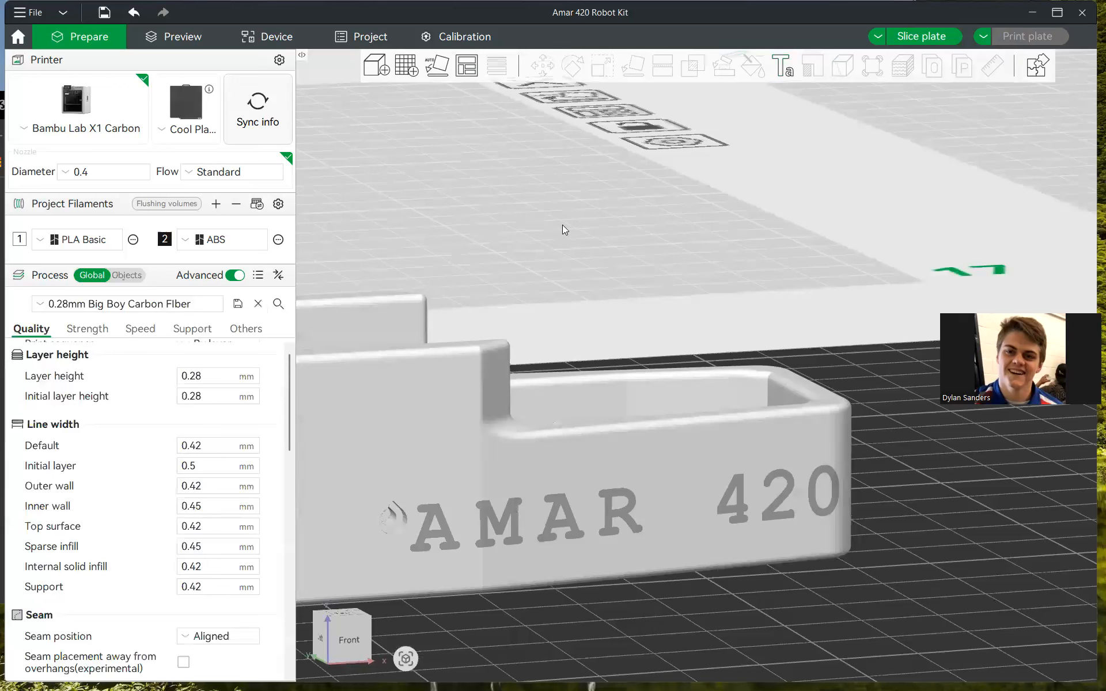
click(778, 70)
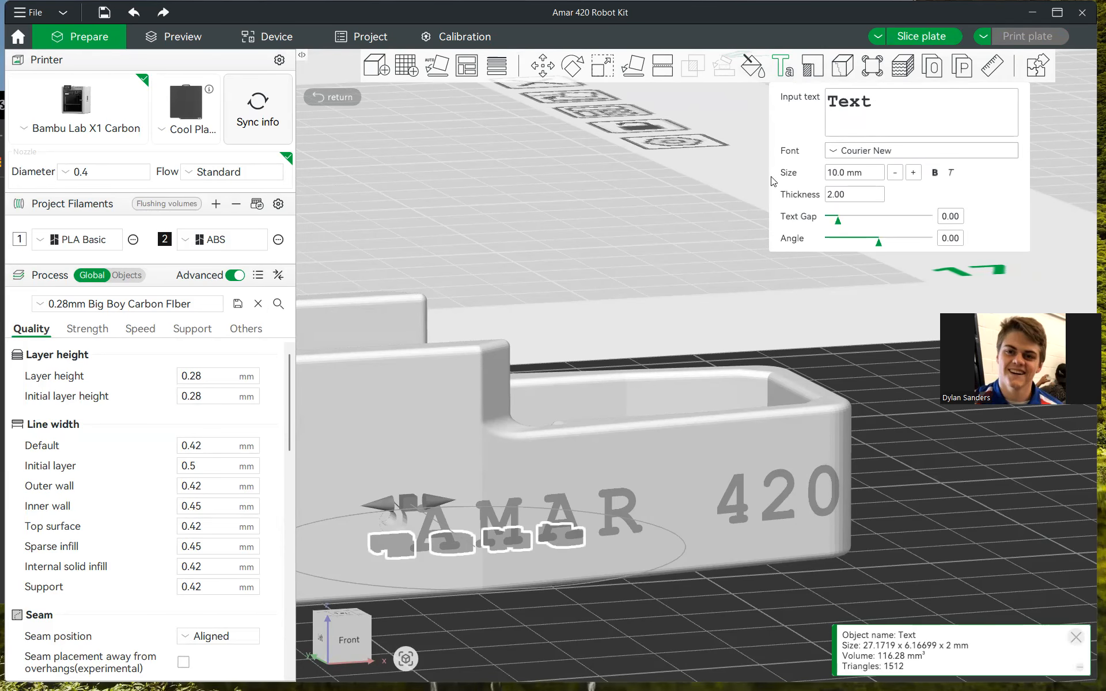
click(944, 469)
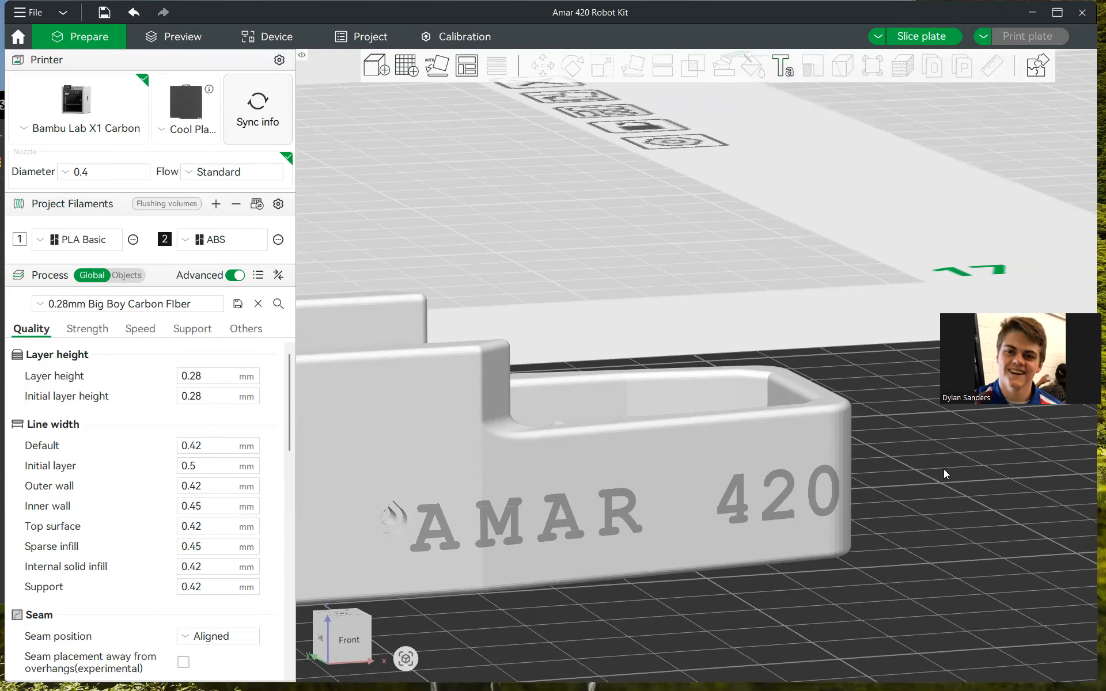
drag(943, 469, 938, 517)
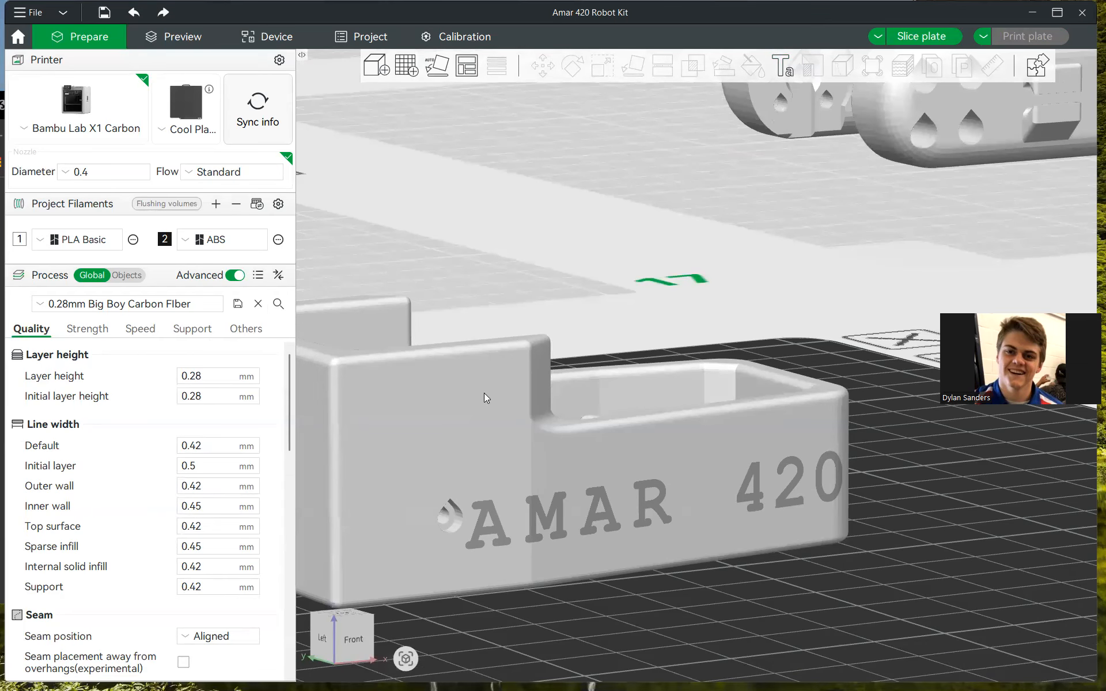
- Open the "AMAR 420" label on plate 22's part for text editing
click(123, 276)
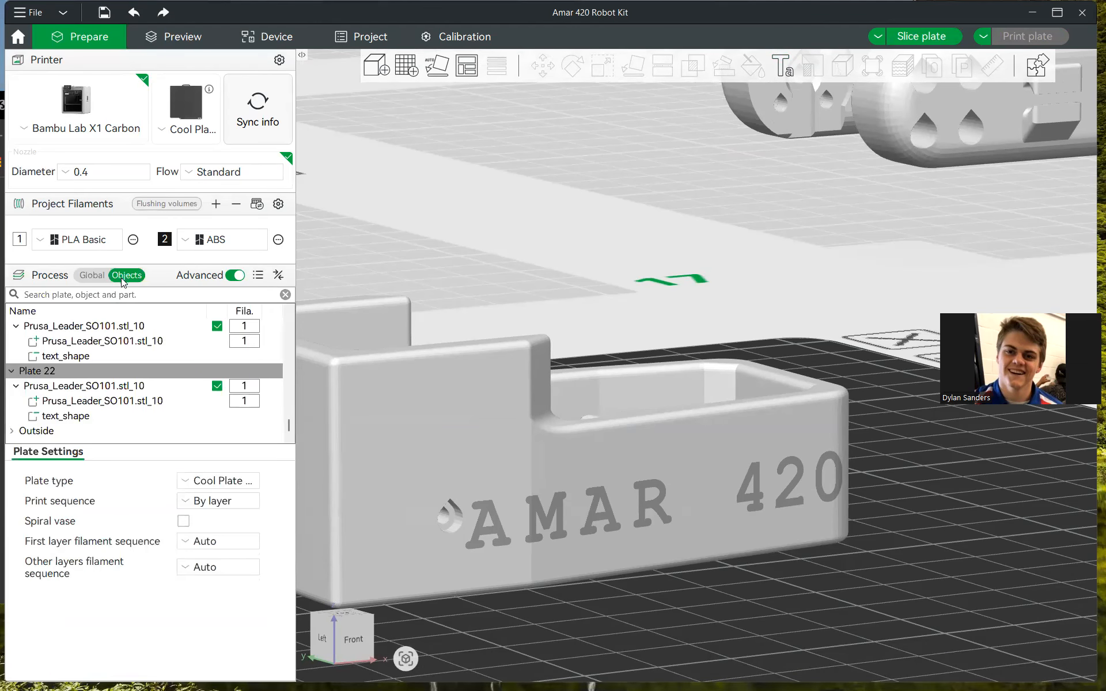
click(96, 416)
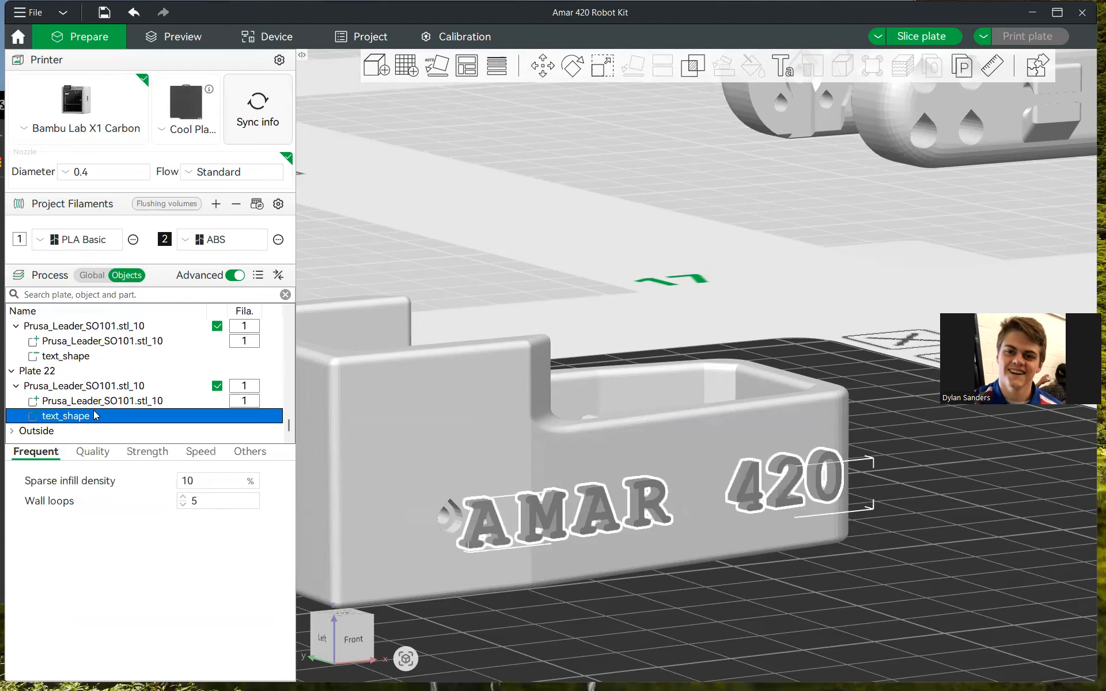
right_click(97, 416)
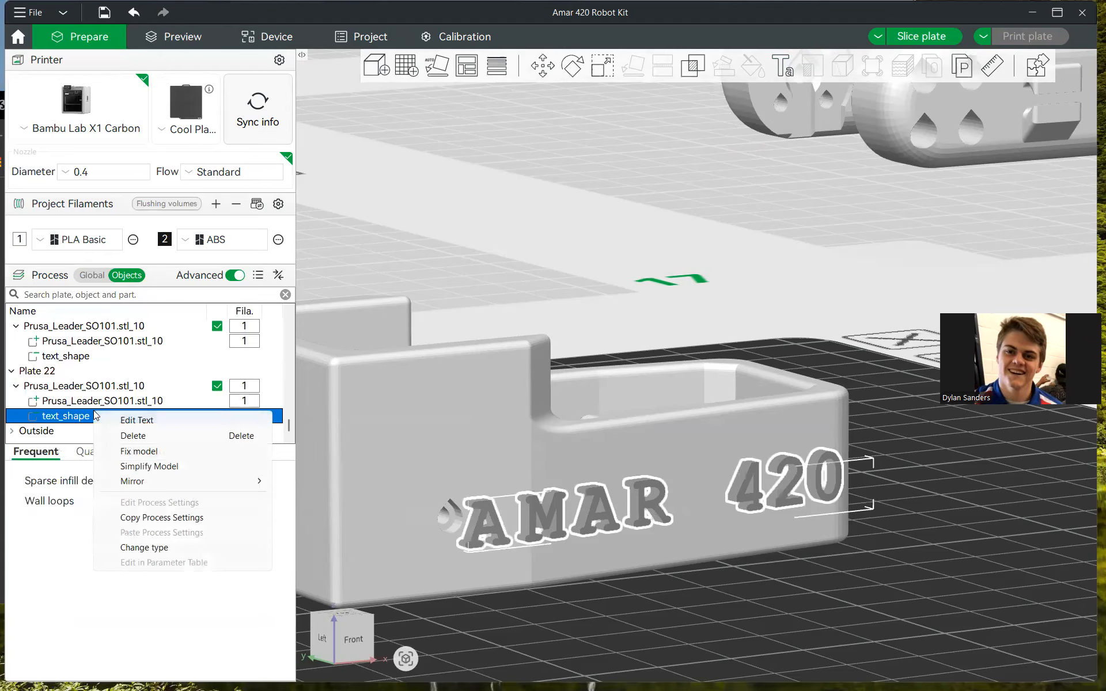
click(144, 424)
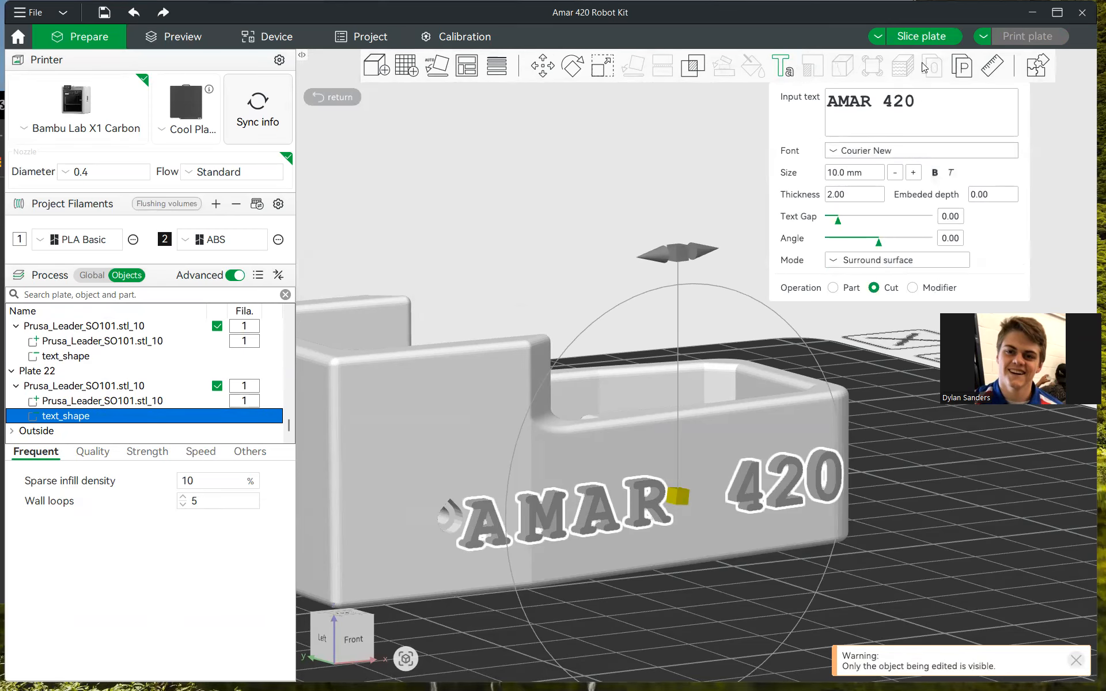
- Slice plate 22 and examine the engraved label, and return to the model with text editing closed
click(941, 36)
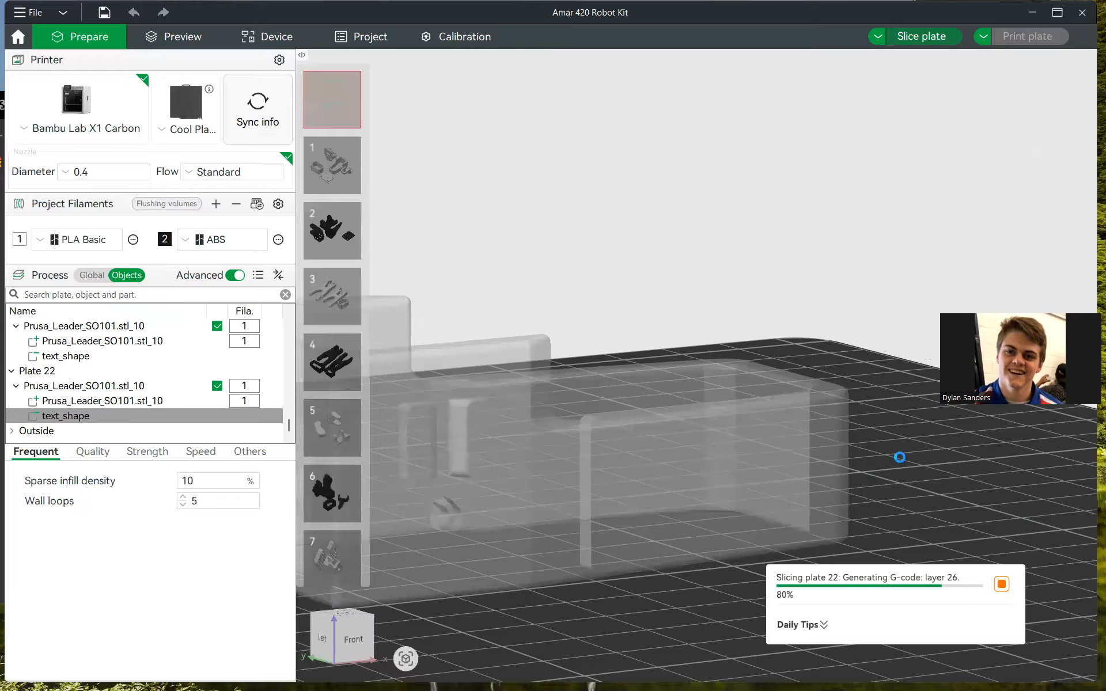
mouse_move(900, 458)
mouse_down()
mouse_move(898, 445)
mouse_move(885, 460)
mouse_up()
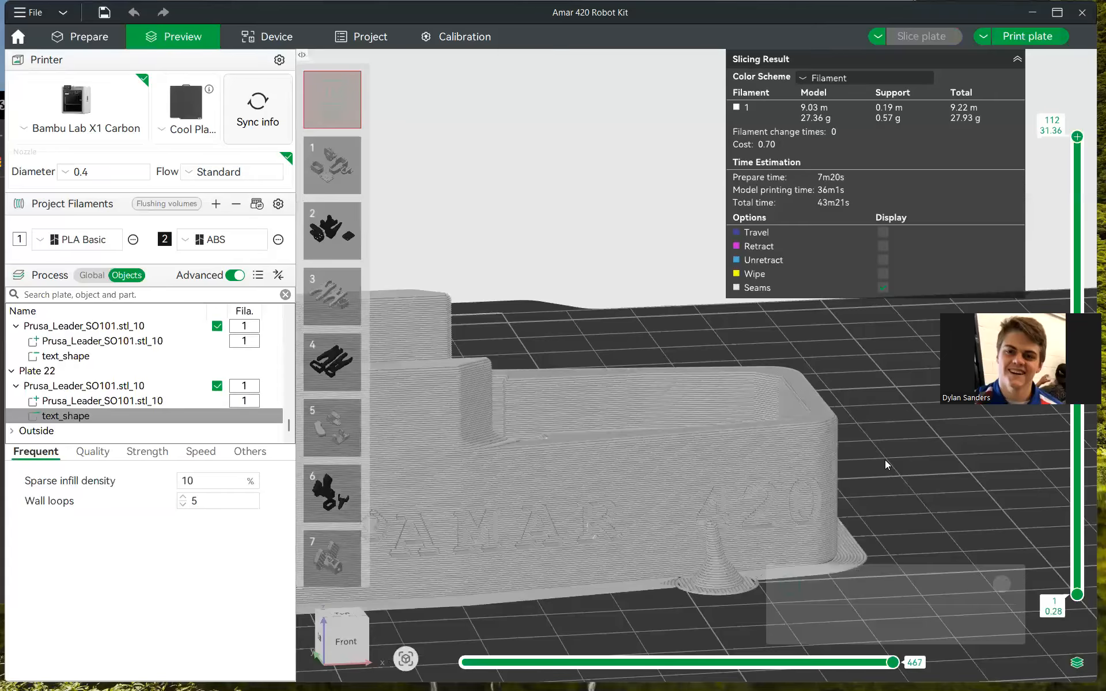
scroll(885, 460, down, 2)
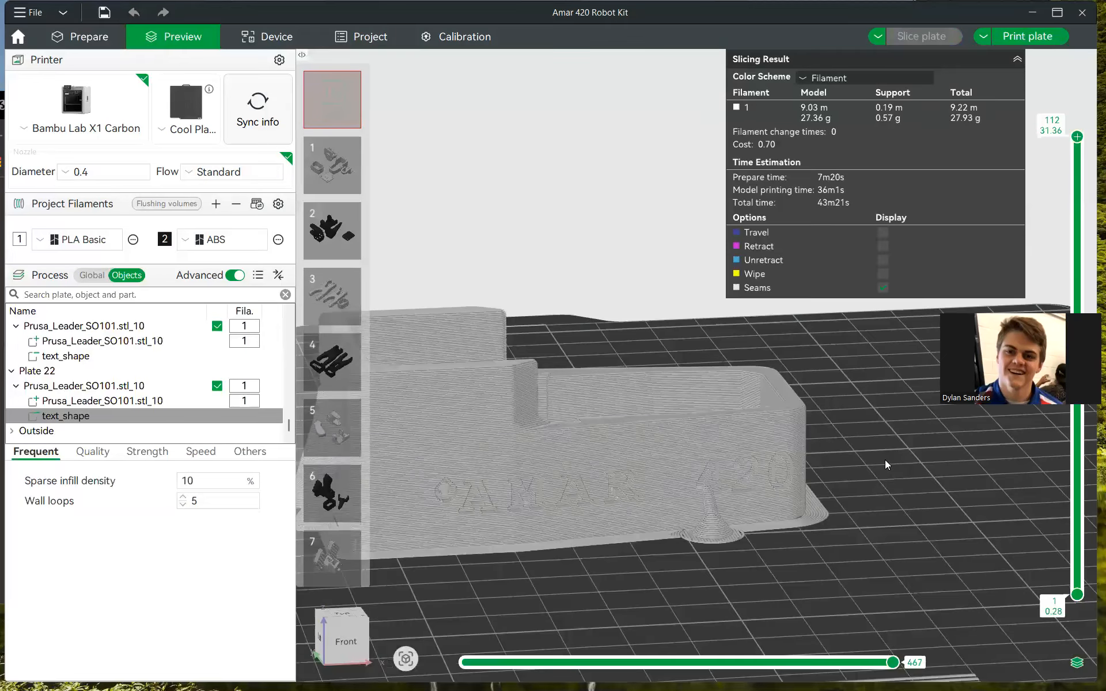
scroll(885, 465, down, 3)
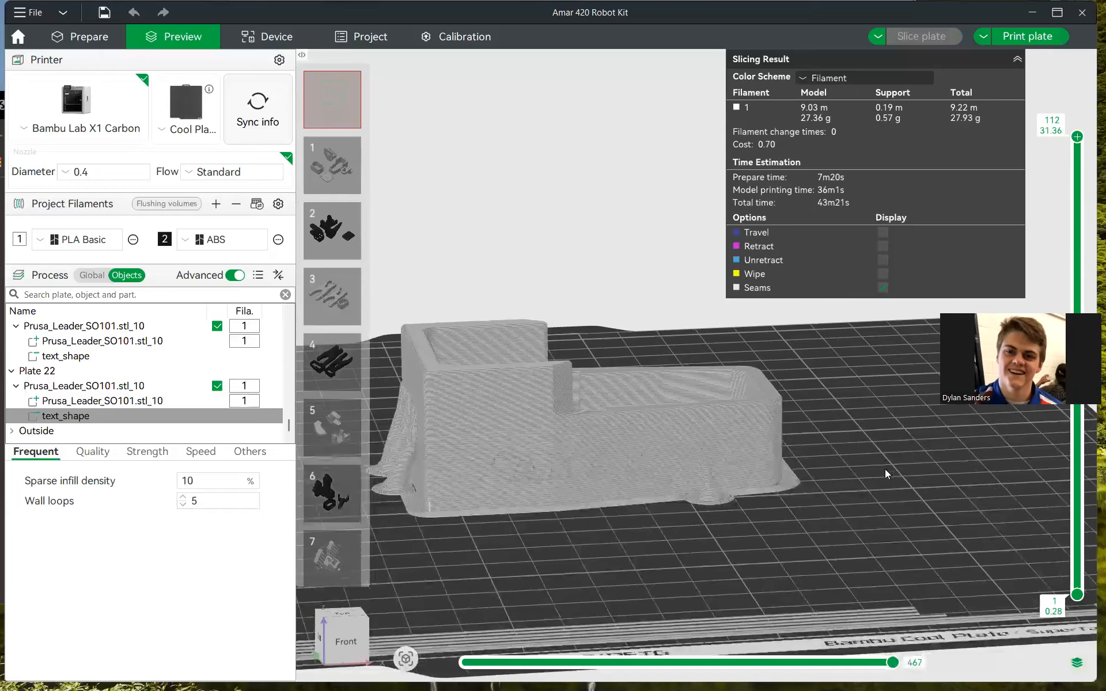
drag(885, 469, 732, 216)
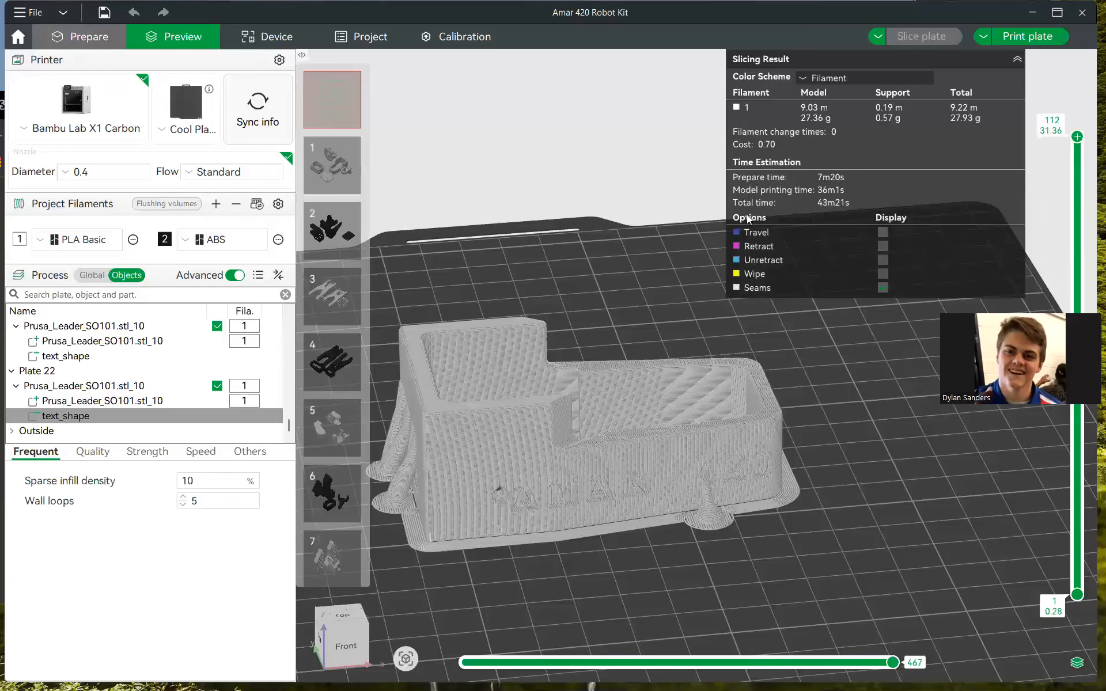
key(Tab)
click(797, 72)
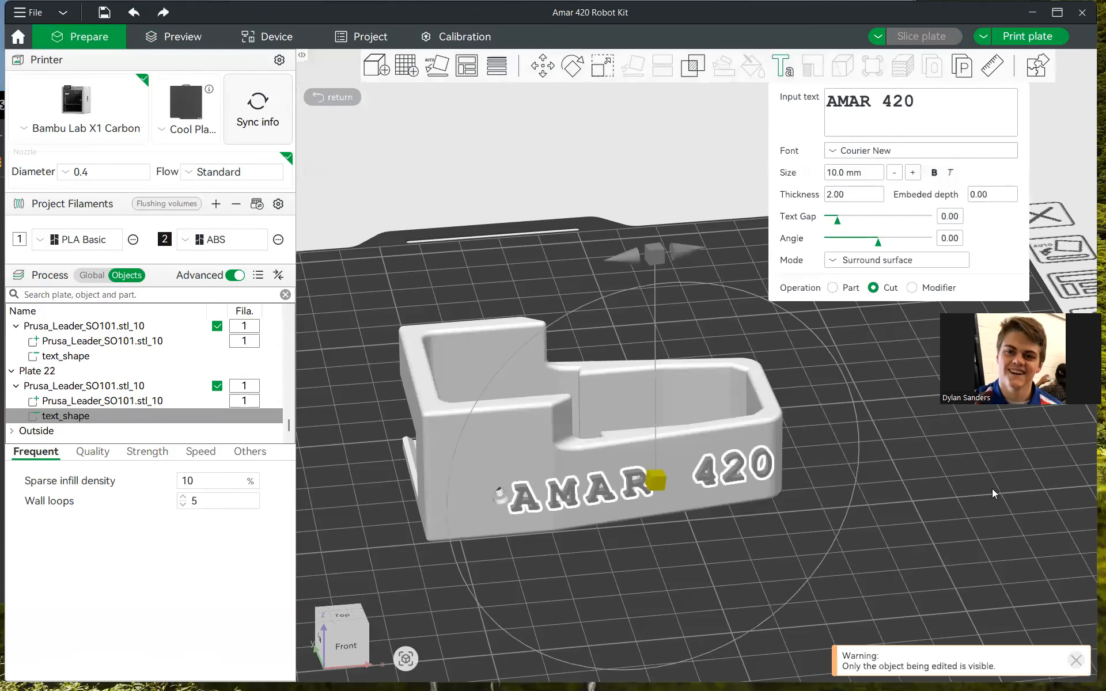
click(992, 488)
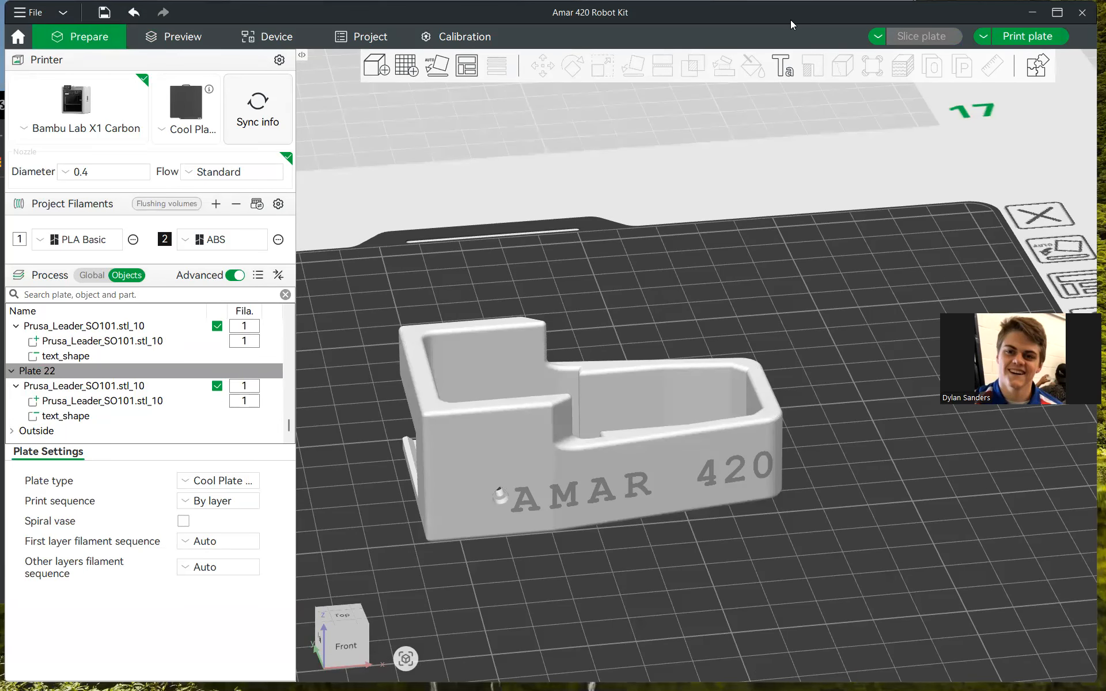
- Add a new standalone text object to plate 22 and select it among the plate's objects
click(783, 66)
drag(839, 375, 810, 440)
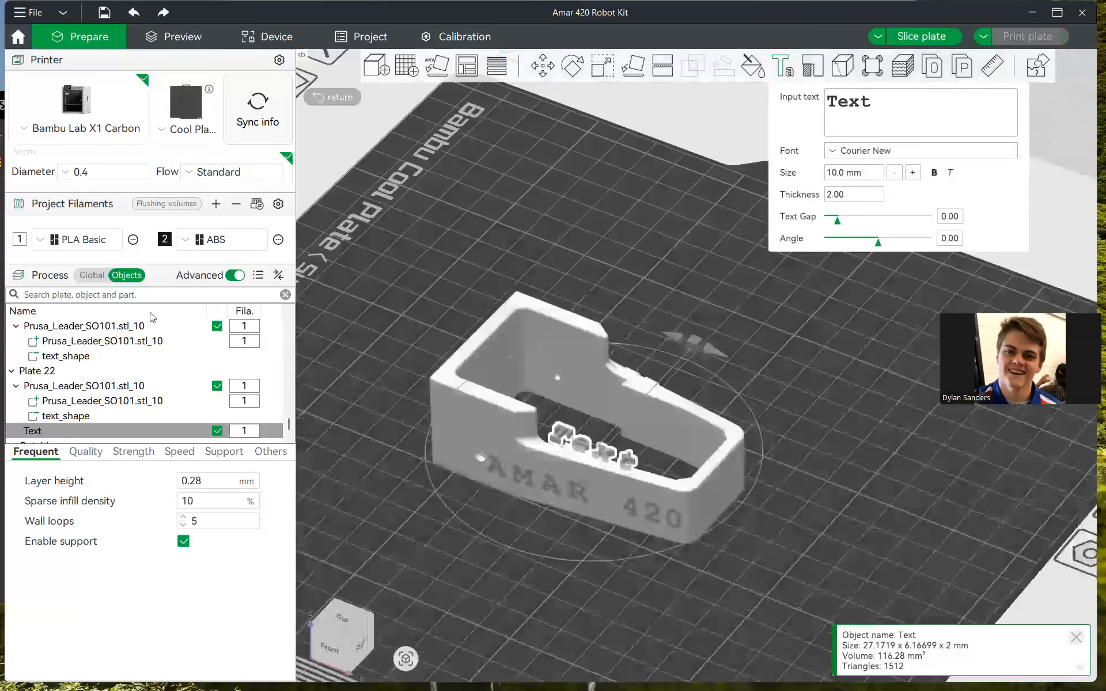
click(46, 416)
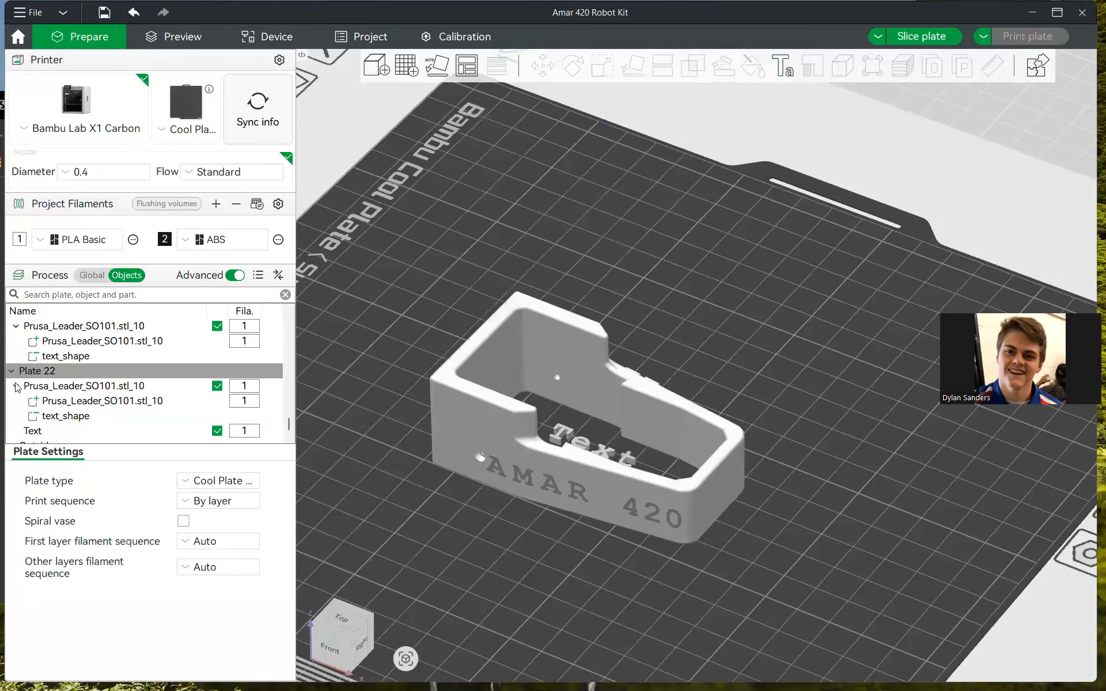
scroll(17, 384, down, 1)
click(27, 419)
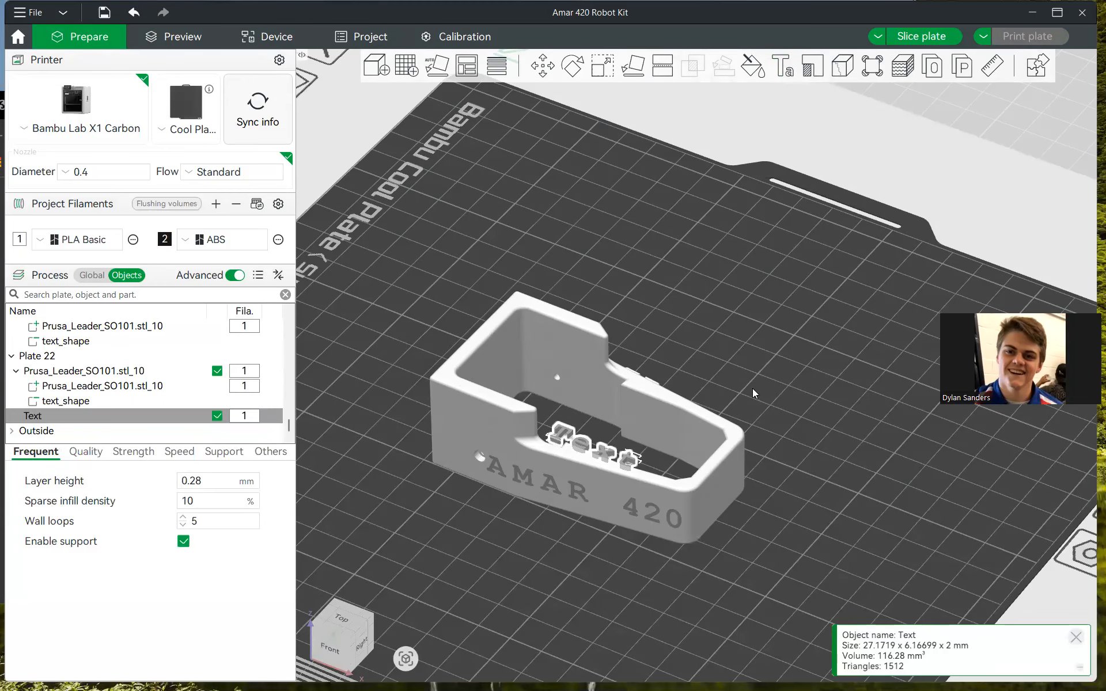
drag(752, 388, 761, 403)
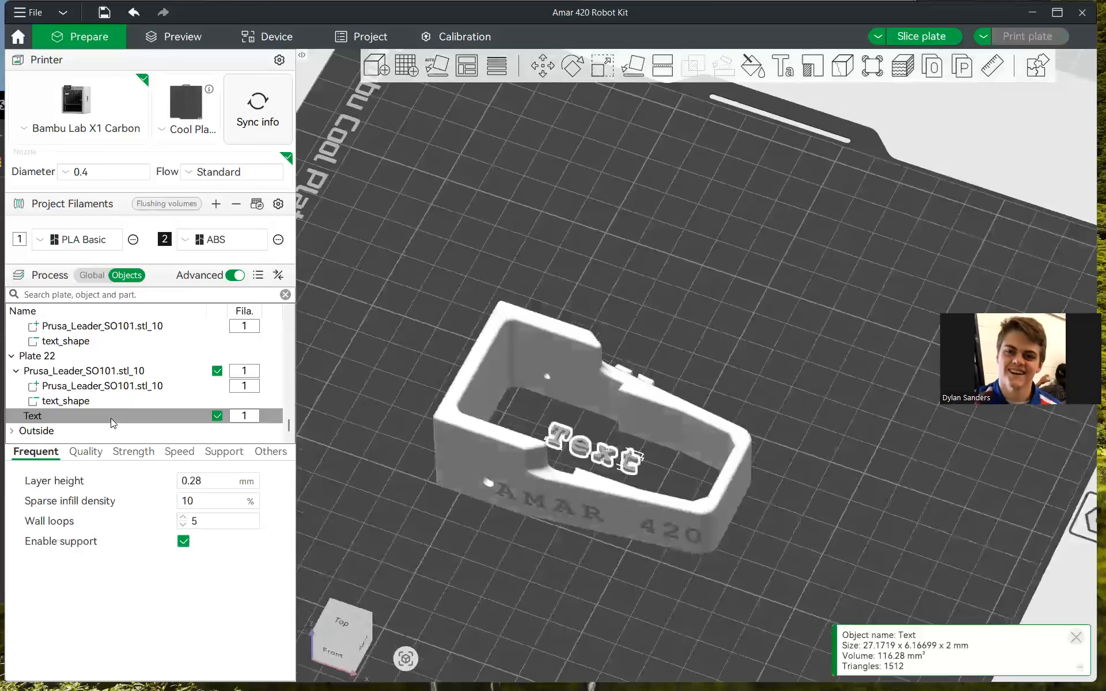
- Edit the standalone text object on plate 22 to read "AMAR 420"
right_click(114, 424)
key(Escape)
click(81, 416)
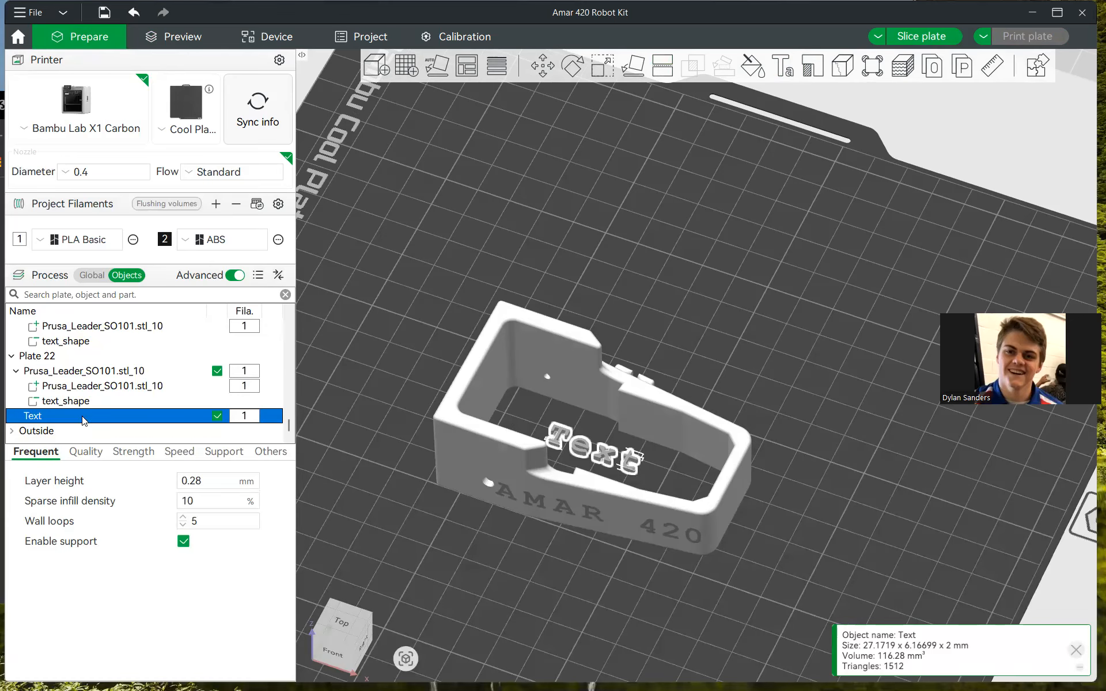
right_click(82, 416)
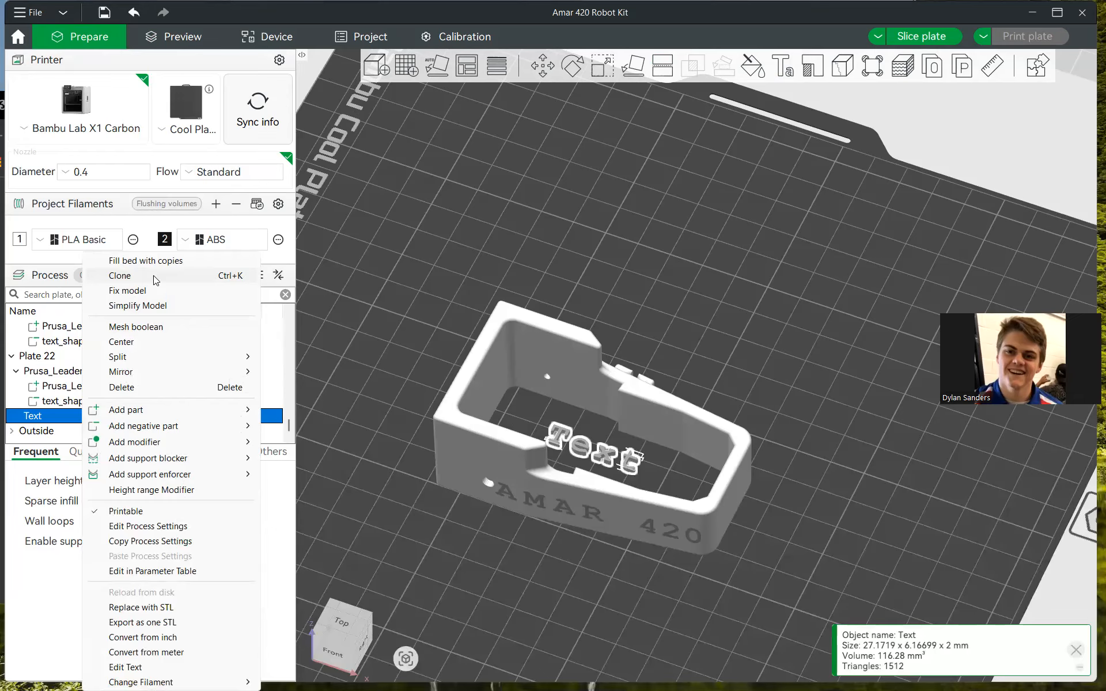
click(144, 667)
drag(873, 105, 818, 114)
text(AMAR 4)
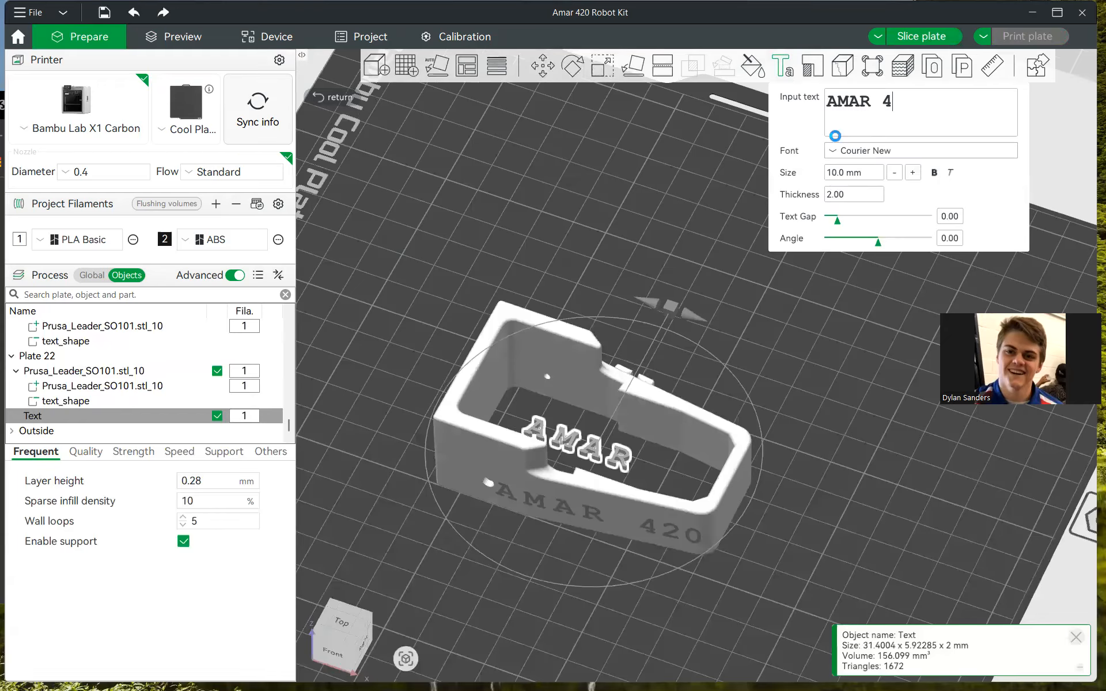
text(20)
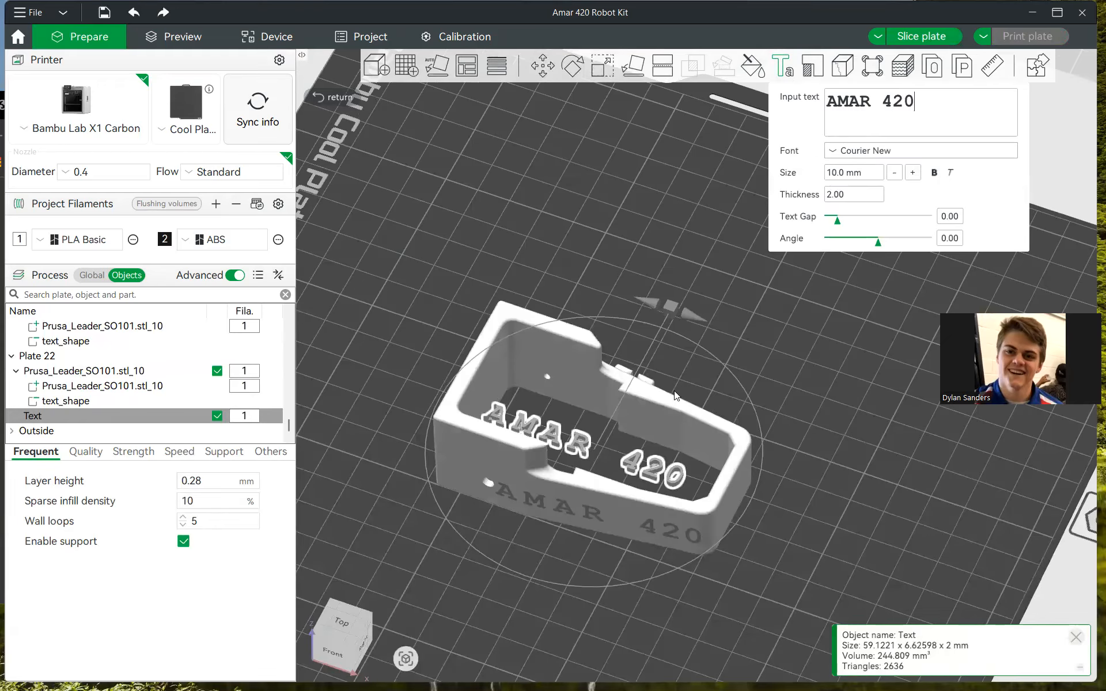
- Move the standalone "AMAR 420" text along Y to in front of the part and set its absolute X rotation to 90°
click(544, 69)
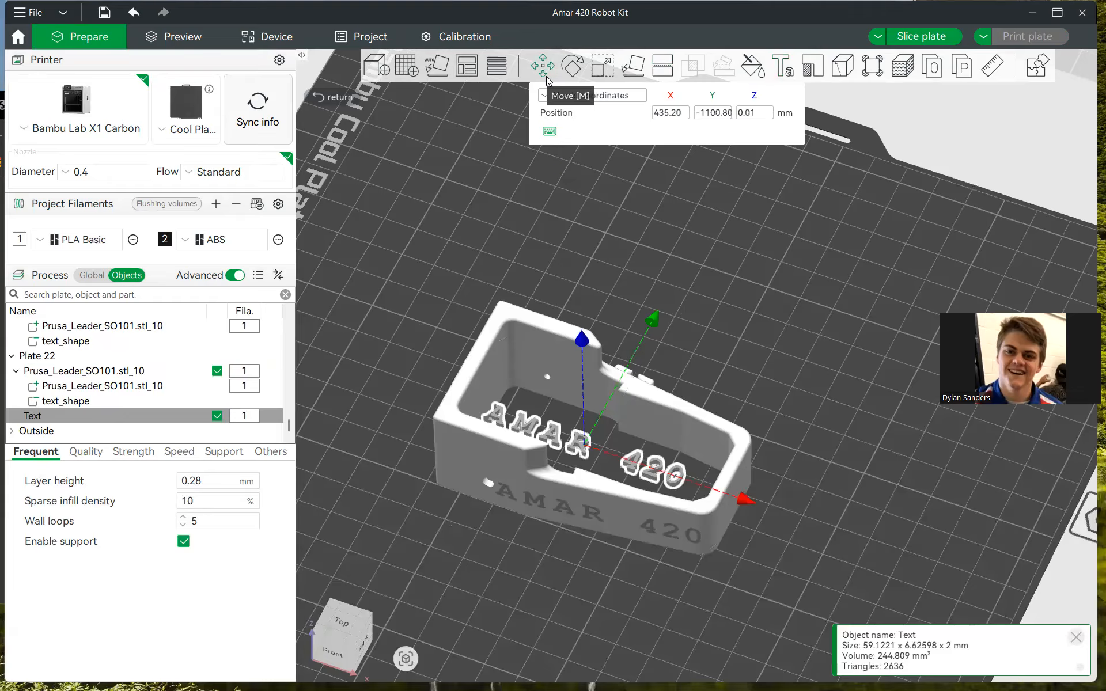
drag(651, 320, 557, 554)
click(587, 67)
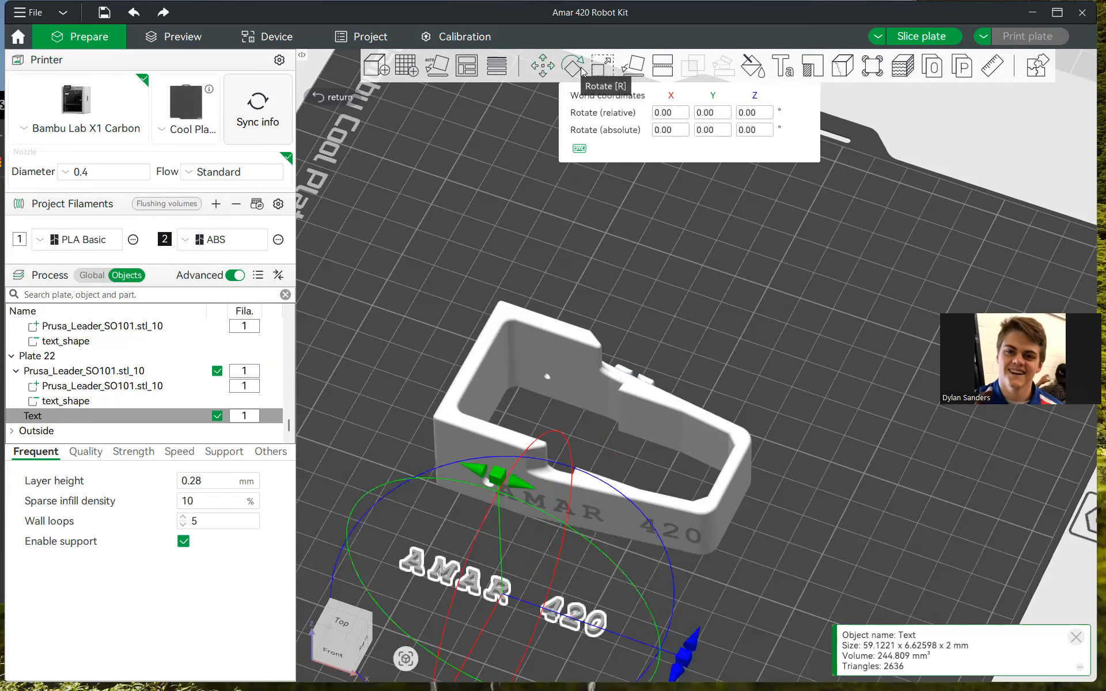
scroll(690, 477, down, 2)
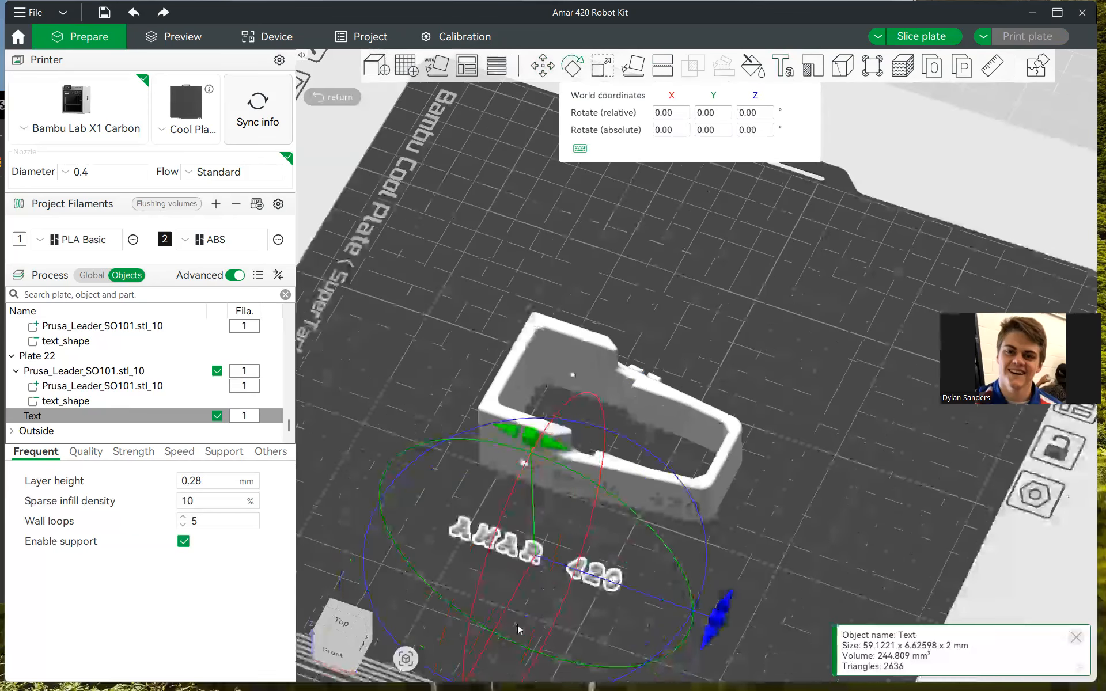
scroll(496, 666, down, 2)
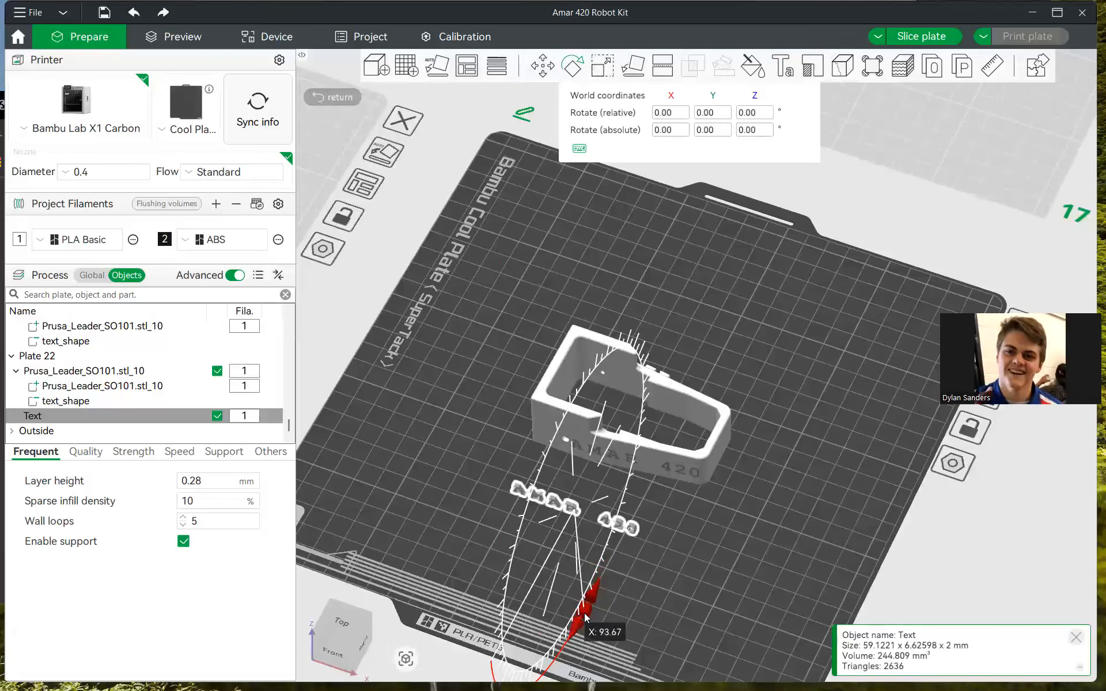
drag(584, 612, 686, 416)
double_click(668, 131)
text(90)
key(Return)
drag(800, 446, 813, 423)
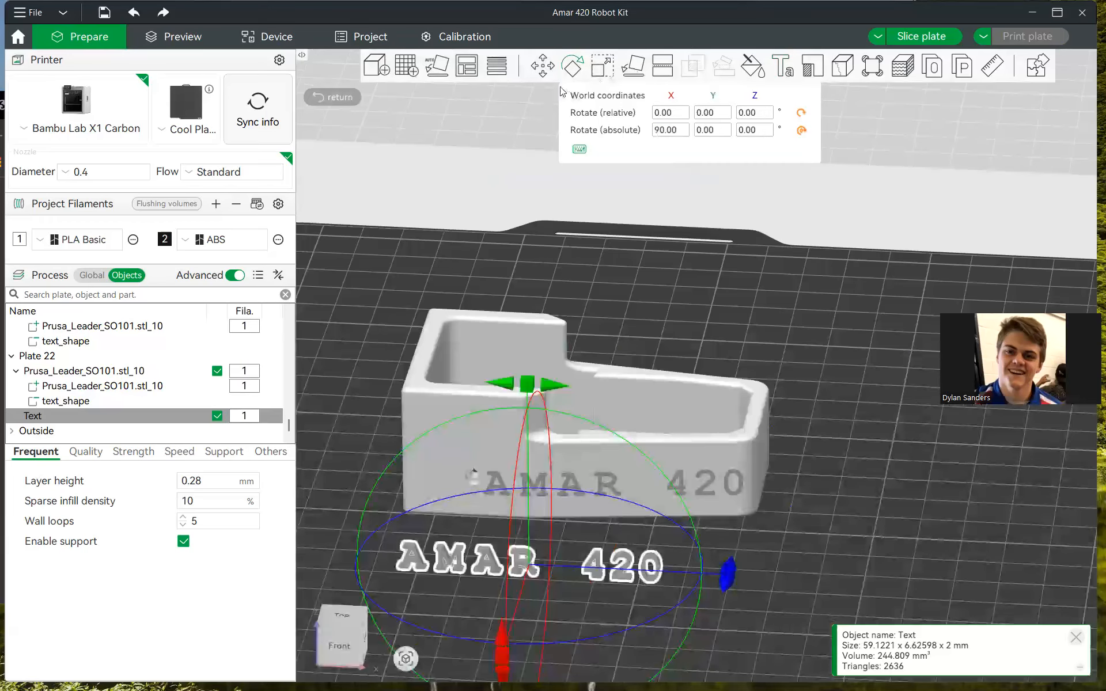
- Add a third filament to the project's filament list
click(245, 421)
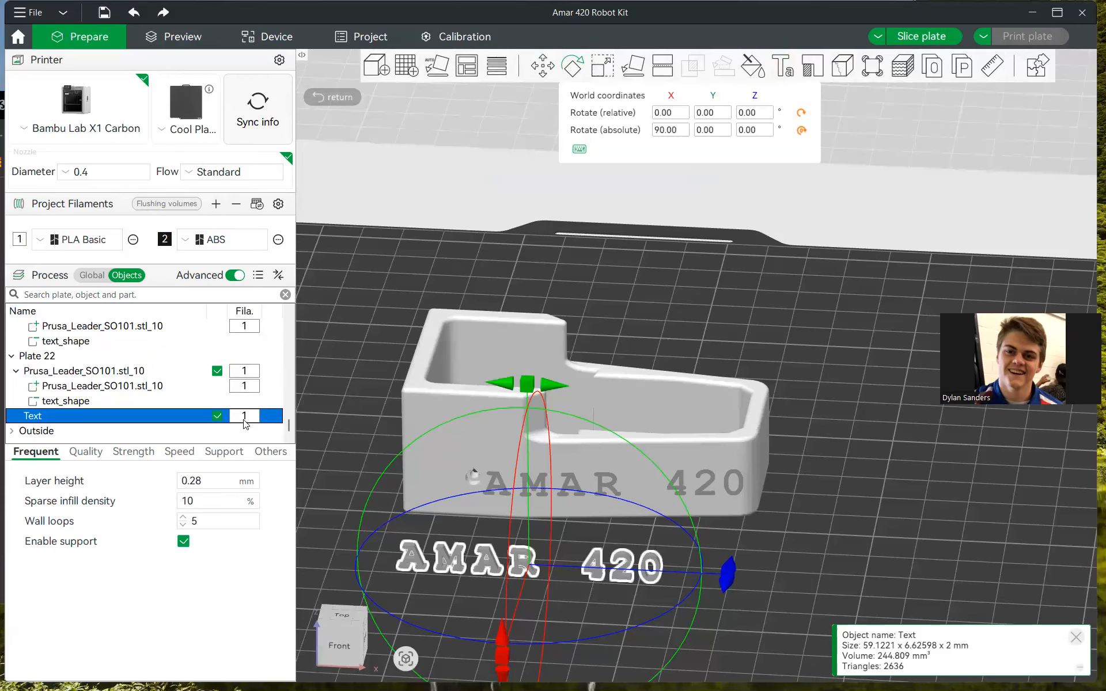
click(246, 423)
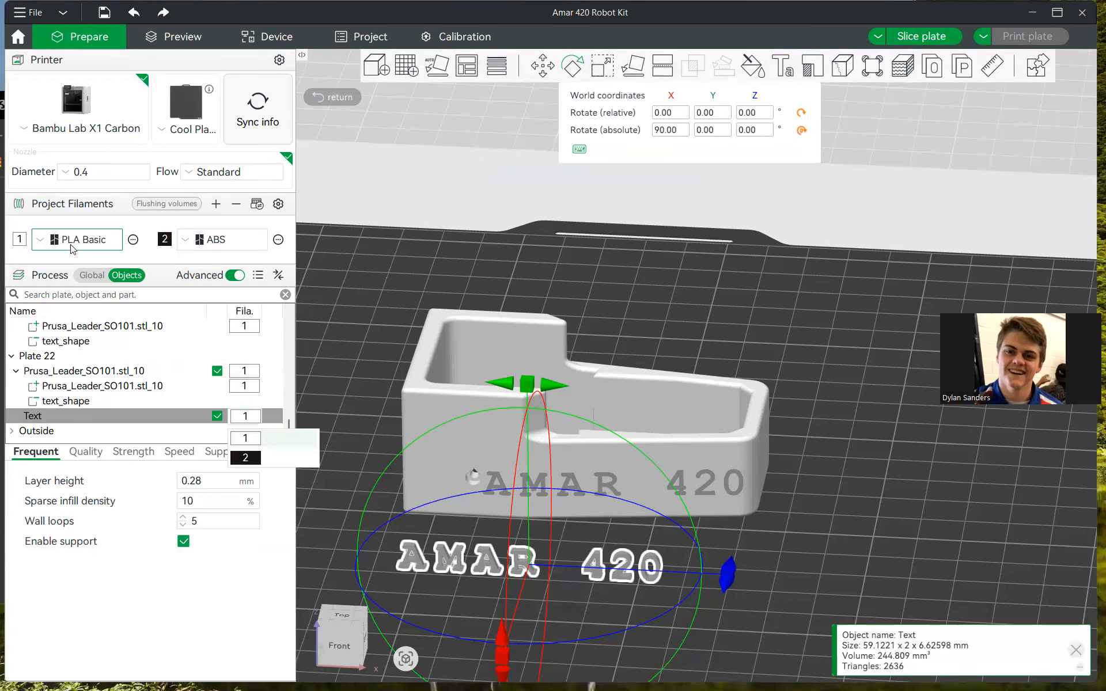
click(213, 208)
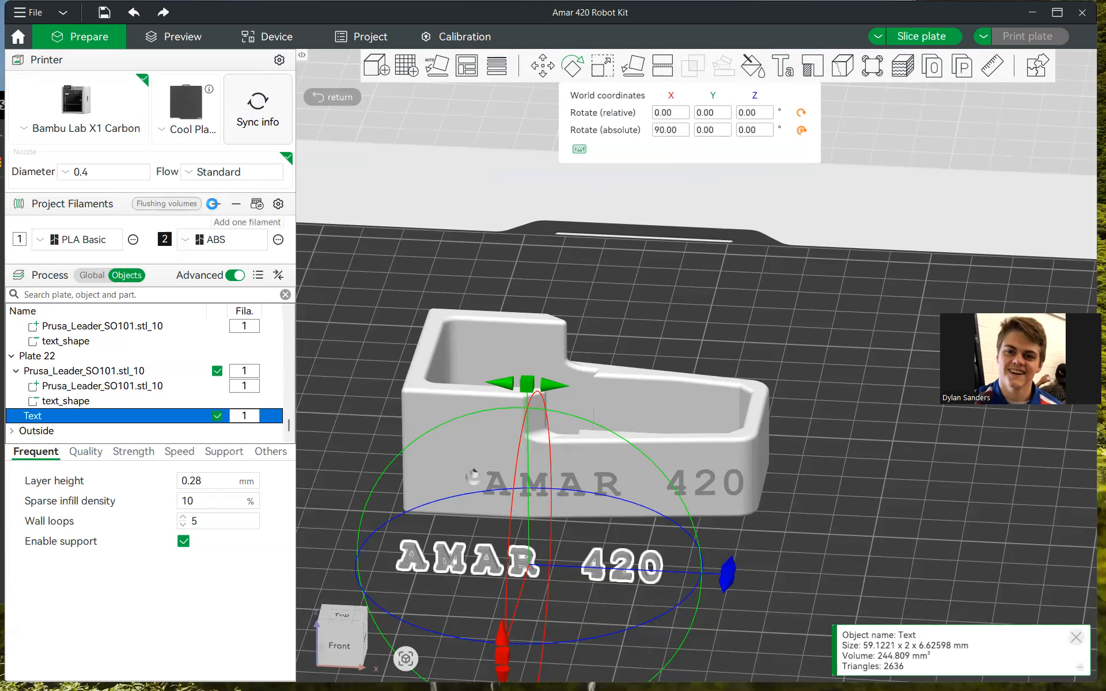
click(215, 206)
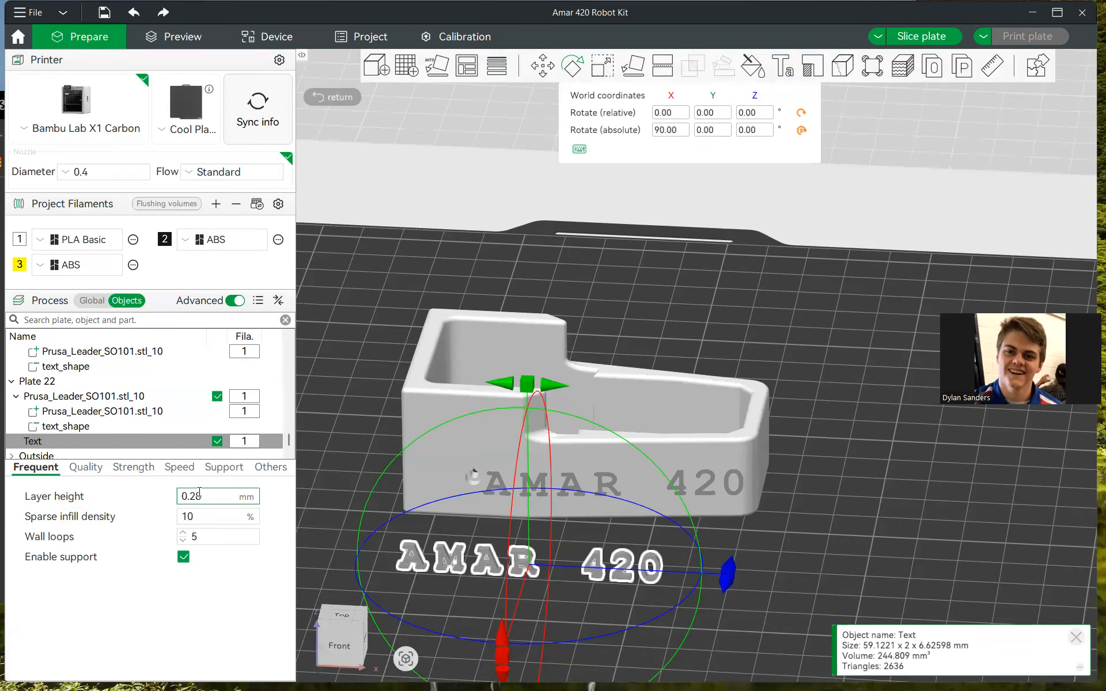
- Assign filament 2, the black ABS, to the standalone "AMAR 420" text
click(247, 443)
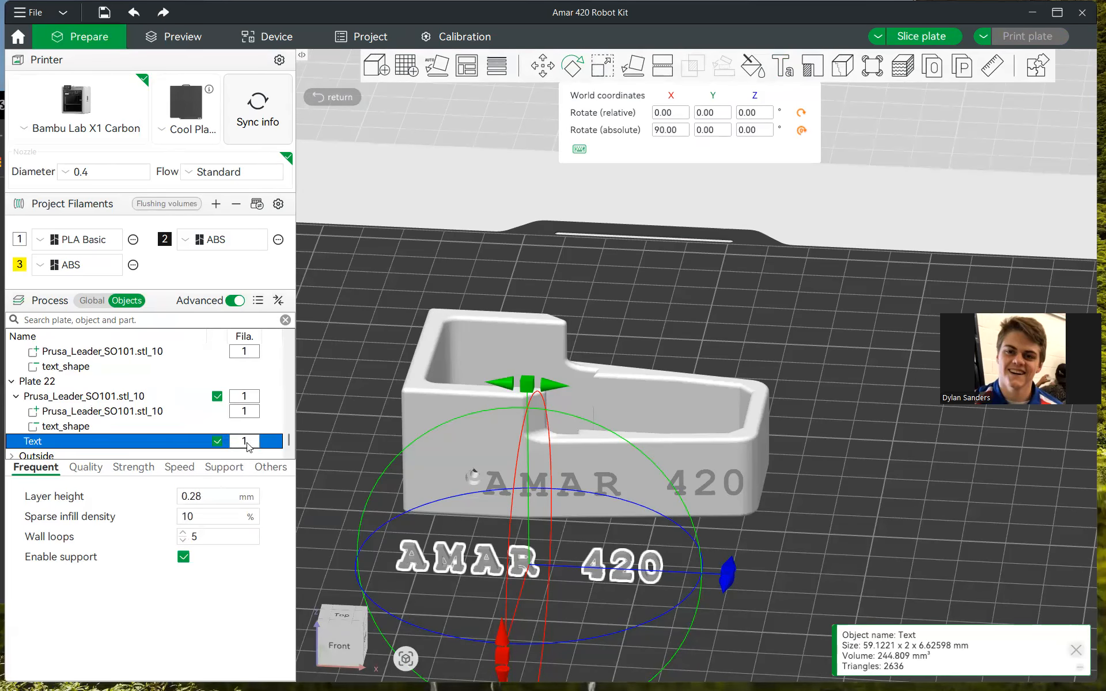
click(247, 445)
click(247, 444)
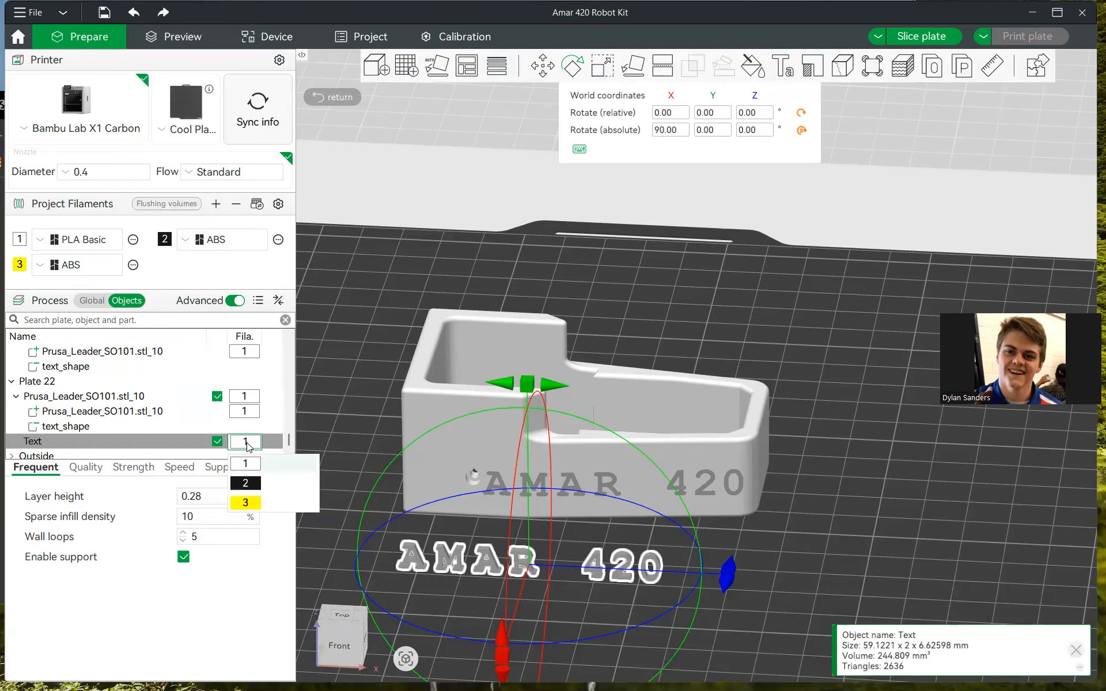
click(253, 484)
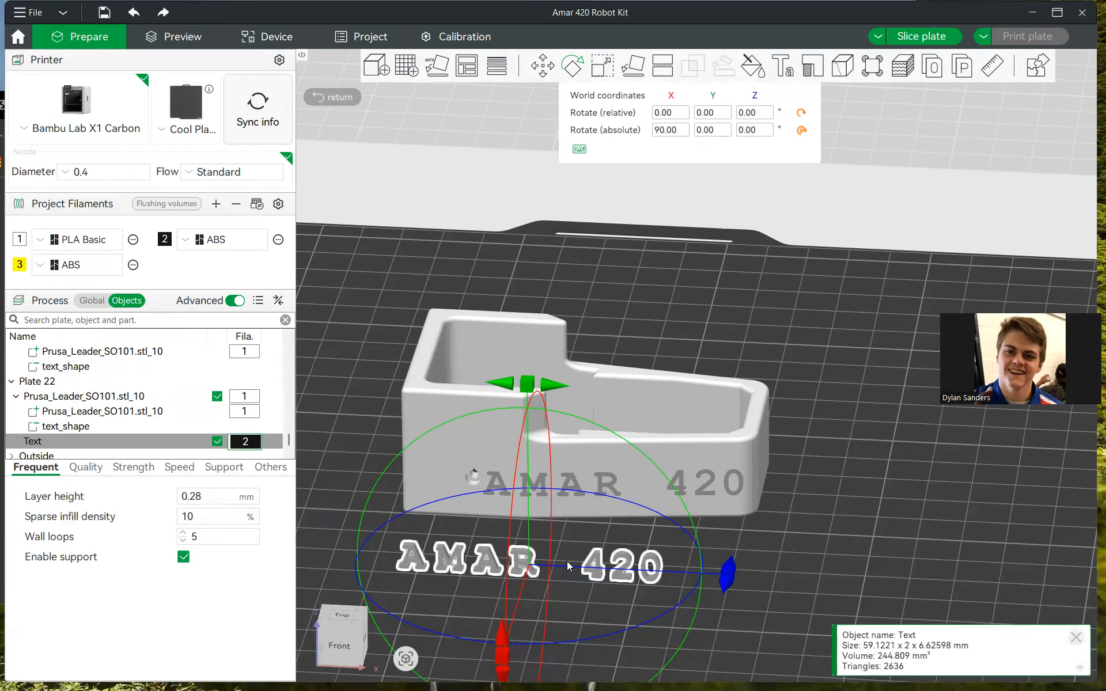
- Move the standalone "AMAR 420" text along Y to -1118.09 mm, into the front wall of the plate 22 part
click(788, 540)
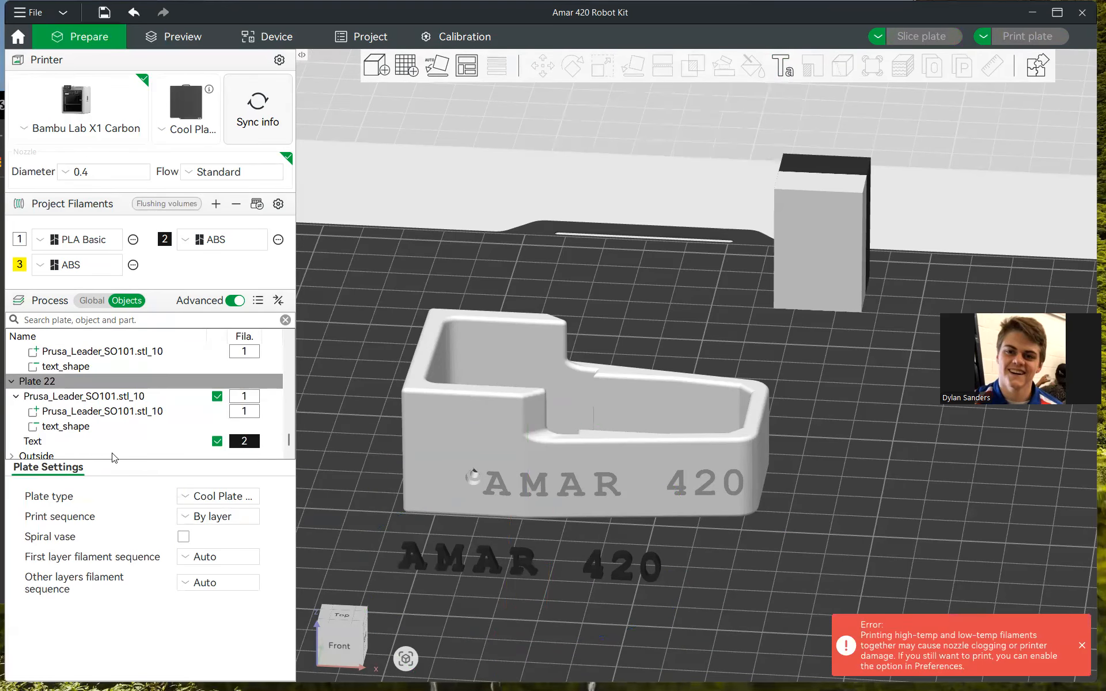
click(57, 445)
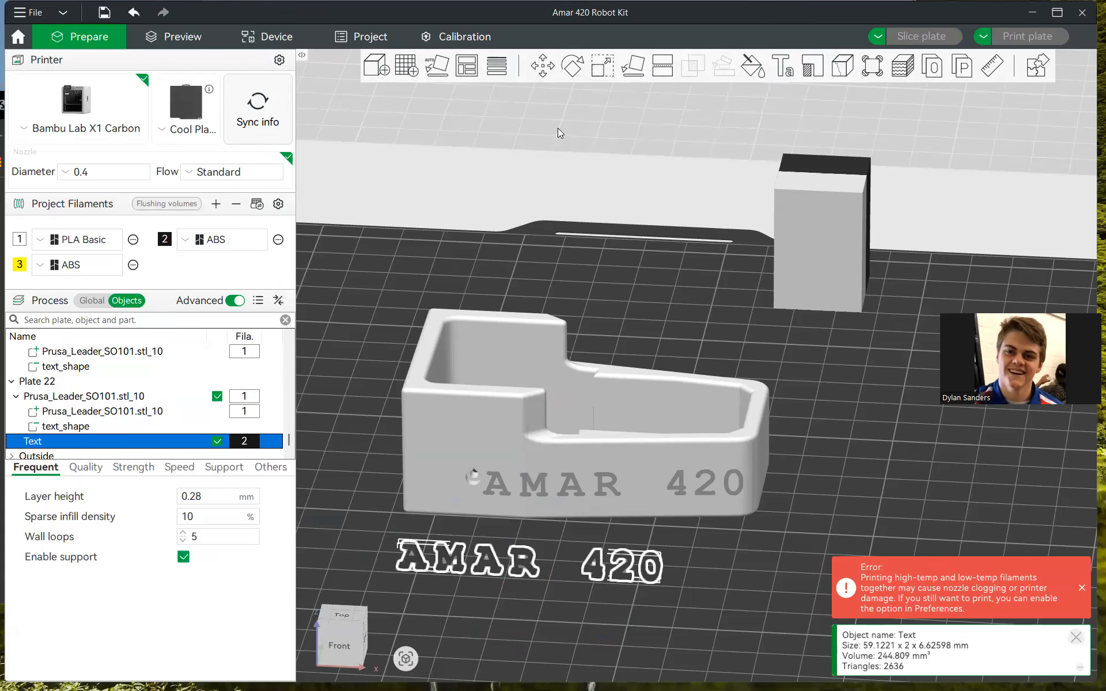
click(543, 66)
scroll(527, 500, up, 2)
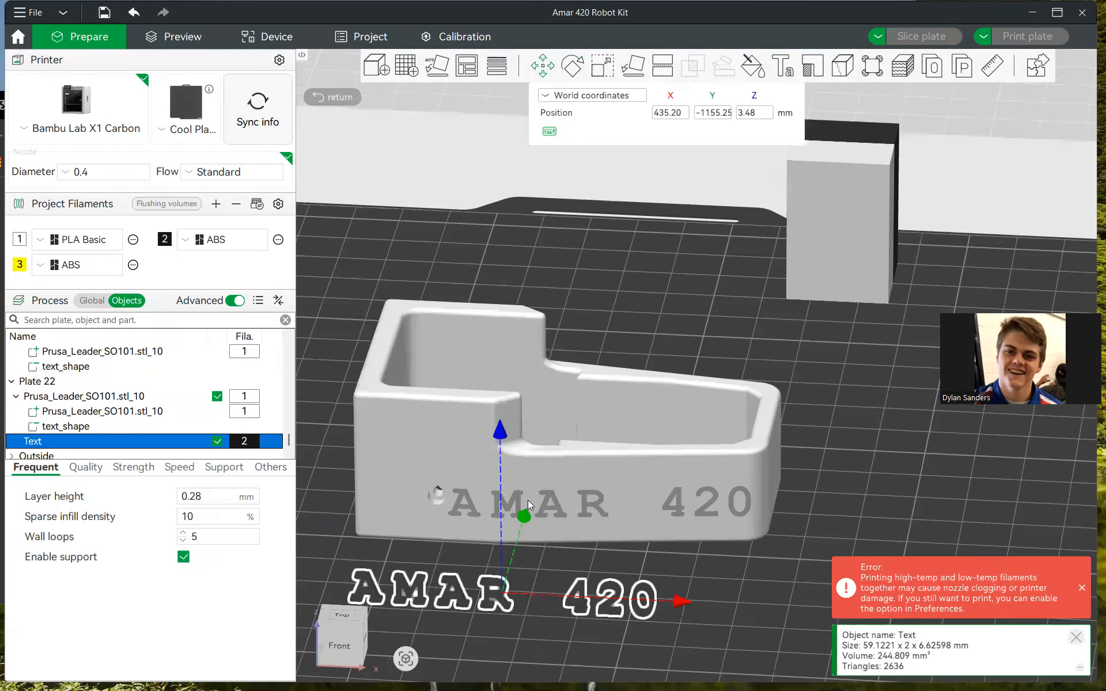
scroll(709, 320, up, 1)
middle_drag(708, 320, 789, 241)
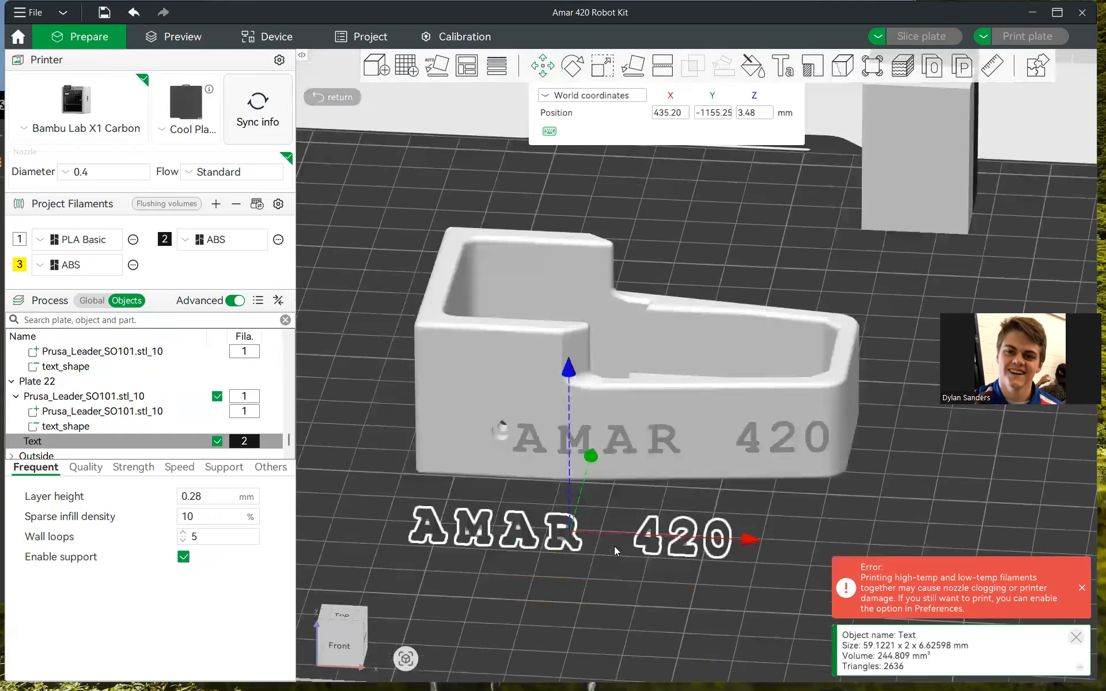
scroll(614, 546, up, 2)
drag(566, 499, 902, 142)
drag(578, 426, 683, 262)
drag(544, 572, 425, 577)
mouse_move(517, 584)
mouse_down()
mouse_move(497, 598)
mouse_move(518, 596)
mouse_up()
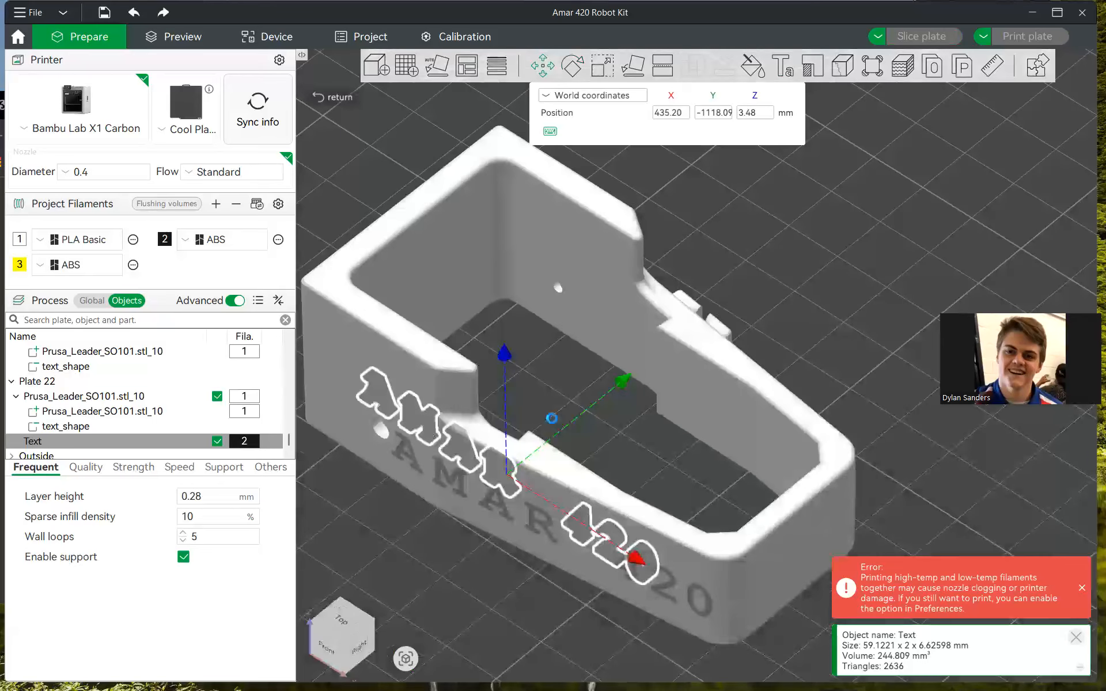
drag(551, 418, 576, 420)
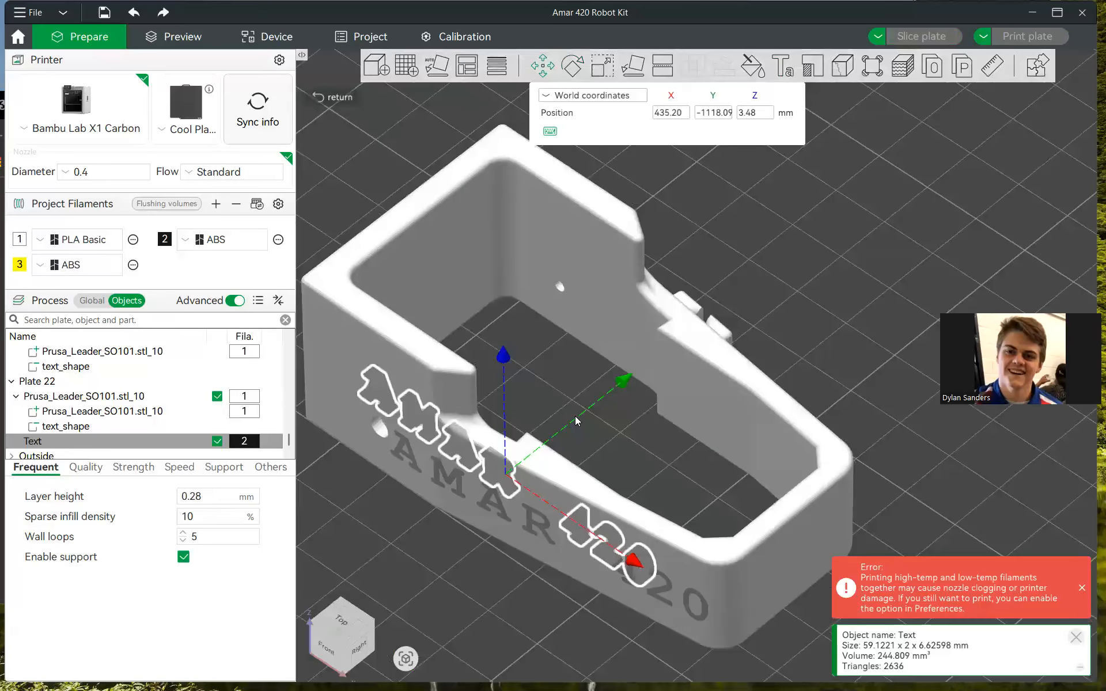
- Delete the engraved text shape from the leader part on plate 22
right_click(71, 436)
click(116, 455)
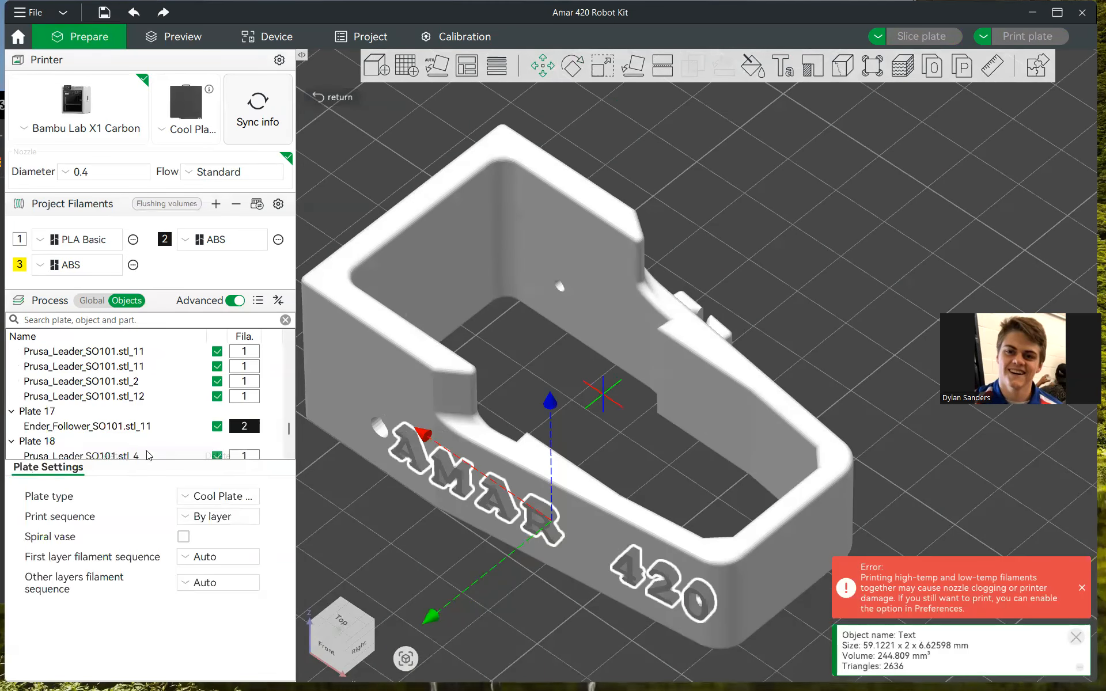
mouse_move(580, 438)
mouse_down()
mouse_move(530, 357)
mouse_move(623, 381)
mouse_move(560, 445)
mouse_up()
click(516, 335)
- Move the standalone "AMAR 420" text along Y to -1128.65 mm, at the outside of the part's front wall
click(542, 65)
drag(557, 445, 558, 443)
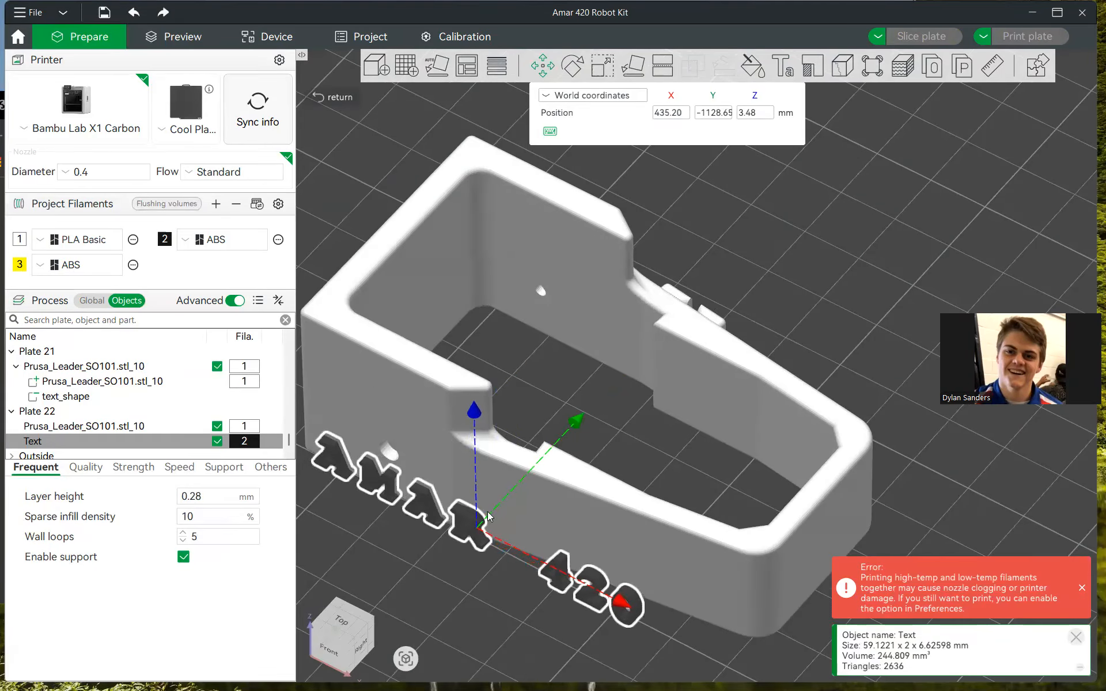
click(442, 594)
- Change project filament 2 from ABS to the external-spool Bambu PLA Basic
middle_drag(493, 565, 591, 510)
scroll(681, 441, up, 4)
middle_drag(537, 619, 652, 567)
drag(618, 578, 527, 528)
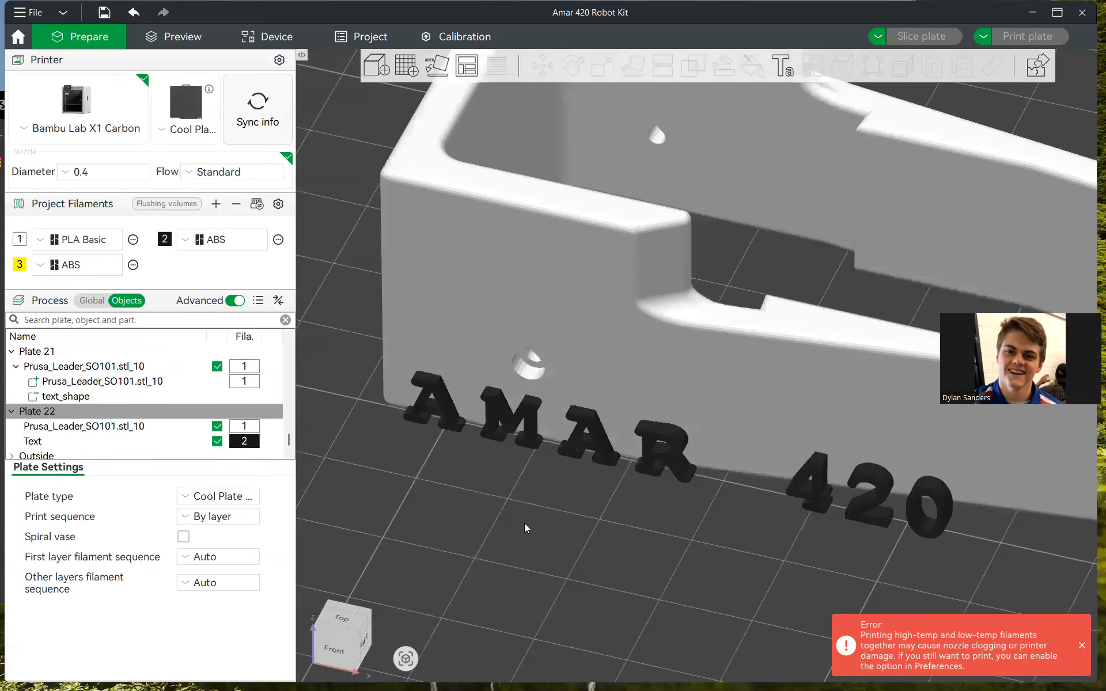
click(185, 240)
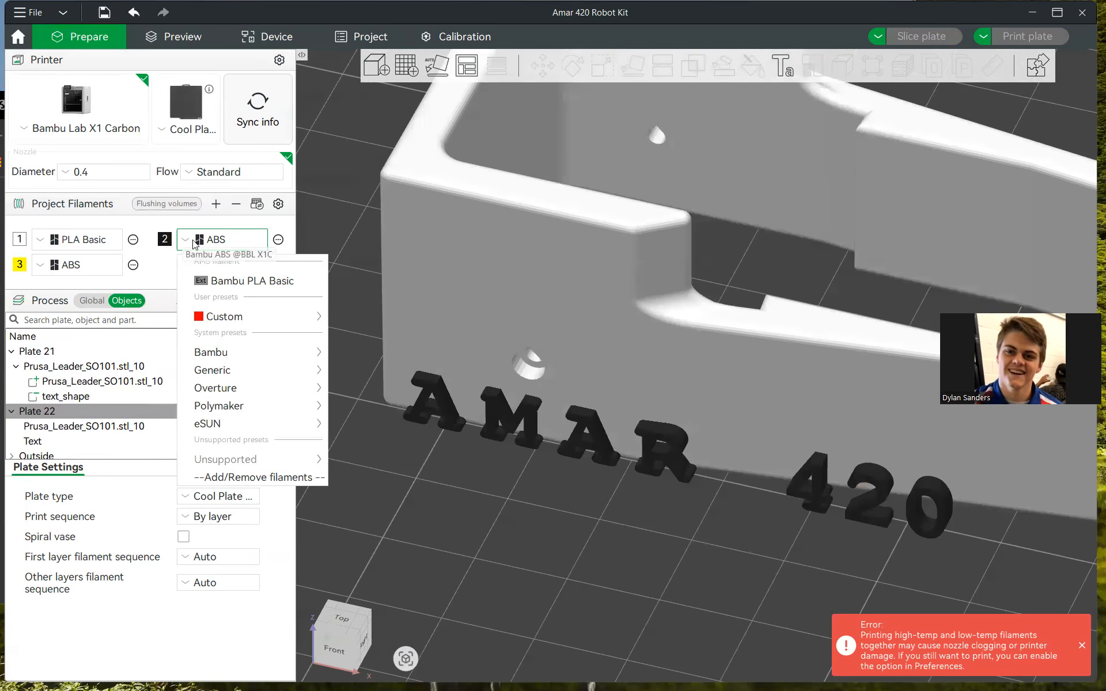
click(247, 282)
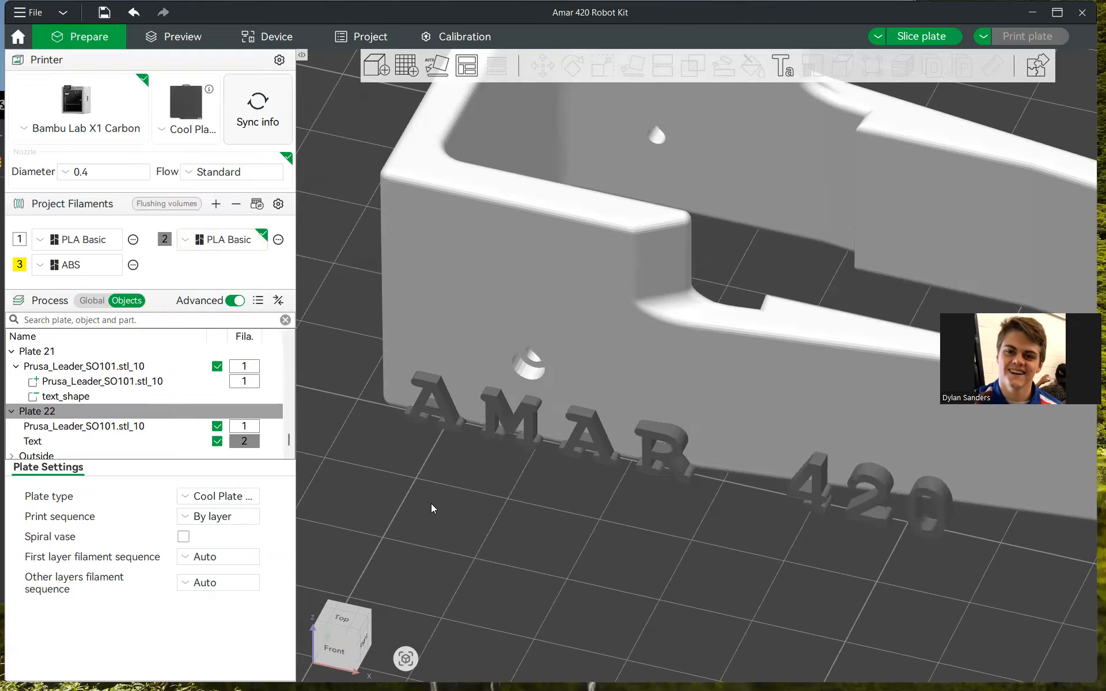
drag(548, 488, 323, 403)
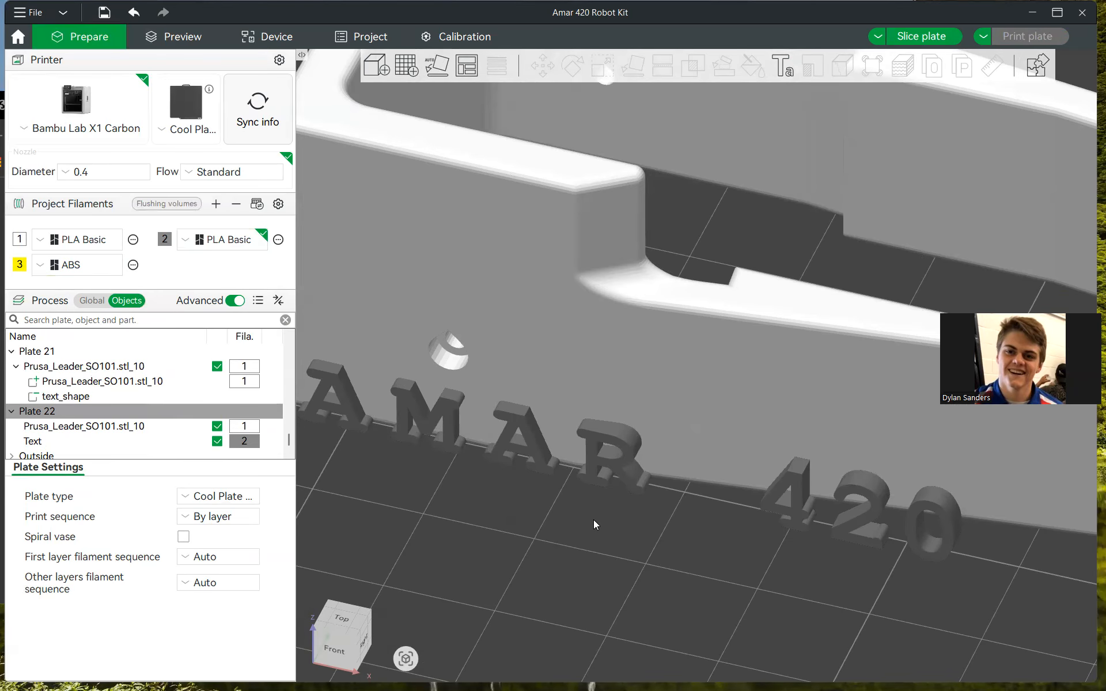
- Merge the standalone text and the leader part on plate 22 into one assembly
click(78, 441)
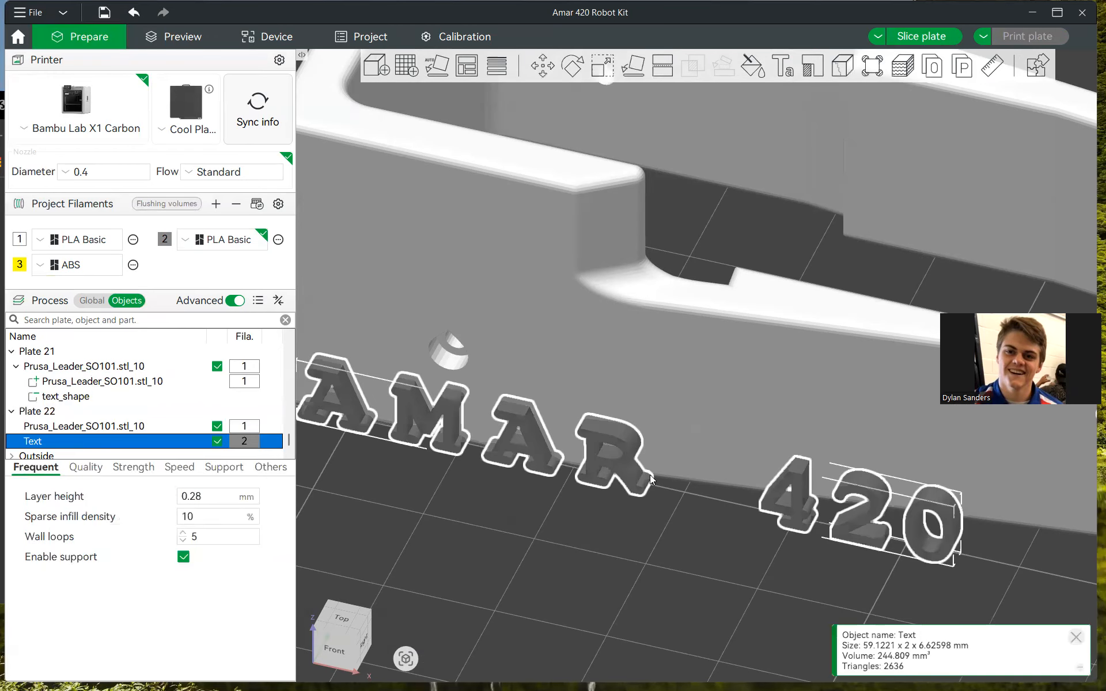
click(519, 531)
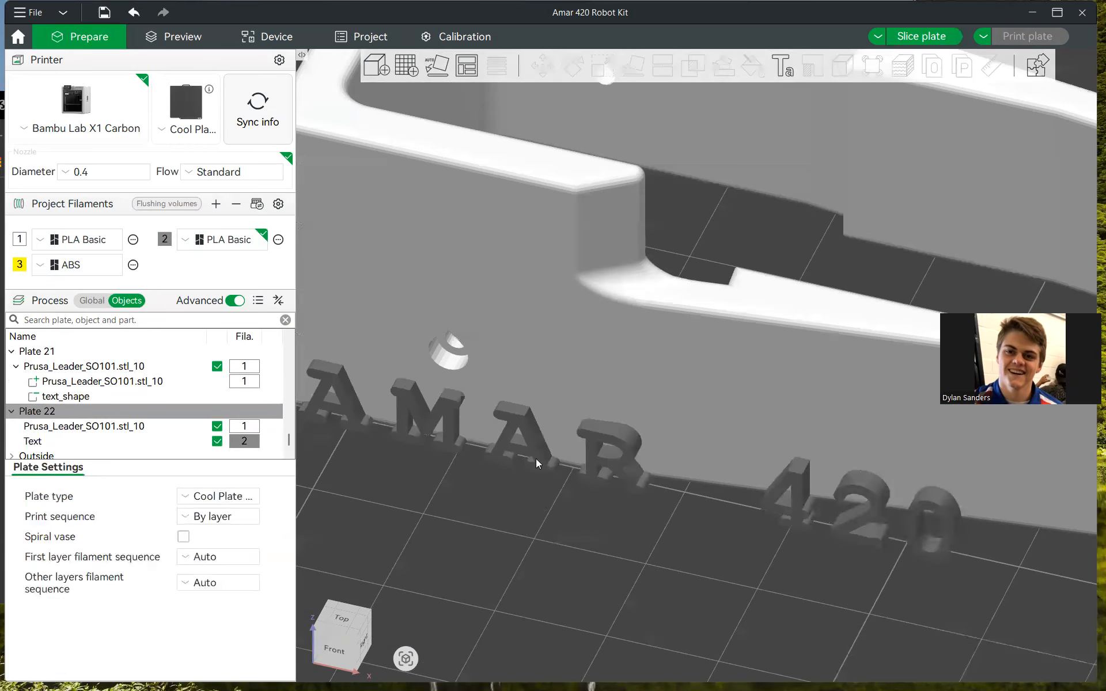
right_click(527, 455)
click(527, 531)
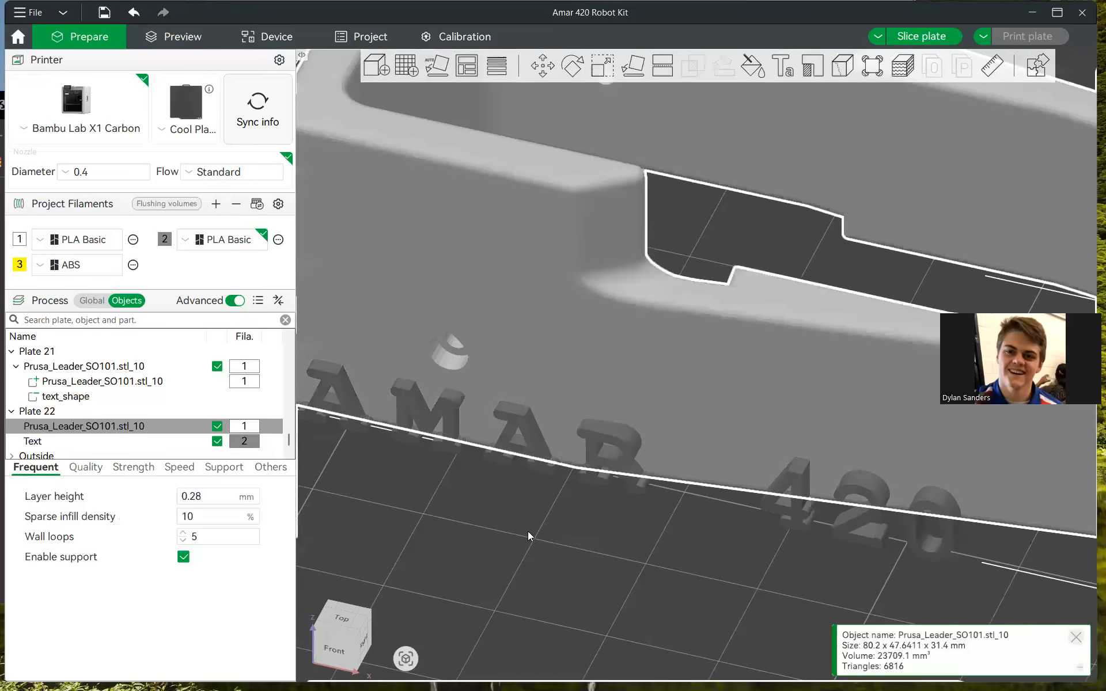
key(z)
scroll(568, 359, down, 1)
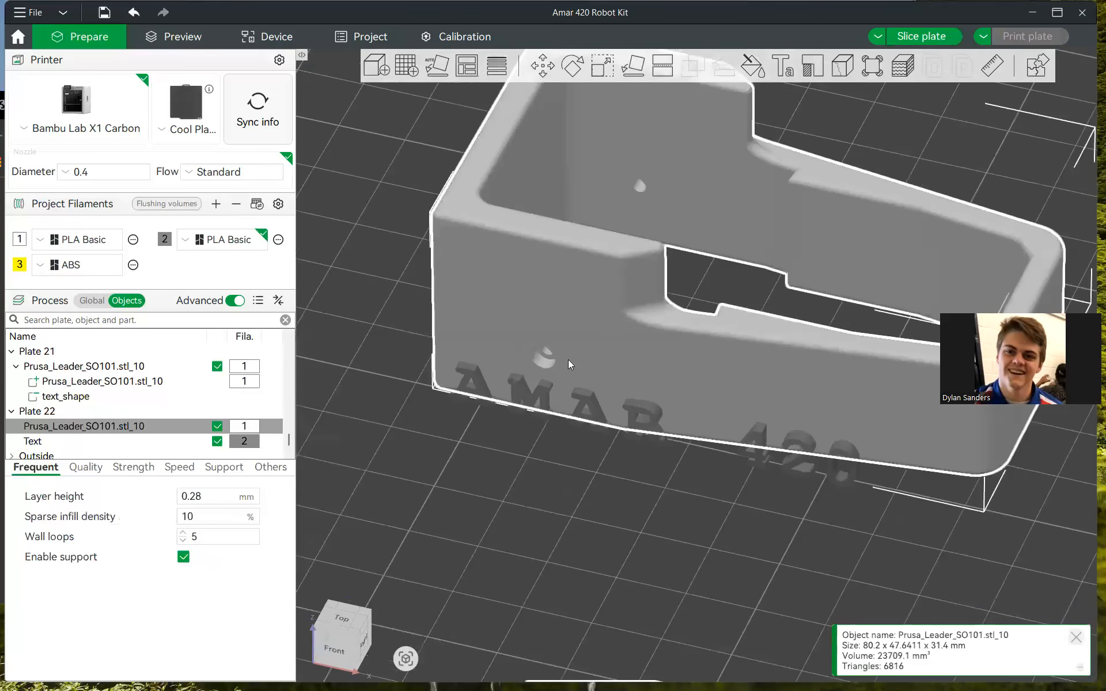
click(508, 488)
click(72, 439)
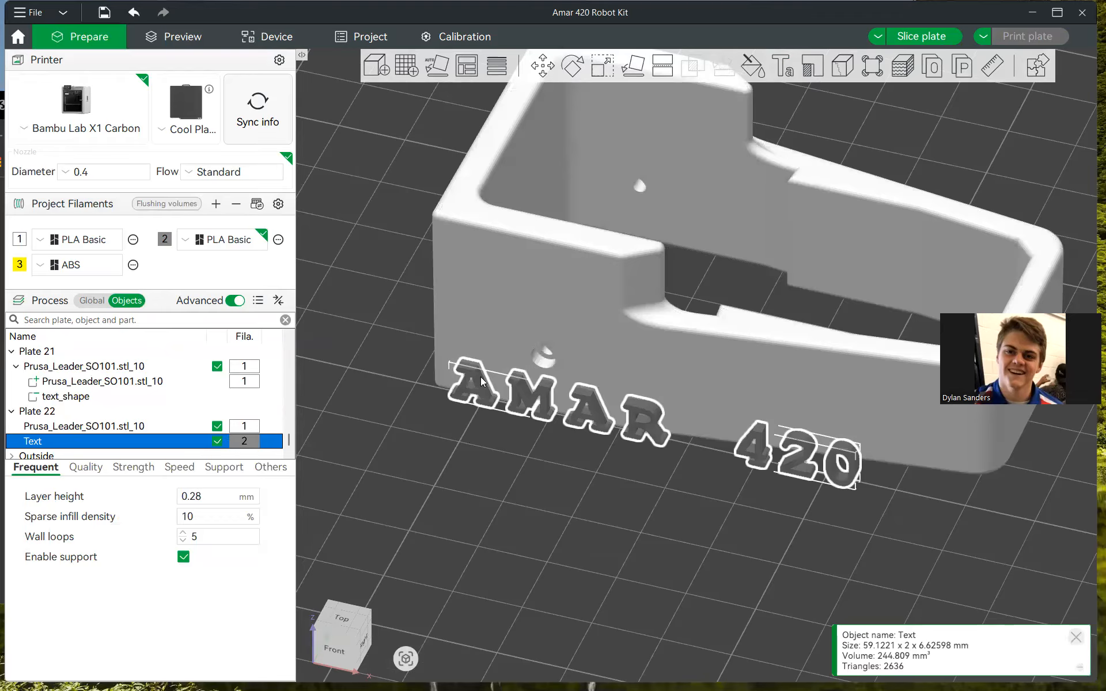
ctrl+click(109, 426)
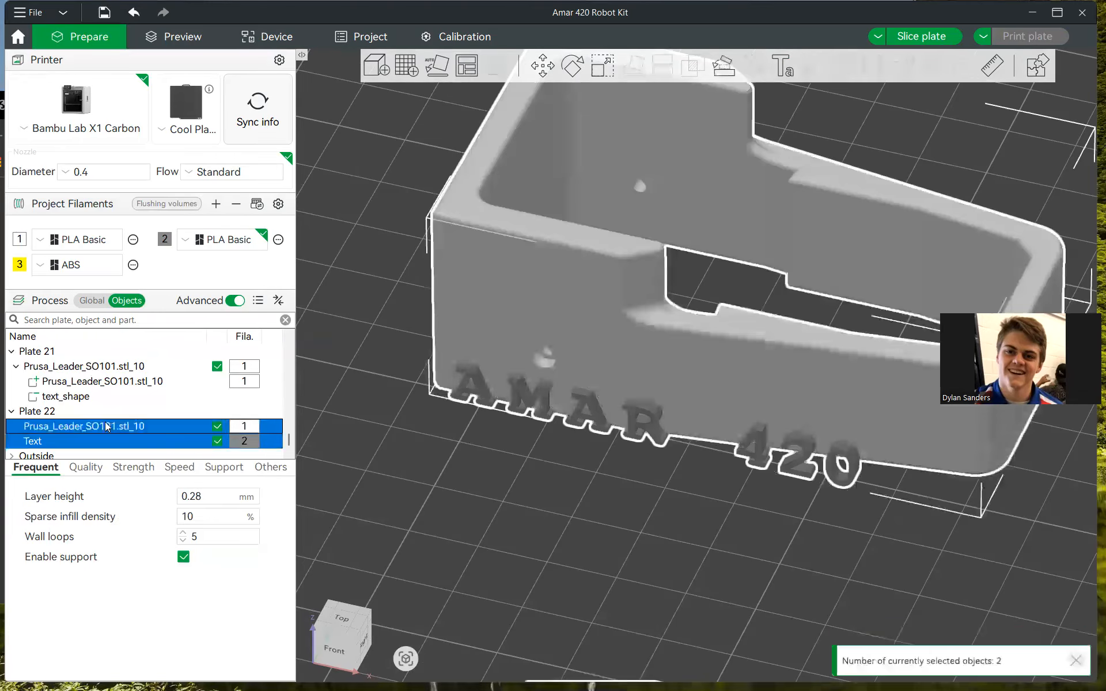
right_click(458, 312)
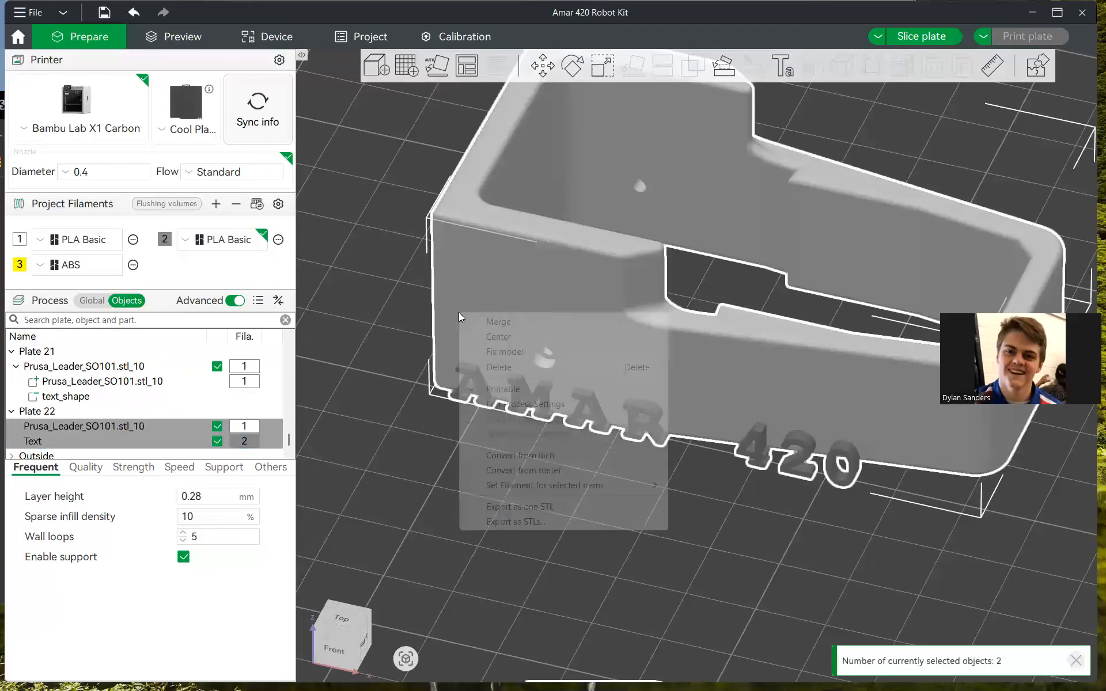
click(513, 321)
- Examine how the "AMAR 420" text sits along the base of the assembly's front wall
drag(544, 483, 563, 482)
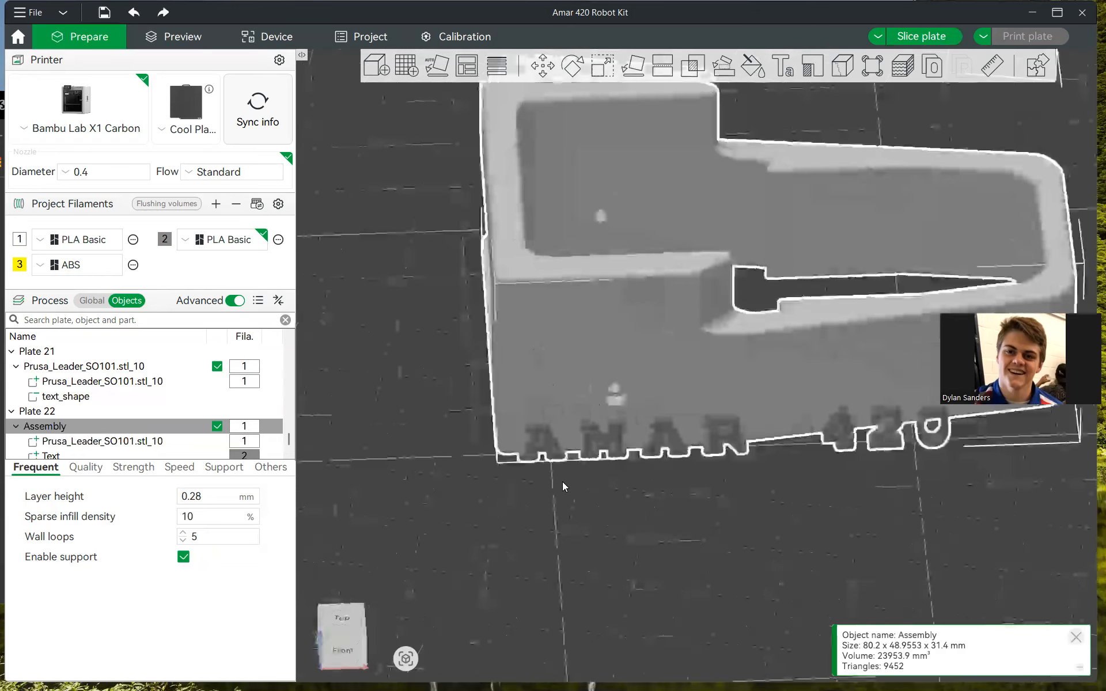
scroll(563, 481, up, 2)
click(622, 525)
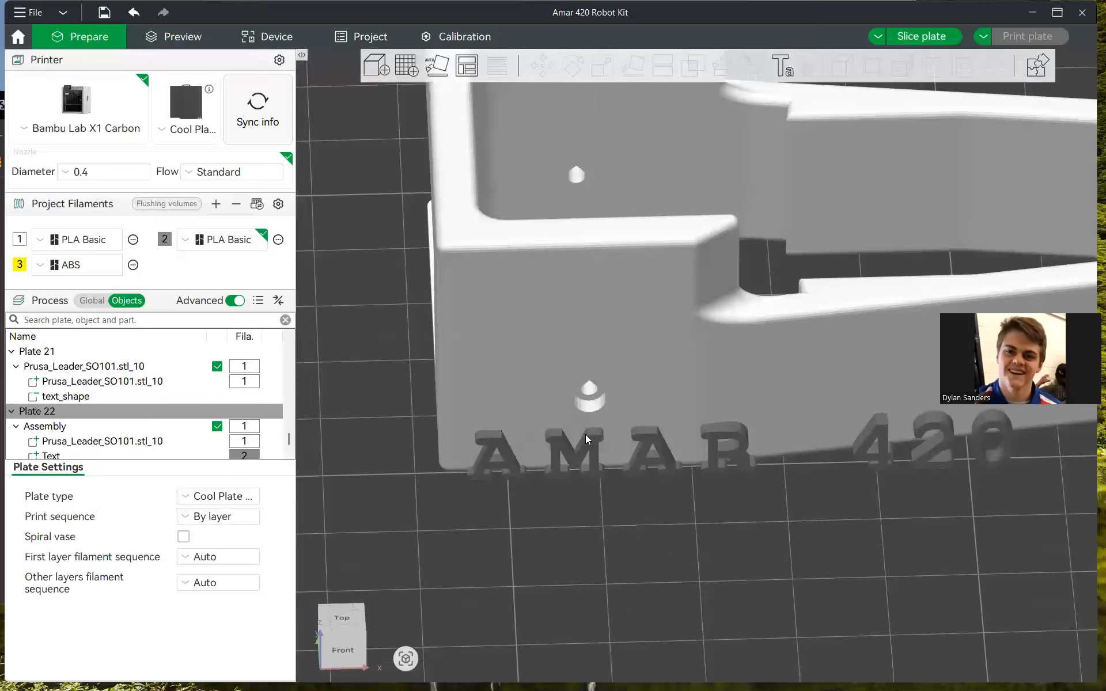
drag(585, 434, 586, 482)
drag(807, 272, 724, 288)
click(664, 486)
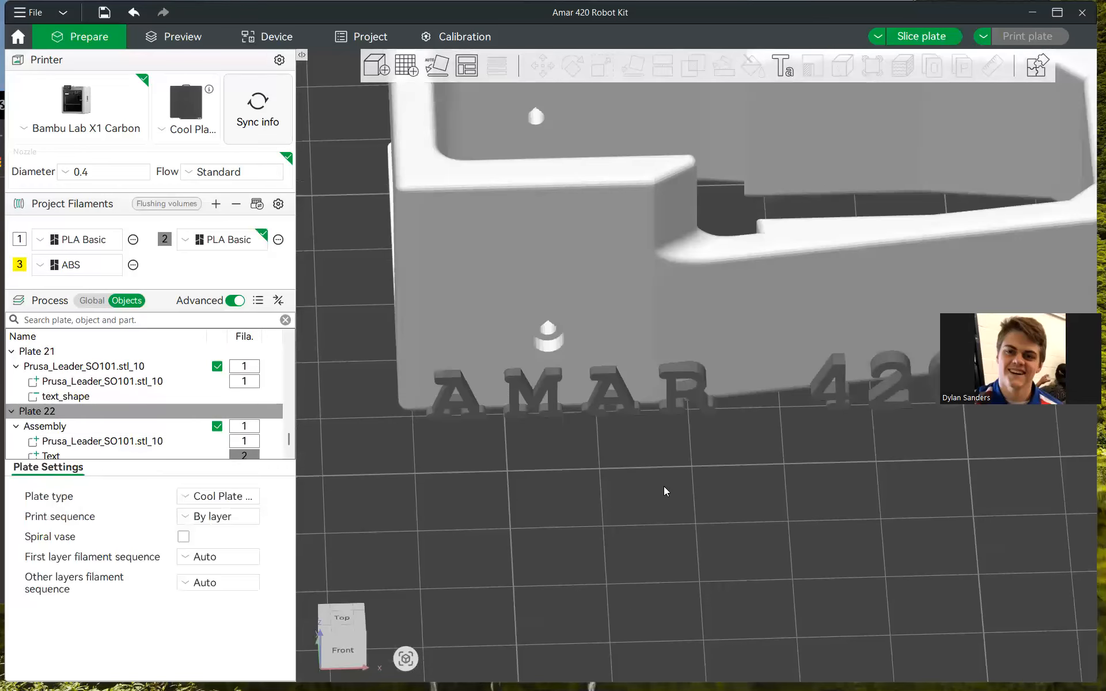
middle_drag(663, 488, 654, 495)
drag(666, 399, 651, 457)
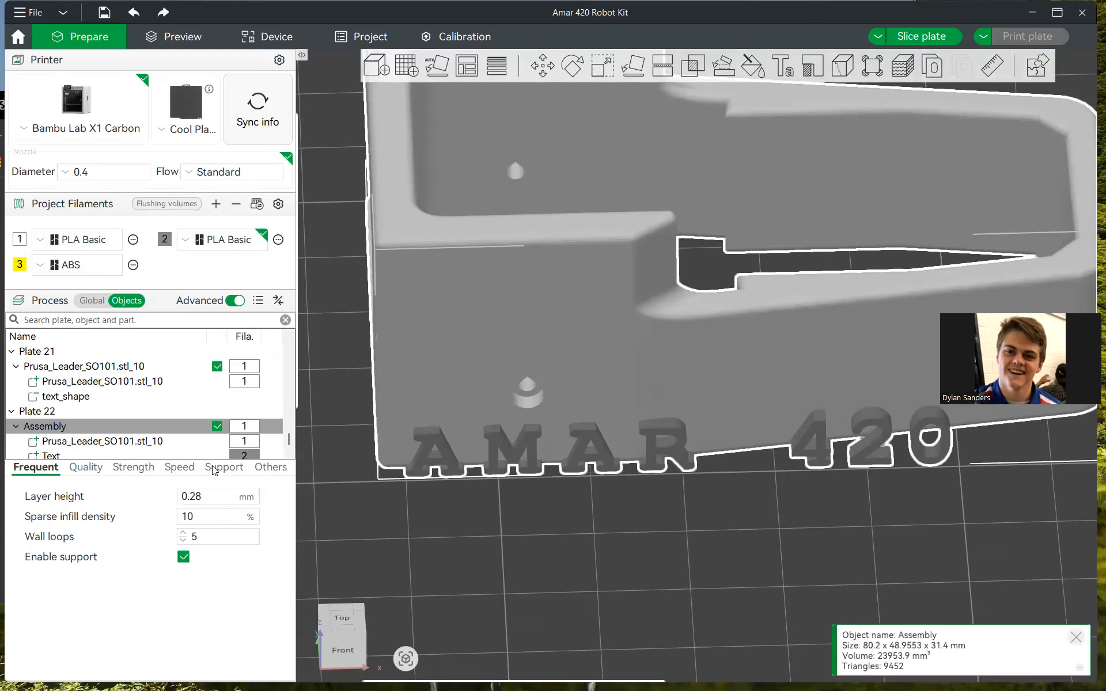
scroll(163, 388, down, 1)
- Move the assembly's text part up the front wall to Z -5.72 mm and along it to X 11.35 mm
click(96, 427)
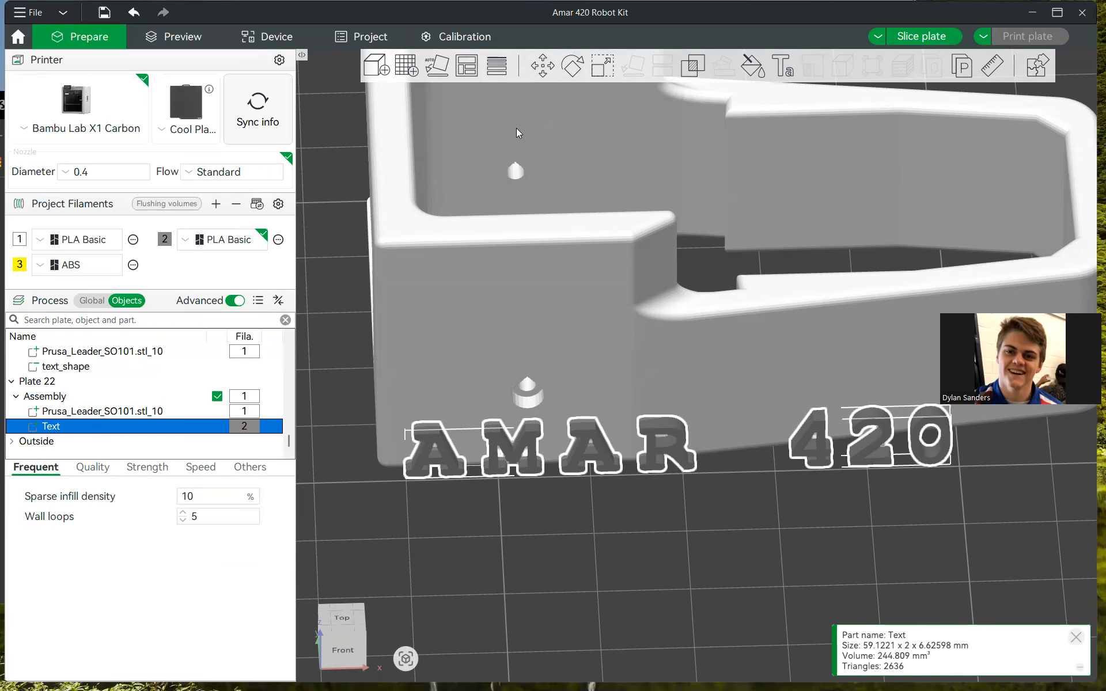
click(542, 66)
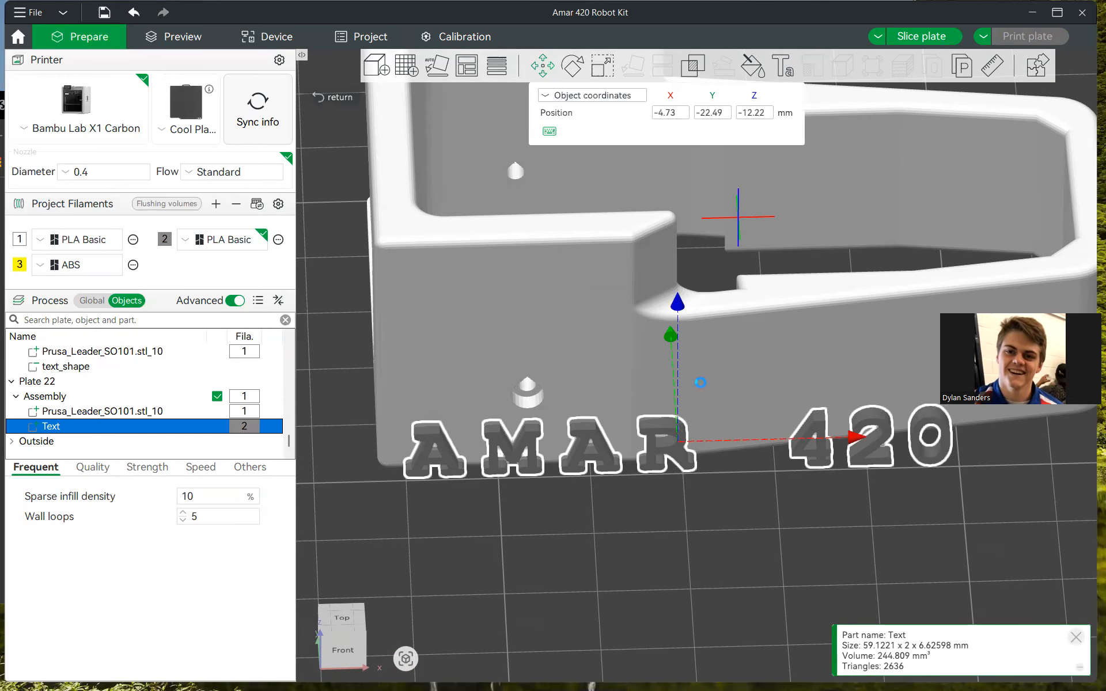
drag(678, 306, 679, 230)
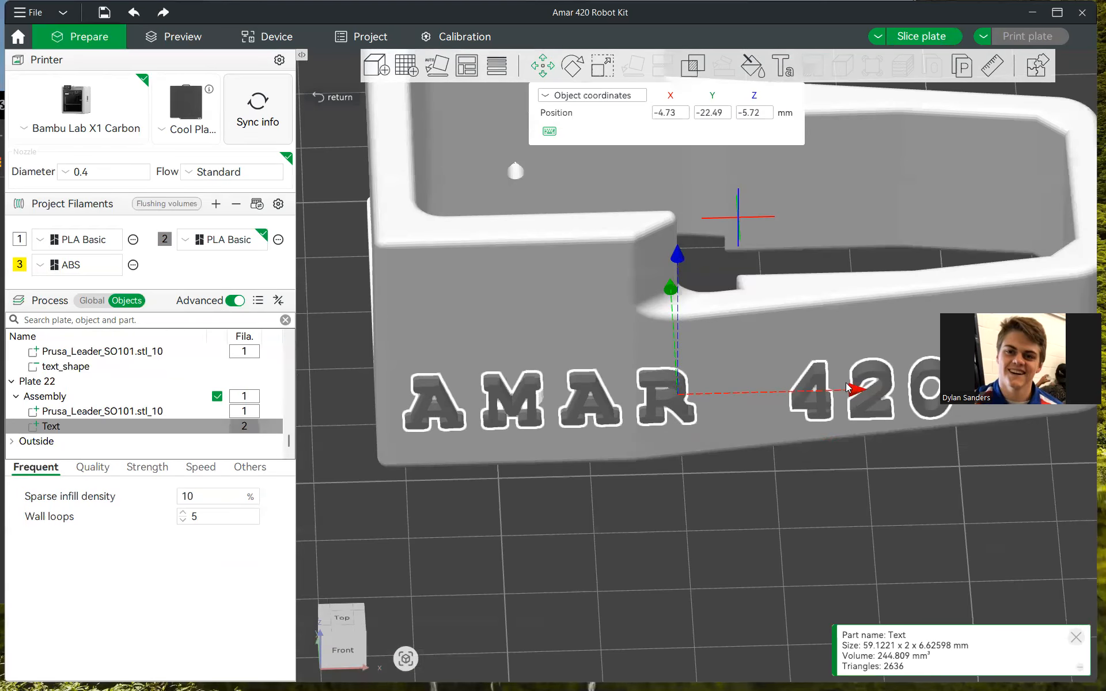
drag(857, 392, 1080, 385)
mouse_move(896, 529)
mouse_down()
mouse_move(872, 528)
mouse_move(882, 534)
mouse_up()
drag(945, 462, 877, 445)
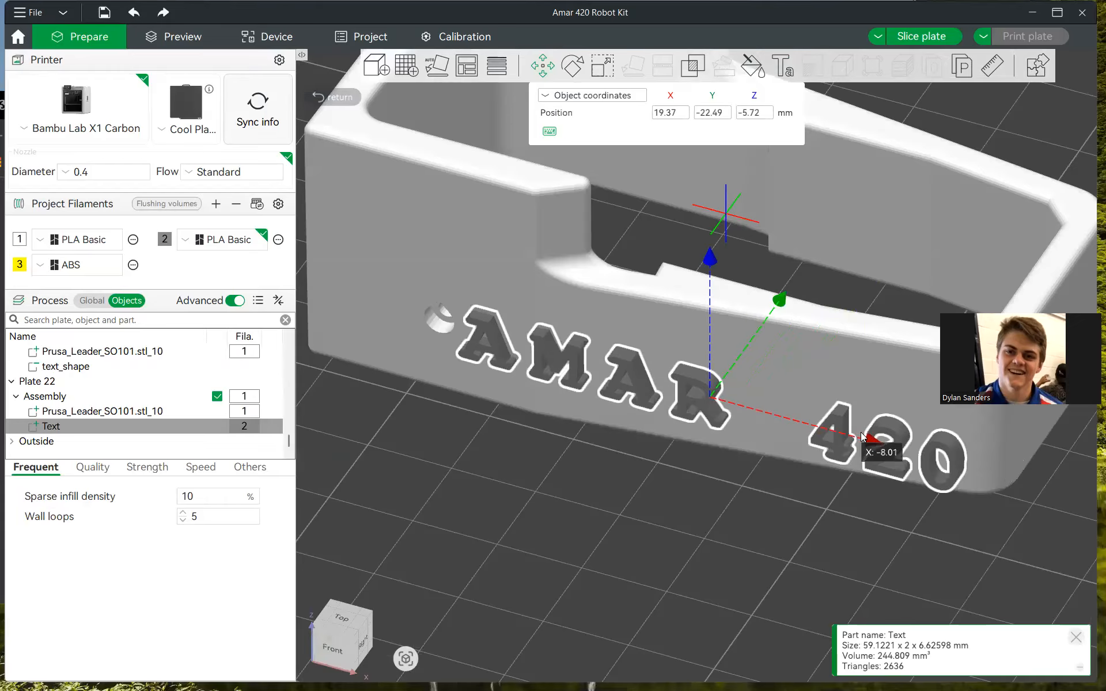
drag(704, 539, 708, 547)
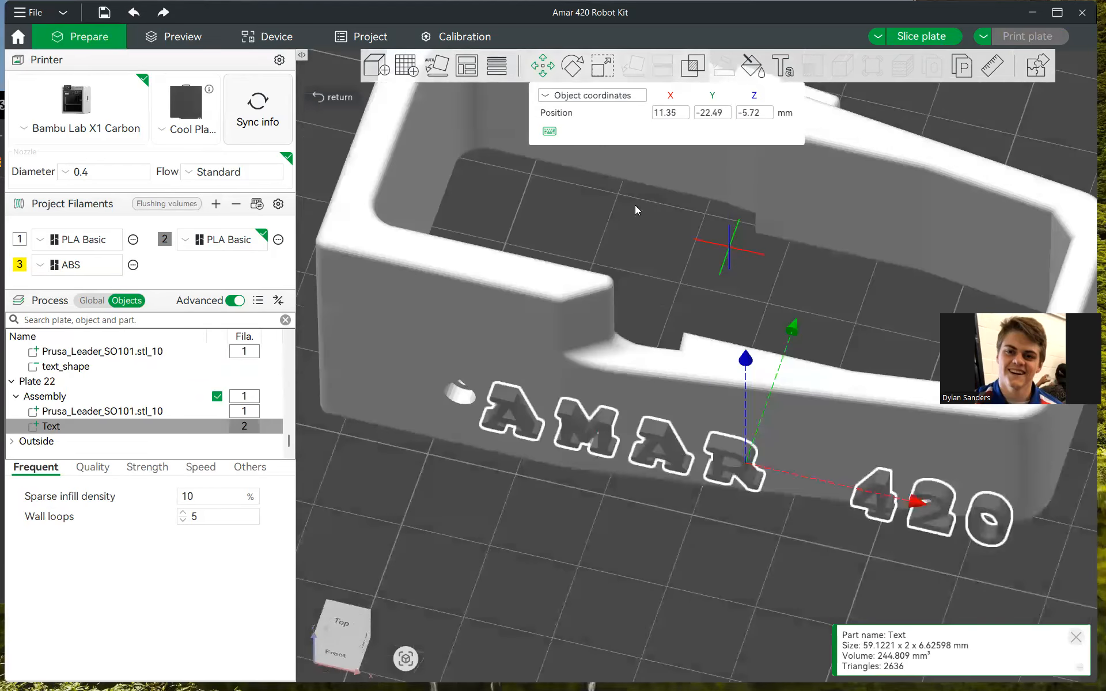
- Rotate the text part slightly about the vertical axis to follow the front wall and move it along Y to -19.12 mm
click(571, 66)
mouse_move(937, 506)
mouse_down()
mouse_move(950, 492)
mouse_move(938, 475)
mouse_move(931, 491)
mouse_up()
click(542, 66)
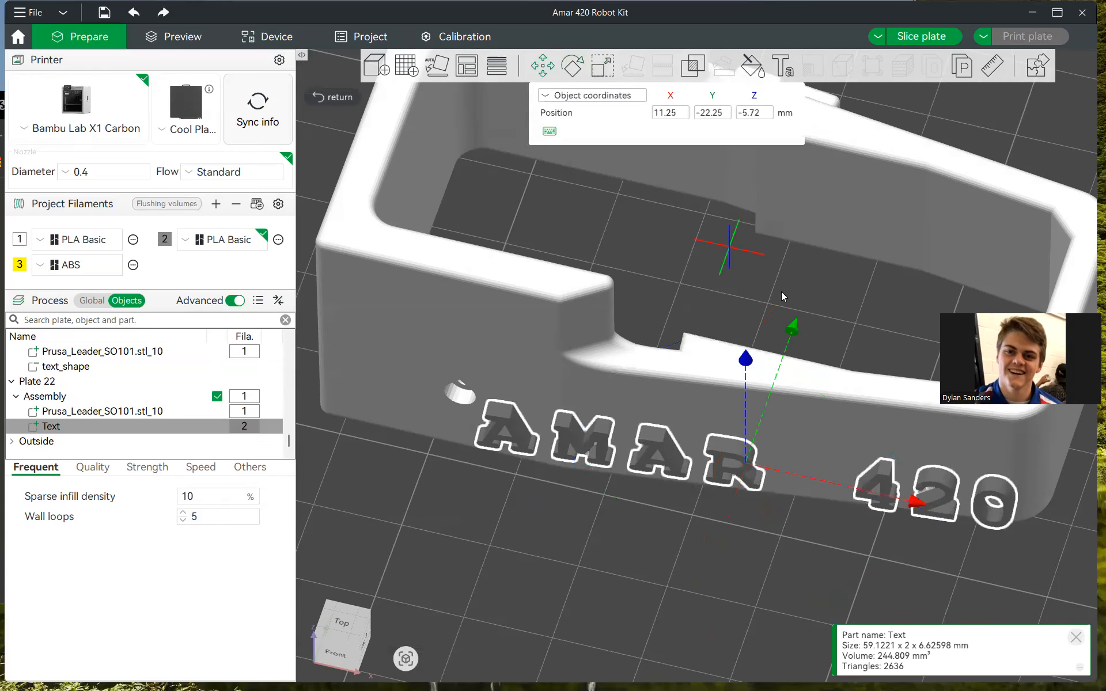
drag(799, 330, 797, 298)
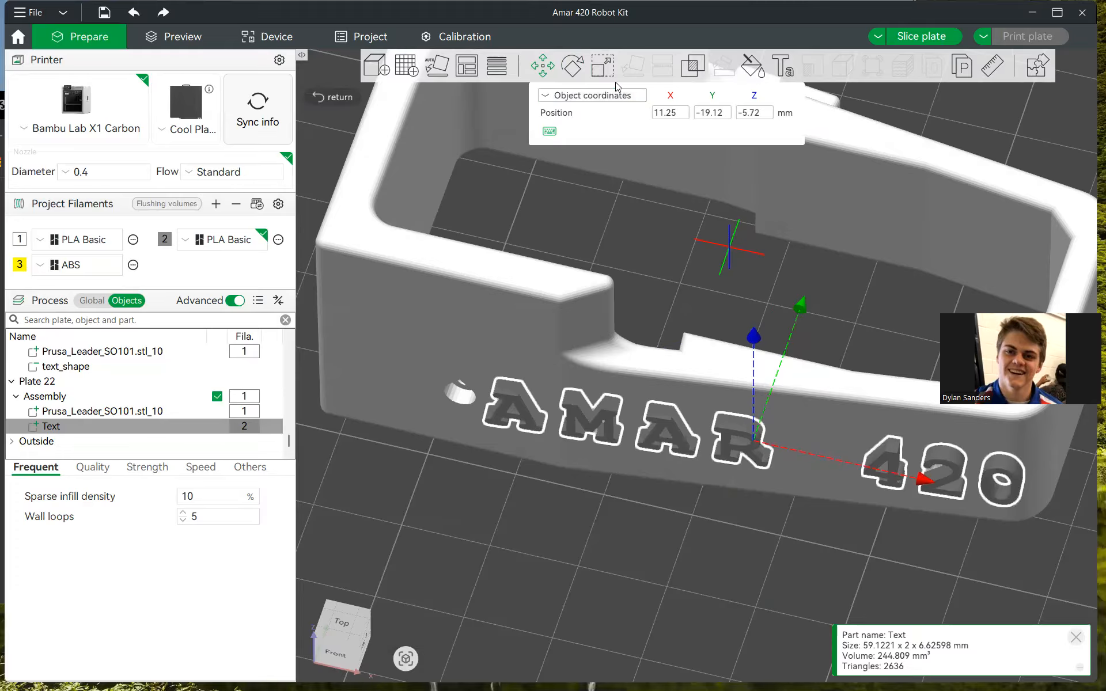
drag(630, 200, 630, 233)
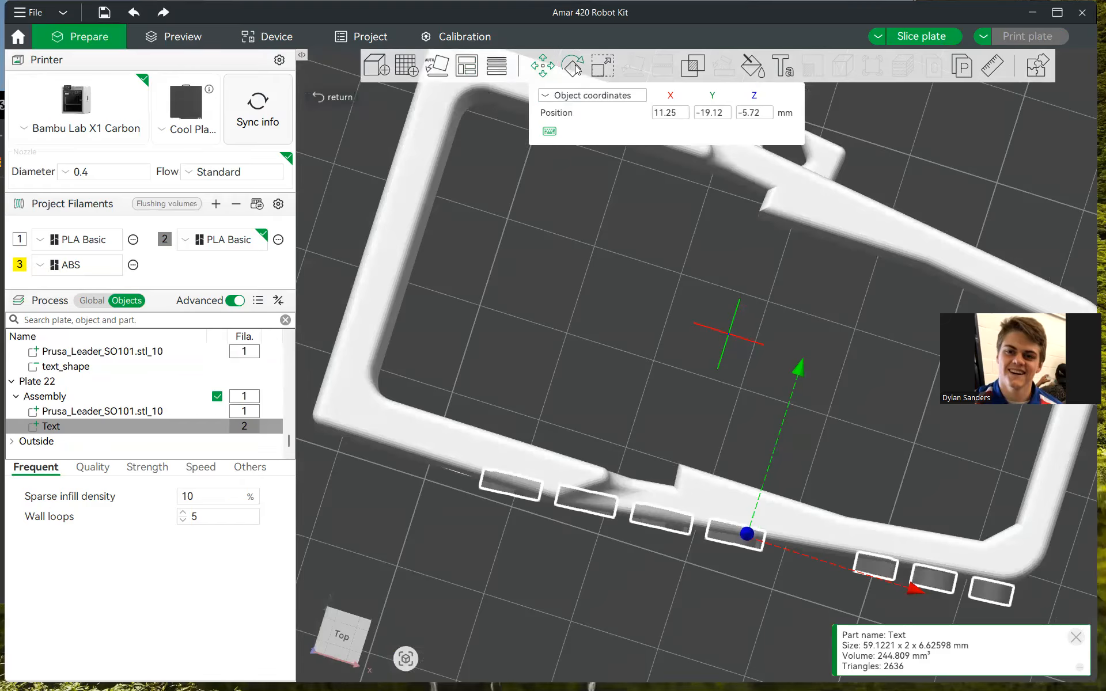
- Turn off uniform scaling and stretch the text part to about 17.84 mm in Y and 3.94 mm in Z
click(609, 70)
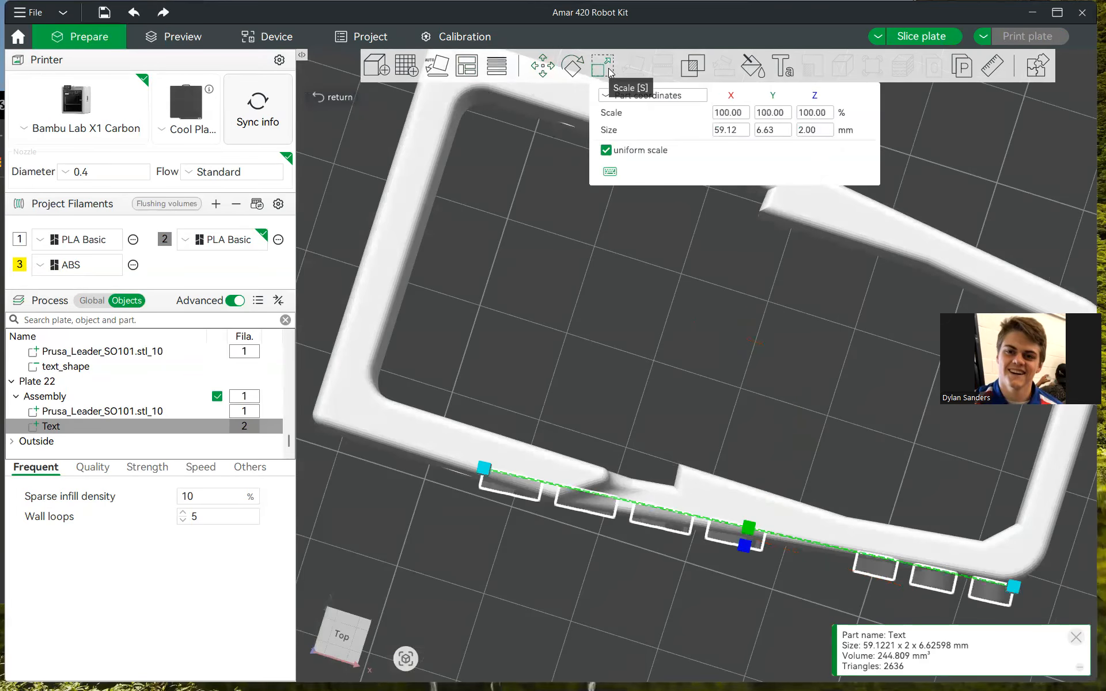
click(606, 150)
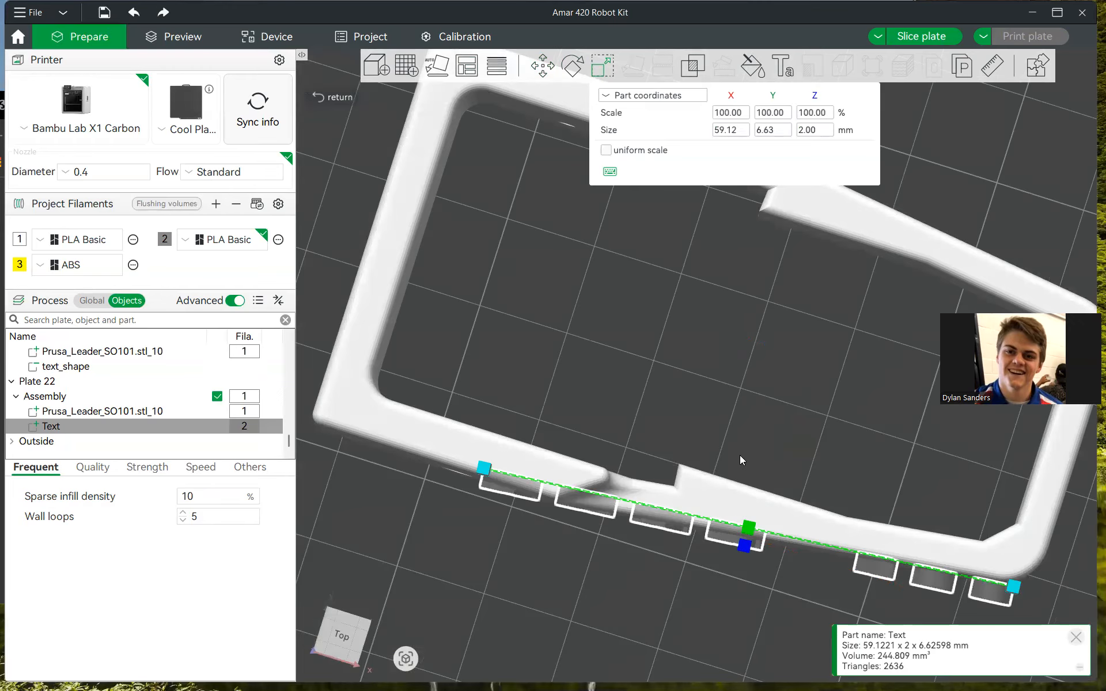
drag(750, 528, 779, 416)
mouse_move(779, 411)
mouse_down()
mouse_move(788, 331)
mouse_move(773, 394)
mouse_up()
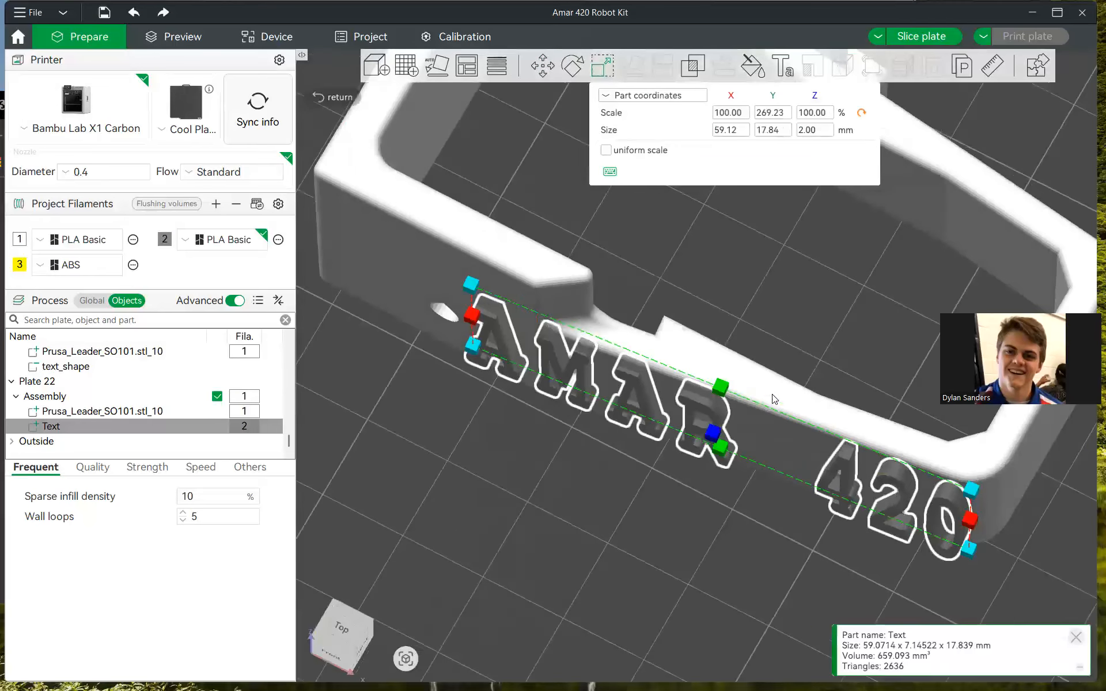
mouse_move(711, 431)
mouse_down()
mouse_move(698, 478)
mouse_move(768, 315)
mouse_move(703, 454)
mouse_up()
drag(630, 519, 702, 513)
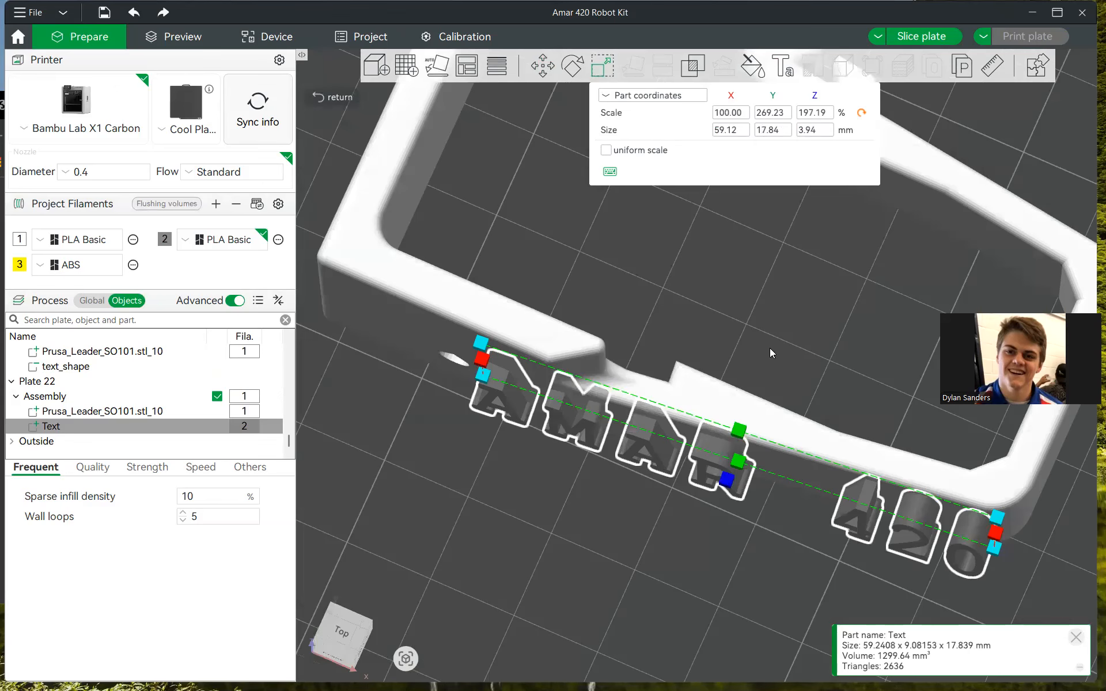
- Move the stretched text part along Y to -17.78 mm and check how it meets the front wall
drag(770, 348, 770, 365)
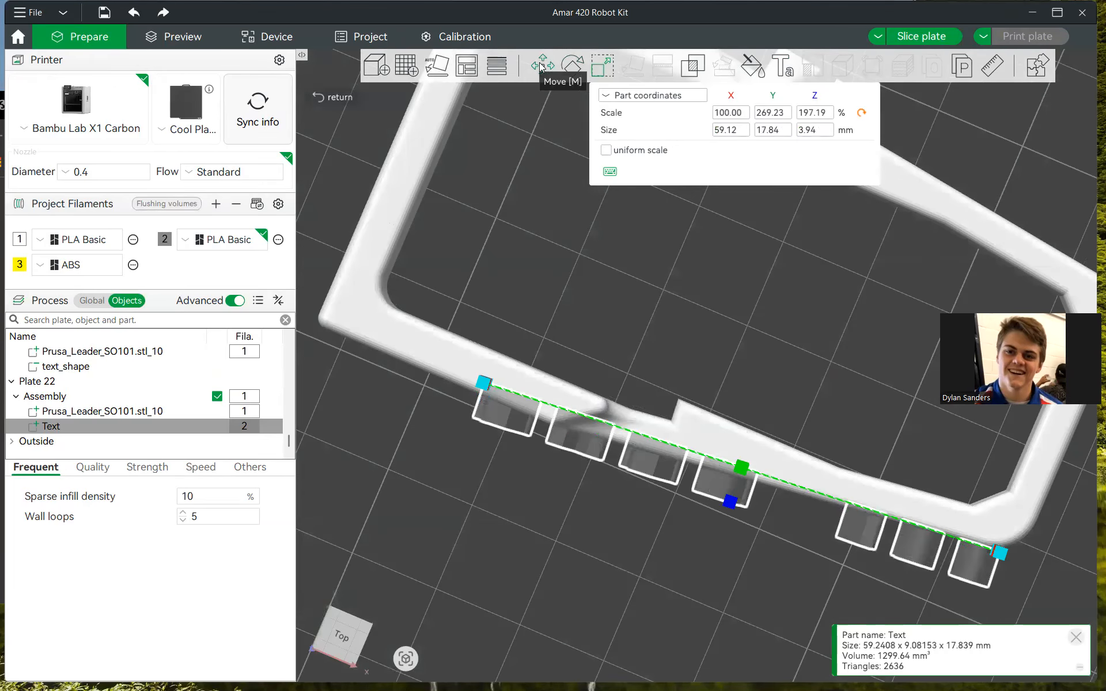
click(542, 65)
drag(803, 324, 805, 319)
drag(748, 568, 775, 388)
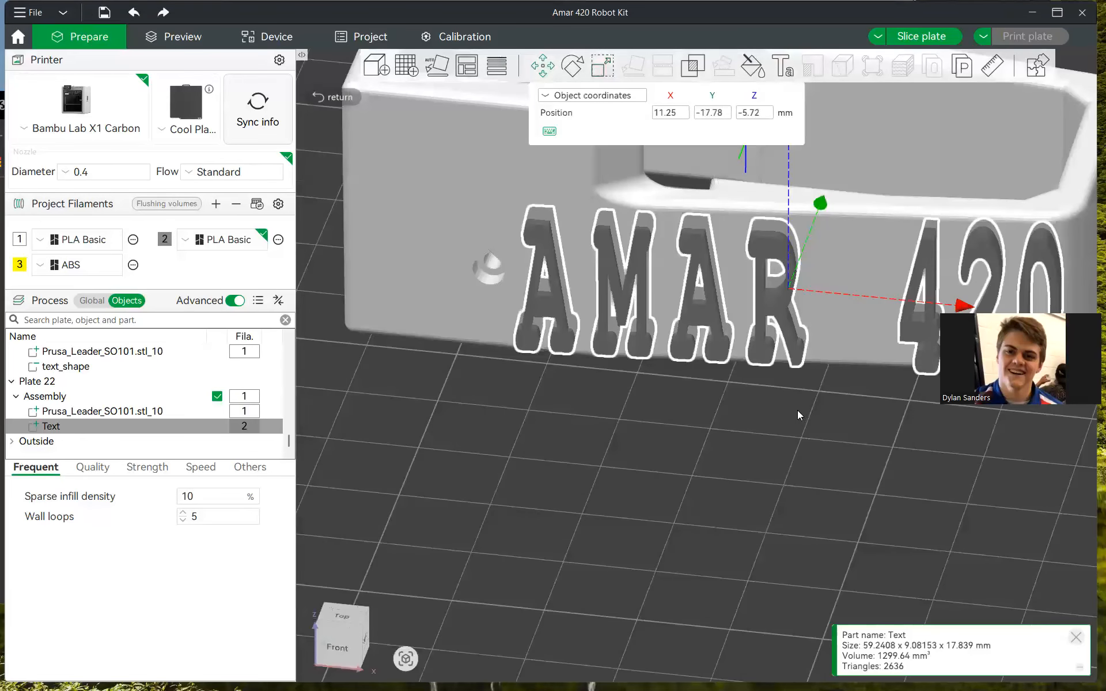
drag(907, 432, 849, 437)
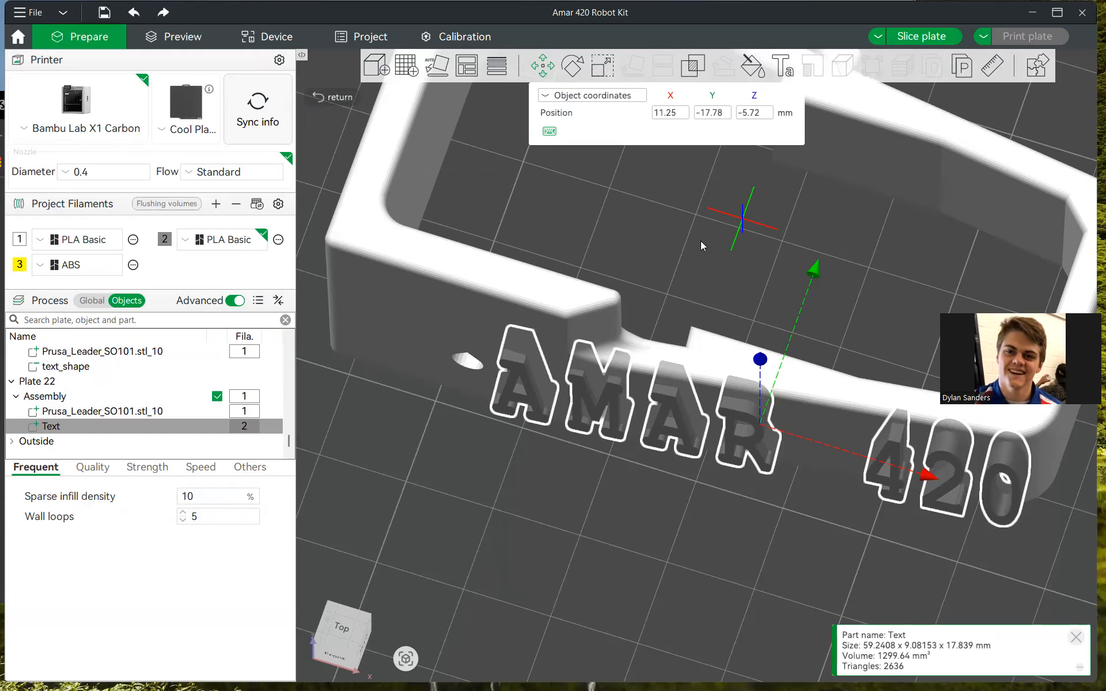
mouse_move(625, 242)
mouse_down()
mouse_move(622, 225)
mouse_move(622, 261)
mouse_up()
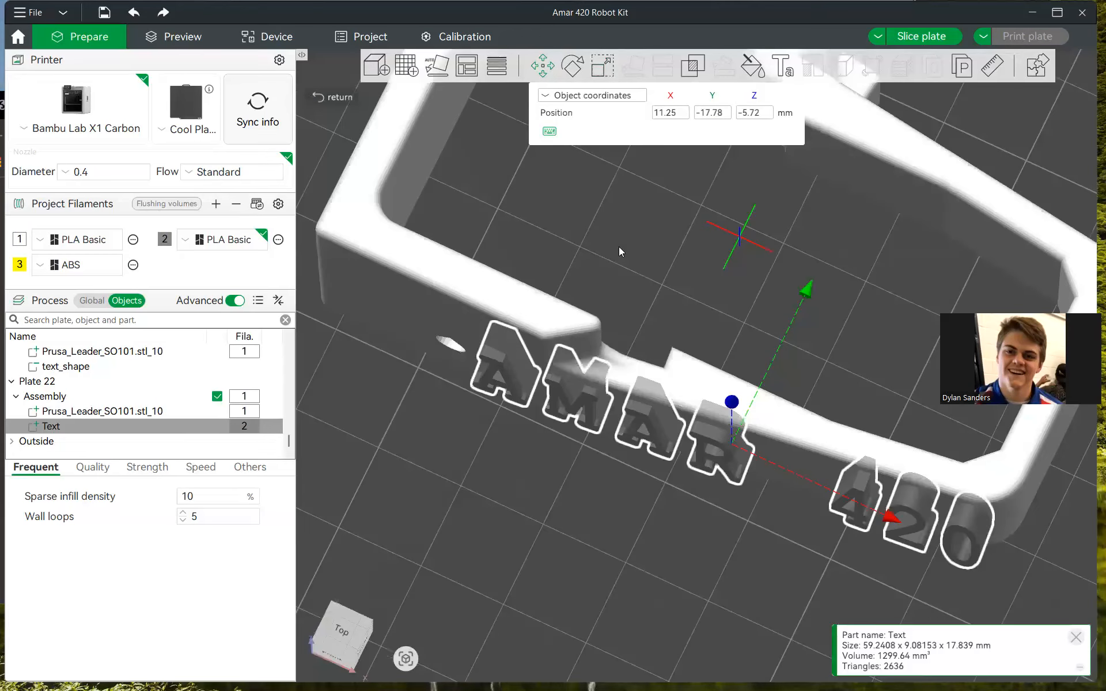
scroll(659, 280, down, 5)
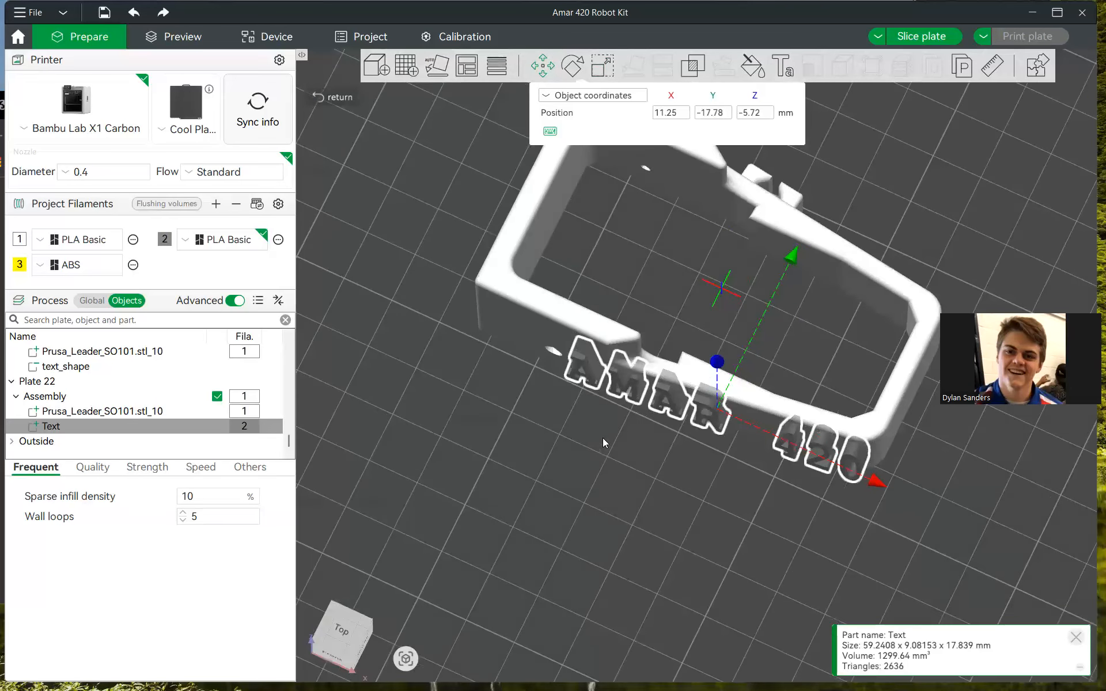
drag(602, 438, 610, 414)
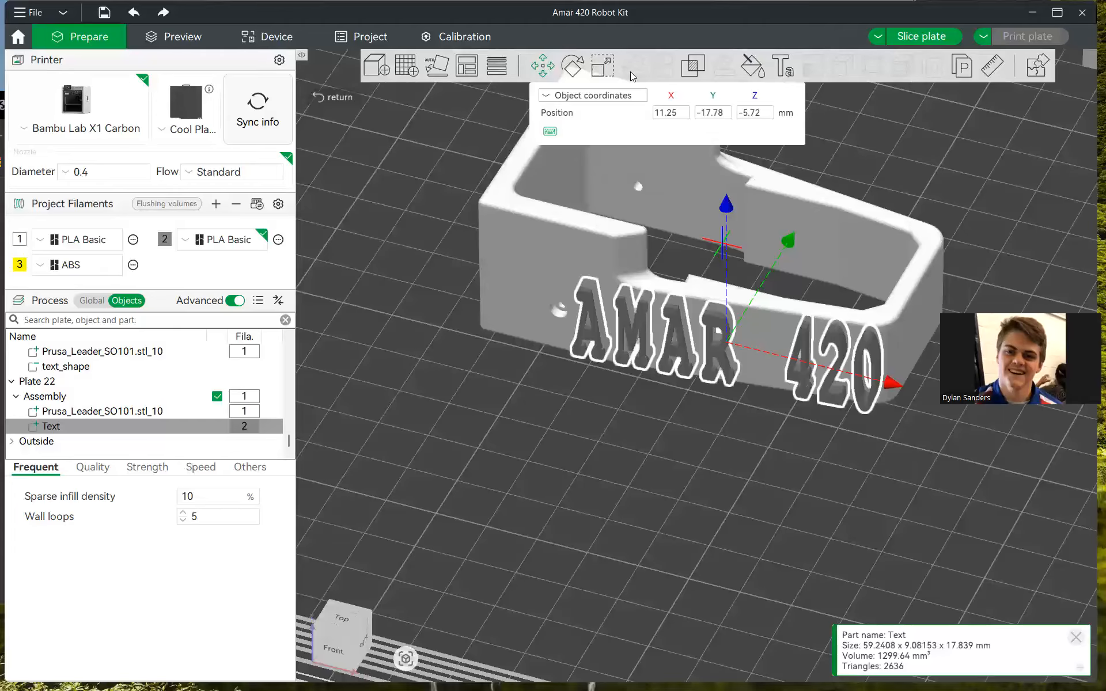
- Undo the text part's last move and its Y and Z stretches, and clear the selection
key(ctrl+z)
key(ctrl+z)
key(ctrl+z)
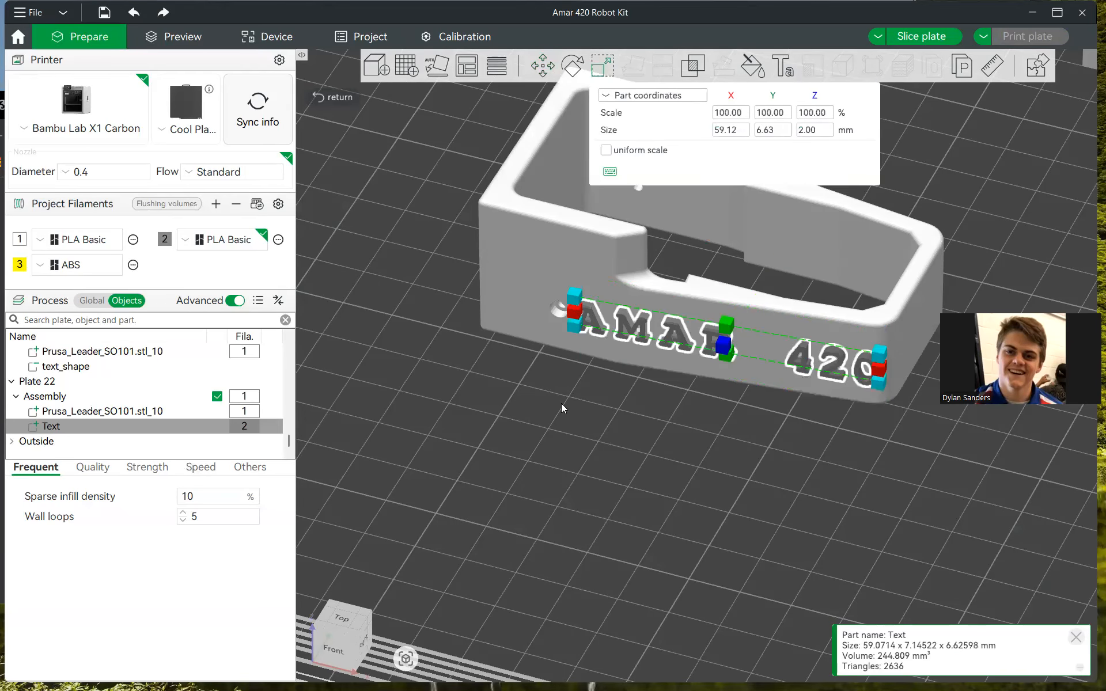
drag(663, 426, 662, 437)
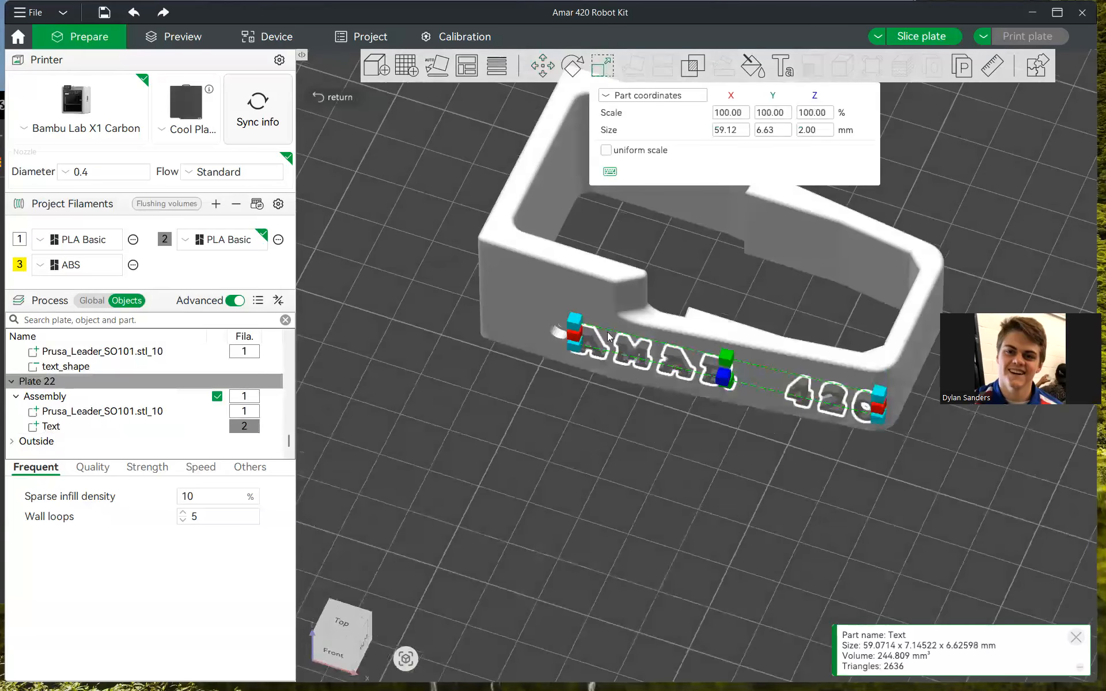
click(421, 289)
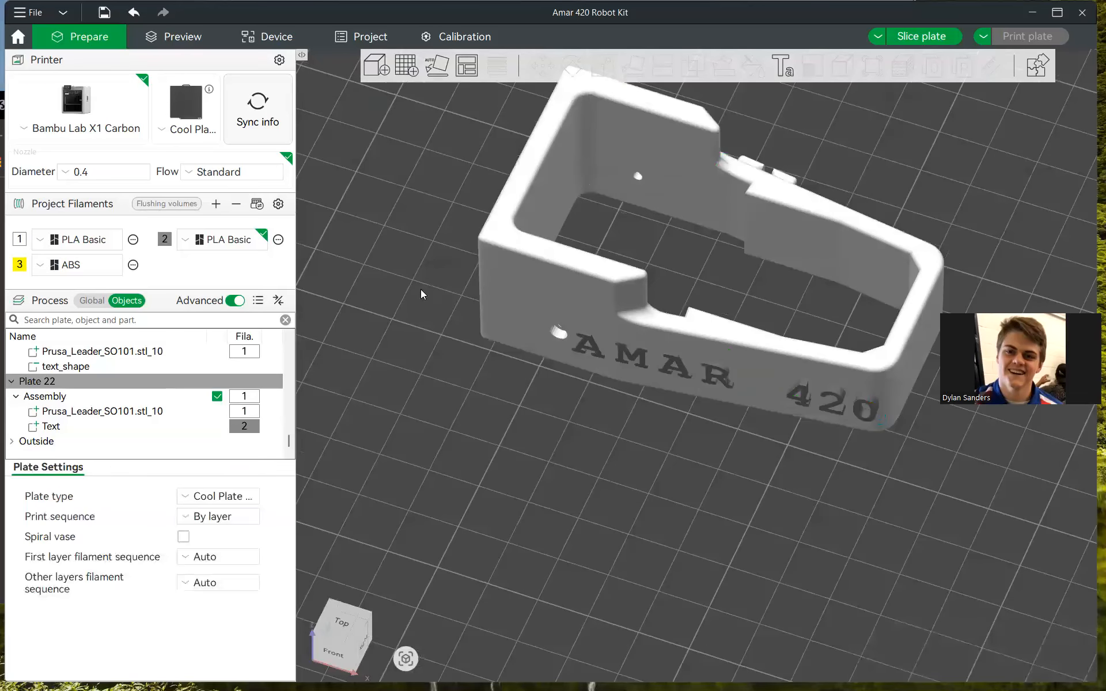
- Lay the assembly flat on the outer front wall face that carries the "AMAR 420" text
click(543, 236)
click(633, 66)
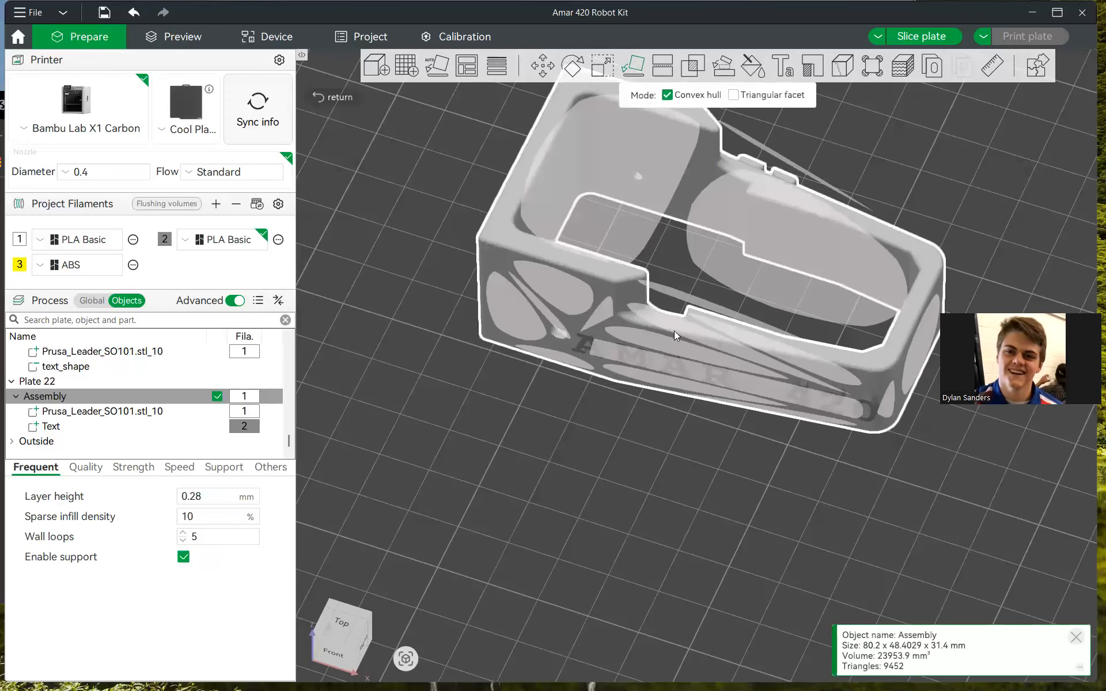
click(678, 367)
click(748, 440)
drag(748, 440, 716, 408)
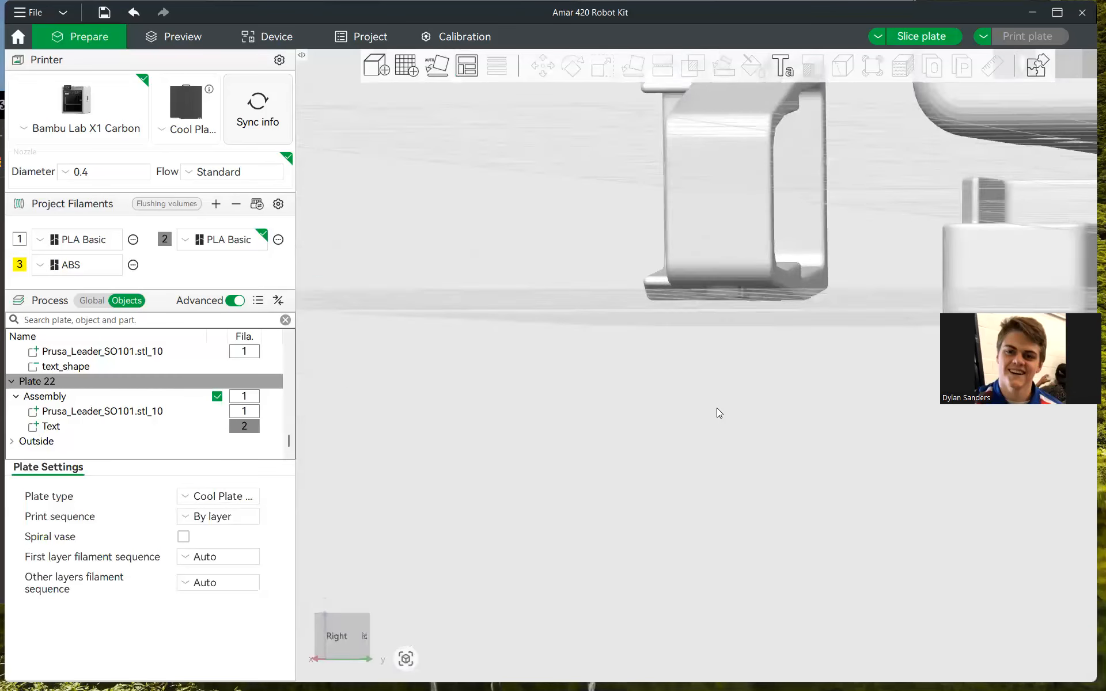
- Examine the lettering on the assembly's underside and the options available for its Prusa_Leader_SO101.stl_10 part
scroll(717, 407, up, 5)
mouse_move(832, 238)
mouse_down()
mouse_move(874, 228)
mouse_move(893, 238)
mouse_move(826, 231)
mouse_up()
click(816, 224)
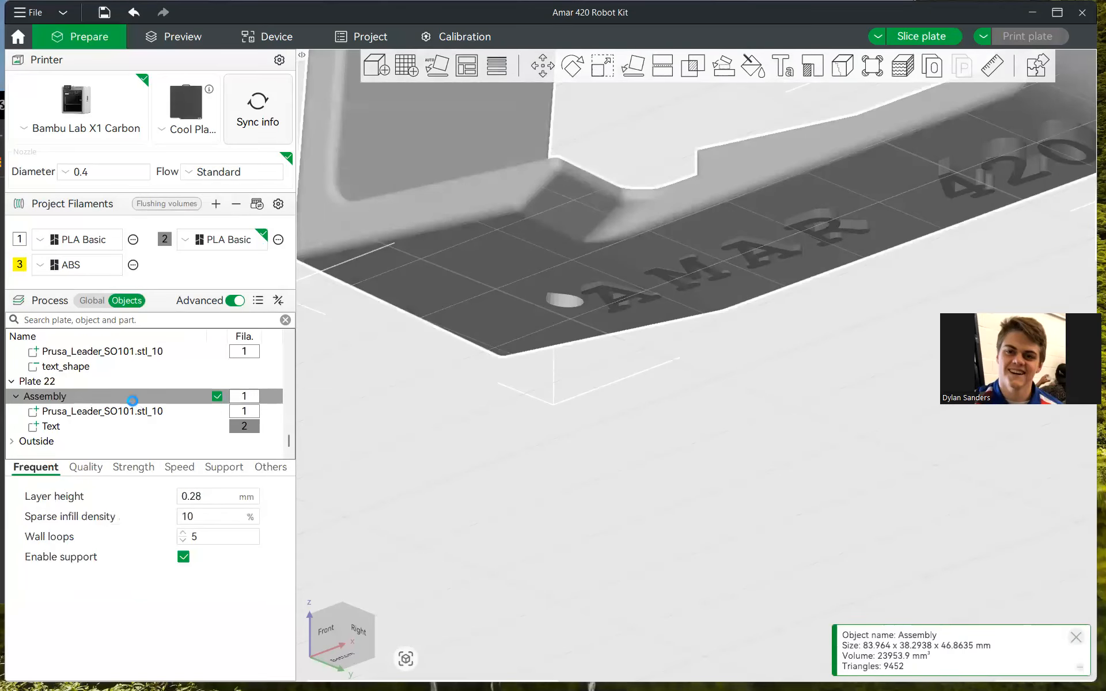
click(101, 411)
right_click(98, 413)
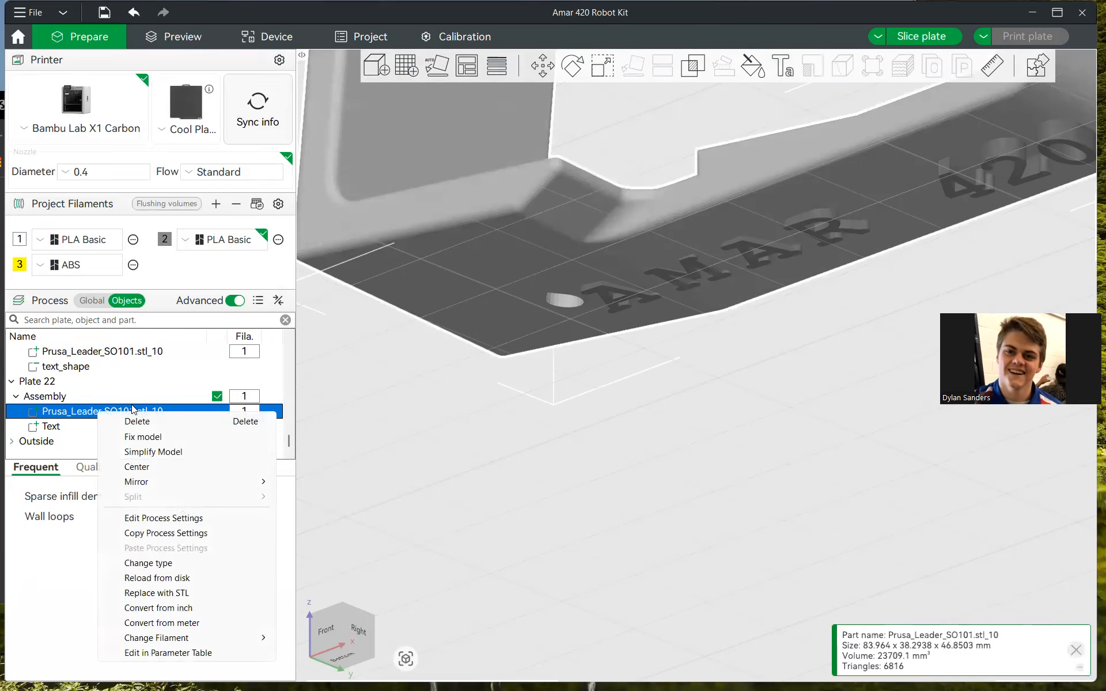
click(68, 412)
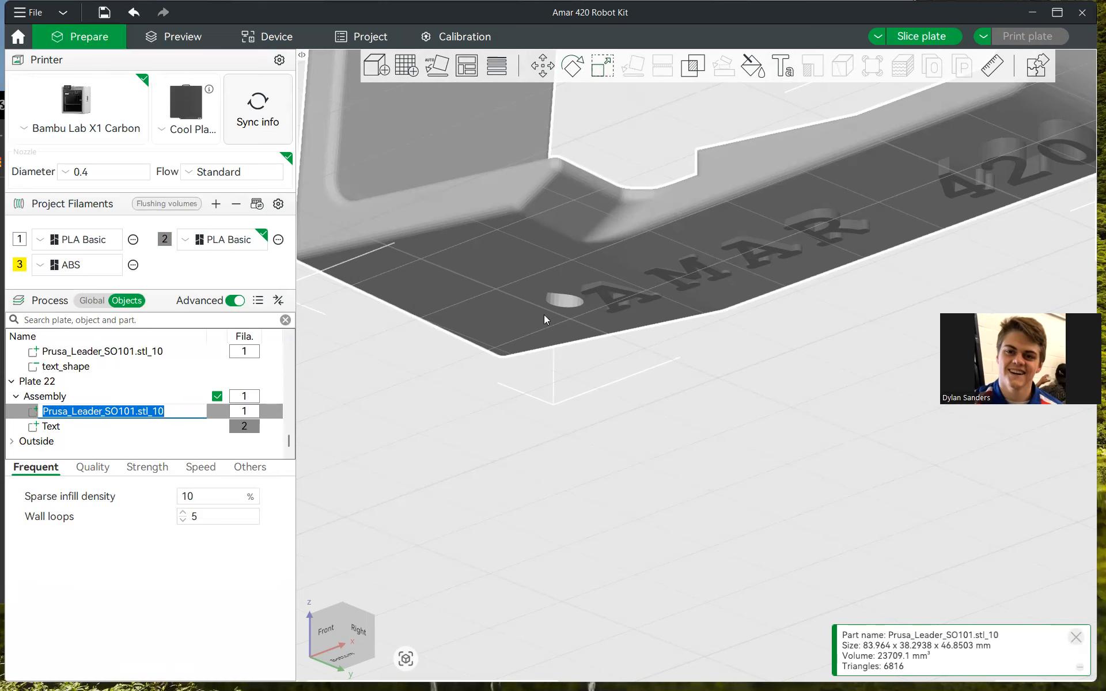
click(369, 428)
drag(520, 361, 753, 497)
scroll(753, 505, up, 5)
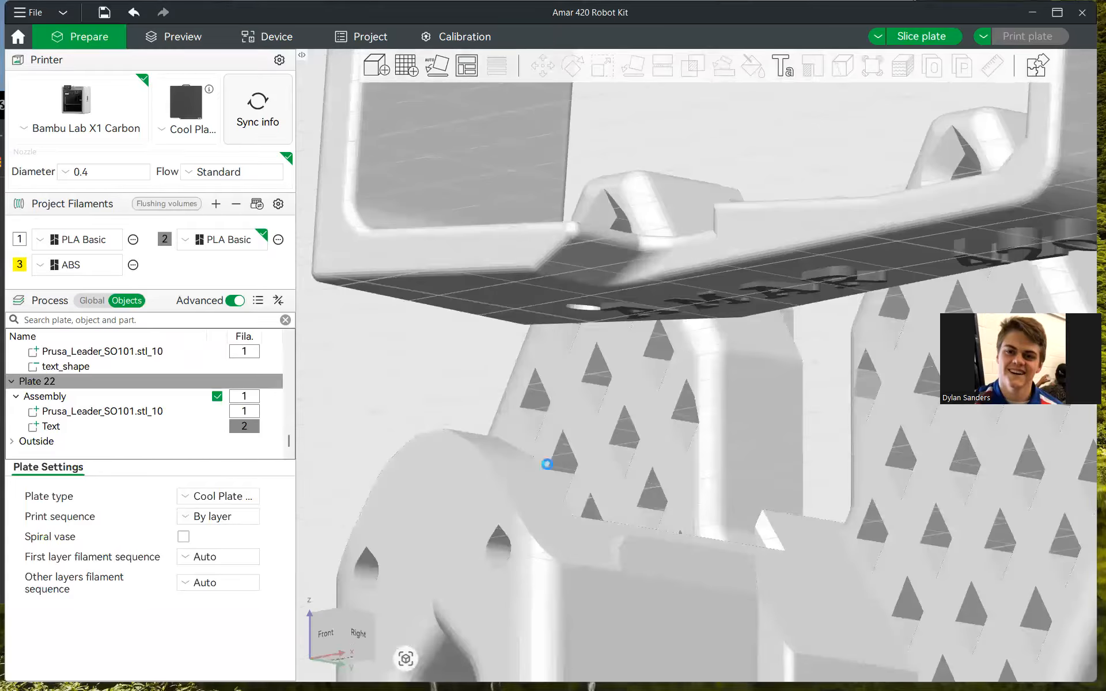
- Compare the extents of the assembly's leader and text parts and inspect the lettered wall from above and below
click(119, 428)
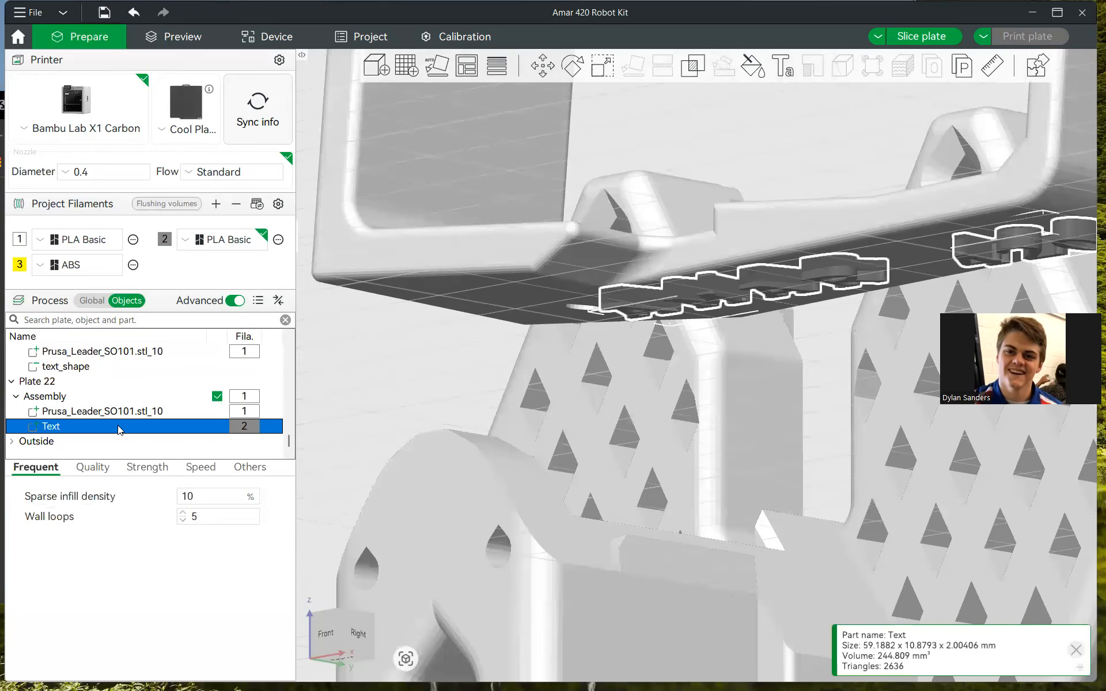
click(121, 412)
click(107, 427)
click(554, 361)
scroll(519, 382, down, 8)
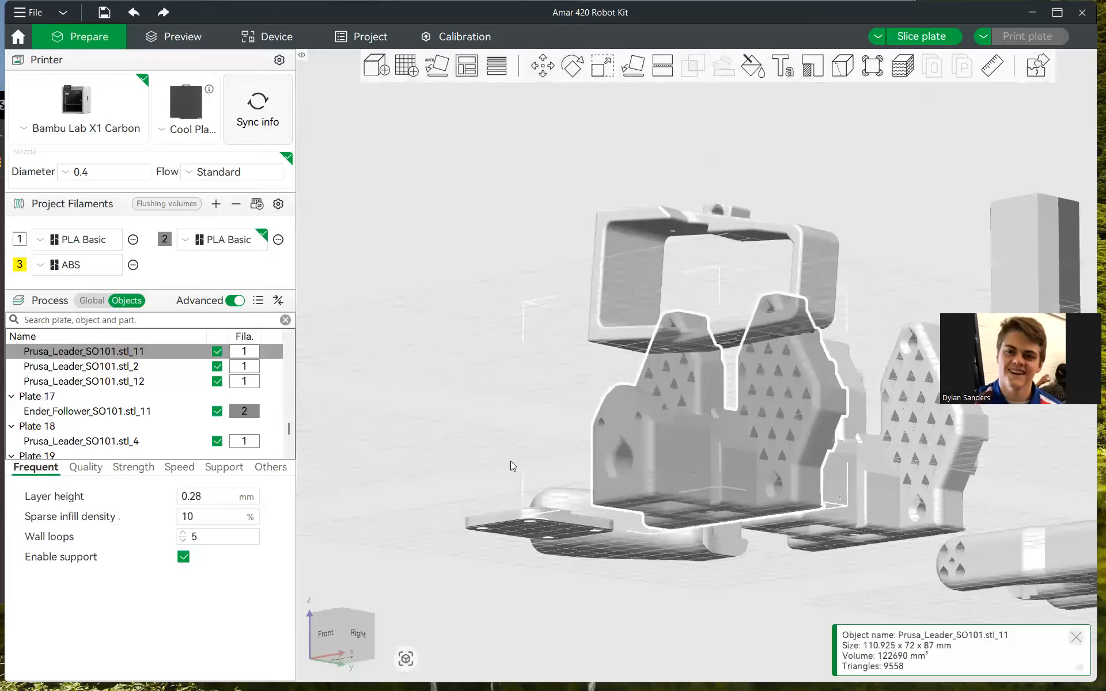
drag(511, 460, 499, 417)
drag(701, 261, 689, 285)
scroll(690, 285, up, 5)
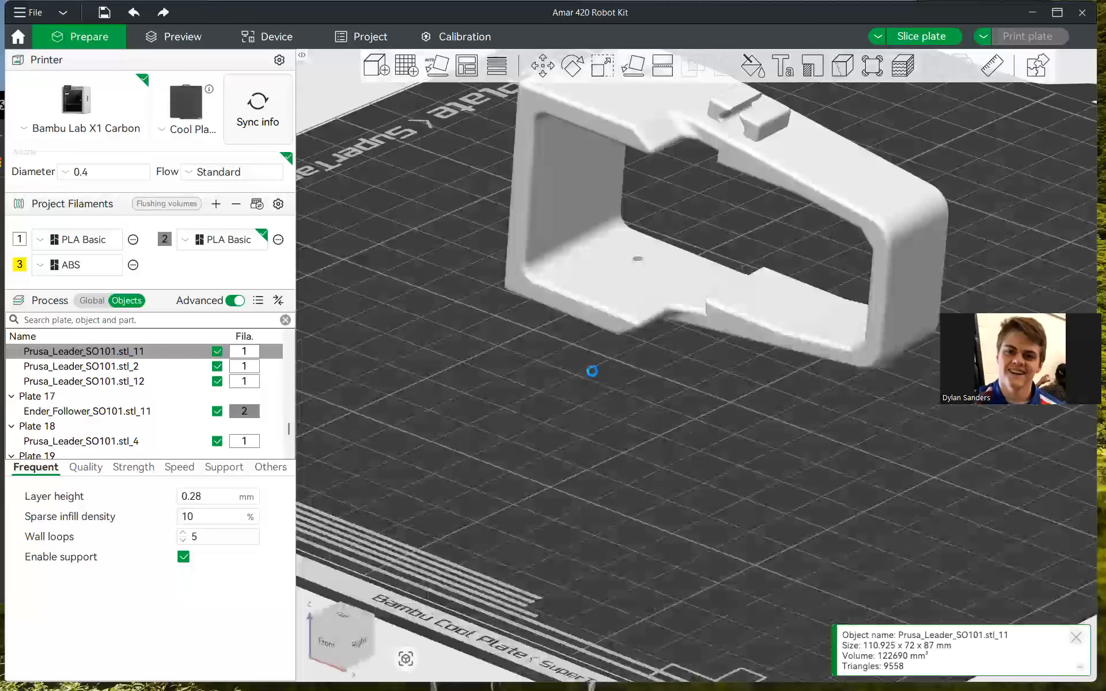
drag(583, 363, 602, 380)
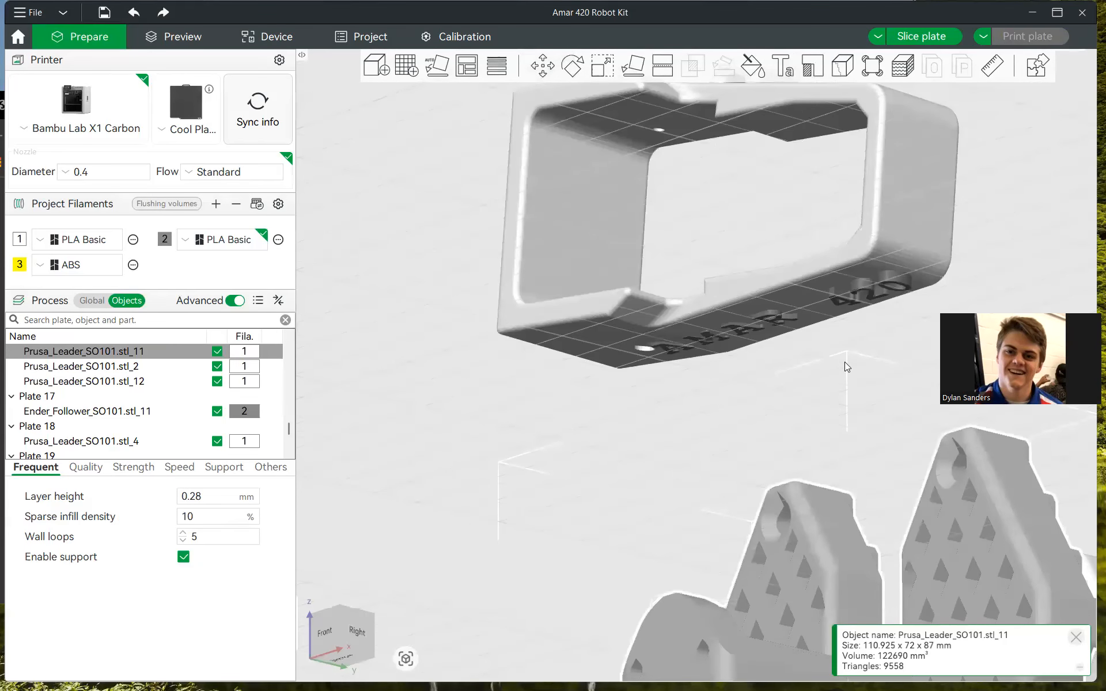
scroll(752, 182, up, 5)
drag(749, 184, 557, 259)
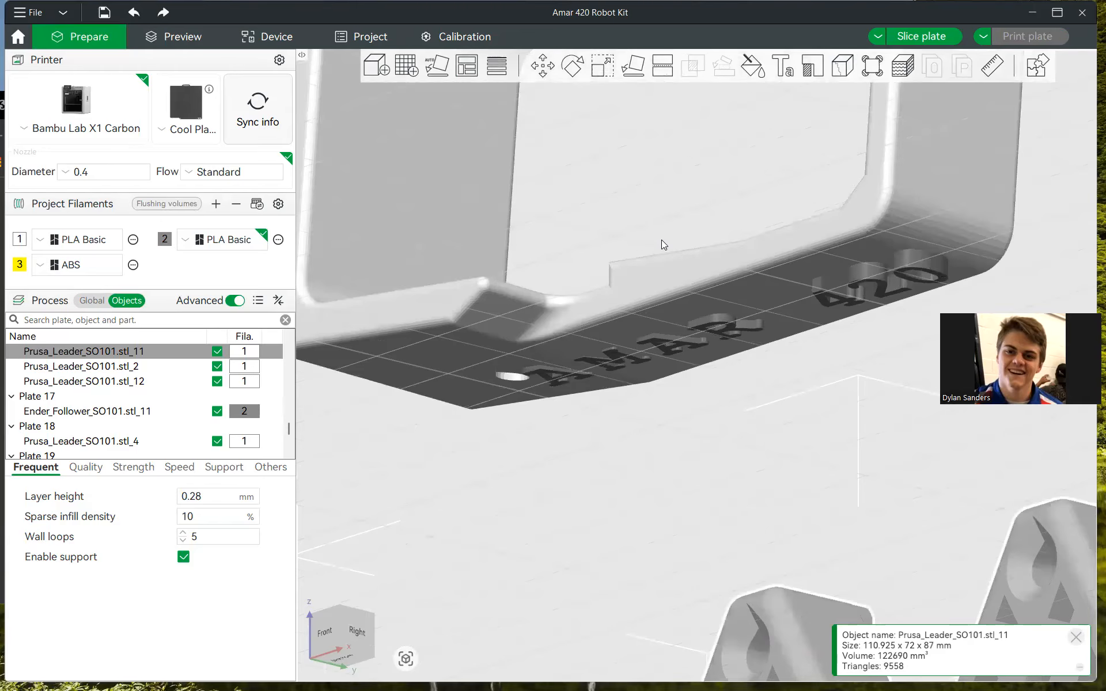
- Move the assembly's text part along Y to -15.33 mm, into the lettered wall
click(447, 163)
click(632, 65)
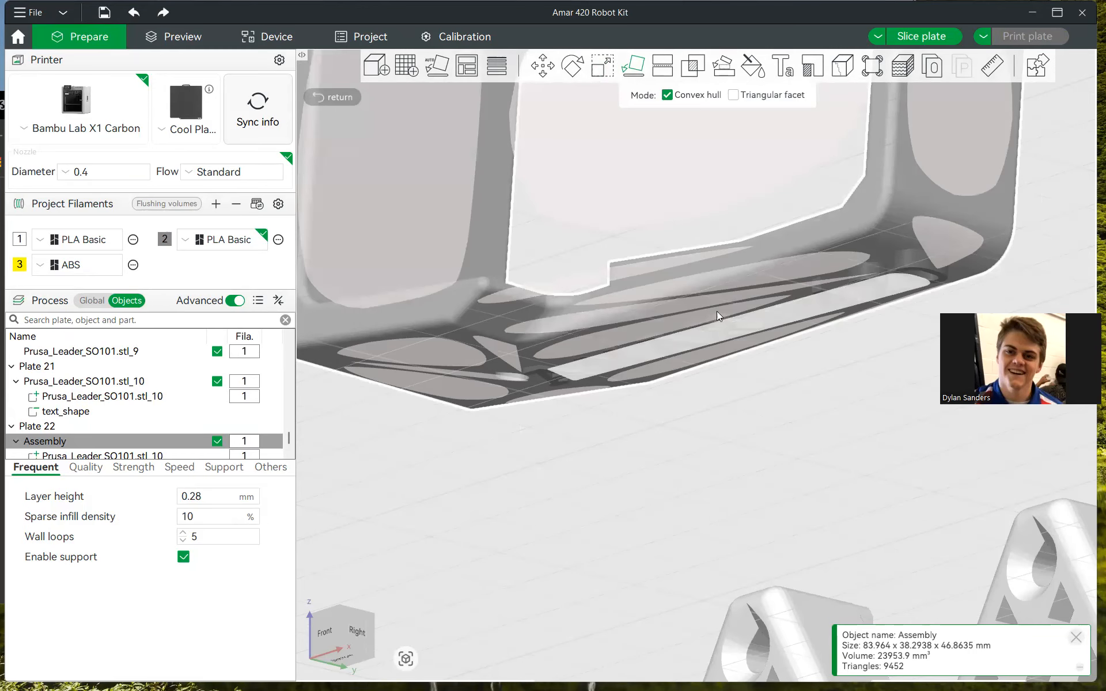
scroll(92, 439, down, 1)
click(94, 427)
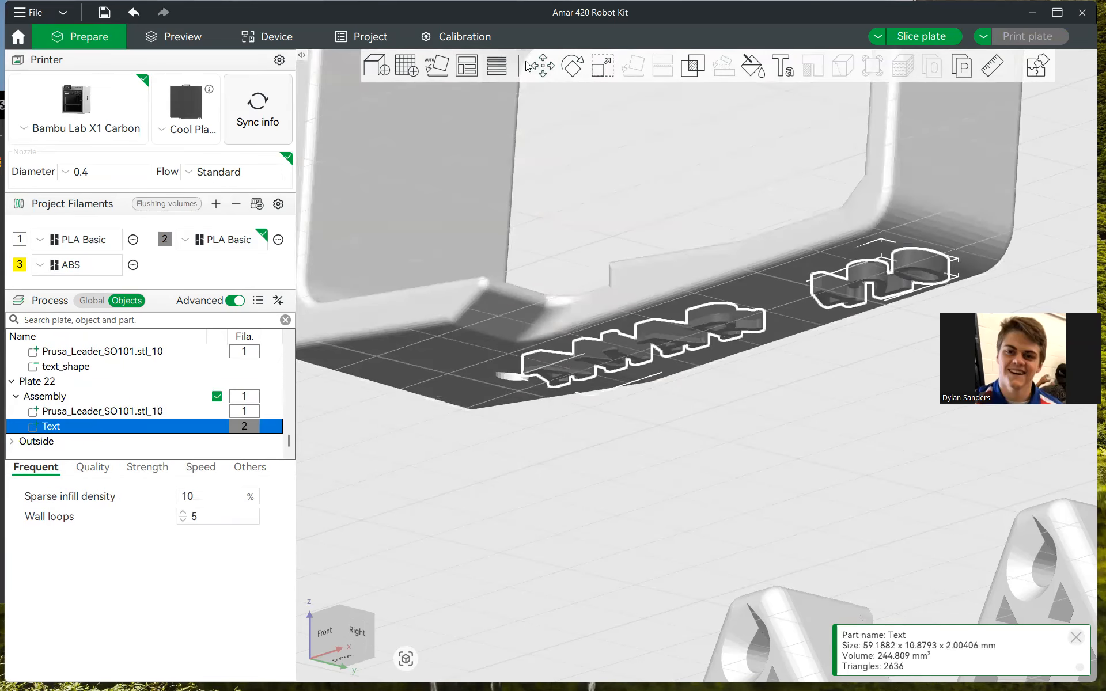
click(542, 65)
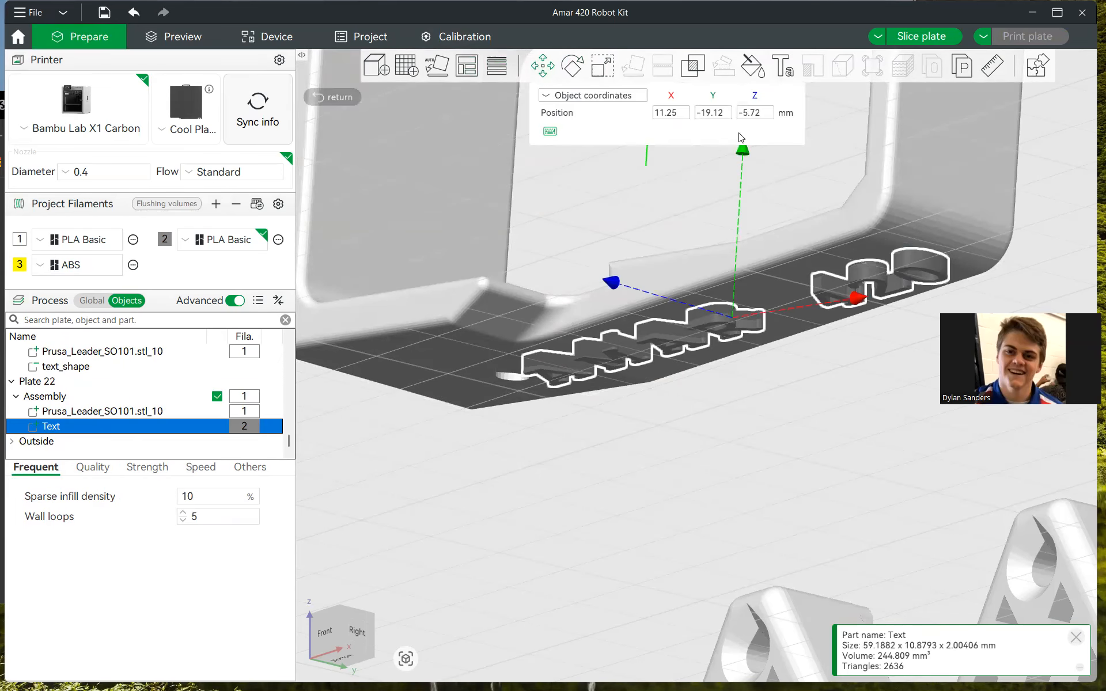
drag(742, 152, 679, 610)
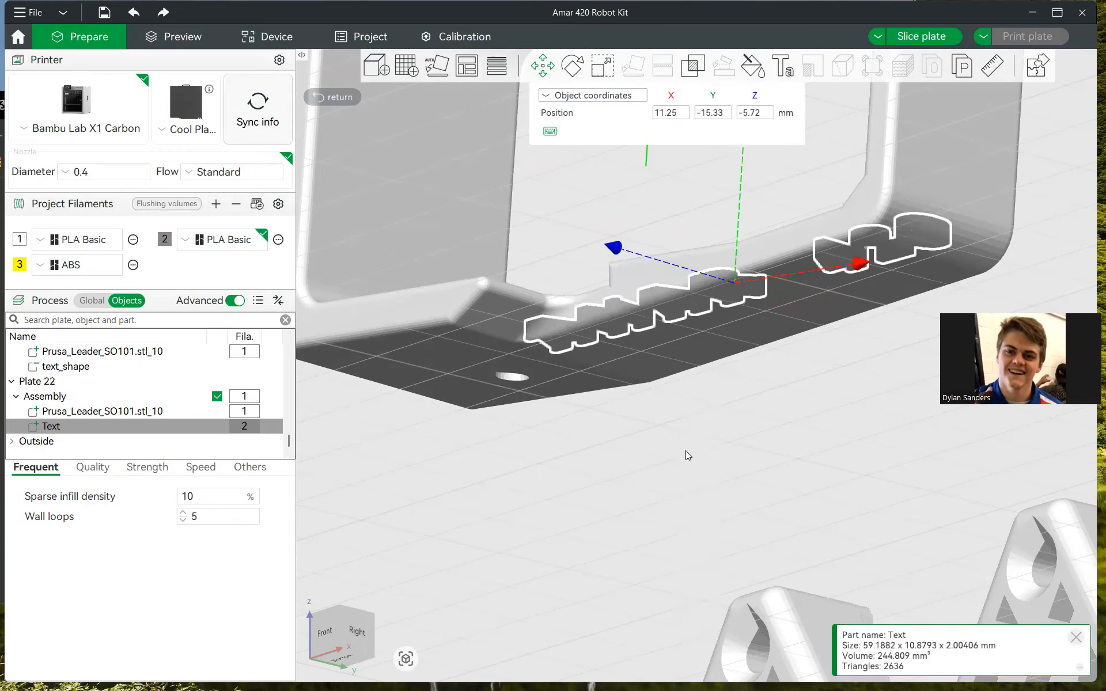
- Lay the assembly on the large flat facet of the lettered wall's outer side and check the text inside
click(373, 251)
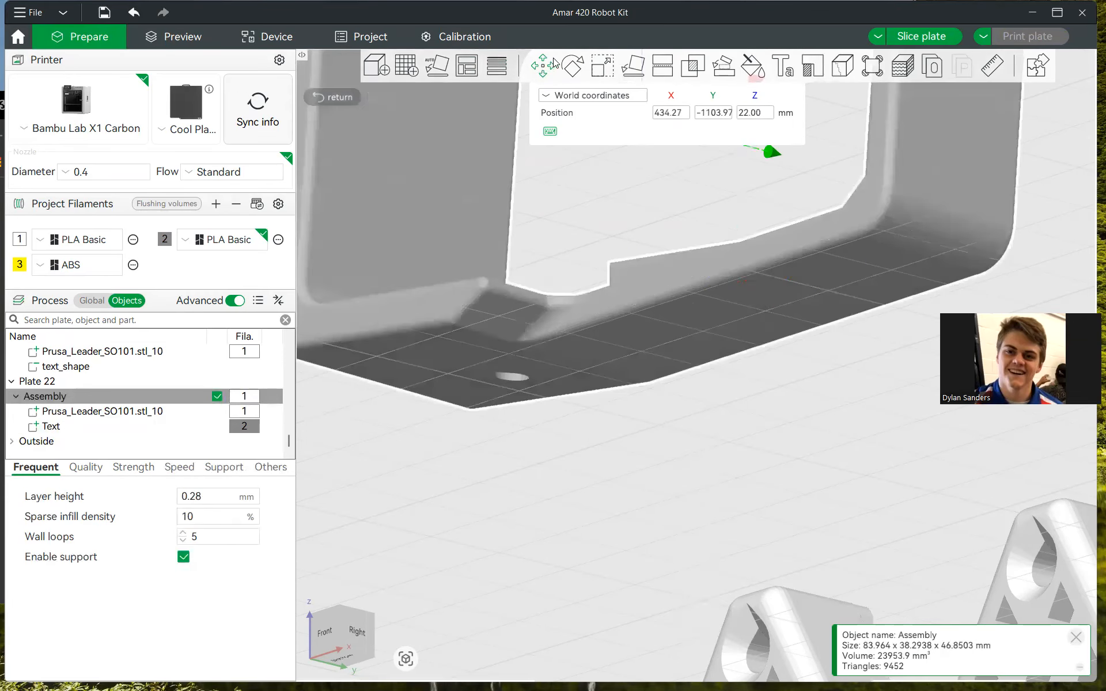
click(633, 67)
click(708, 321)
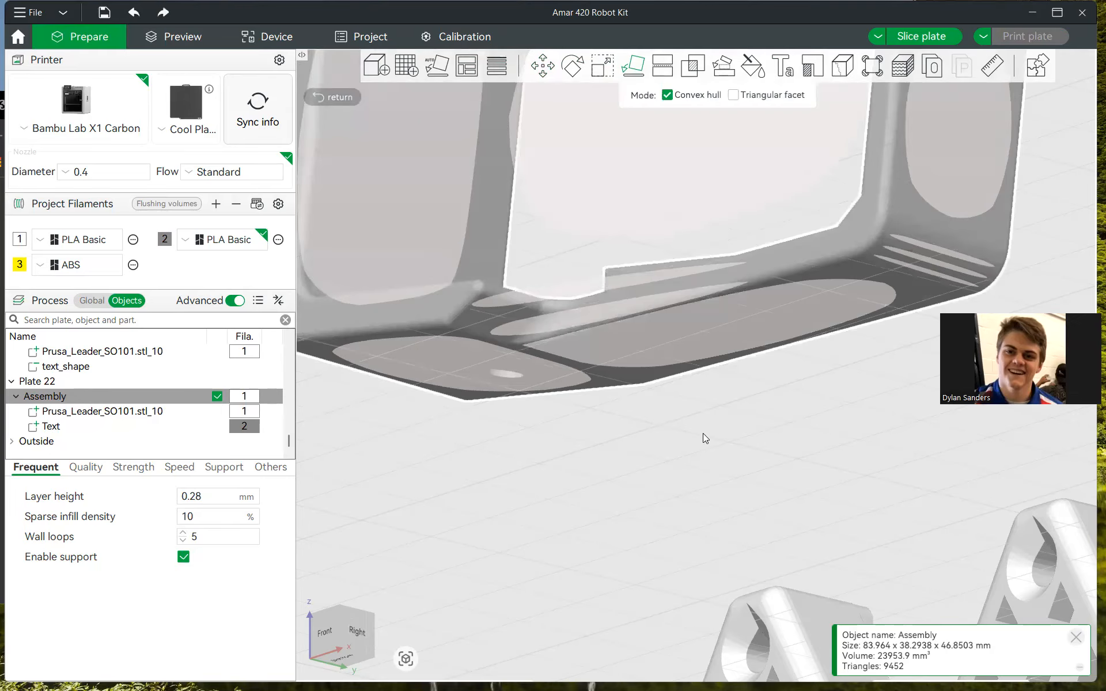
click(720, 427)
drag(773, 429, 554, 301)
click(593, 286)
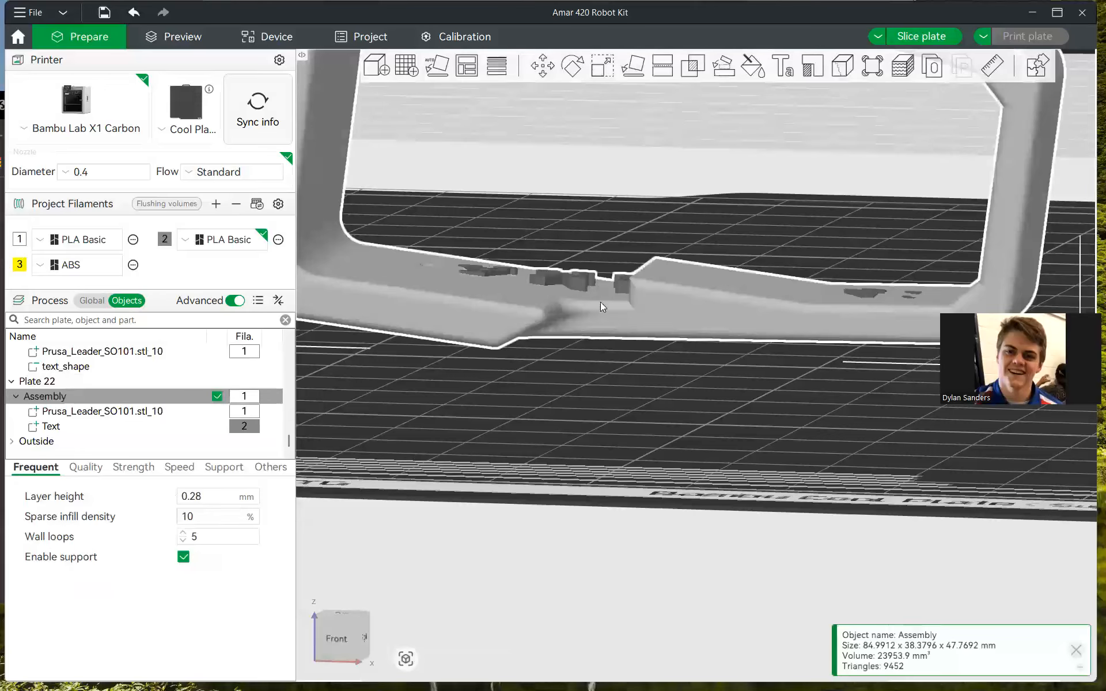
scroll(641, 421, up, 3)
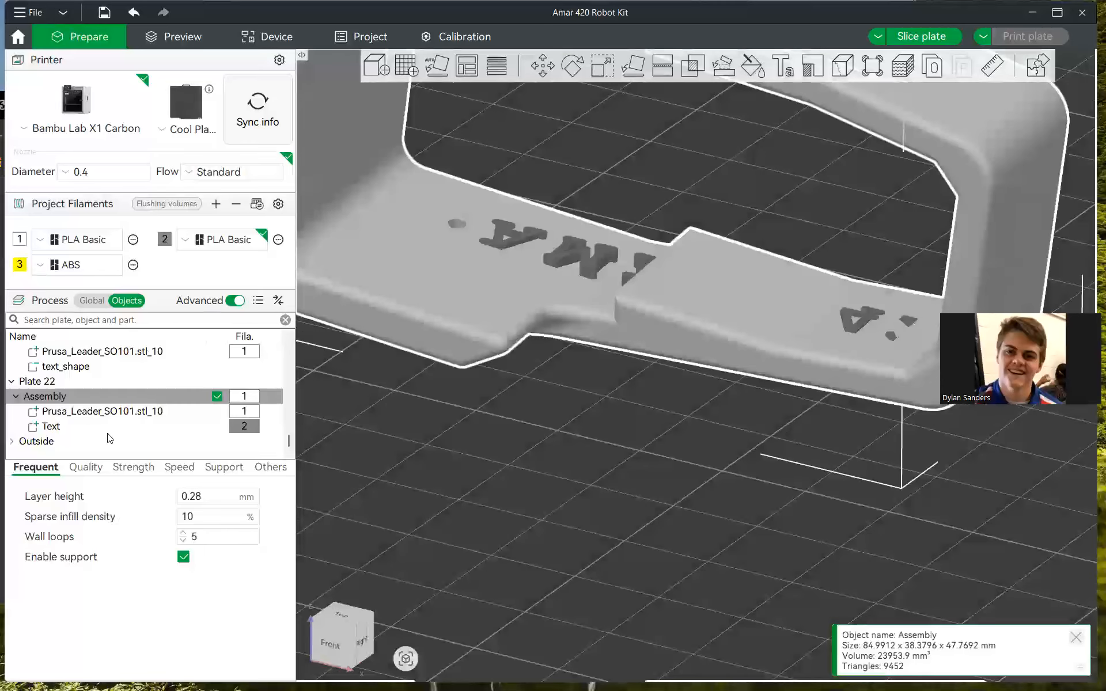
- Reset the text part's rotation to 0° on all three axes
click(109, 426)
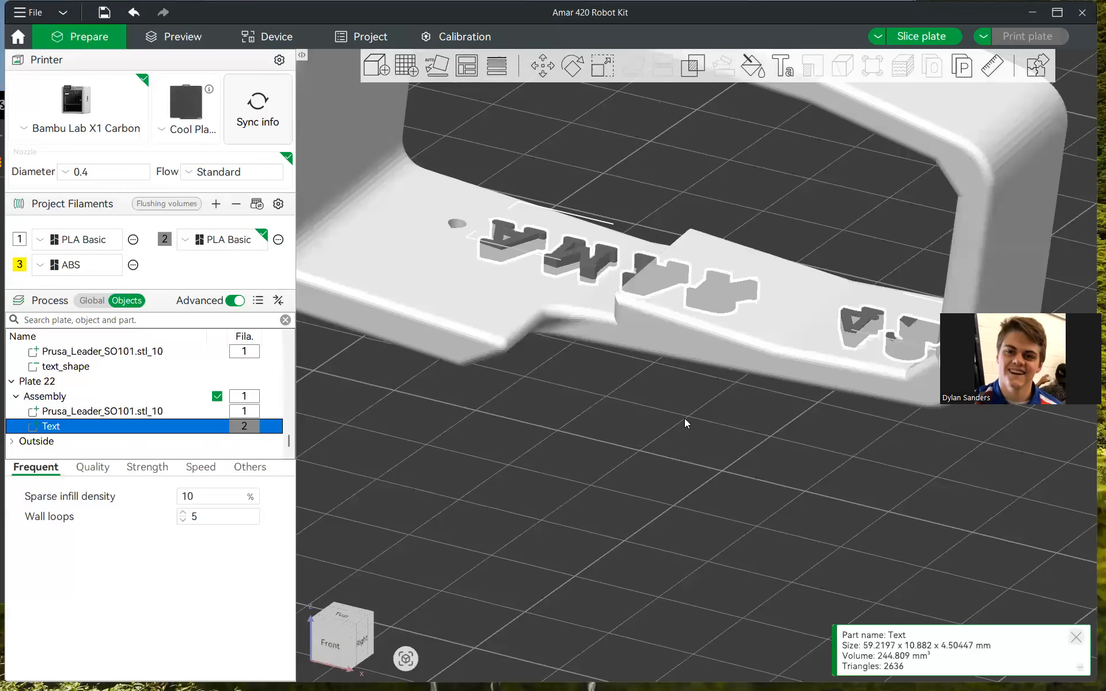
drag(684, 418, 690, 143)
click(543, 65)
drag(788, 175, 783, 186)
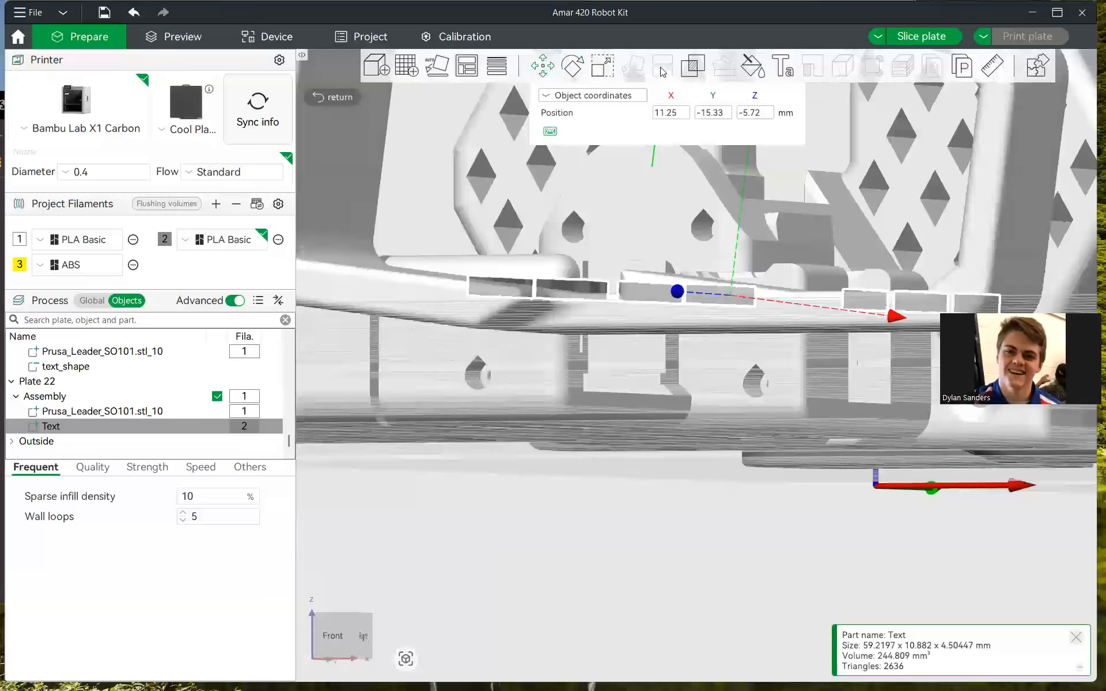
click(573, 76)
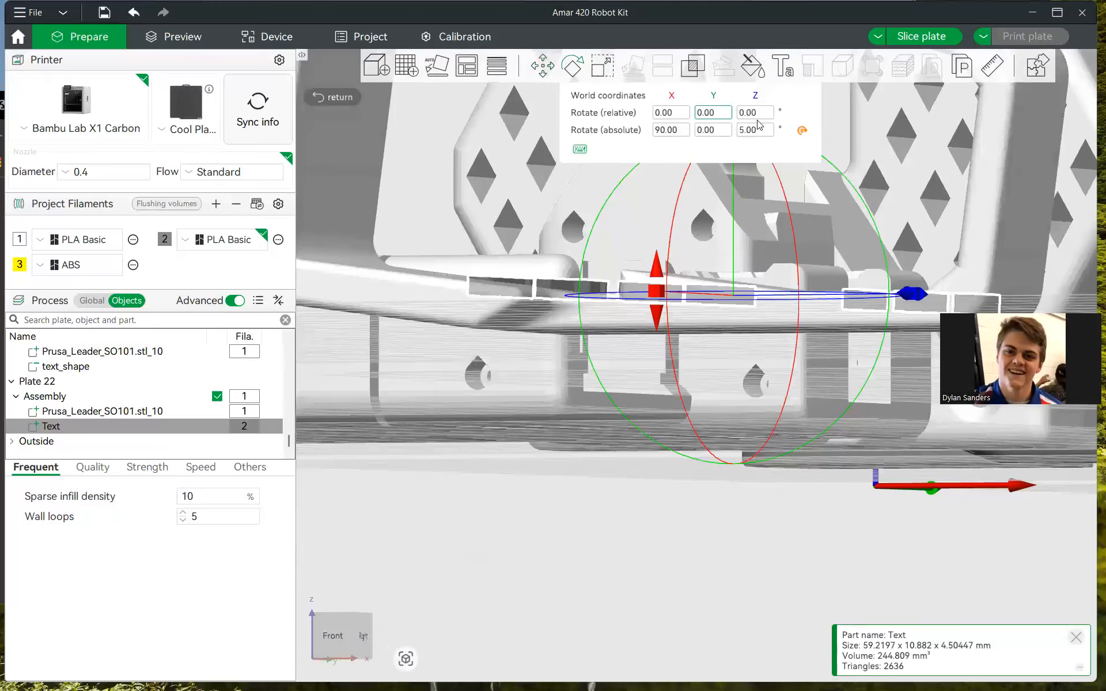
click(800, 131)
mouse_move(495, 449)
mouse_down()
mouse_move(526, 456)
mouse_move(507, 483)
mouse_move(506, 444)
mouse_move(501, 463)
mouse_up()
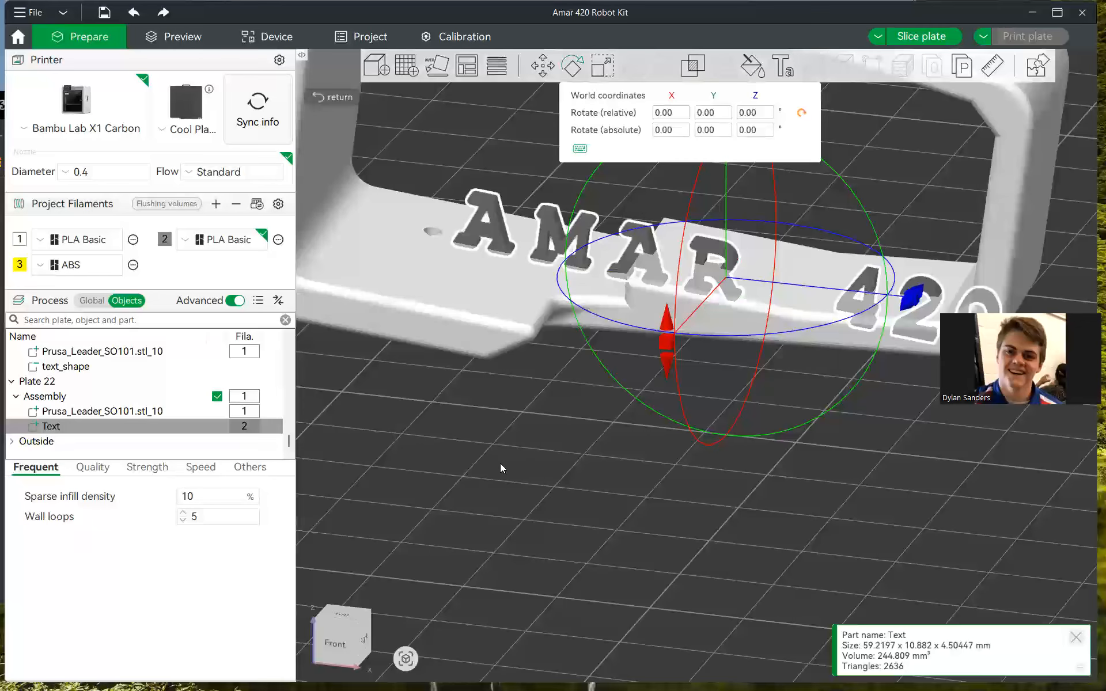
click(704, 113)
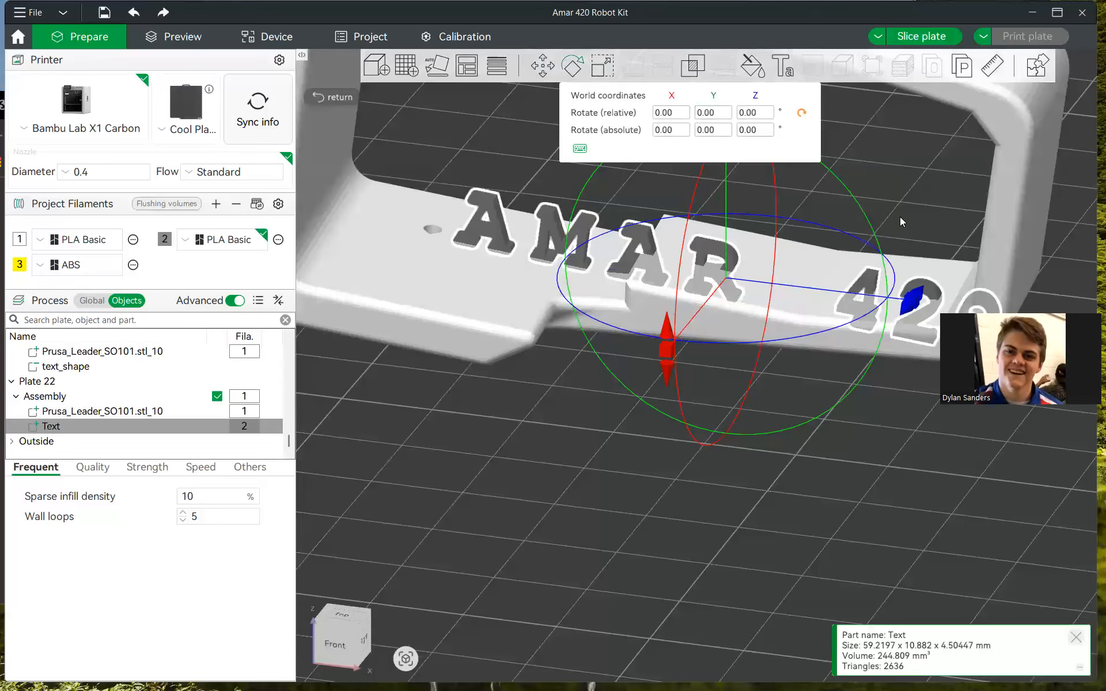
- Move the text part out of the wall along Z to 41.48 mm
scroll(900, 216, down, 6)
click(544, 69)
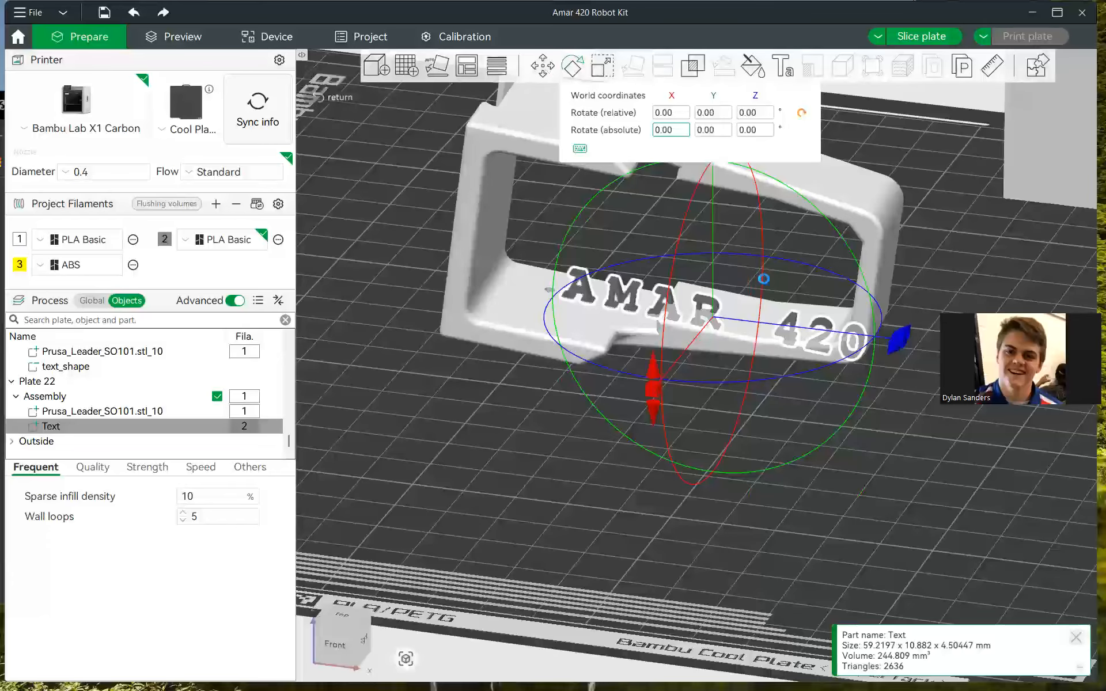
drag(676, 379, 839, 107)
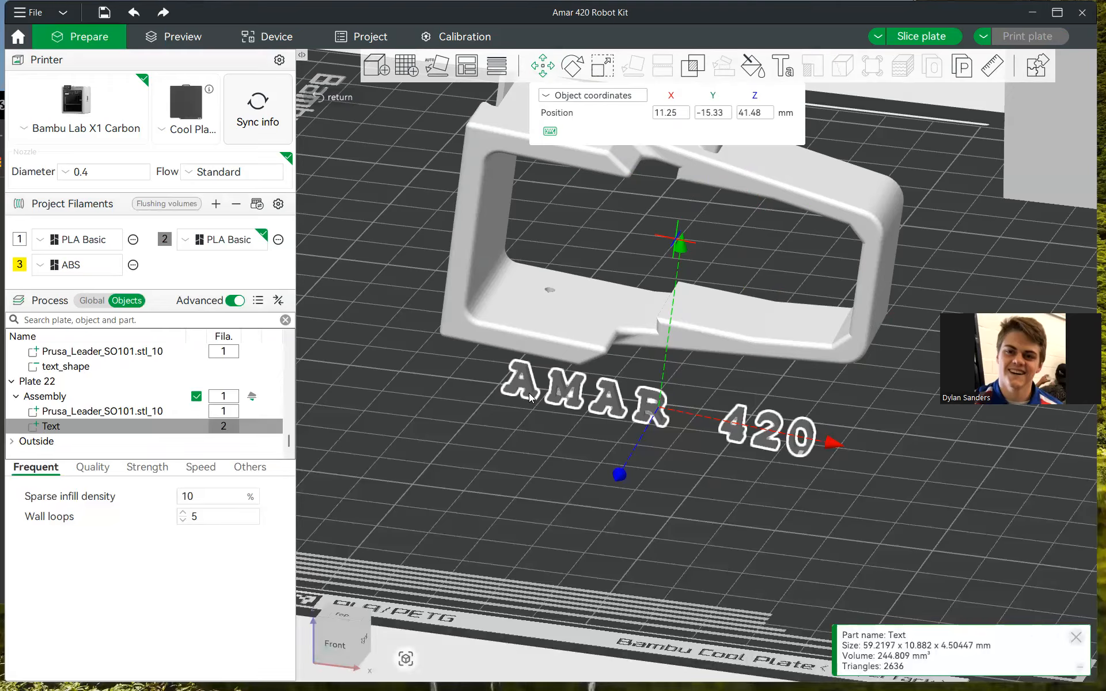
- Split the plate 22 assembly into separate objects for the leader part and its text
key(Escape)
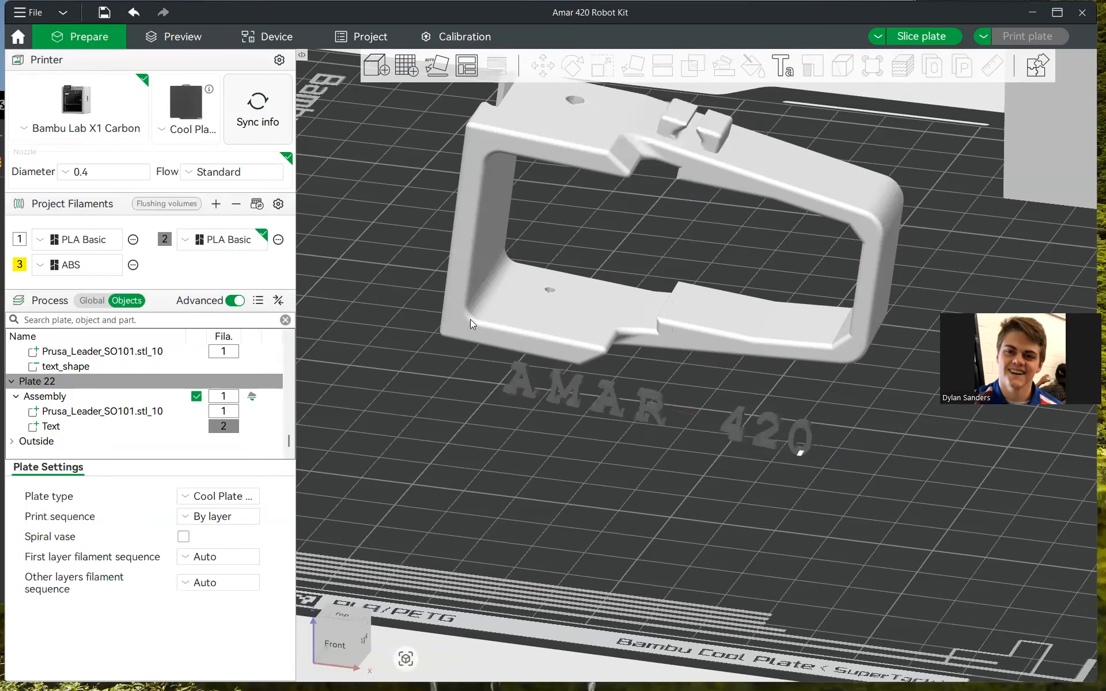
right_click(470, 320)
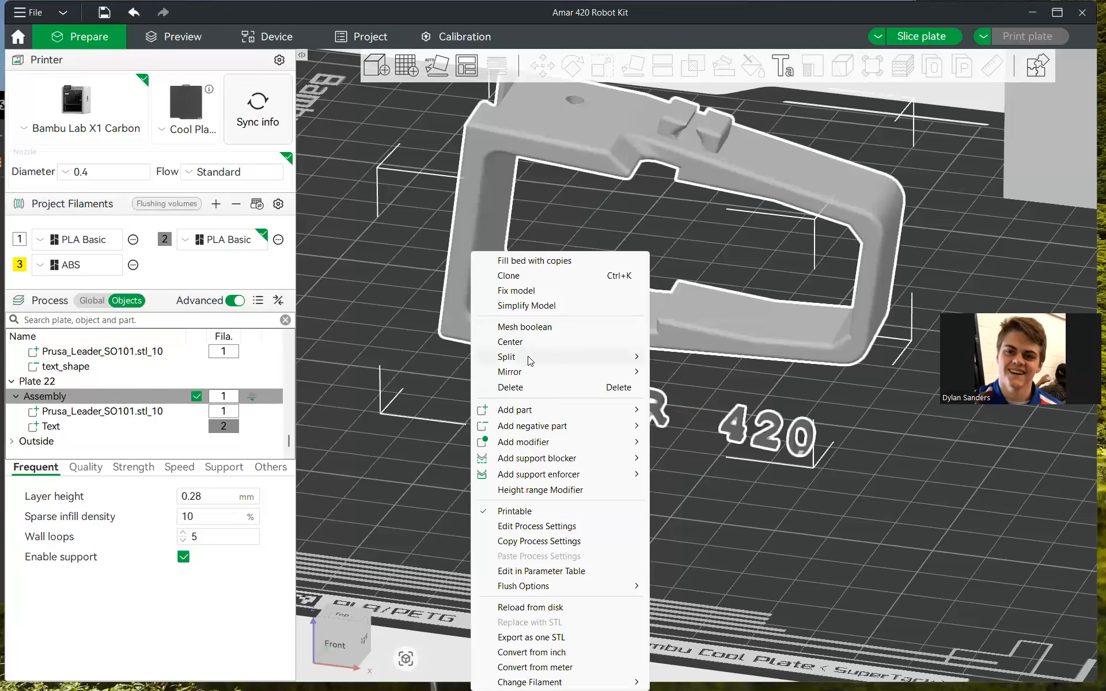
mouse_move(526, 358)
click(694, 363)
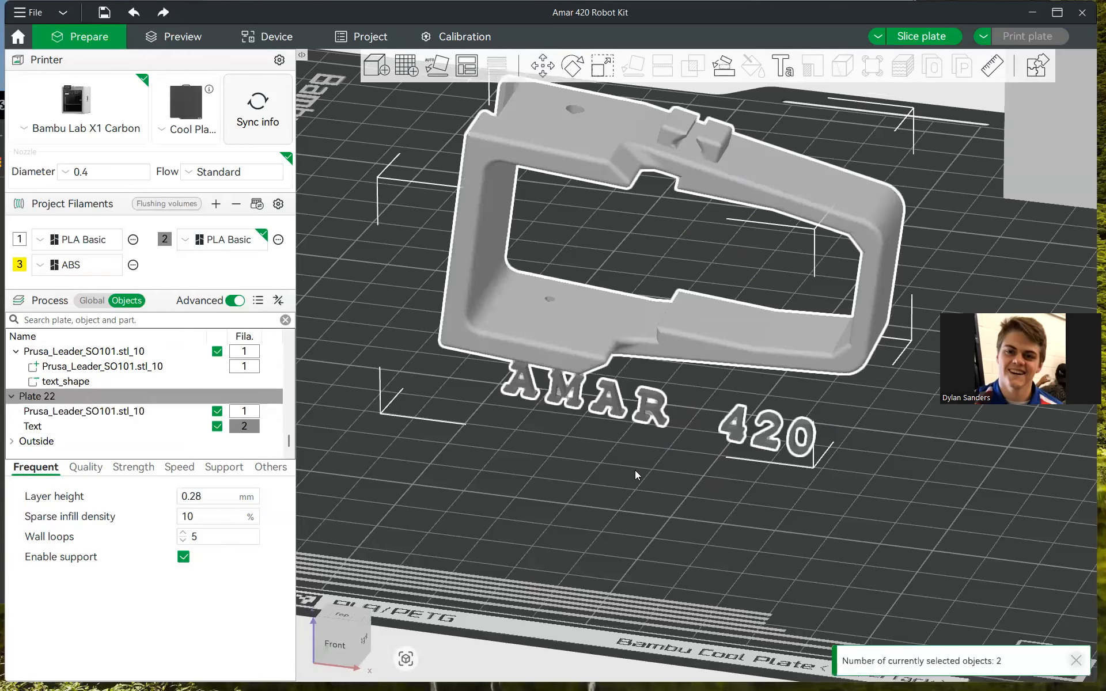
- Reset the separated text object's rotation to 0° on all axes so it lies flat on the plate
click(803, 436)
drag(766, 437, 748, 470)
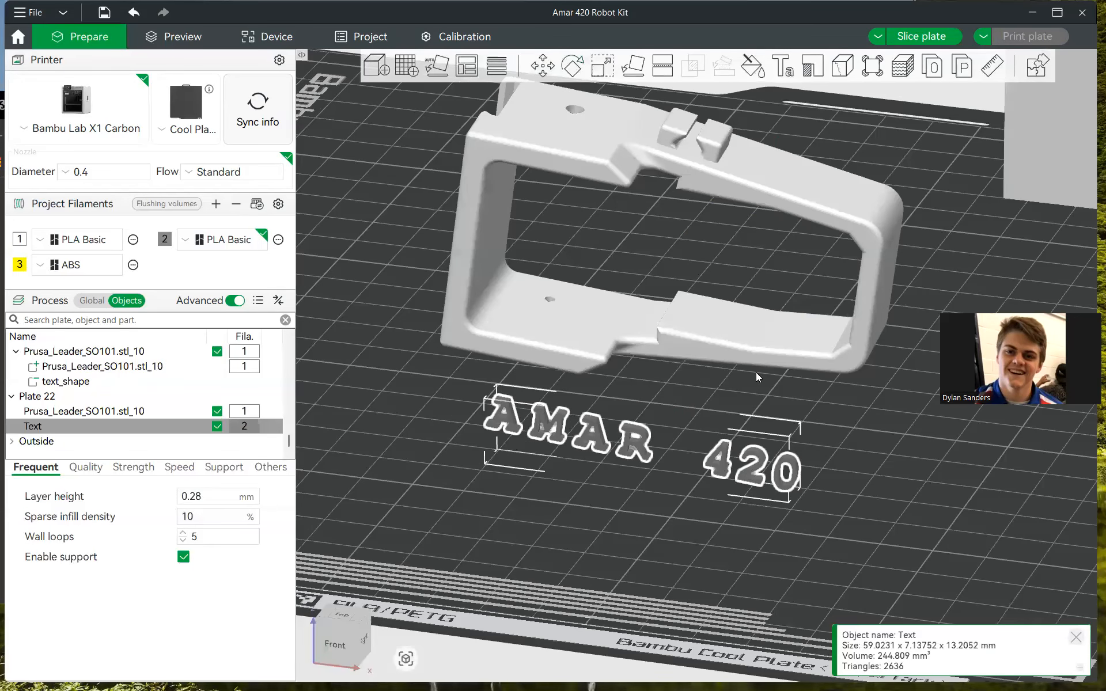
key(ctrl+z)
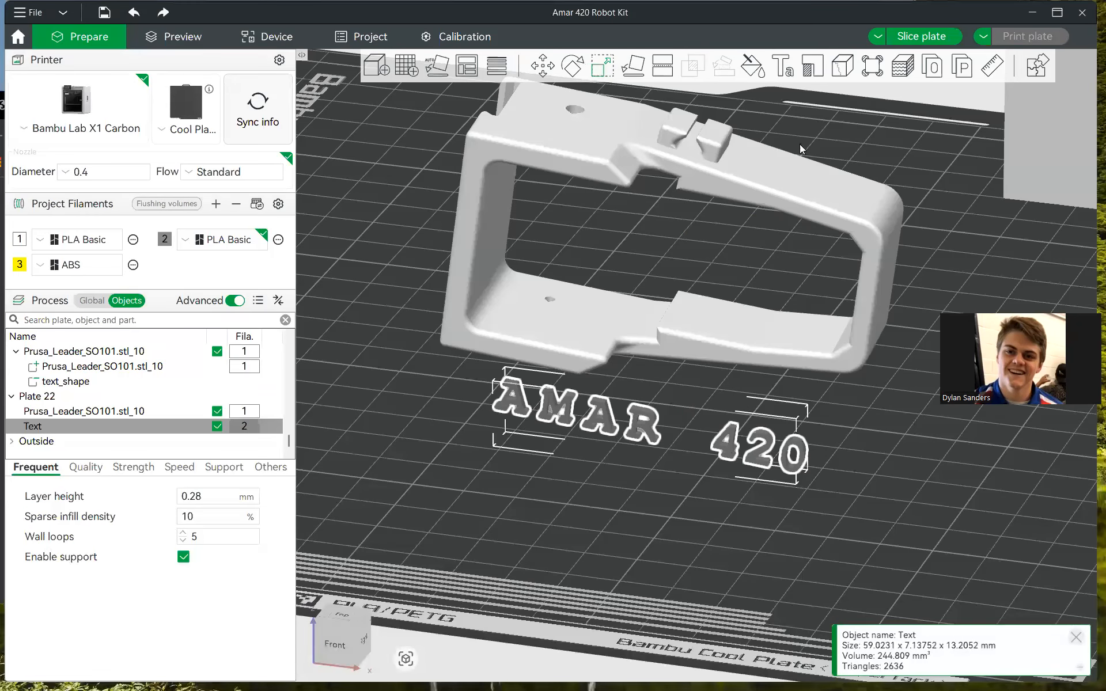
click(796, 127)
click(924, 428)
drag(924, 428, 663, 333)
click(693, 592)
mouse_move(723, 537)
mouse_down()
mouse_move(739, 392)
mouse_move(709, 552)
mouse_up()
drag(663, 268, 603, 114)
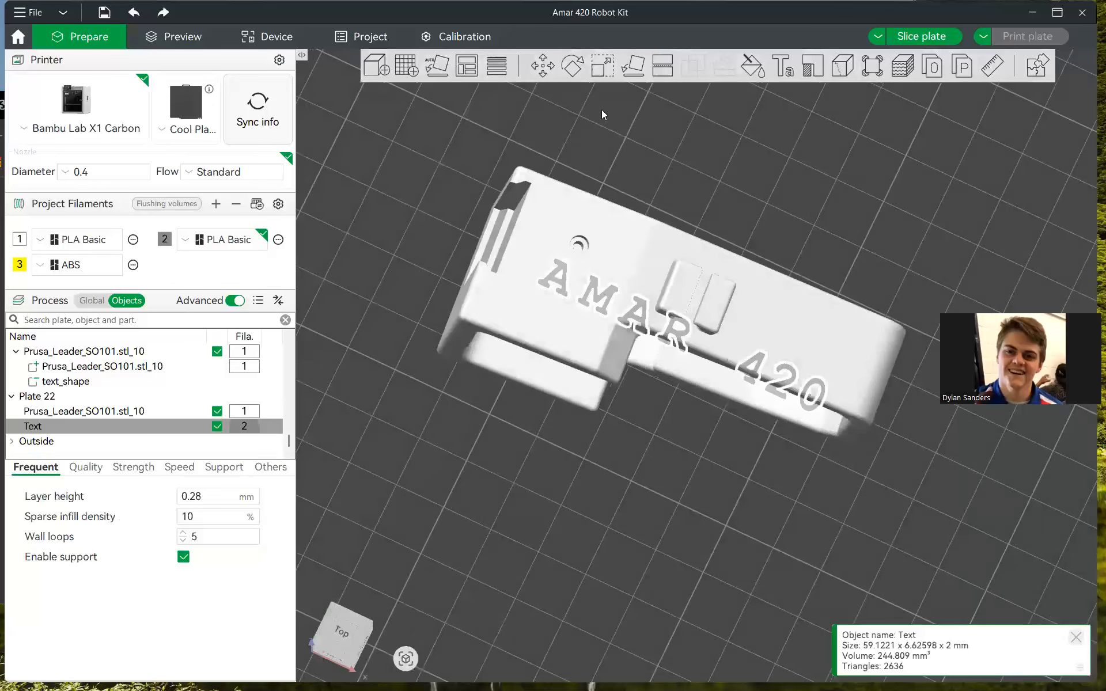
- Move the text object along Y to -1149.12 mm, clear of the leader part
click(571, 75)
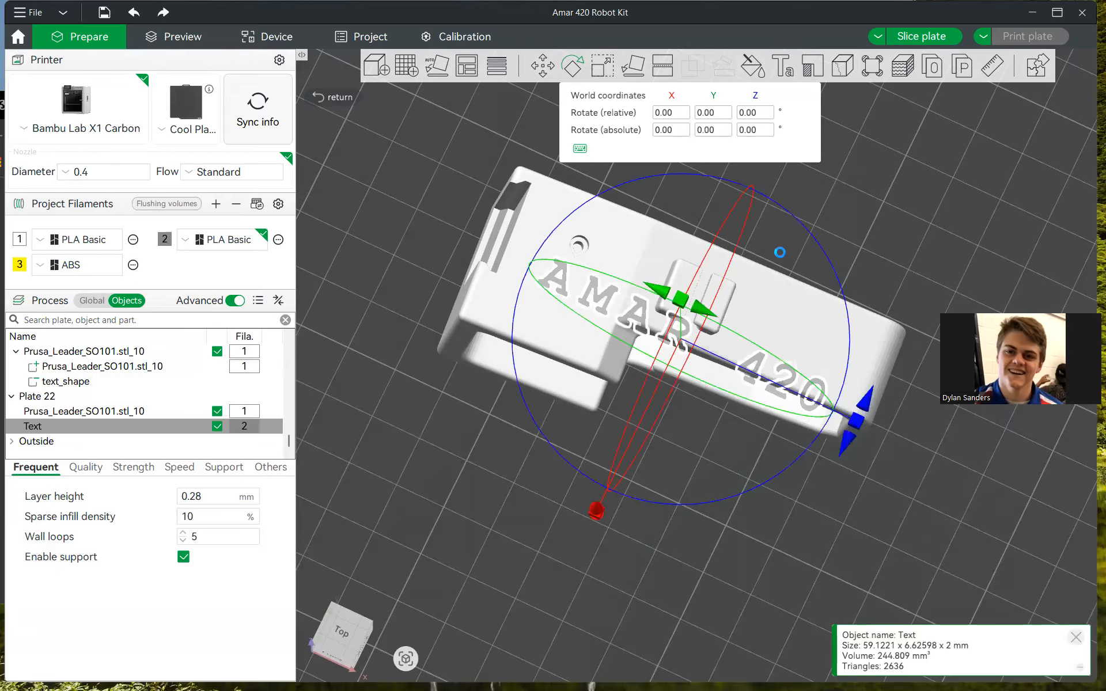
click(542, 65)
drag(748, 192, 703, 485)
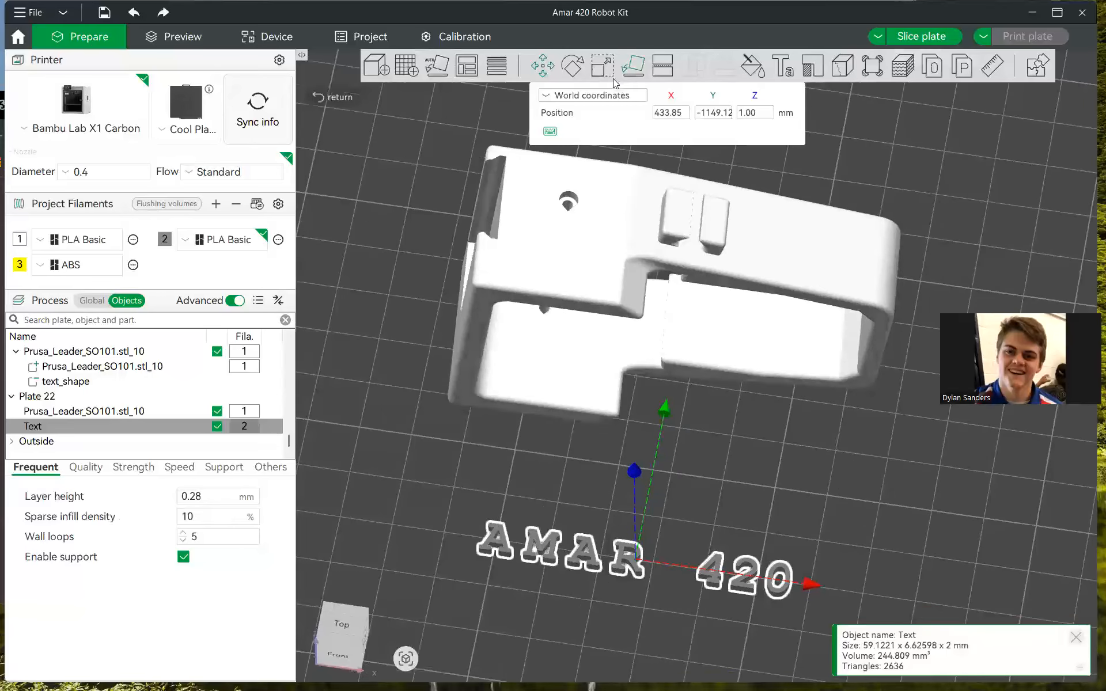
- Rotate the text object 180° about the X axis so its lettering faces the plate
click(572, 68)
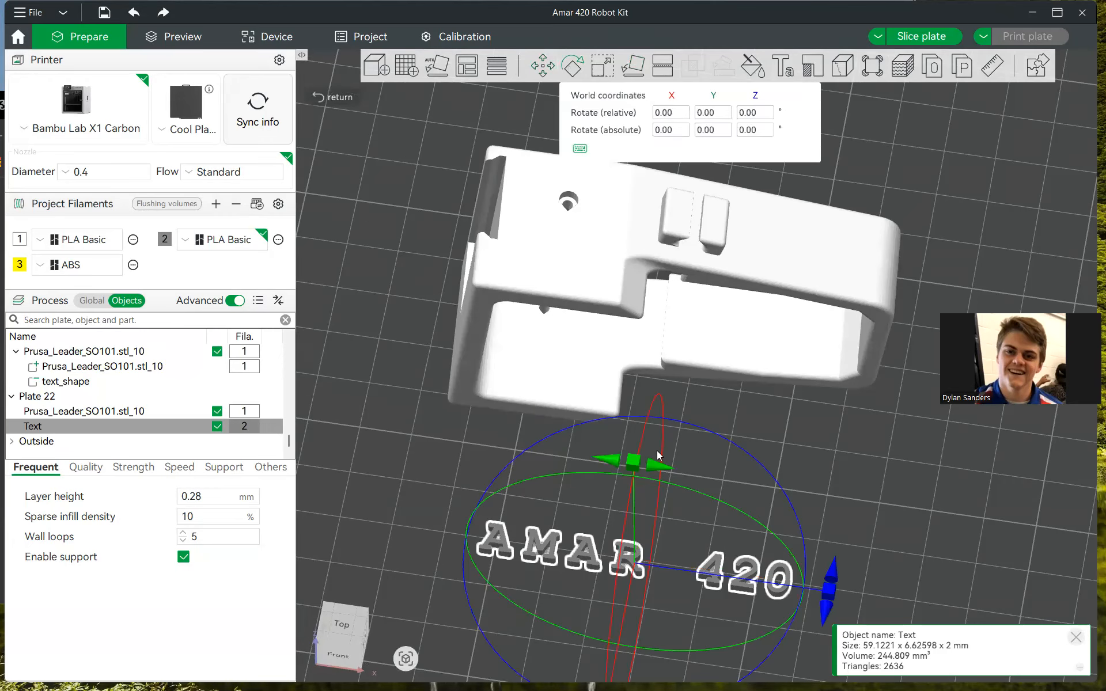
scroll(647, 481, down, 1)
scroll(658, 388, down, 4)
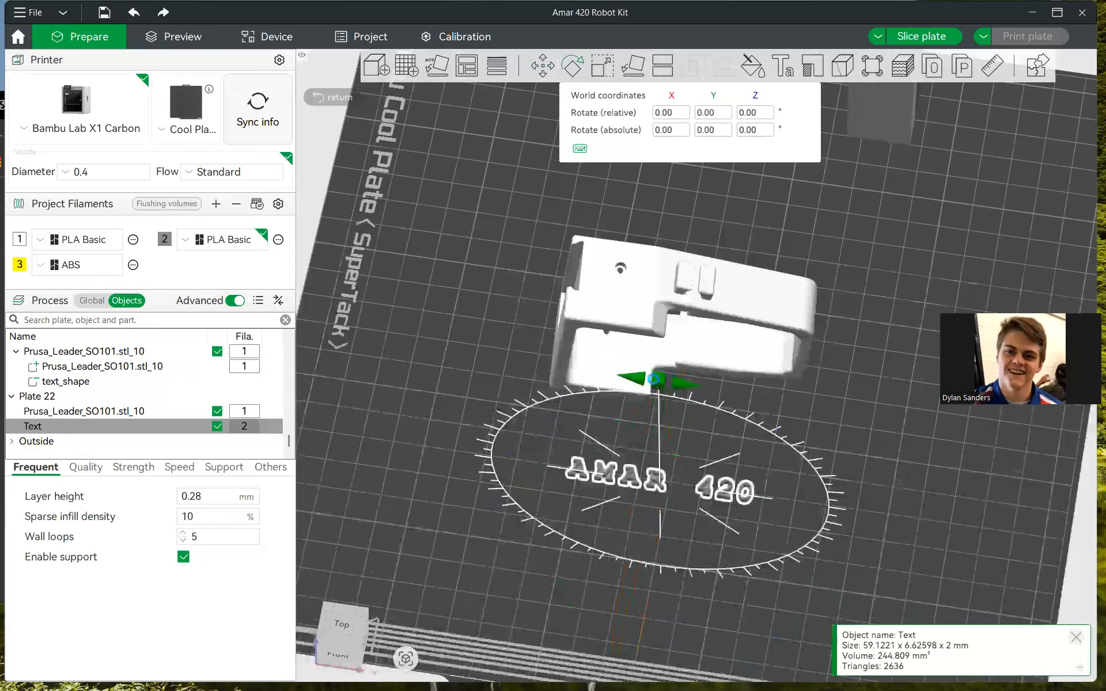
drag(634, 660, 680, 332)
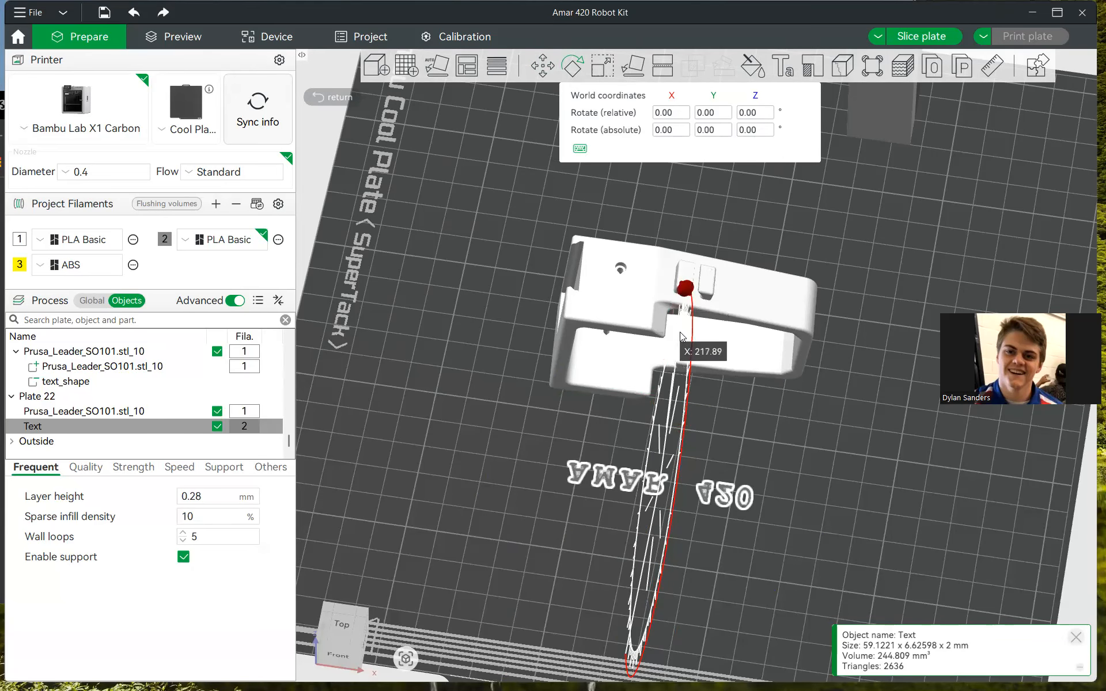
double_click(669, 129)
text(180)
key(Return)
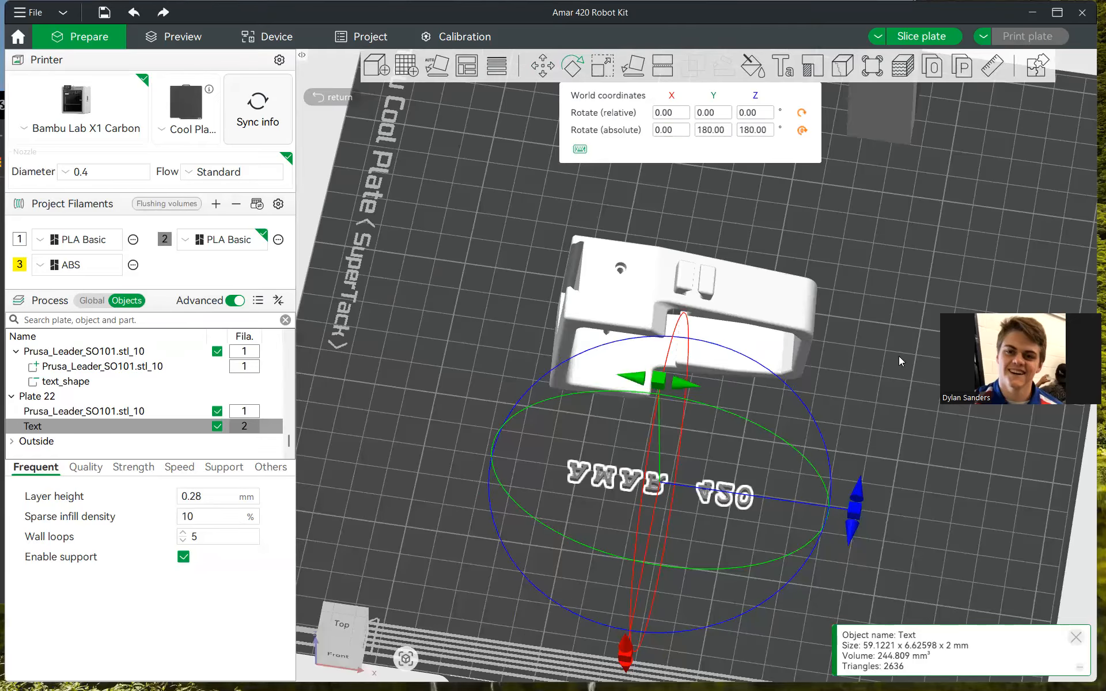
- Reset the leader part's rotation and lay it on the flat outer facet of its long side wall
key(2)
drag(901, 227, 875, 319)
click(803, 320)
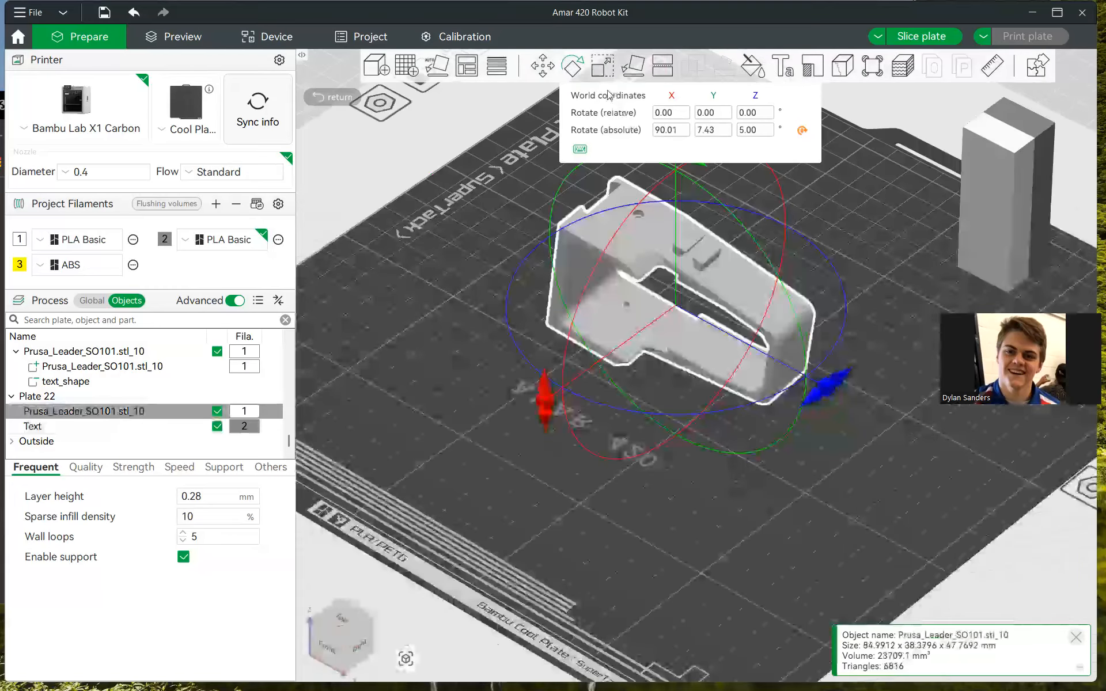
click(801, 130)
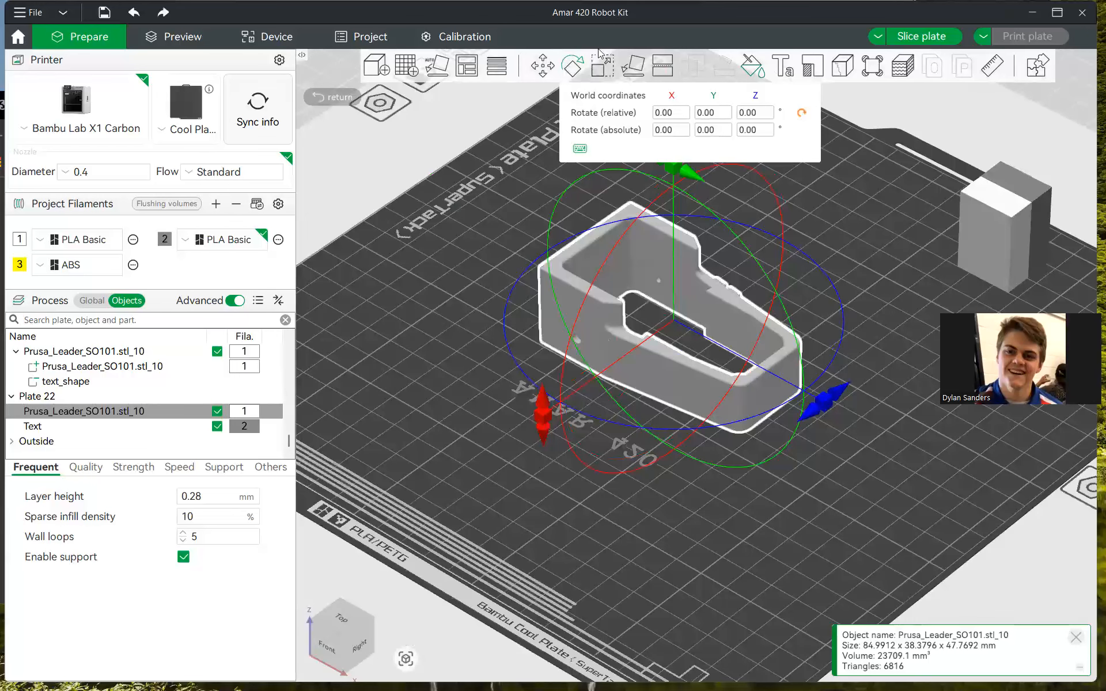
click(632, 65)
click(657, 376)
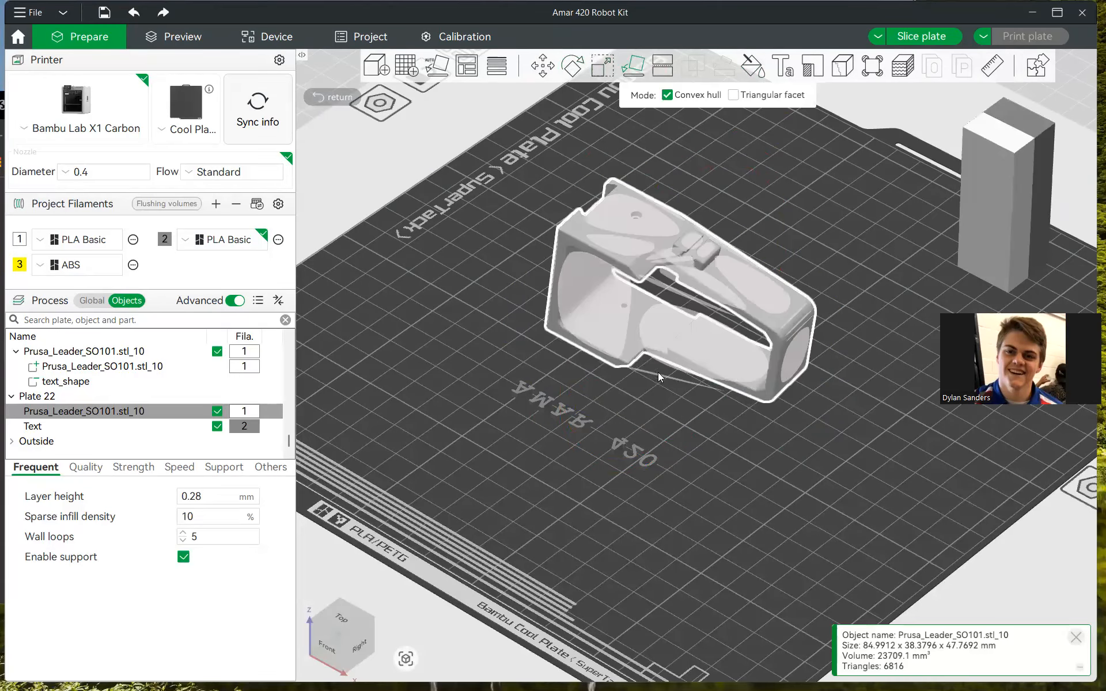
click(783, 443)
- Set the leader part's absolute Z rotation to 0°
scroll(749, 461, up, 3)
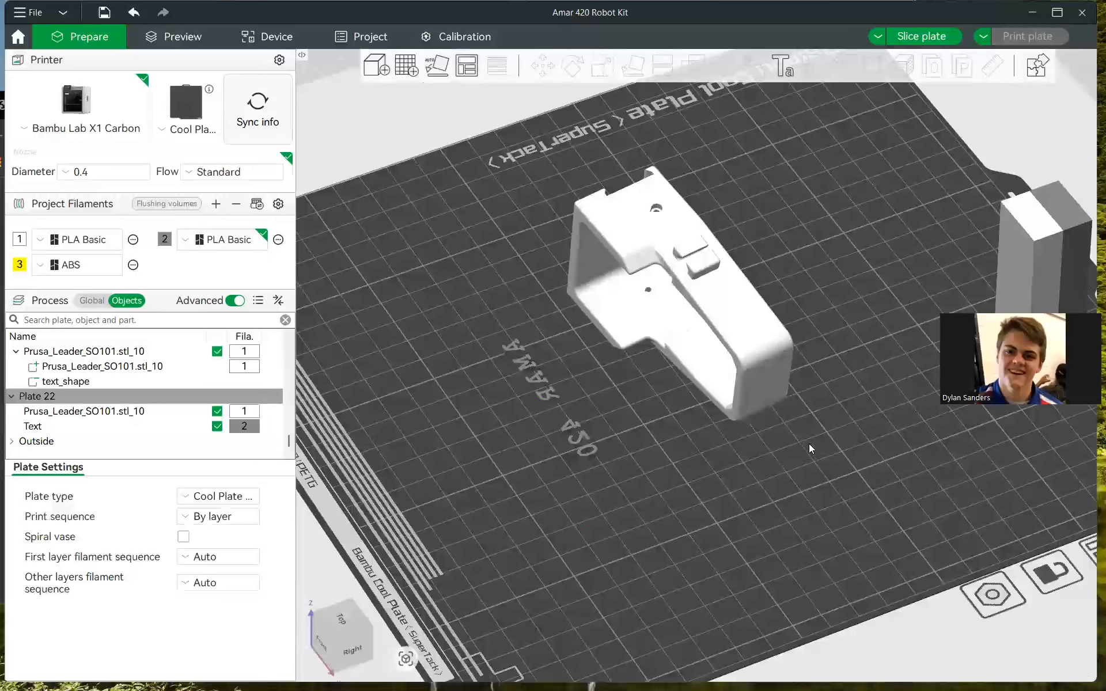
drag(809, 443, 816, 485)
click(736, 357)
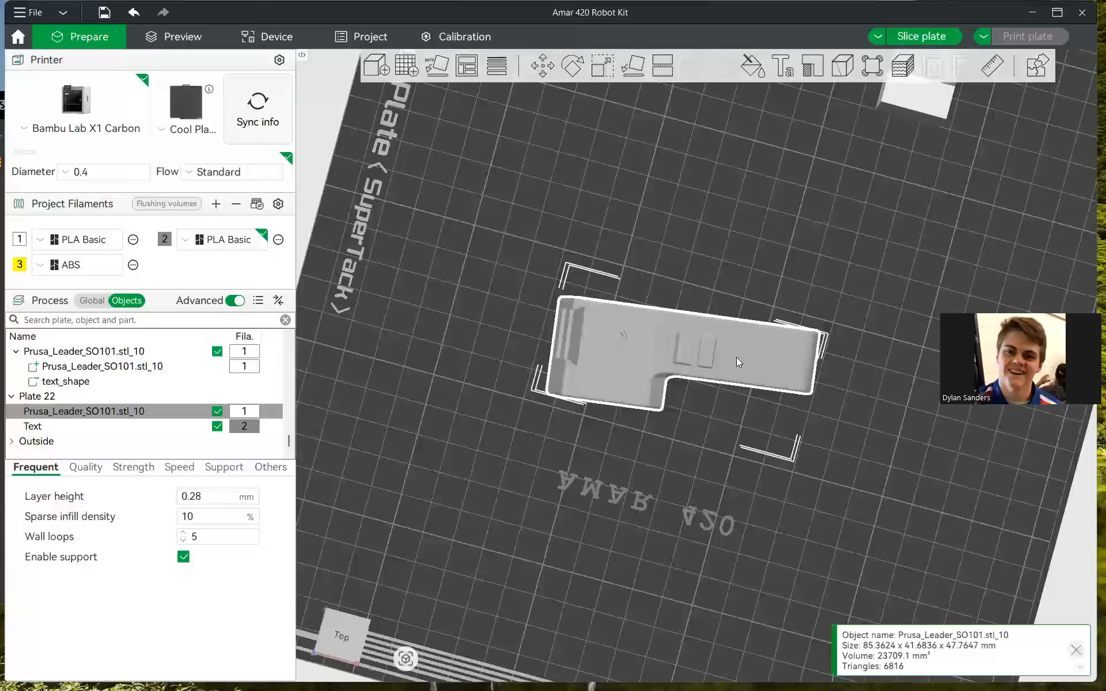
click(565, 74)
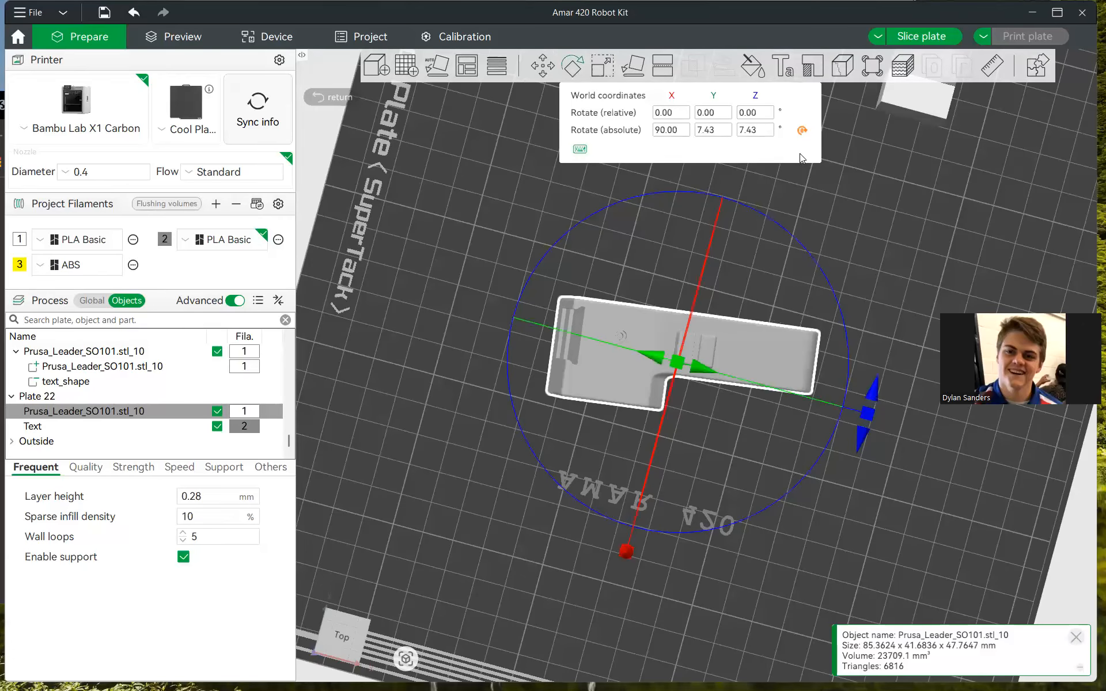
click(758, 132)
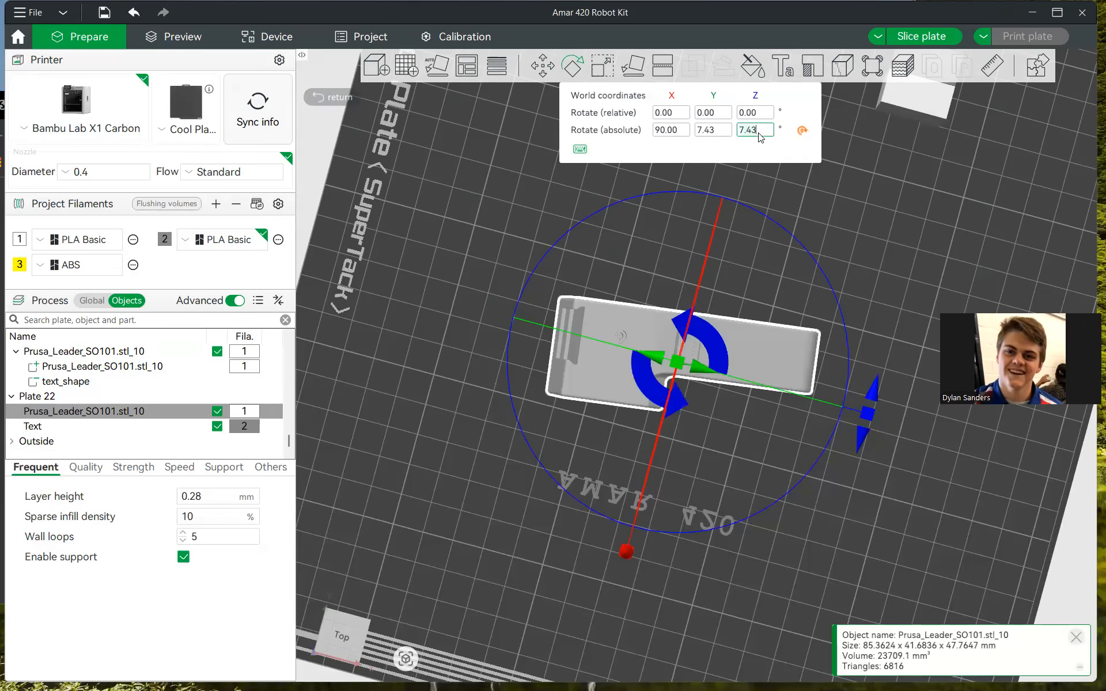
key(BackSpace)
key(BackSpace)
key(BackSpace)
key(BackSpace)
text(0)
key(Return)
click(799, 452)
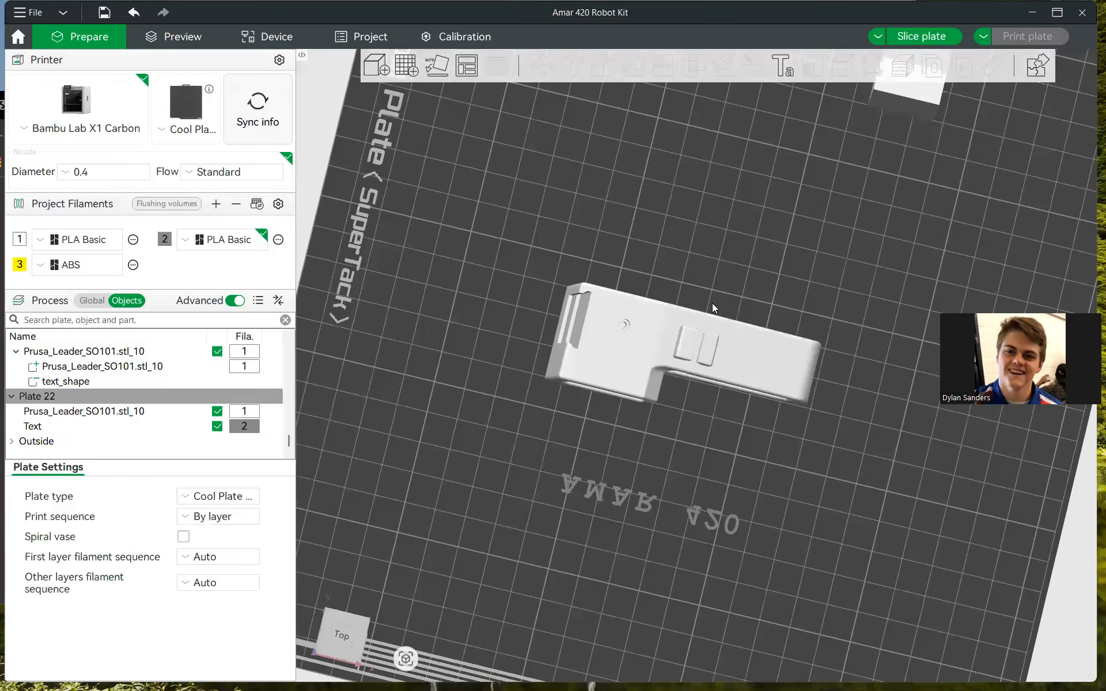
- Move the text object under the leader part's bottom wall, to X 440.86 mm and Y -1099.55 mm
drag(712, 303, 692, 166)
click(657, 197)
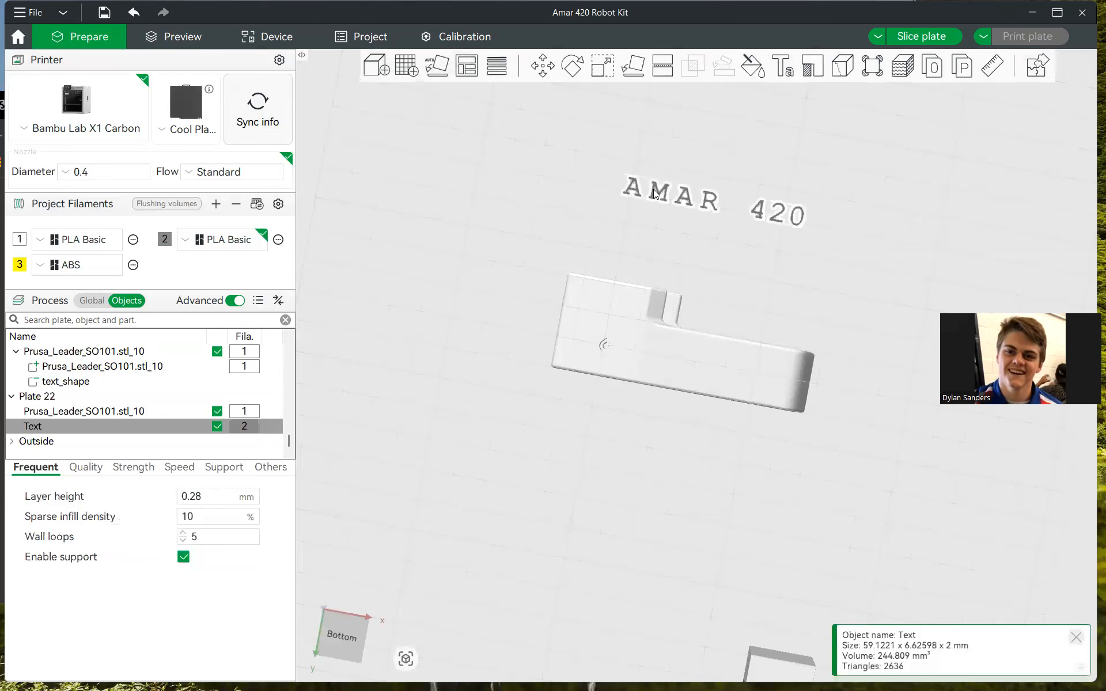
click(541, 68)
drag(691, 366, 659, 527)
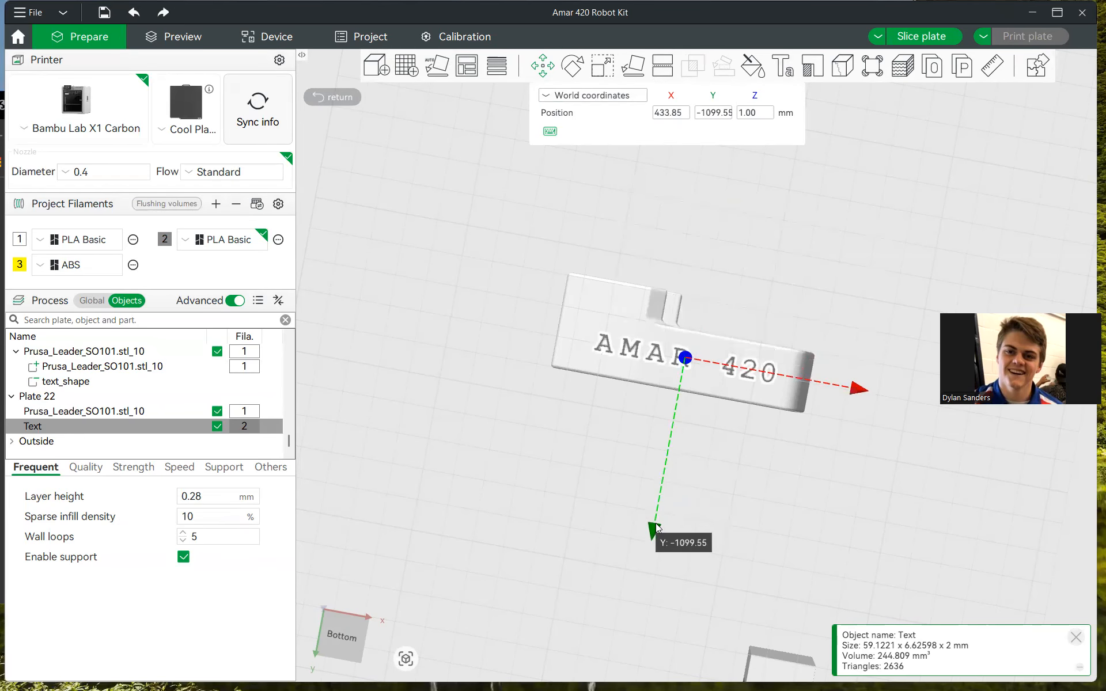
drag(857, 394, 873, 390)
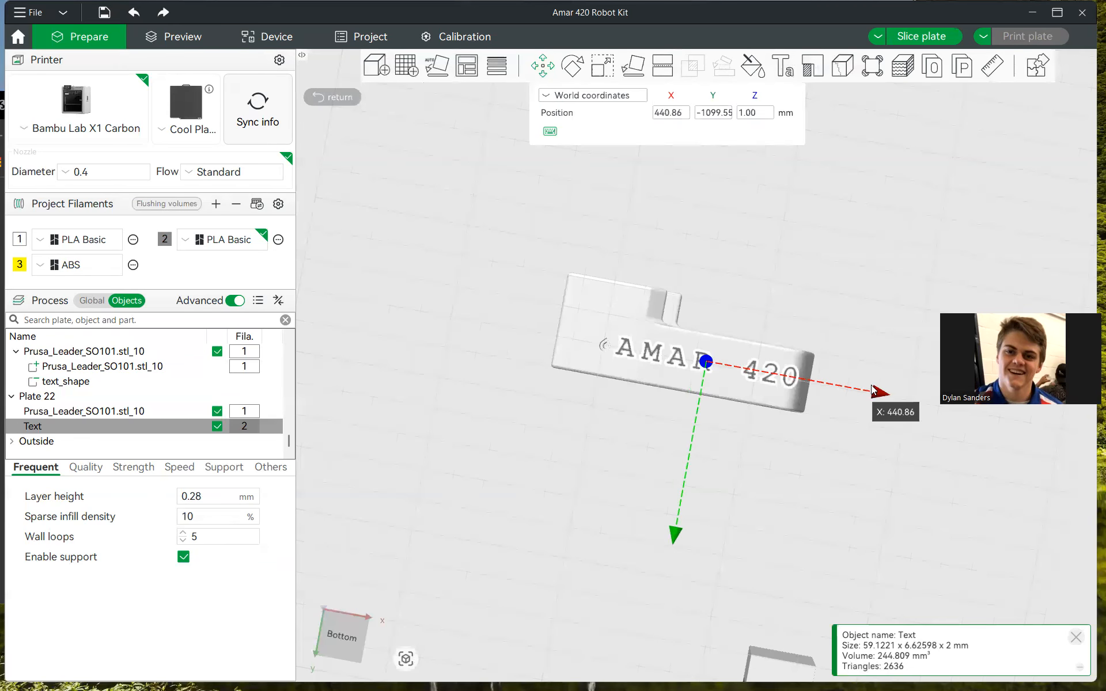
- Scale only the text object's X length to 83.06%, about 49.11 mm, keeping it clear of the hole
click(839, 298)
drag(840, 299, 837, 348)
scroll(836, 348, up, 8)
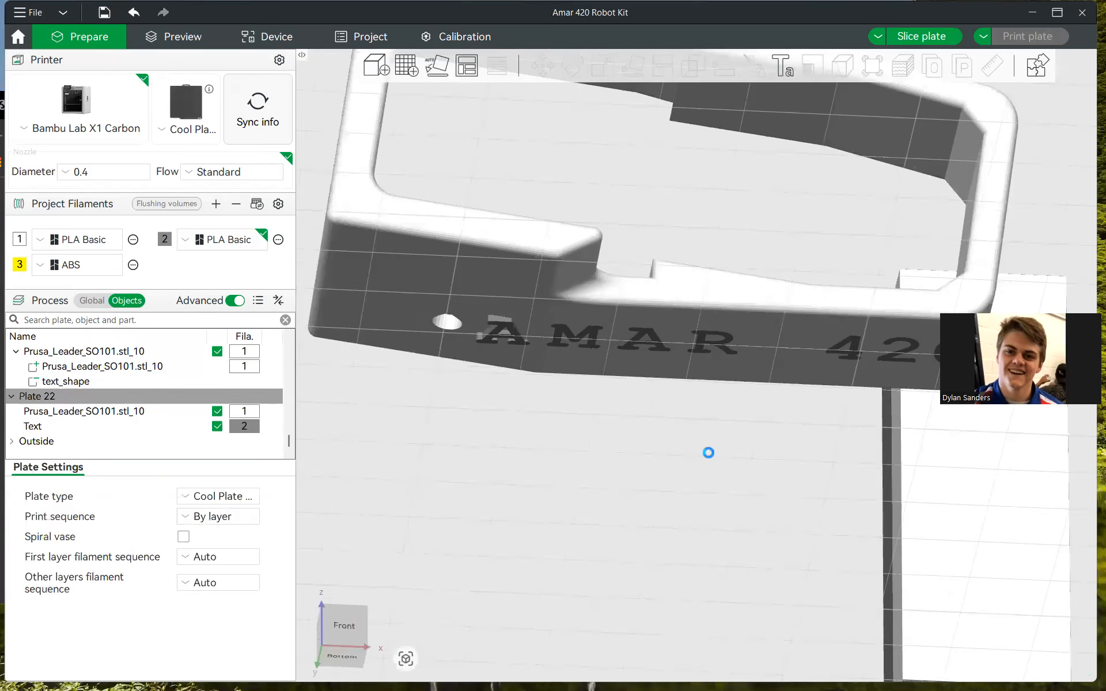
drag(697, 443, 702, 408)
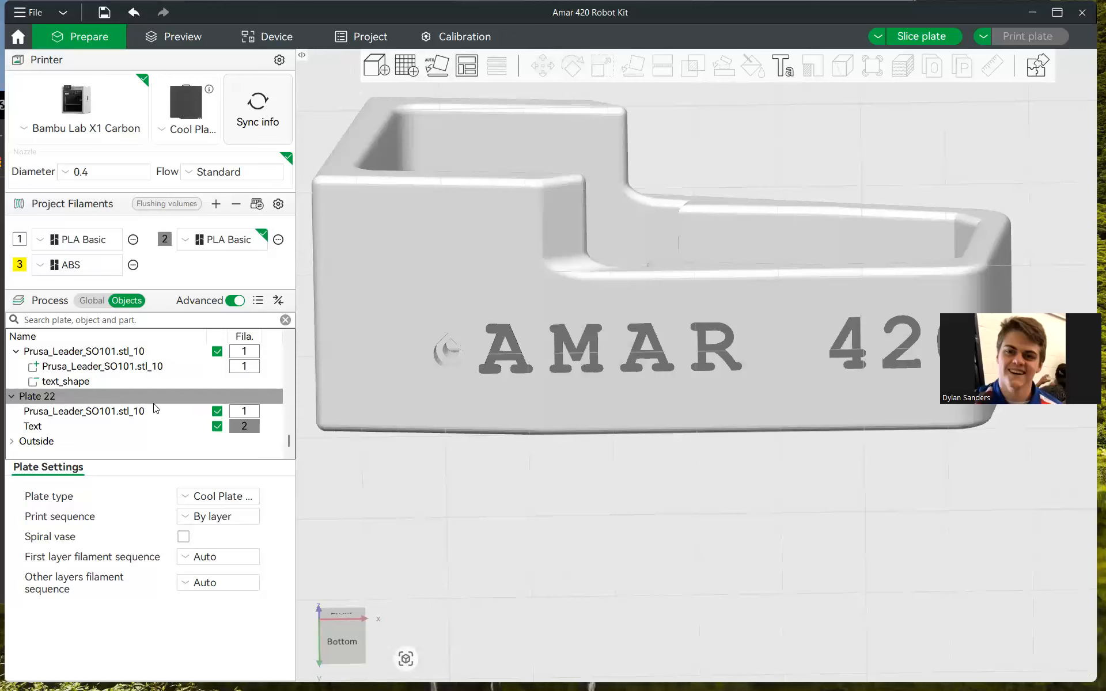
click(80, 426)
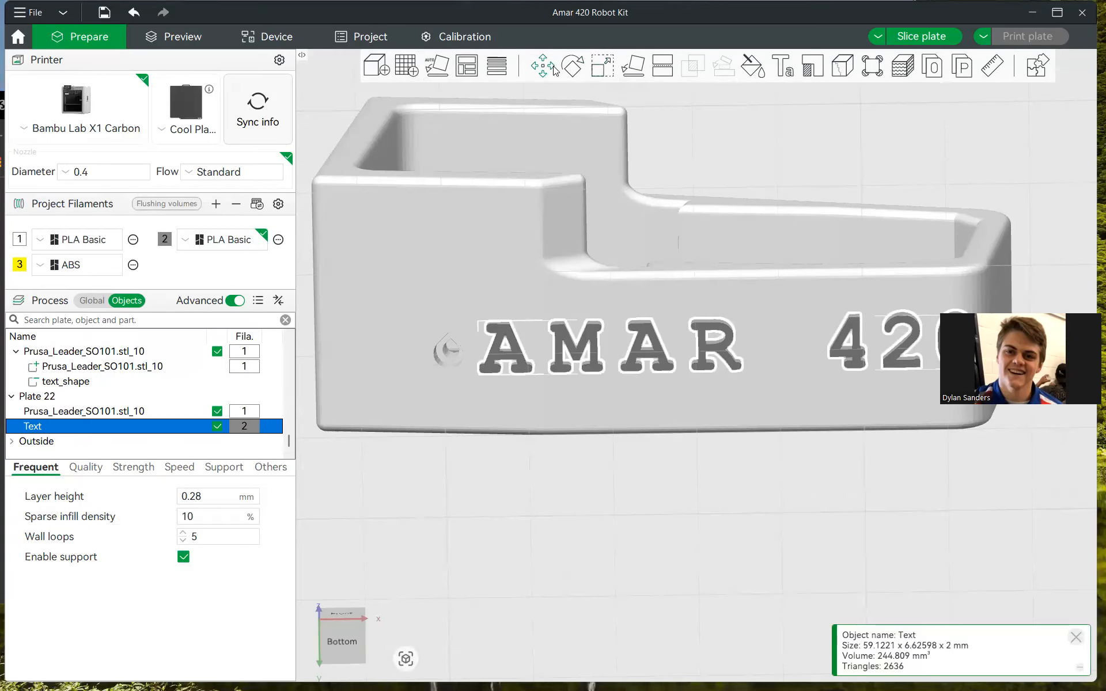
click(602, 68)
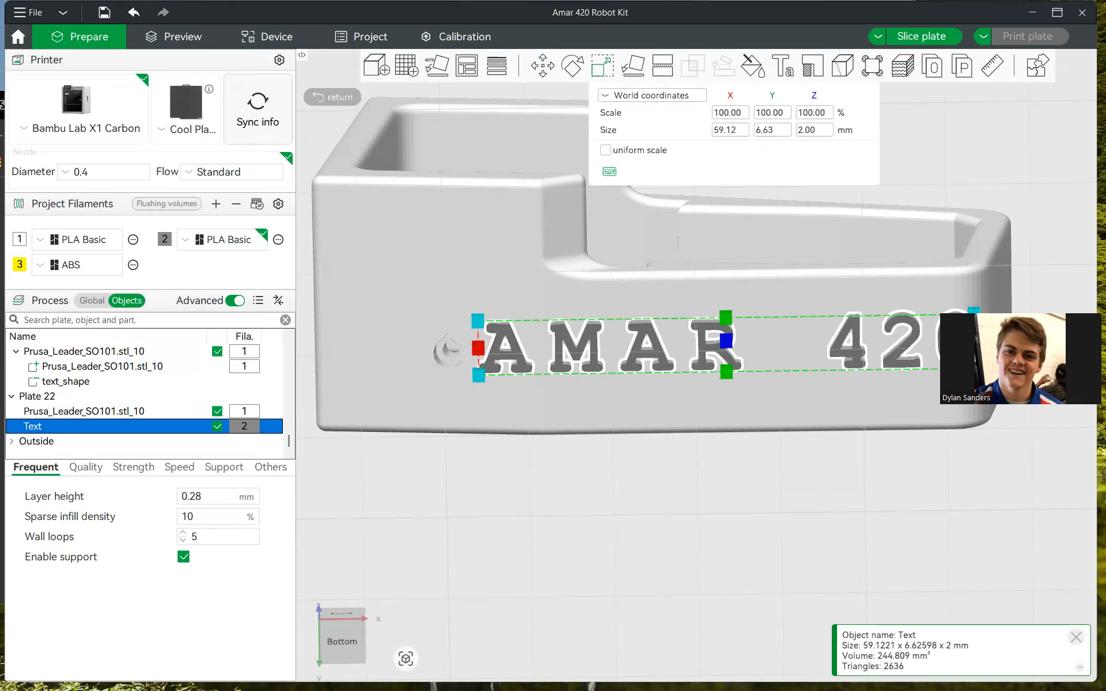
drag(974, 342, 932, 369)
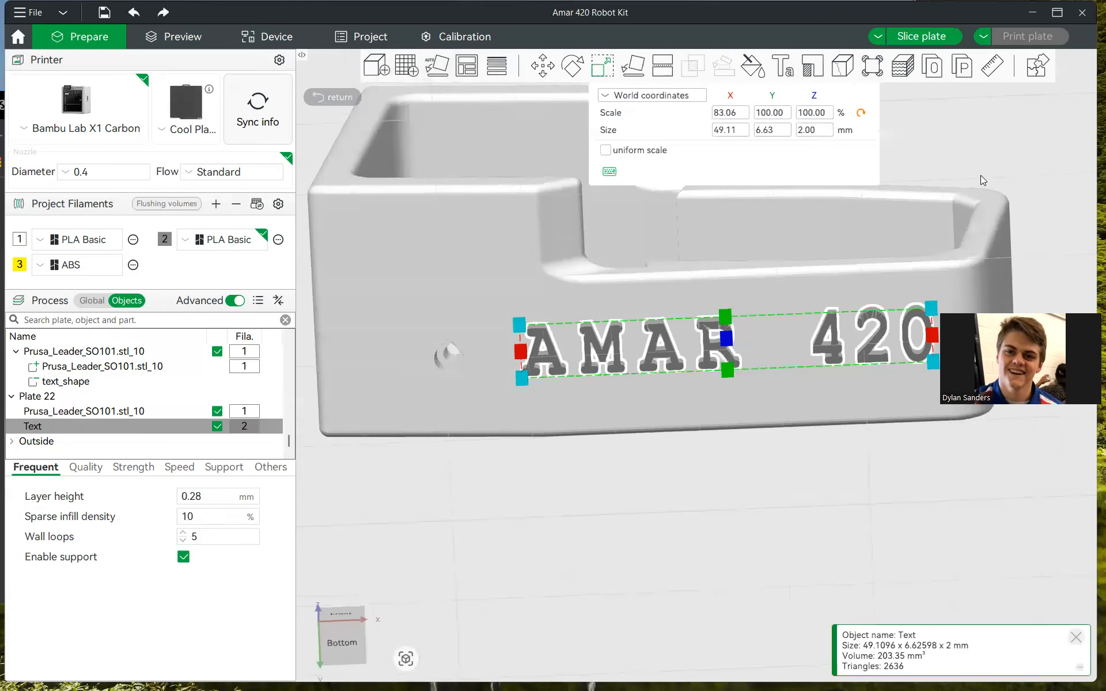
drag(981, 175, 982, 165)
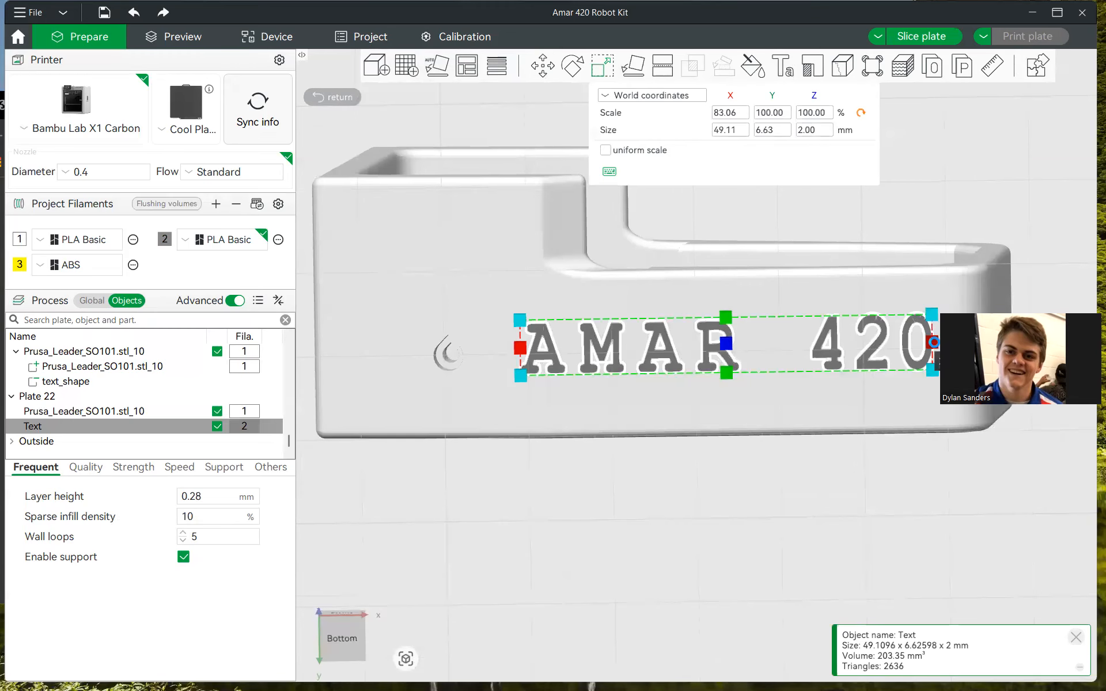
- Move the text object along X to 443.51 mm, further from the hole in the wall
click(549, 68)
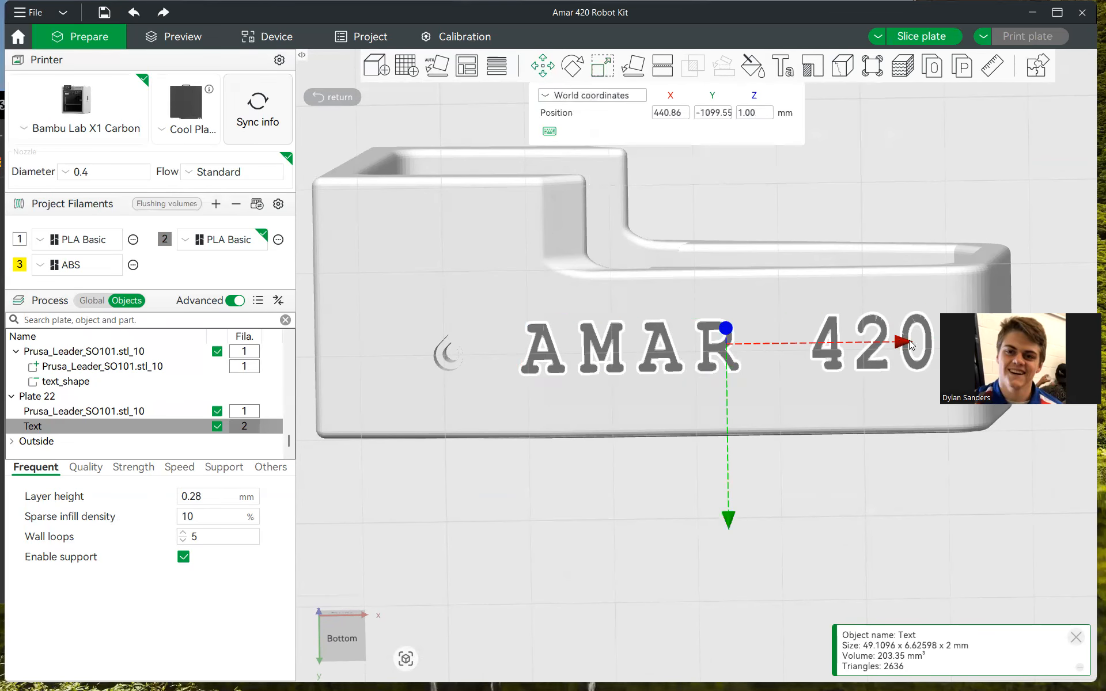
drag(909, 340, 930, 340)
drag(888, 161, 887, 215)
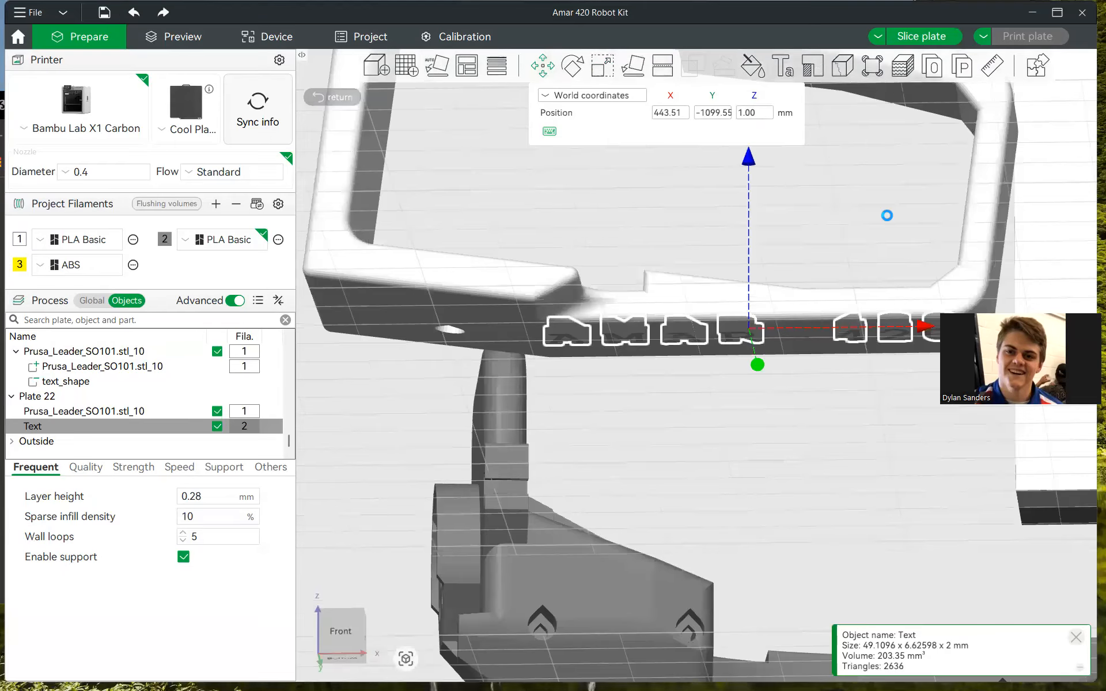
- Merge the leader part and the text object into one assembly and check the lettering from below
ctrl+click(76, 411)
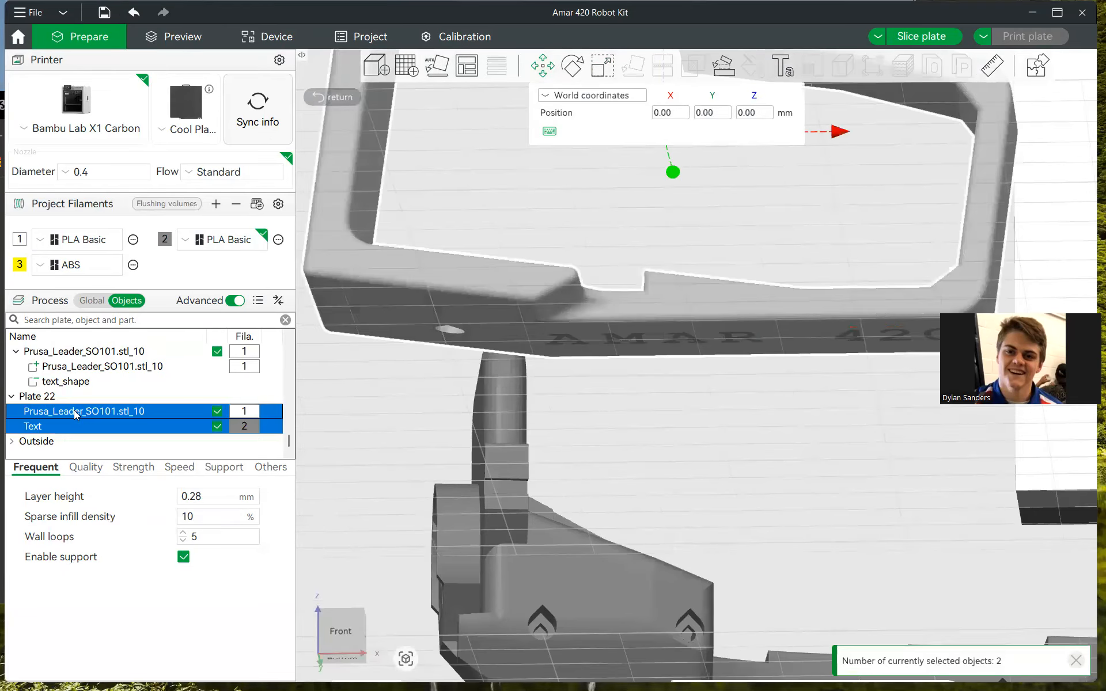
right_click(85, 427)
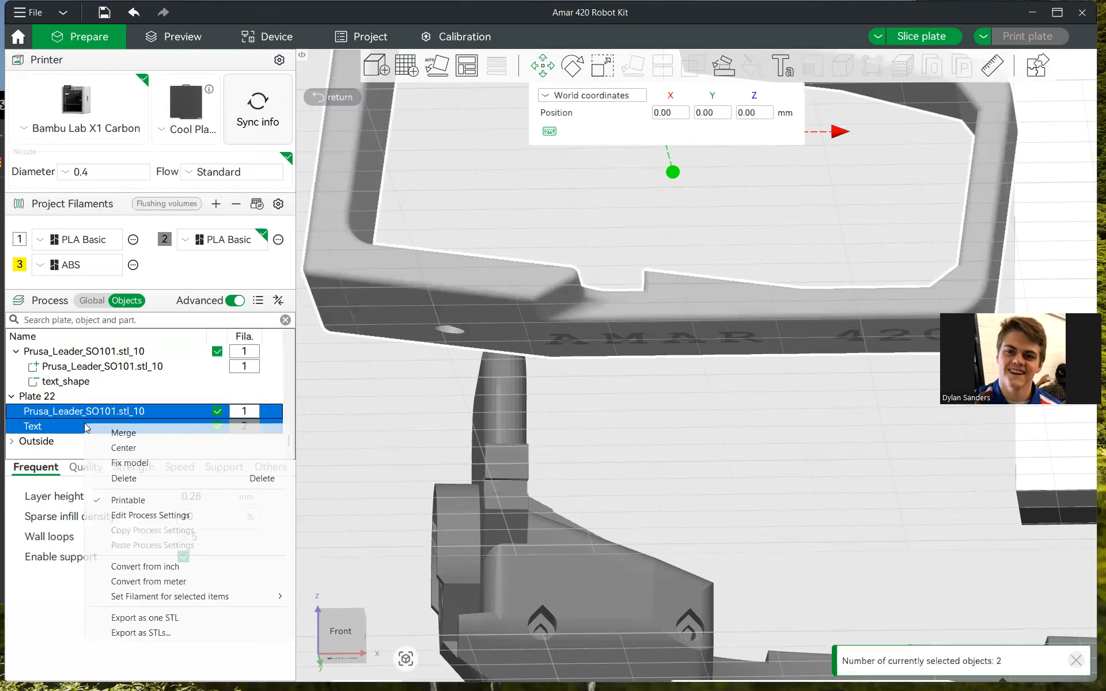
click(118, 434)
drag(743, 393, 706, 328)
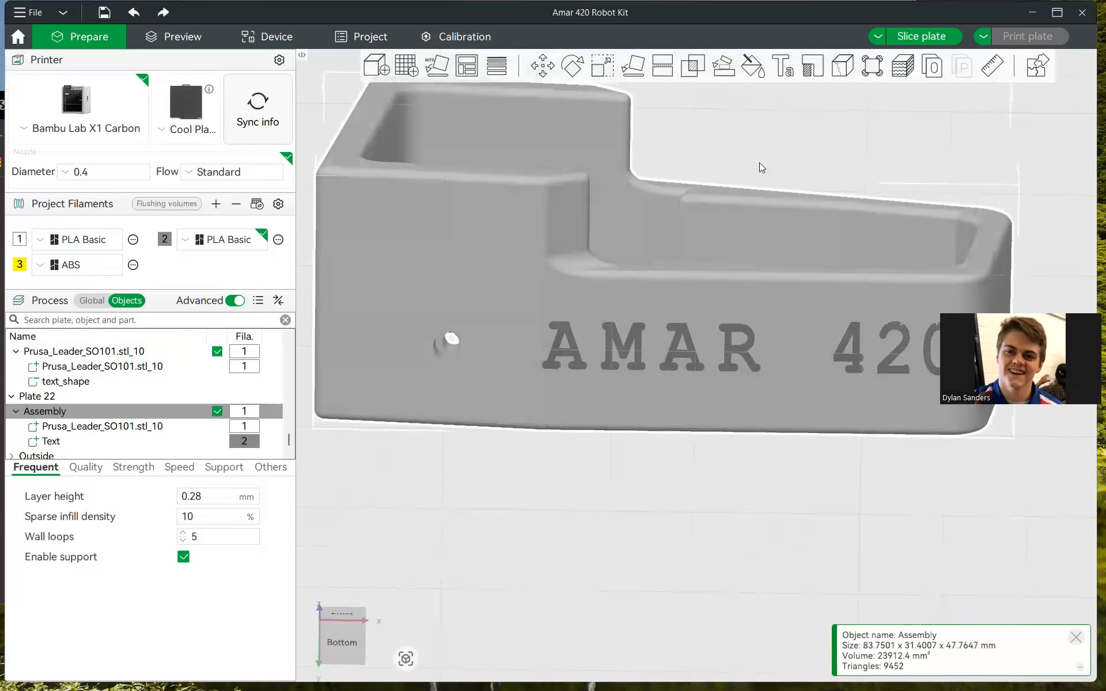
drag(758, 149, 757, 220)
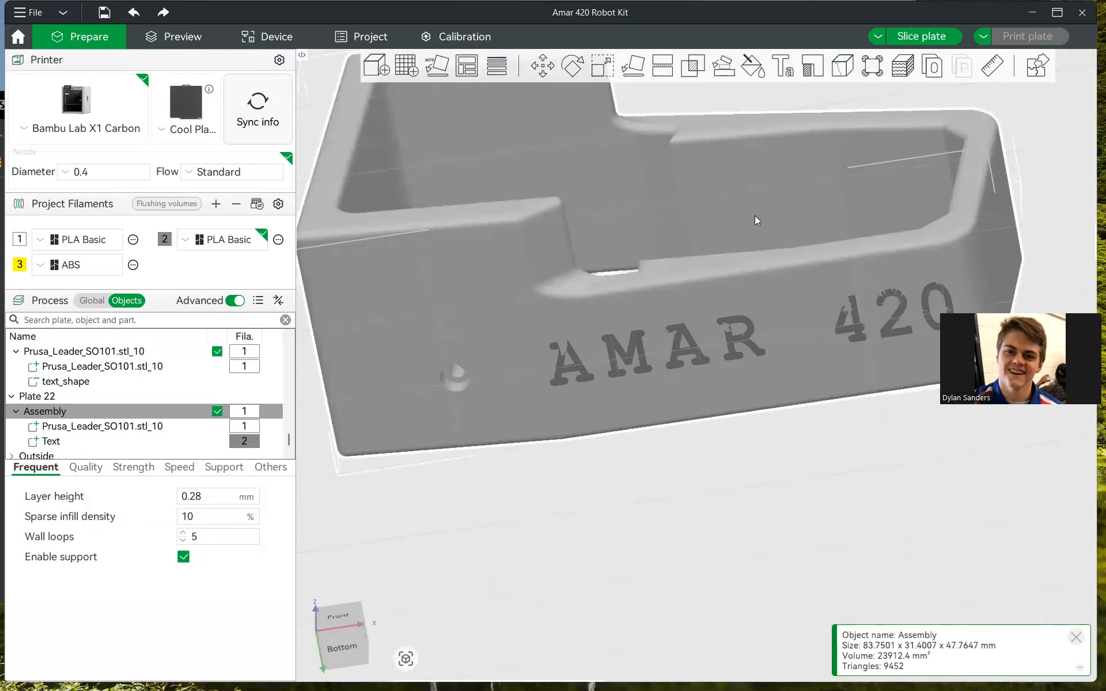
- Slice plate 22 with the merged assembly resting on its lettered bottom wall
scroll(754, 215, down, 5)
drag(906, 397, 911, 403)
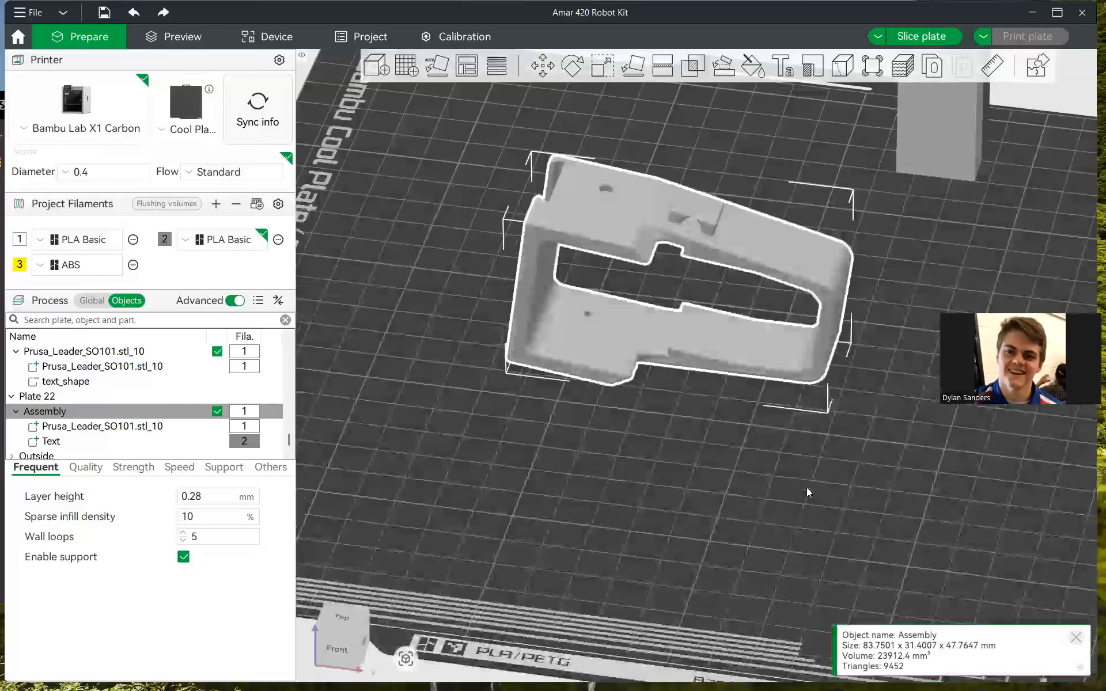
right_drag(926, 189, 847, 288)
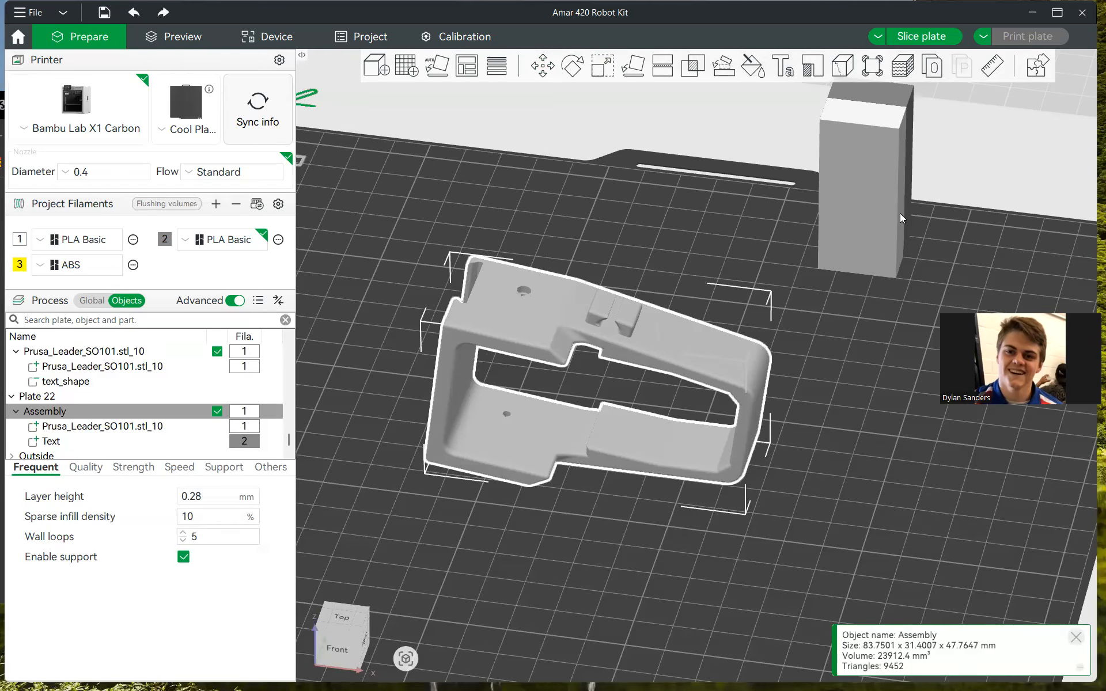
mouse_move(827, 366)
mouse_down()
mouse_move(834, 316)
mouse_move(831, 368)
mouse_move(817, 349)
mouse_up()
click(938, 37)
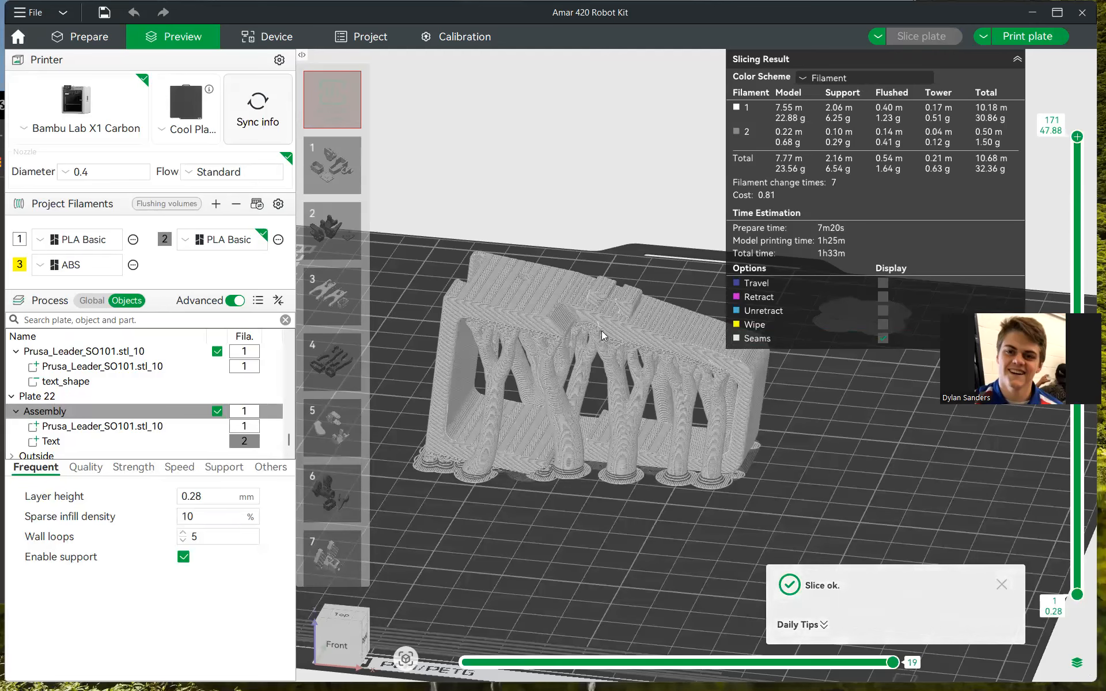
- Examine the sliced assembly from below, checking the AMAR 420 lettering against the first layer and the tree supports
drag(896, 438, 891, 465)
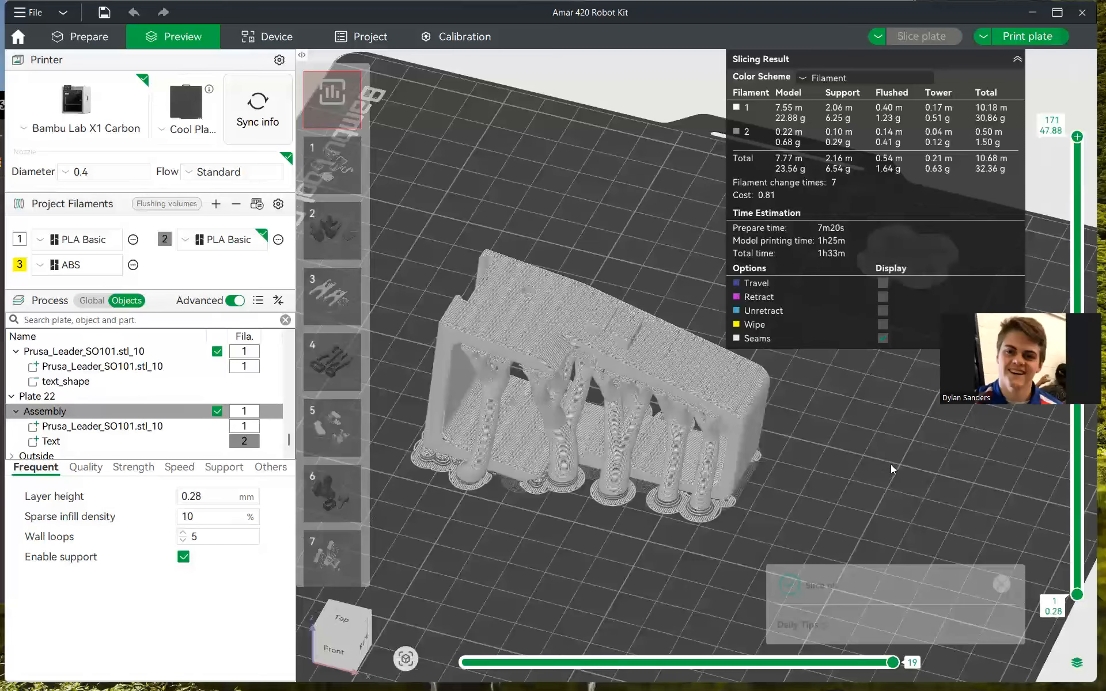
drag(888, 415, 889, 413)
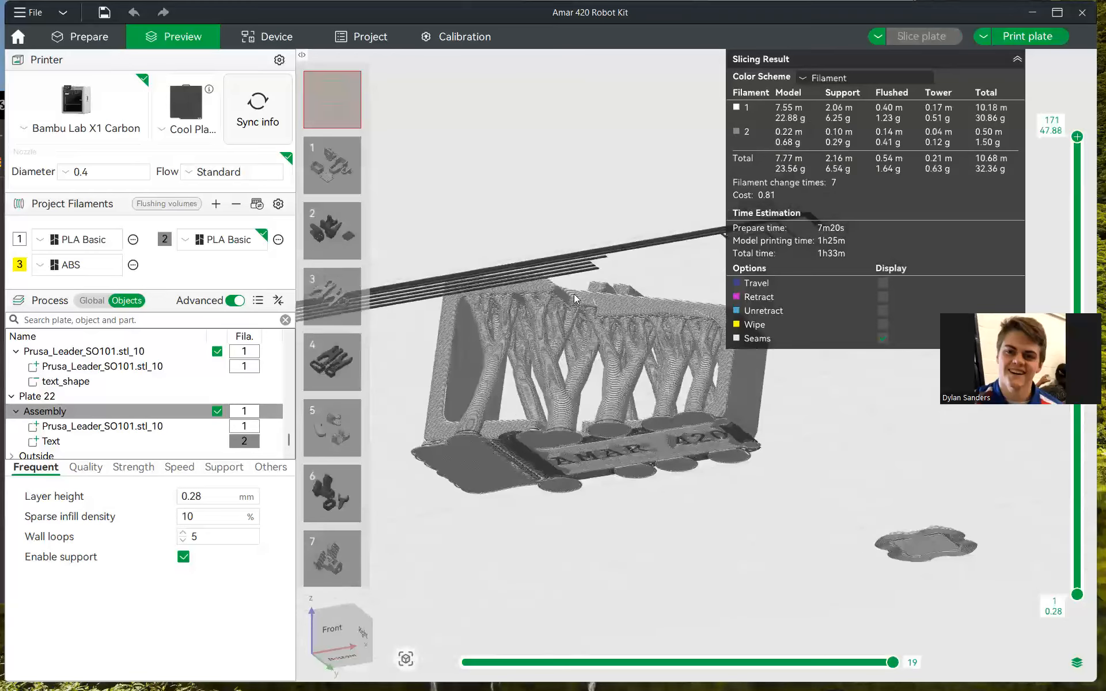
drag(620, 202, 646, 458)
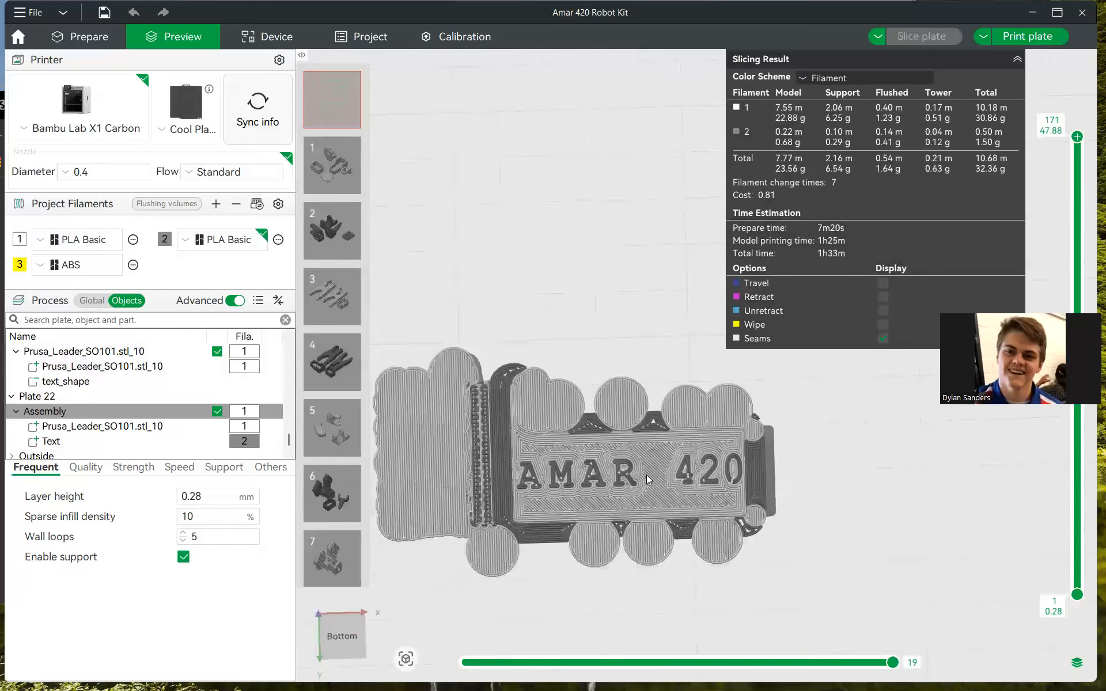
scroll(646, 458, up, 3)
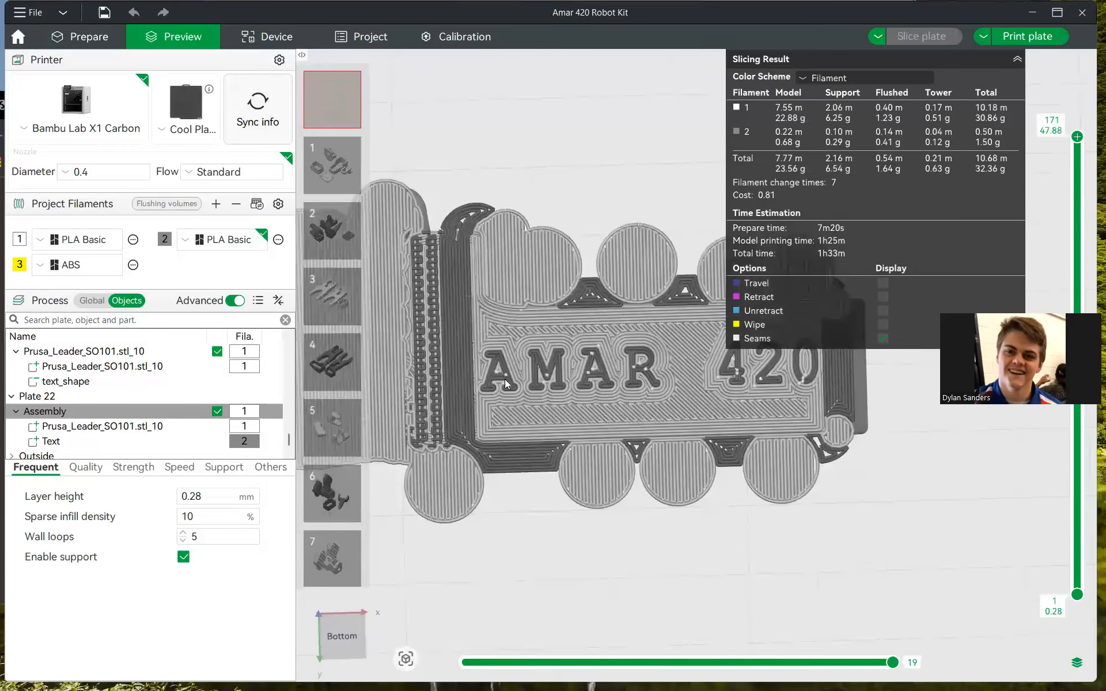
drag(920, 378, 890, 411)
scroll(879, 427, up, 3)
key(3)
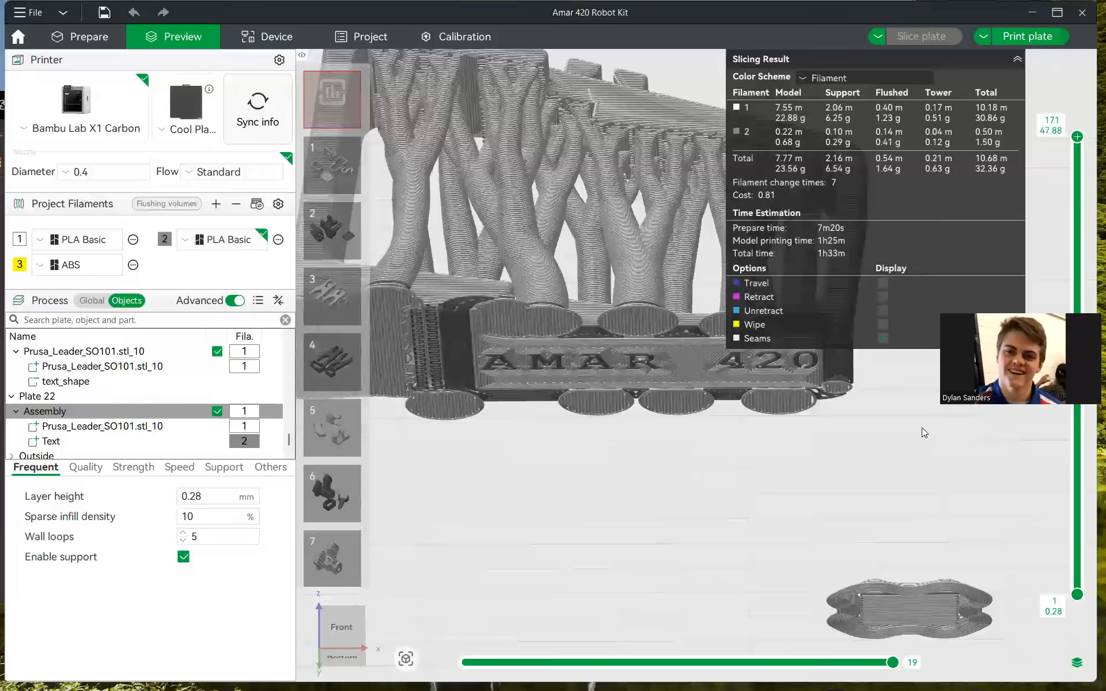
scroll(922, 428, down, 2)
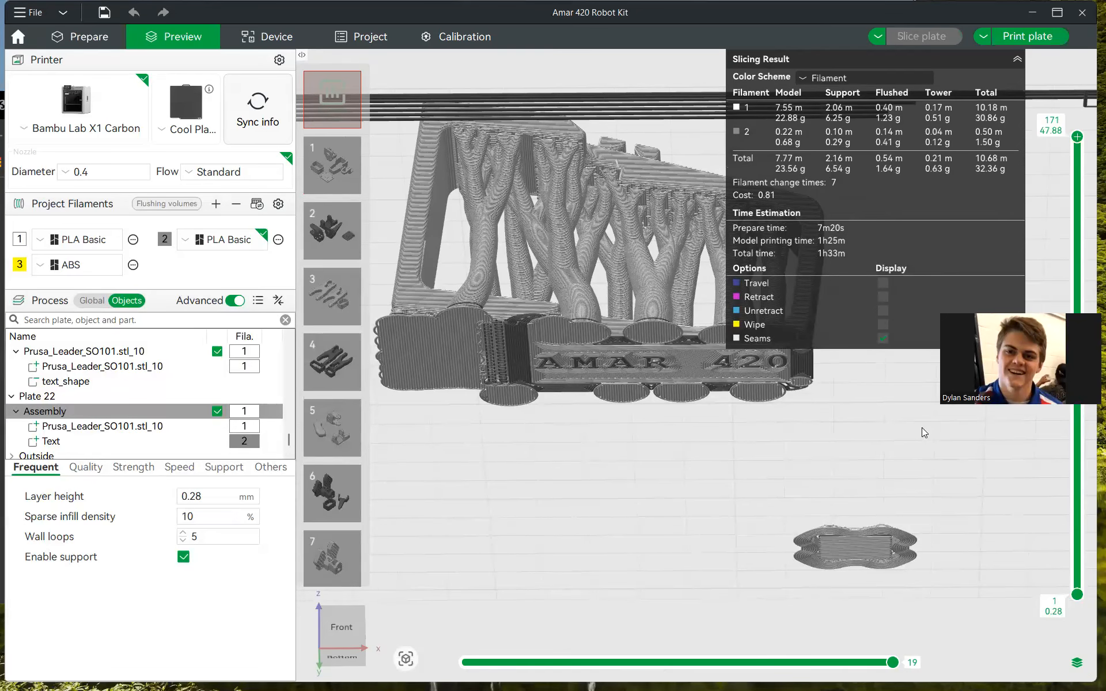
scroll(634, 428, down, 5)
drag(635, 428, 649, 478)
- Return to model preparation and lay the assembly on its broad open side so the lettered wall stands vertical
click(60, 34)
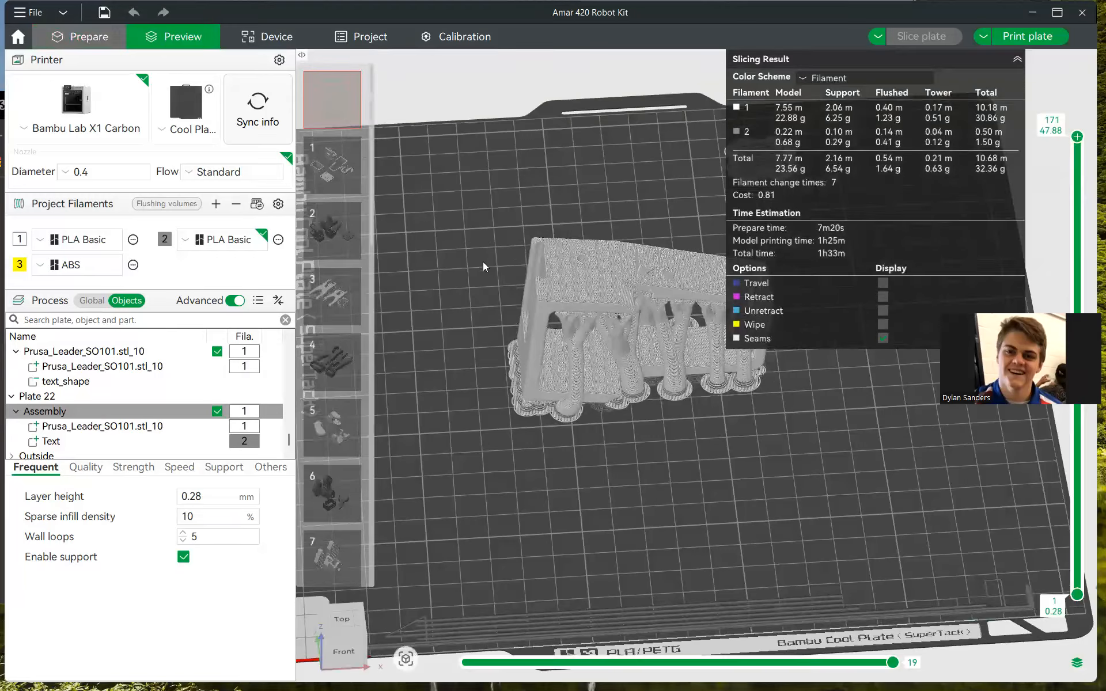
middle_drag(471, 330, 475, 439)
mouse_move(485, 443)
mouse_down()
mouse_move(477, 411)
mouse_move(472, 428)
mouse_up()
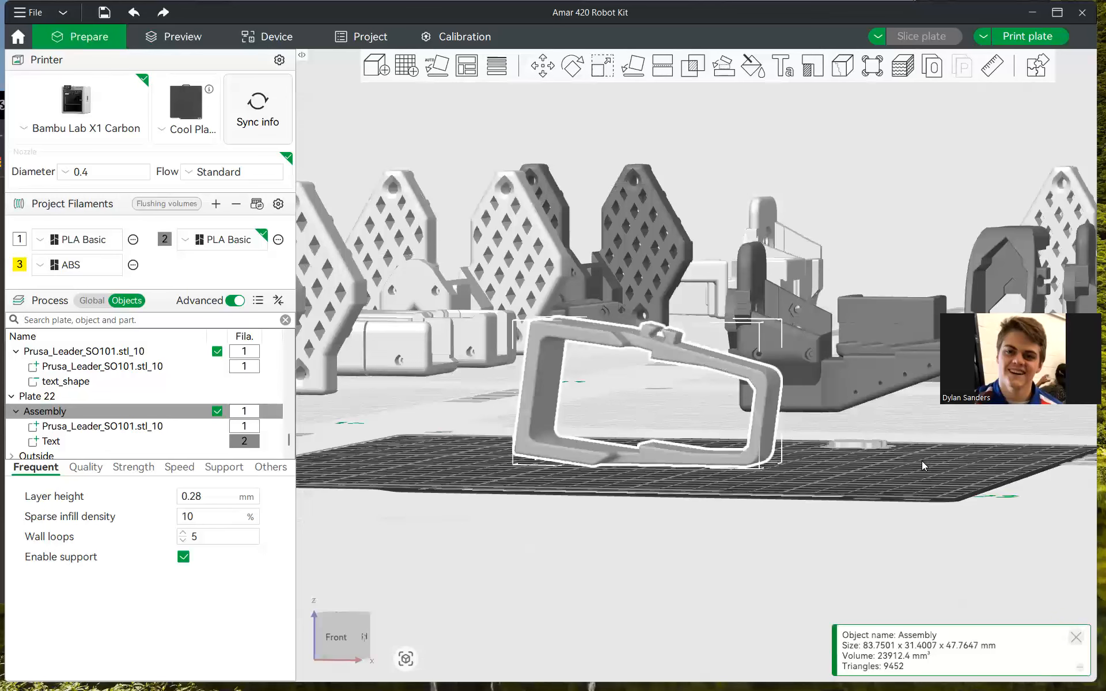
drag(922, 466, 887, 369)
drag(877, 436, 718, 472)
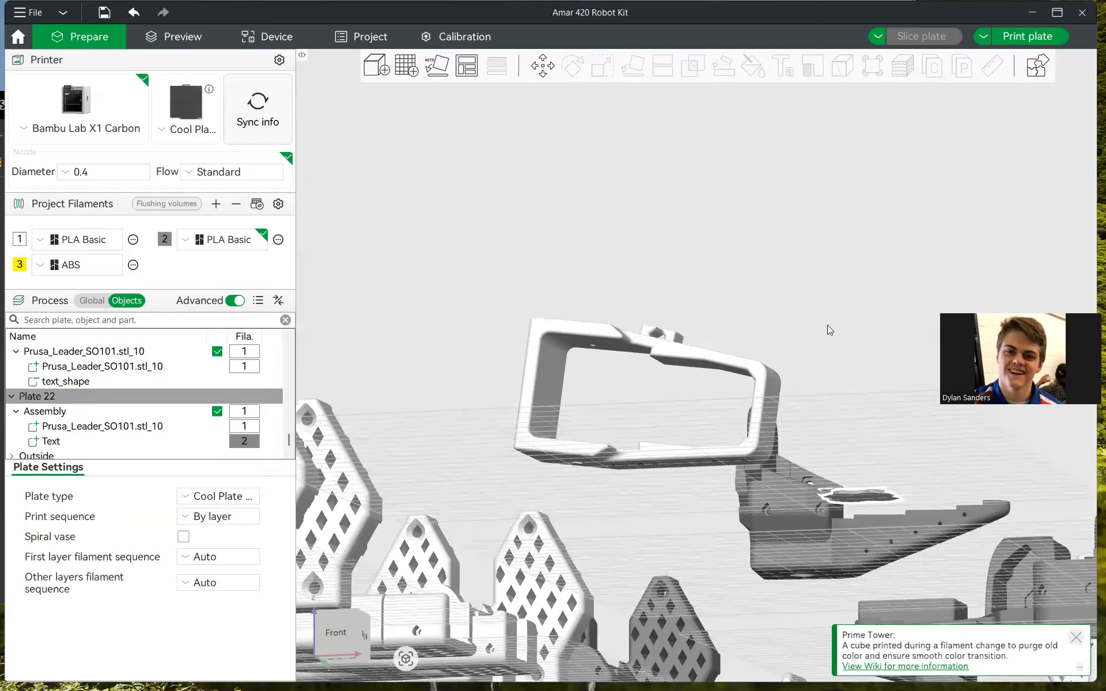
drag(828, 325, 729, 363)
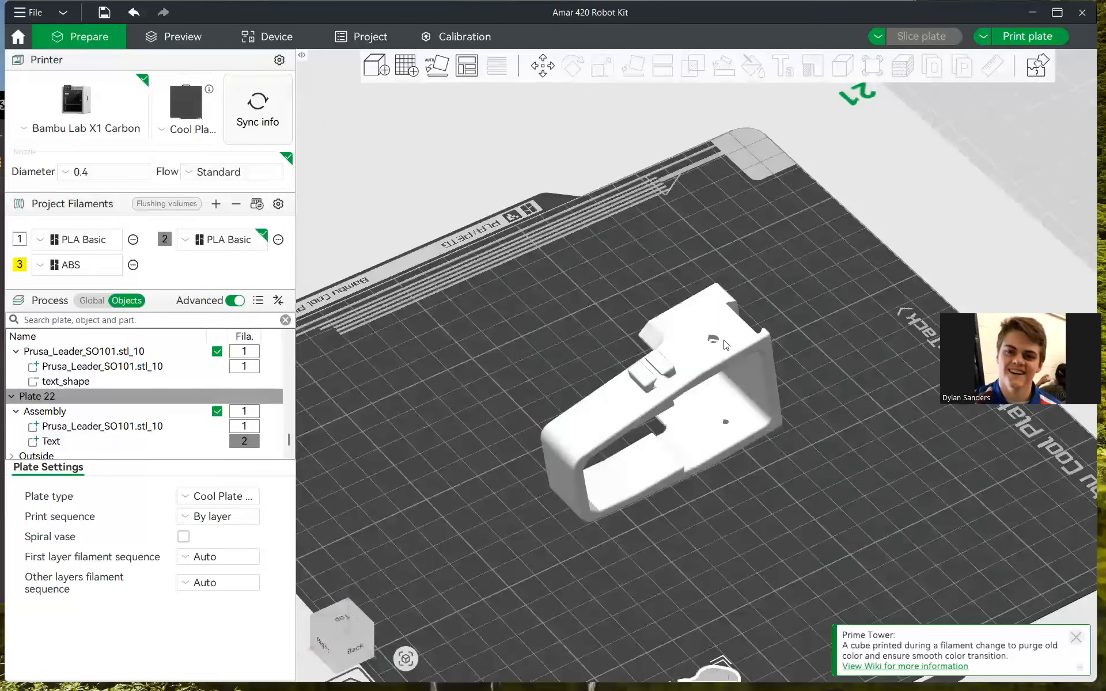
click(725, 345)
click(633, 68)
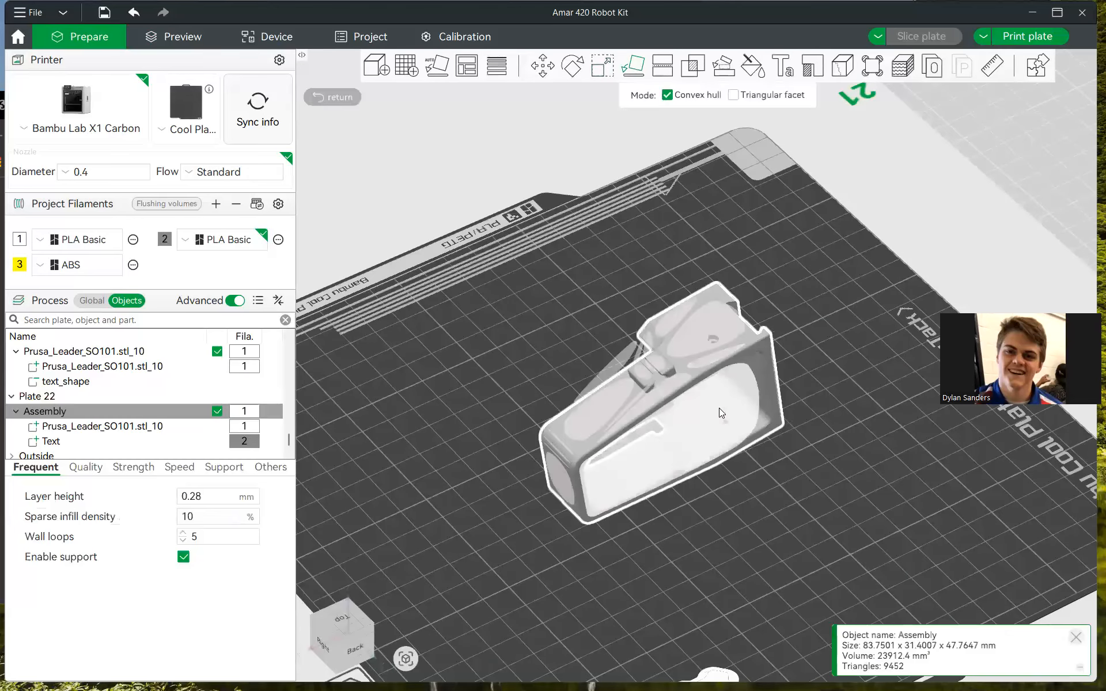
click(718, 408)
click(864, 459)
- Slice plate 22 again with the assembly in its new orientation
middle_drag(1005, 439, 1040, 434)
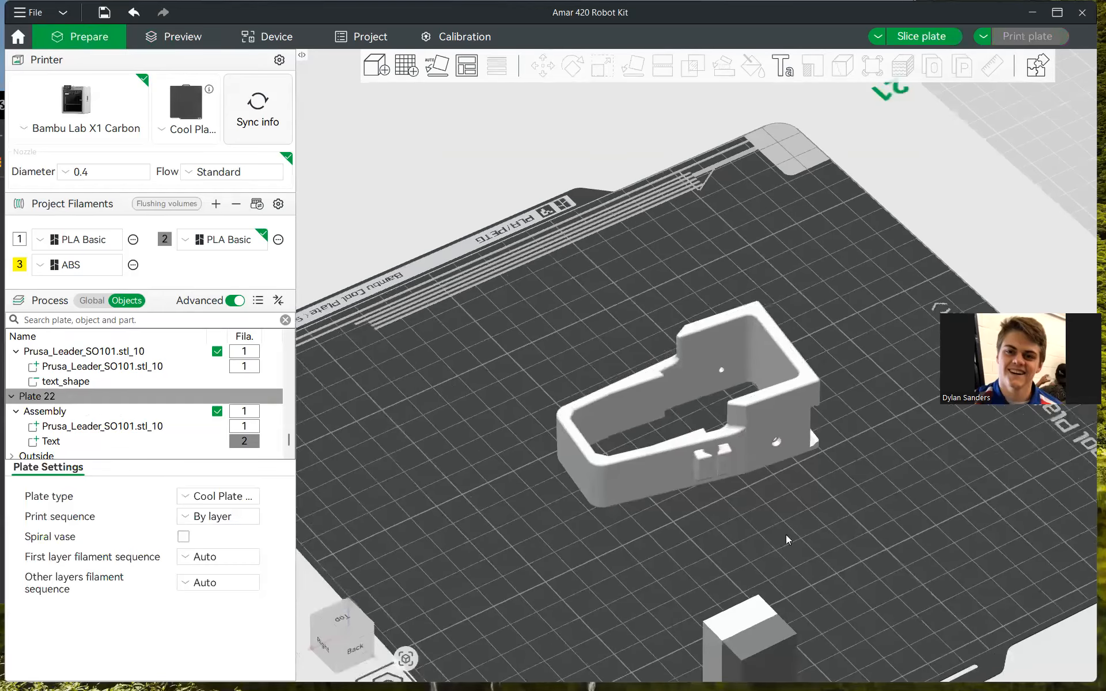
key(3)
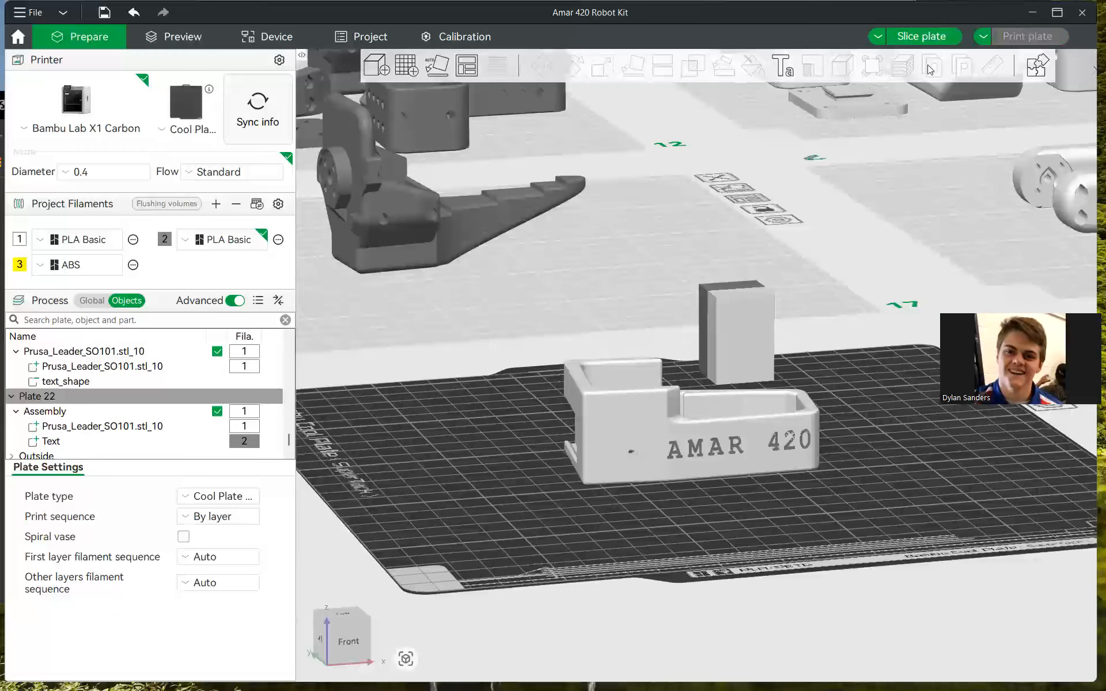
scroll(881, 458, up, 5)
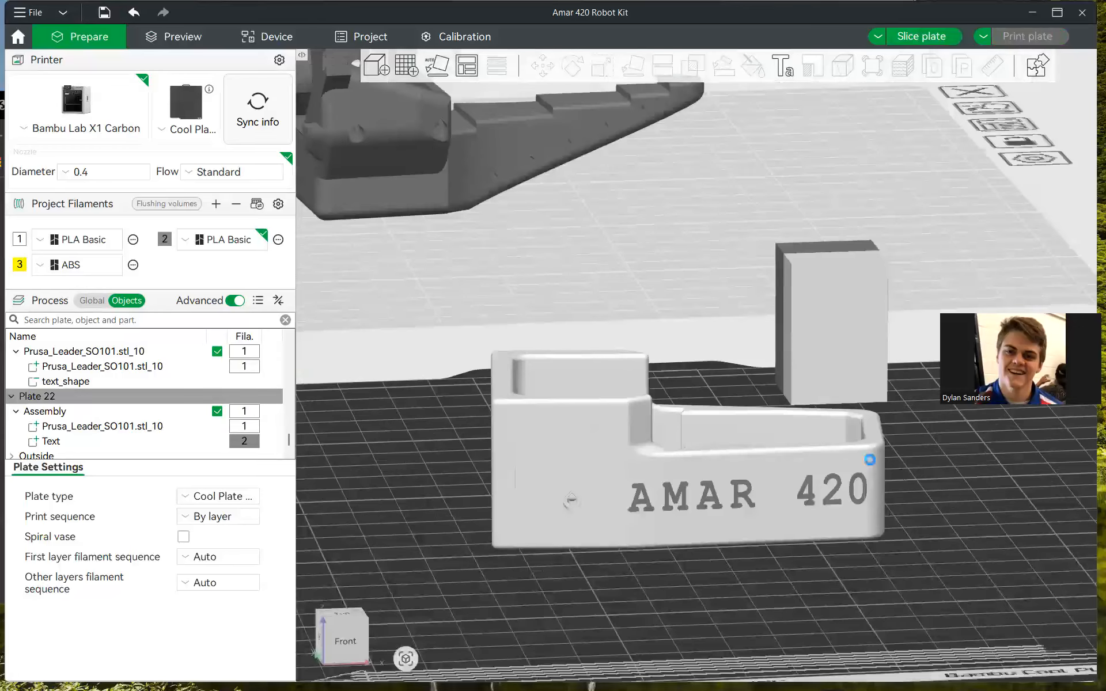
middle_drag(775, 464, 745, 454)
click(928, 37)
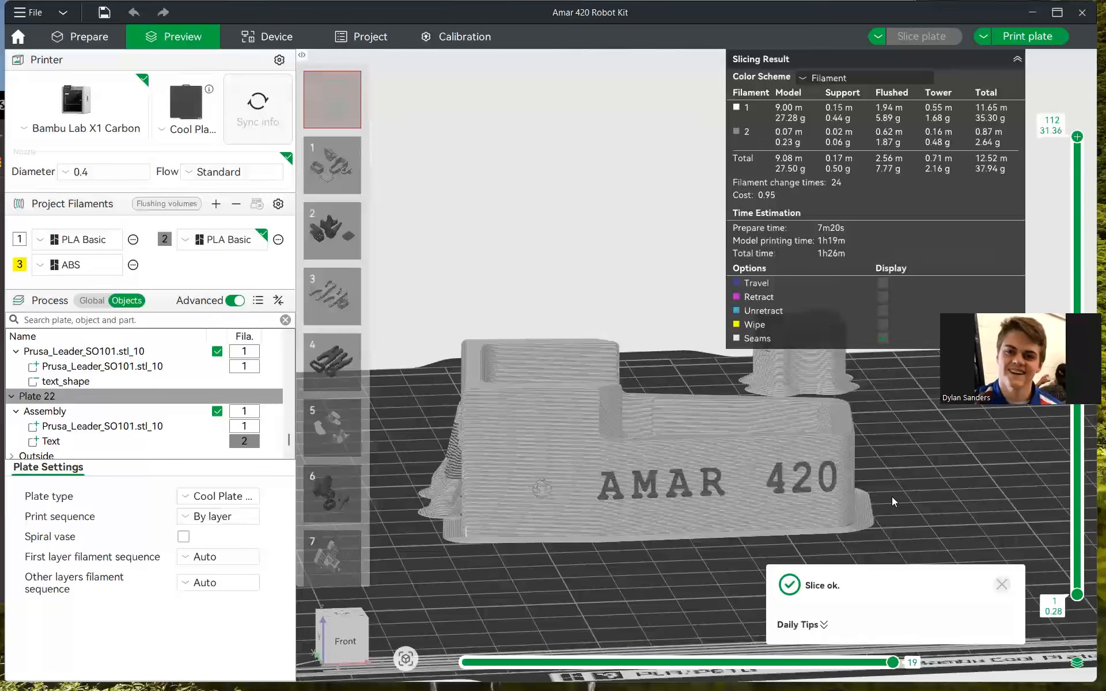
- Examine the sliced preview's AMAR 420 lettering on the vertical wall up close and from several angles
scroll(935, 458, up, 3)
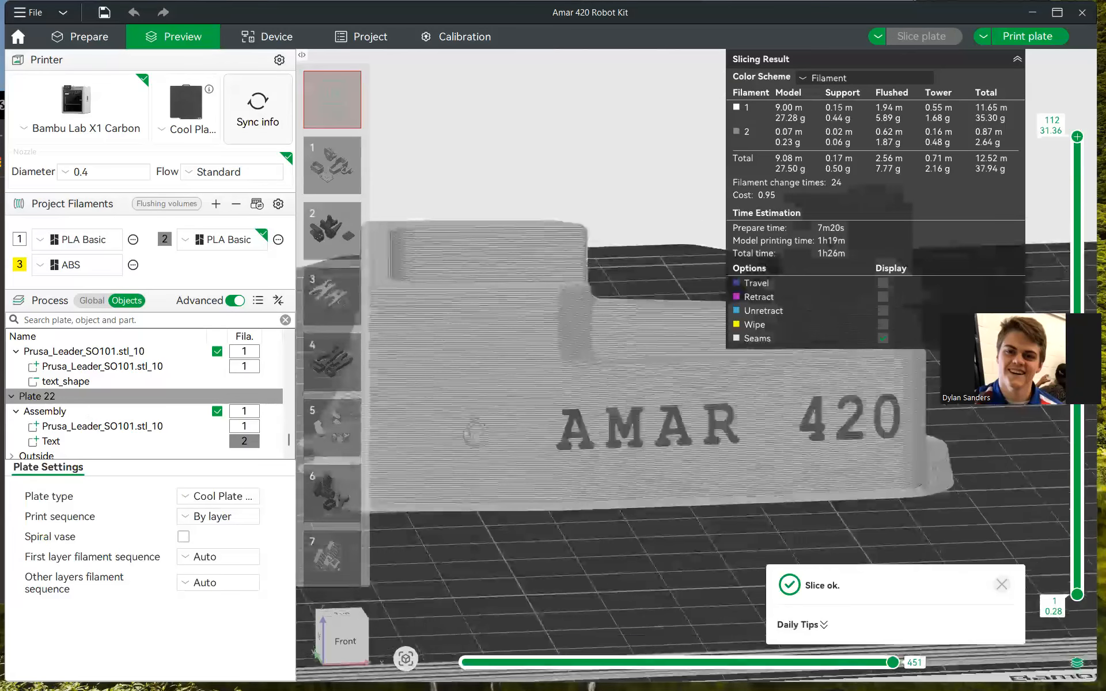
scroll(621, 176, up, 5)
scroll(632, 167, down, 2)
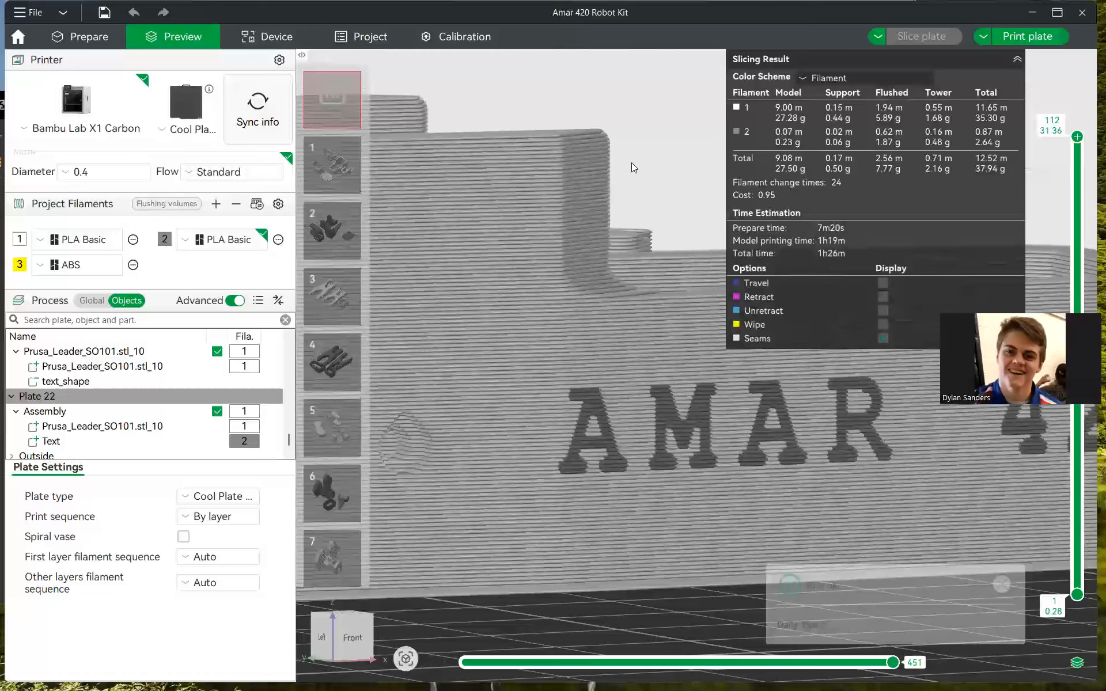
scroll(616, 171, up, 4)
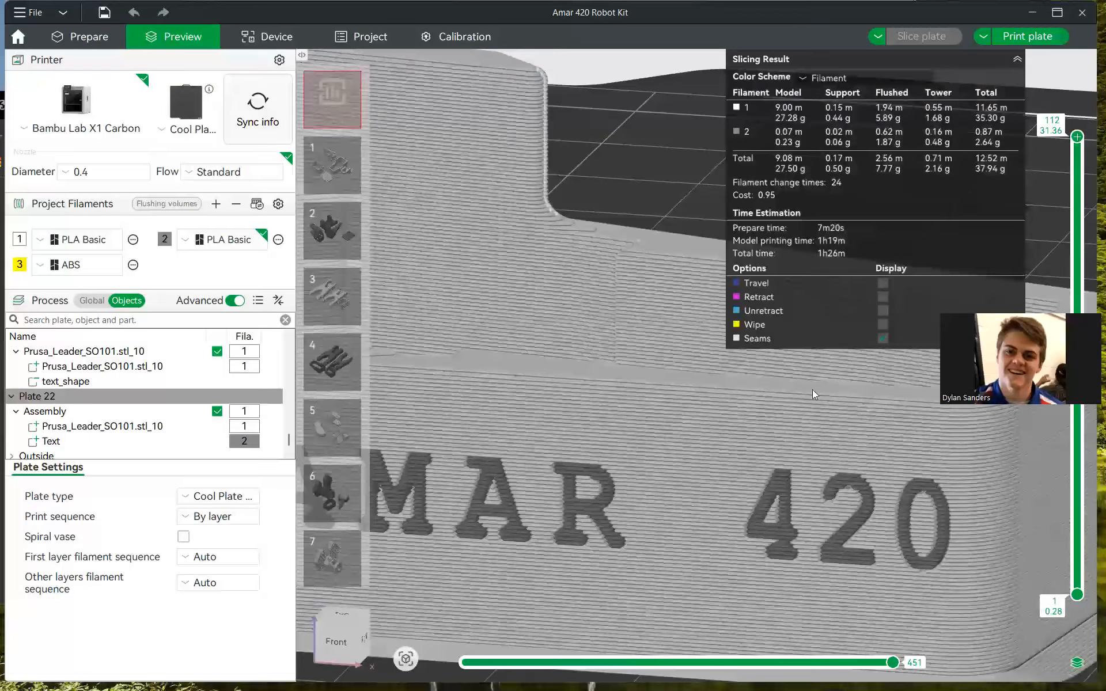
scroll(929, 456, down, 5)
drag(938, 449, 941, 438)
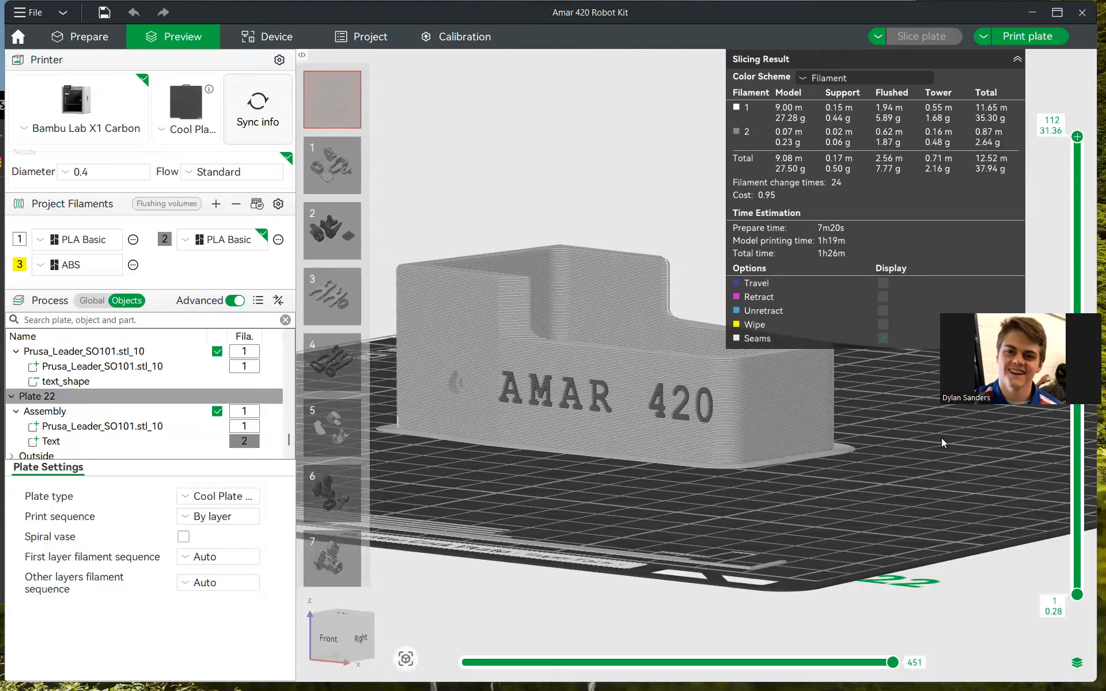
key(0)
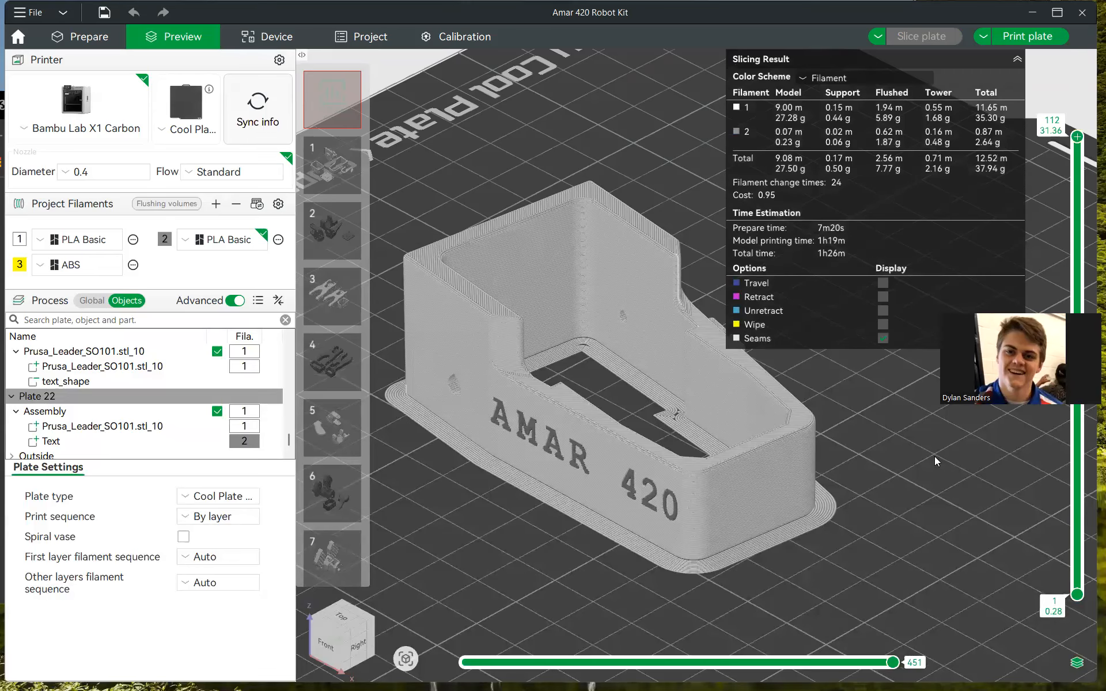
scroll(934, 461, down, 1)
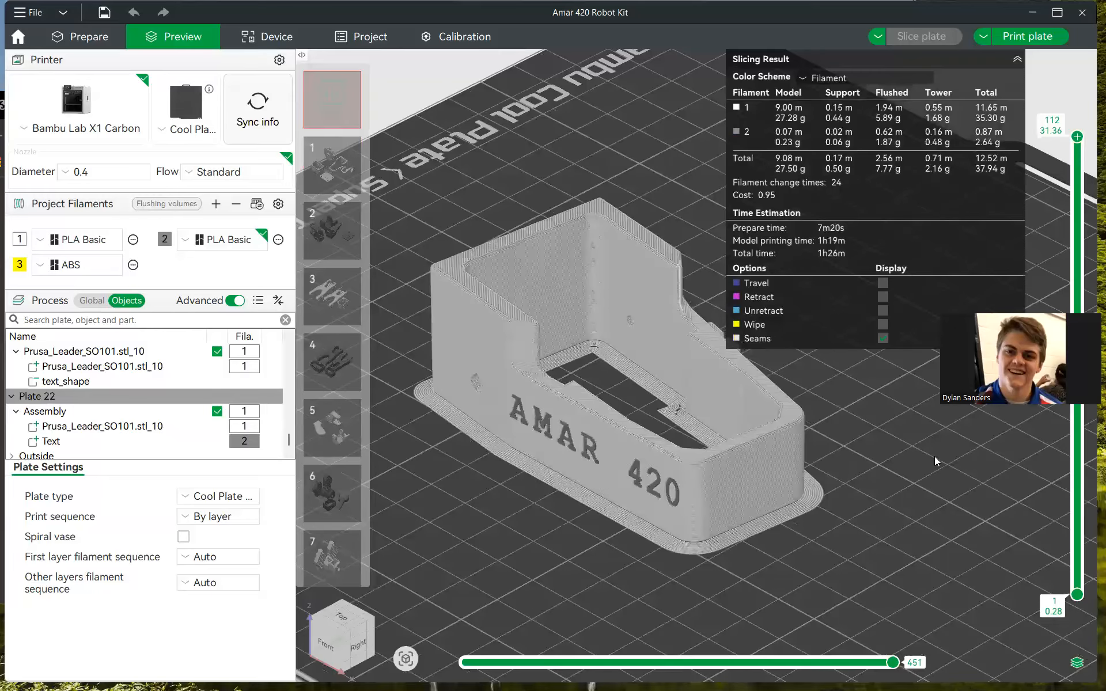
scroll(934, 456, down, 1)
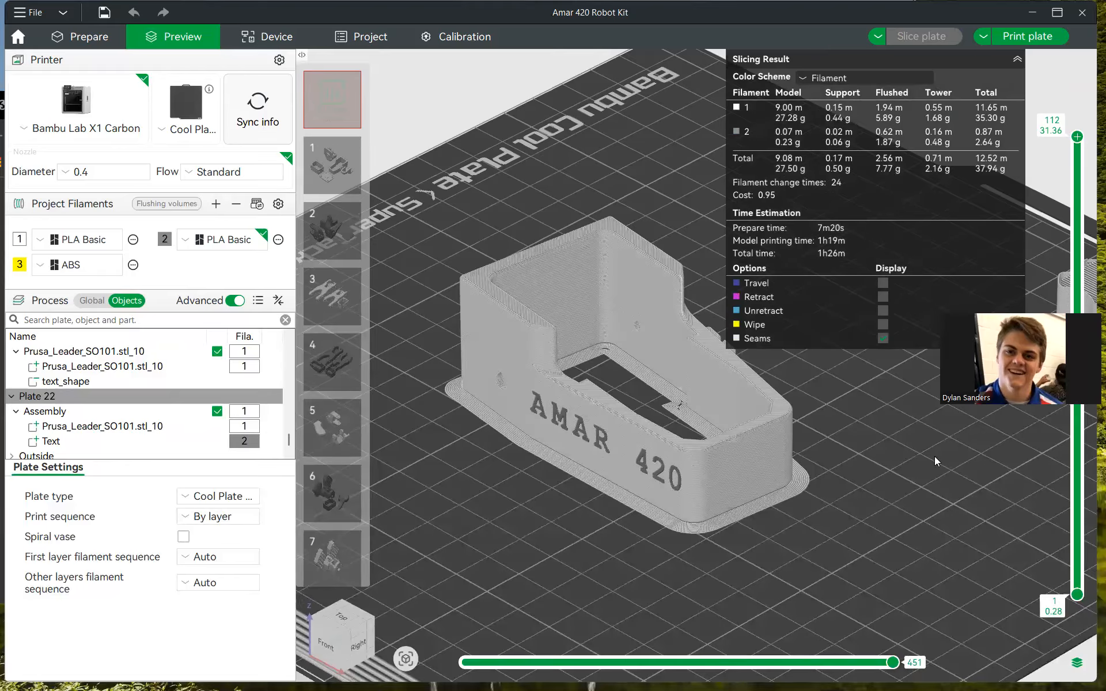
- Switch to Google Chrome and open MakerLab on the MakerWorld site
key(super+d)
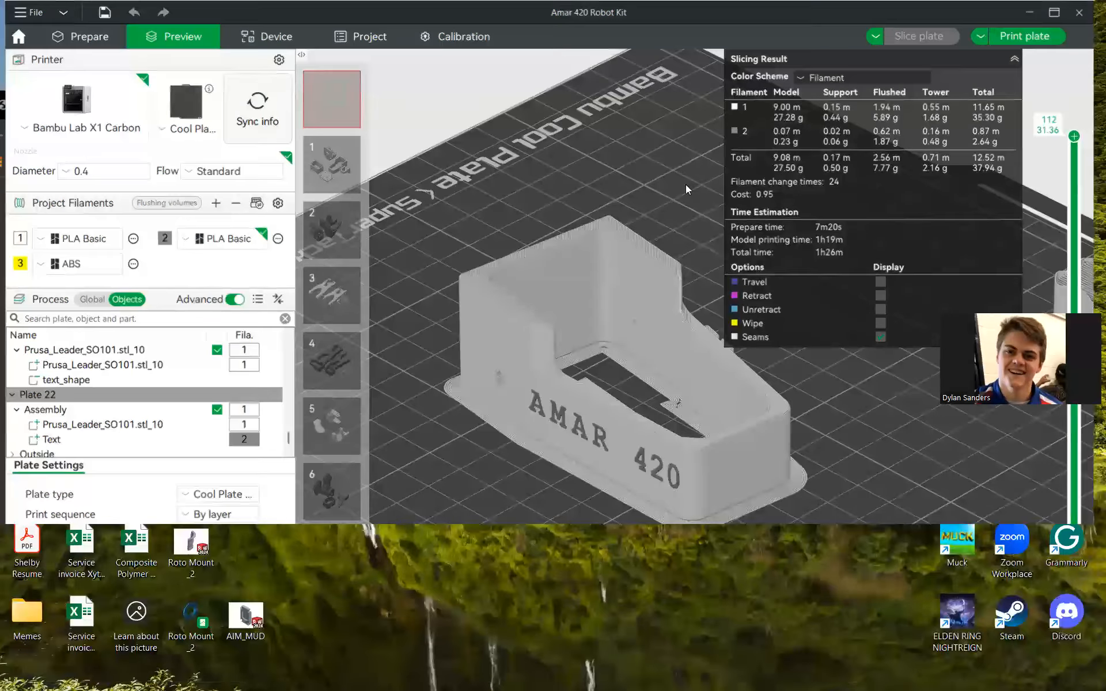
key(super+Tab)
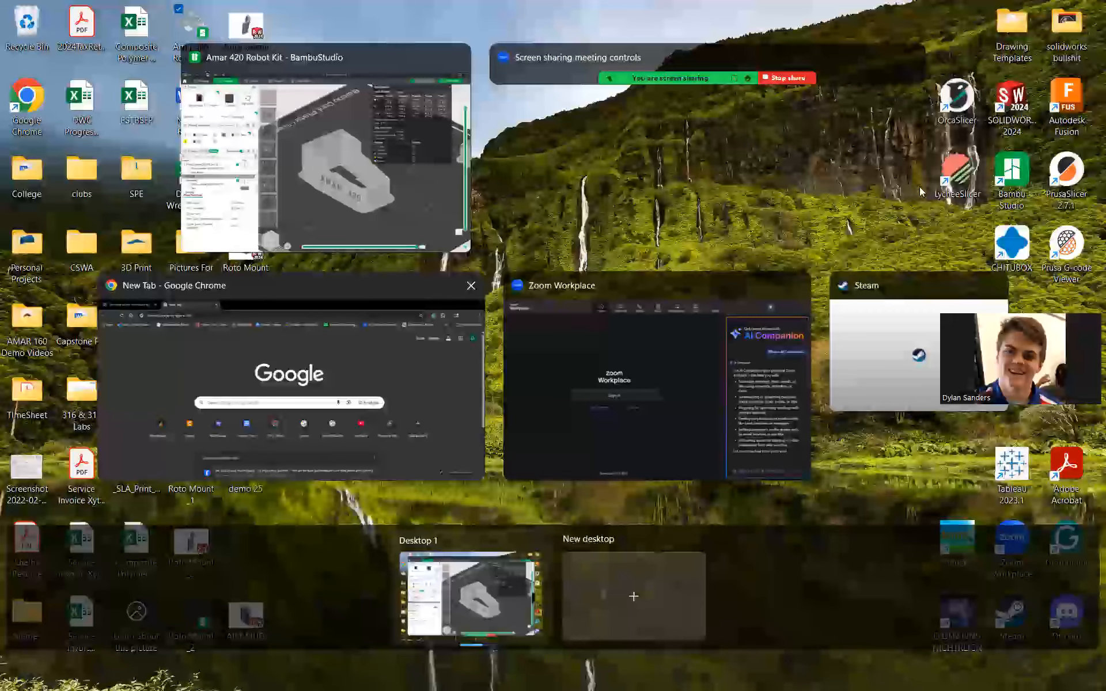
click(291, 380)
click(925, 159)
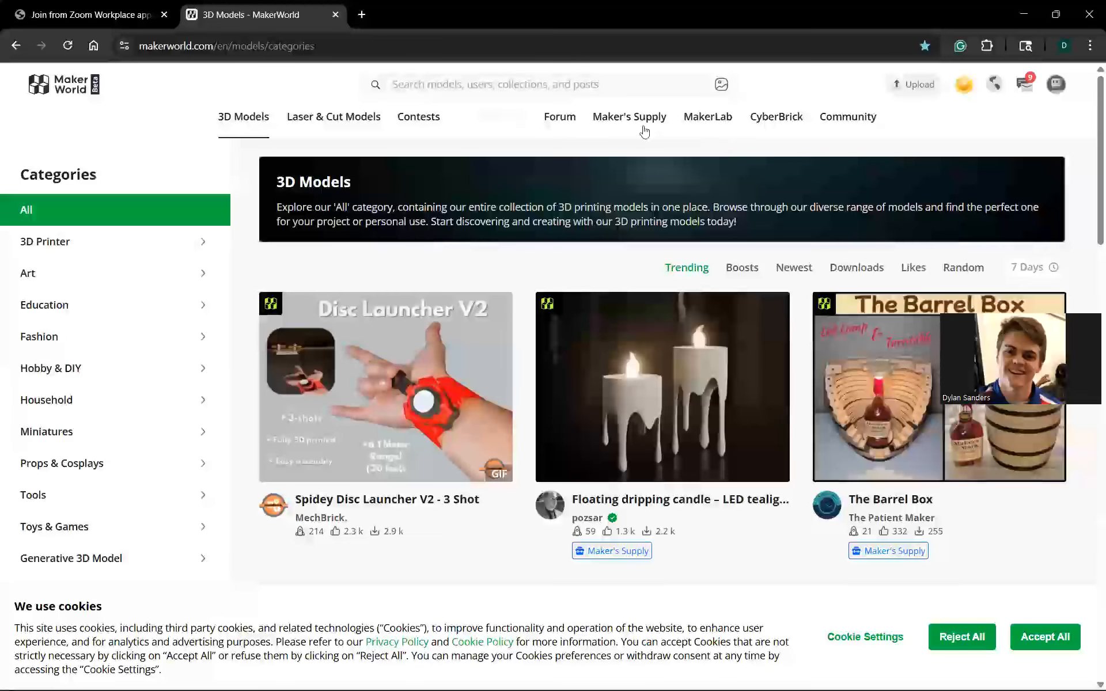
click(710, 121)
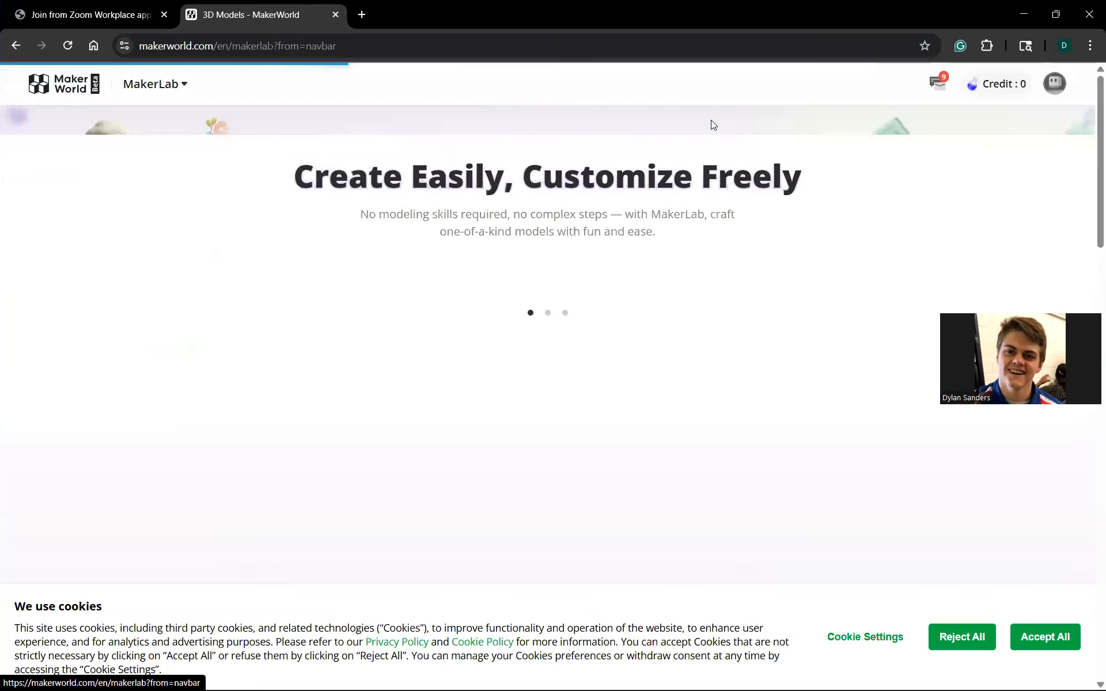
- Open the Image to Keychain tool from MakerLab's modeling tools and look through the saved keychain drafts
scroll(477, 401, down, 10)
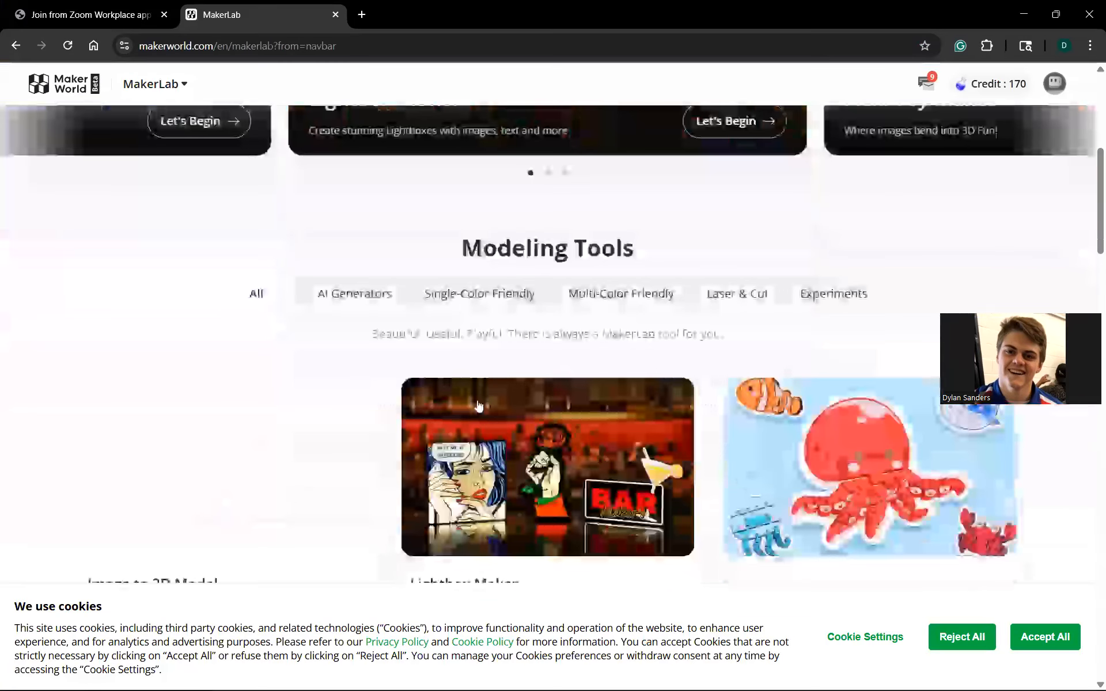
scroll(478, 403, down, 3)
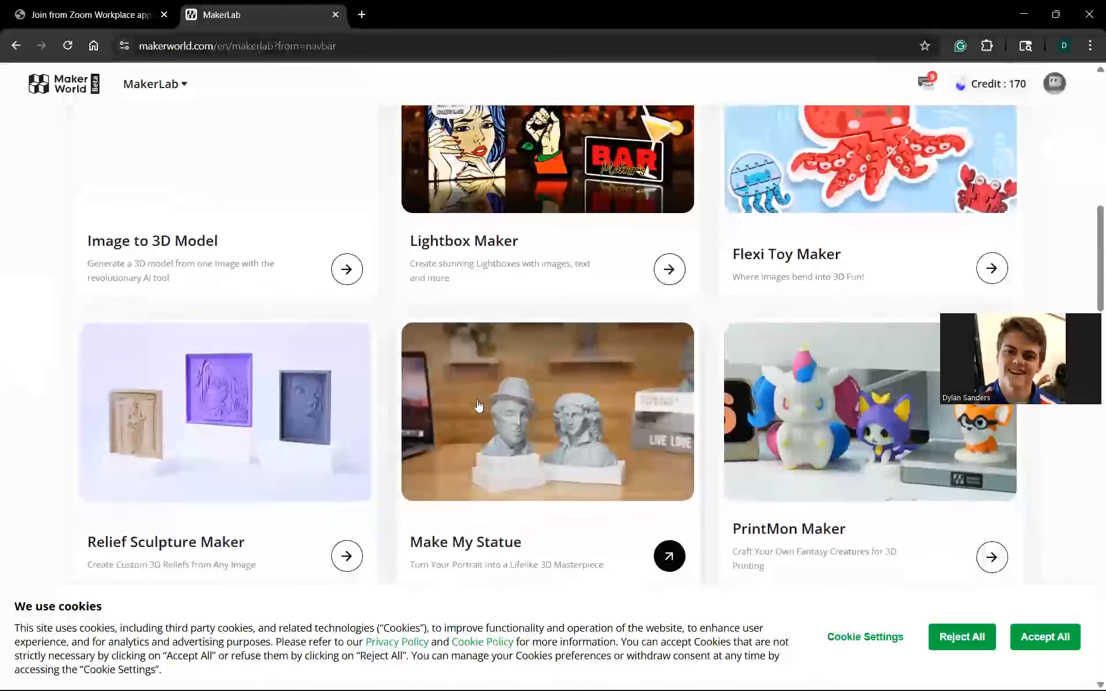
scroll(478, 405, down, 8)
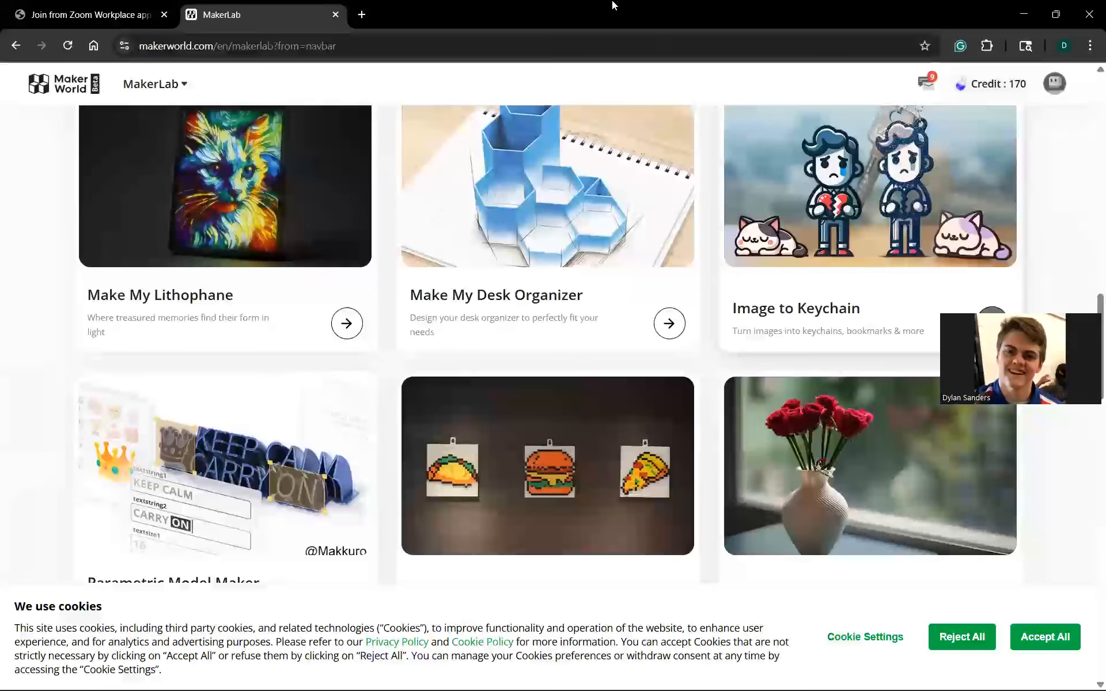
scroll(538, 338, down, 7)
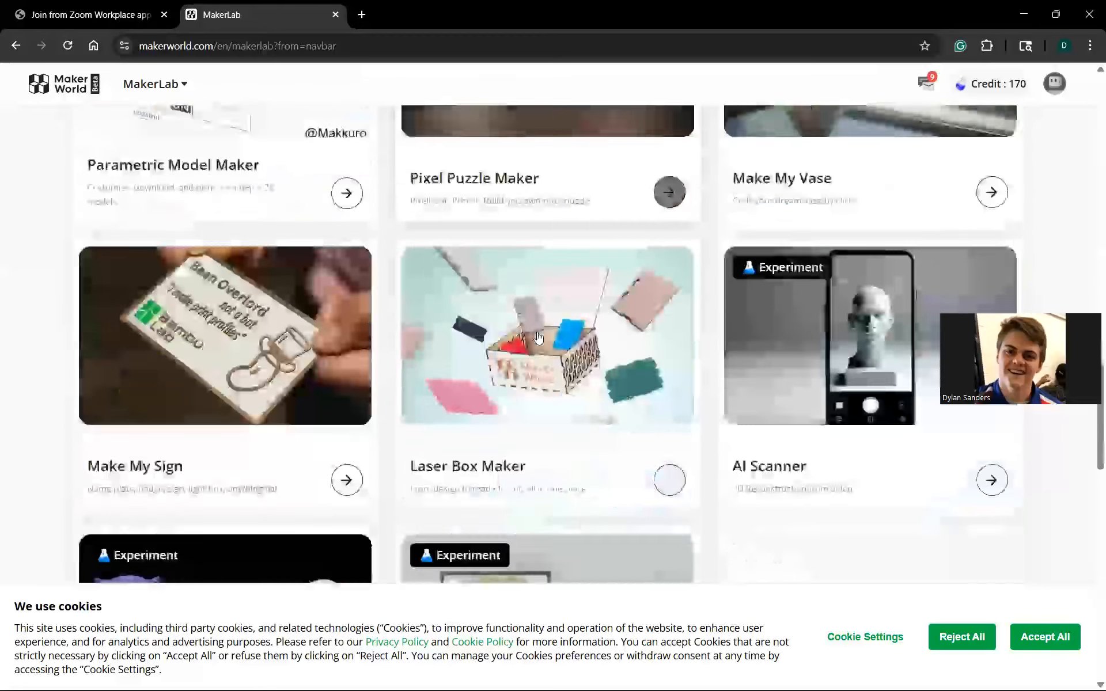
scroll(905, 253, up, 9)
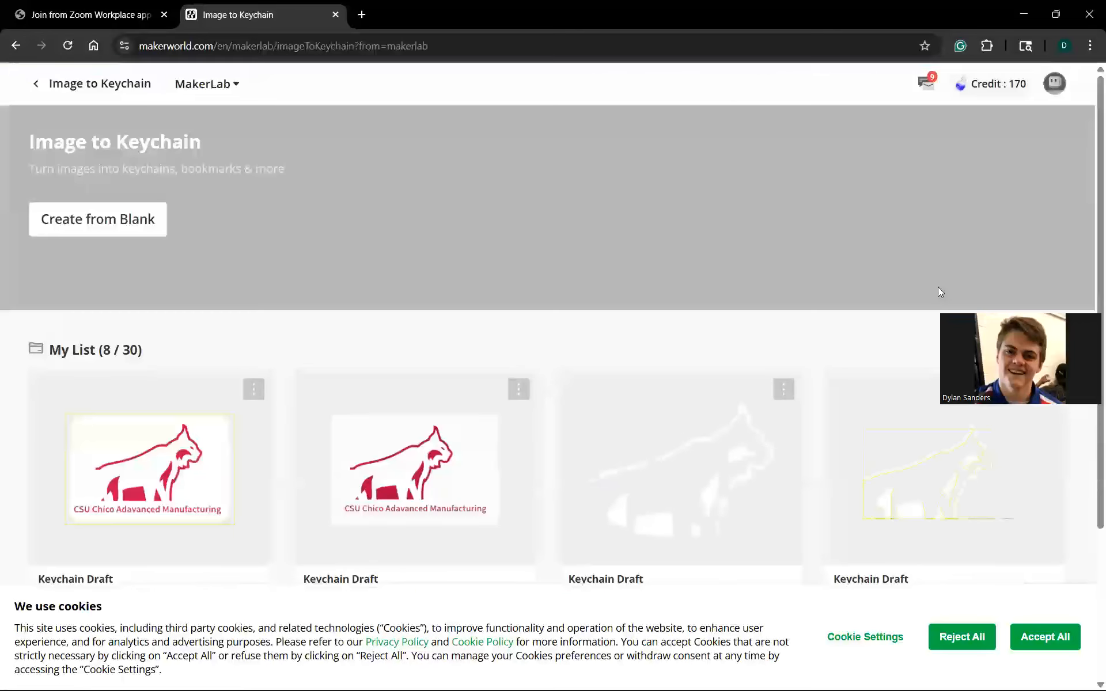
scroll(495, 409, down, 3)
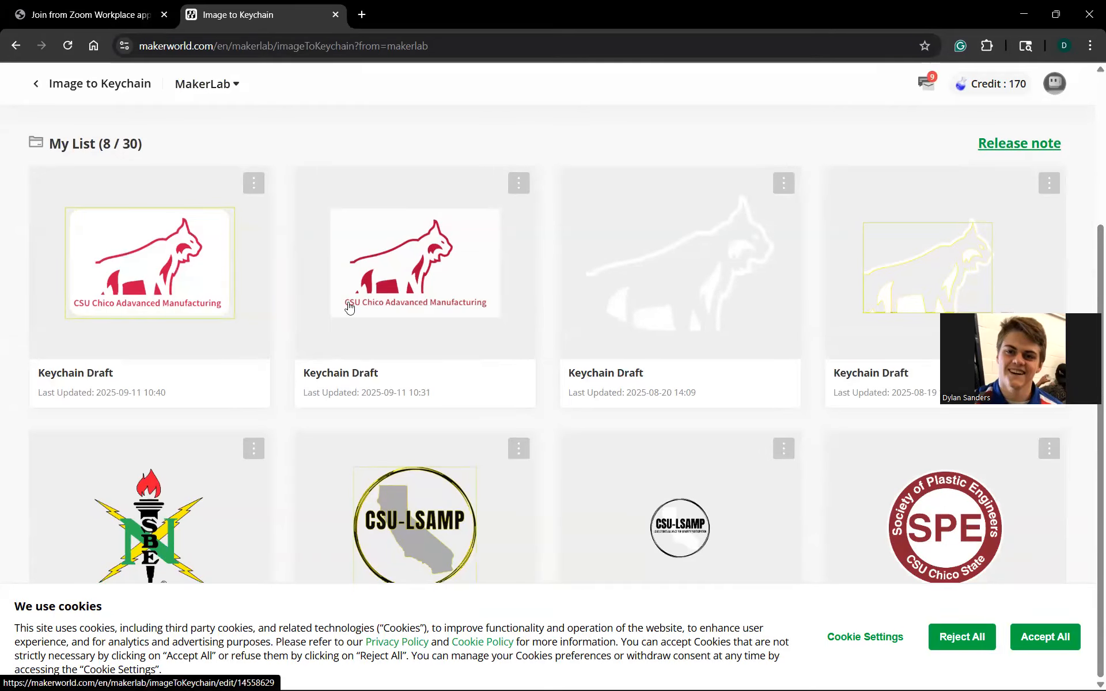
scroll(504, 255, up, 1)
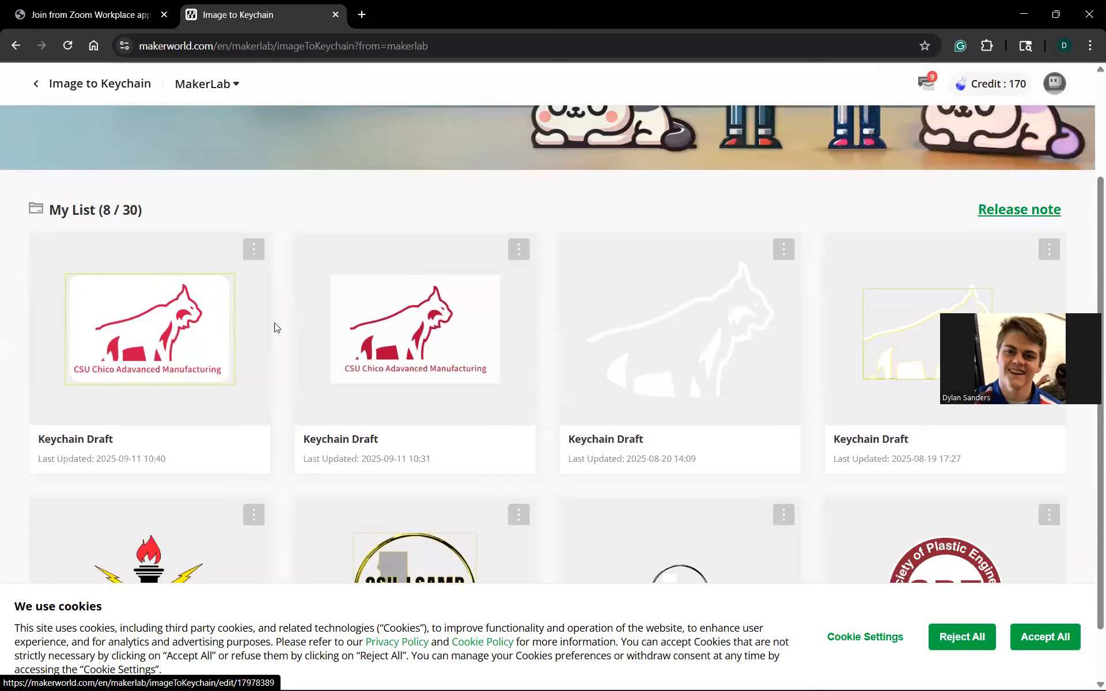
click(349, 346)
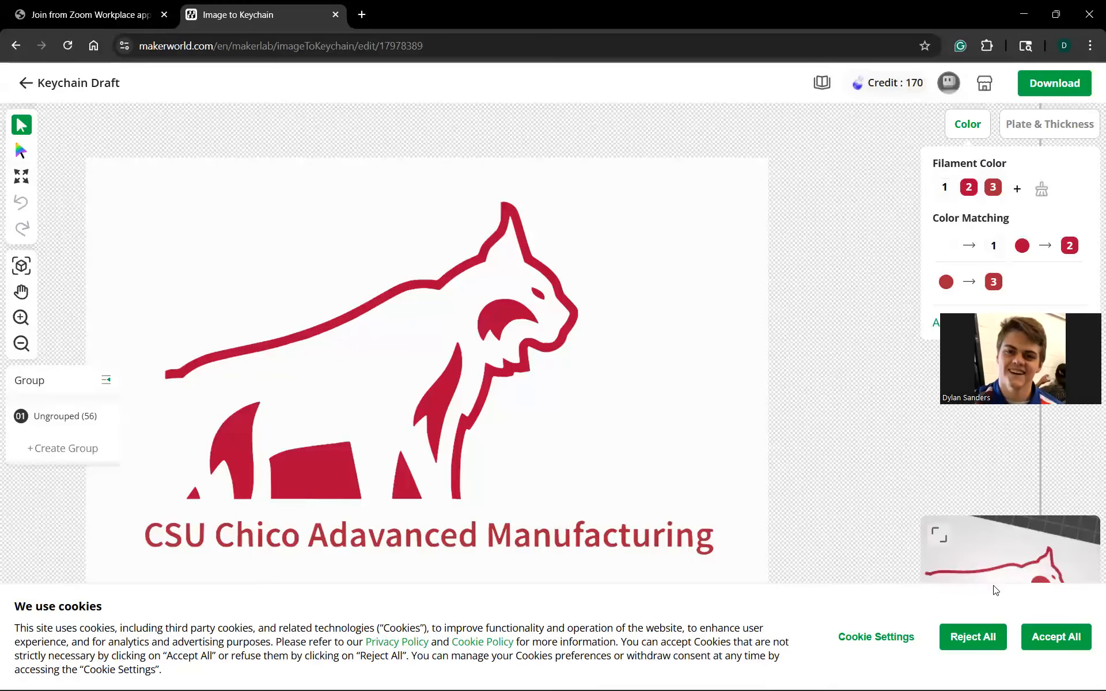
click(983, 639)
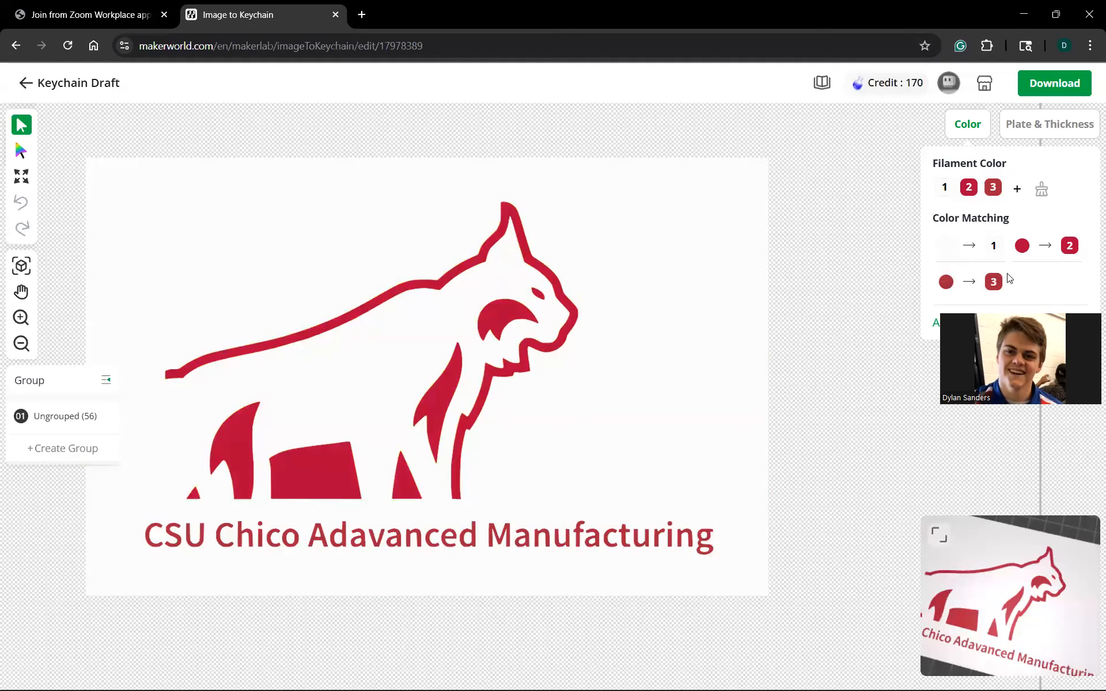
- Match the lettering's red to filament 2 instead of filament 3
mouse_move(999, 287)
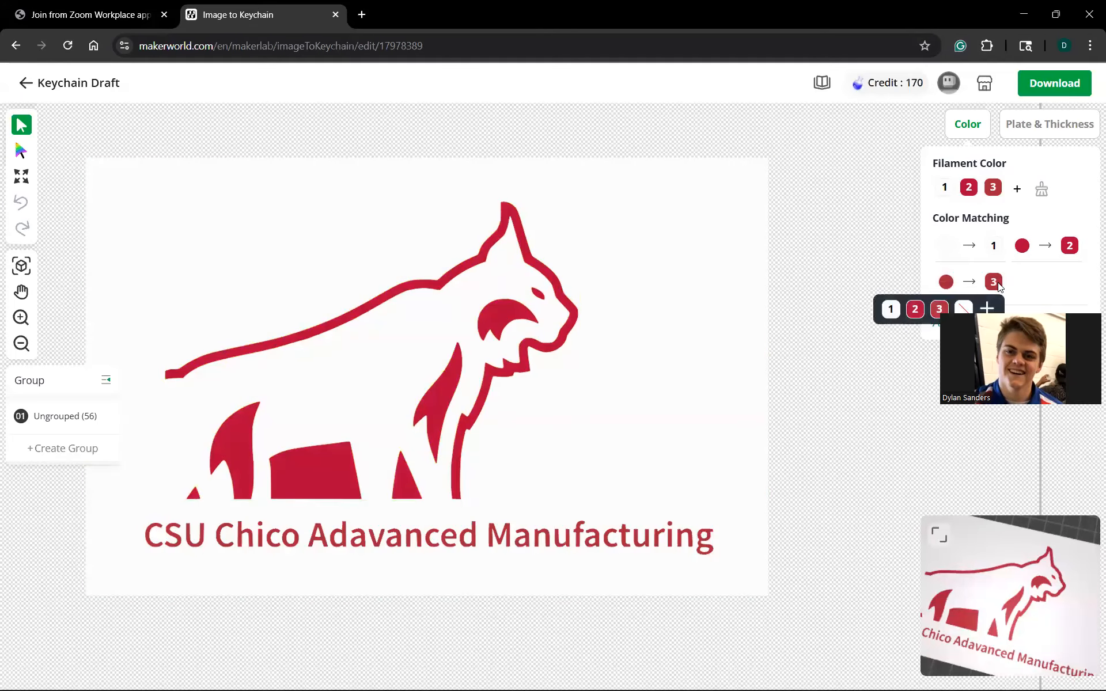
click(915, 309)
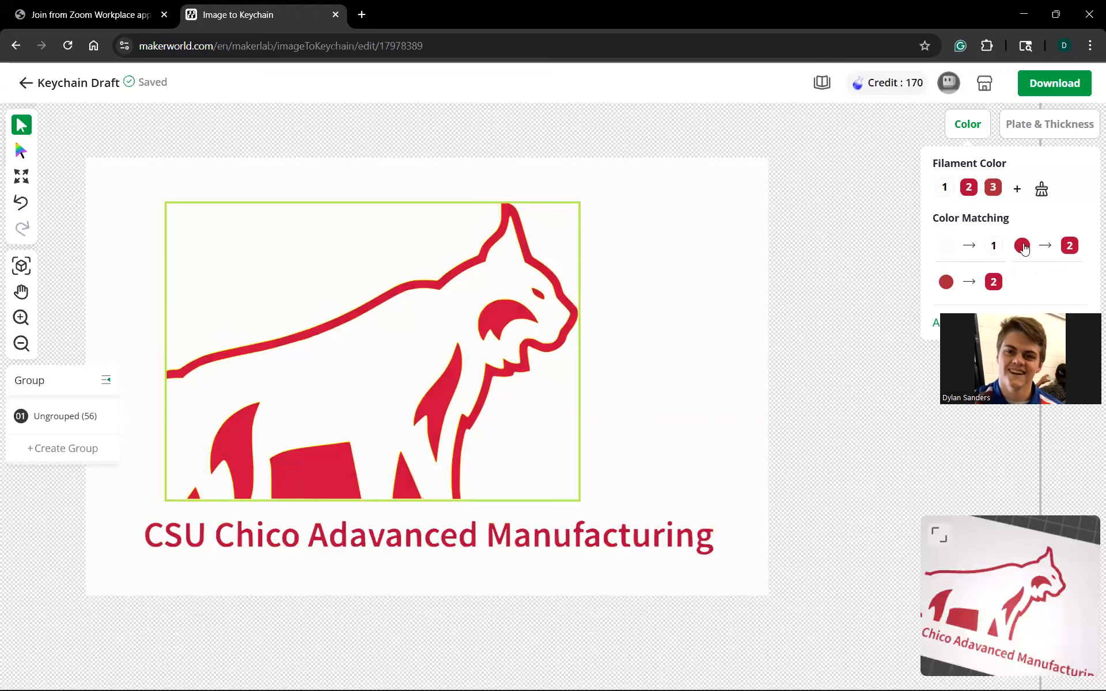
- Try matching the wildcat's red to transparent, and set it back to filament 2
click(1069, 246)
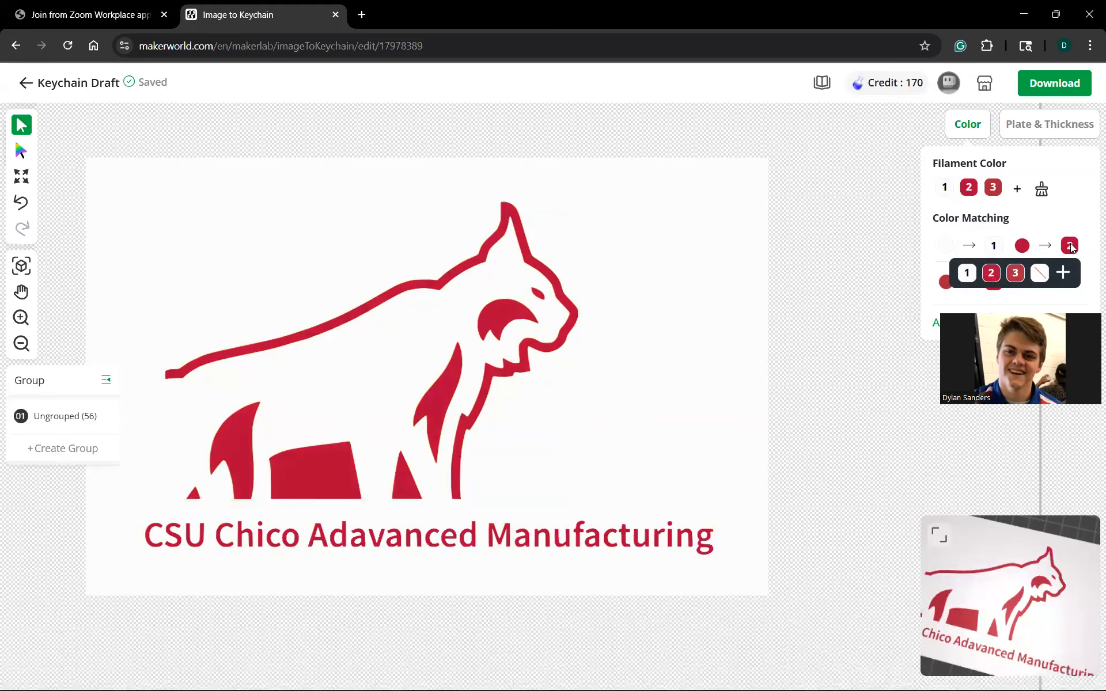
click(1041, 274)
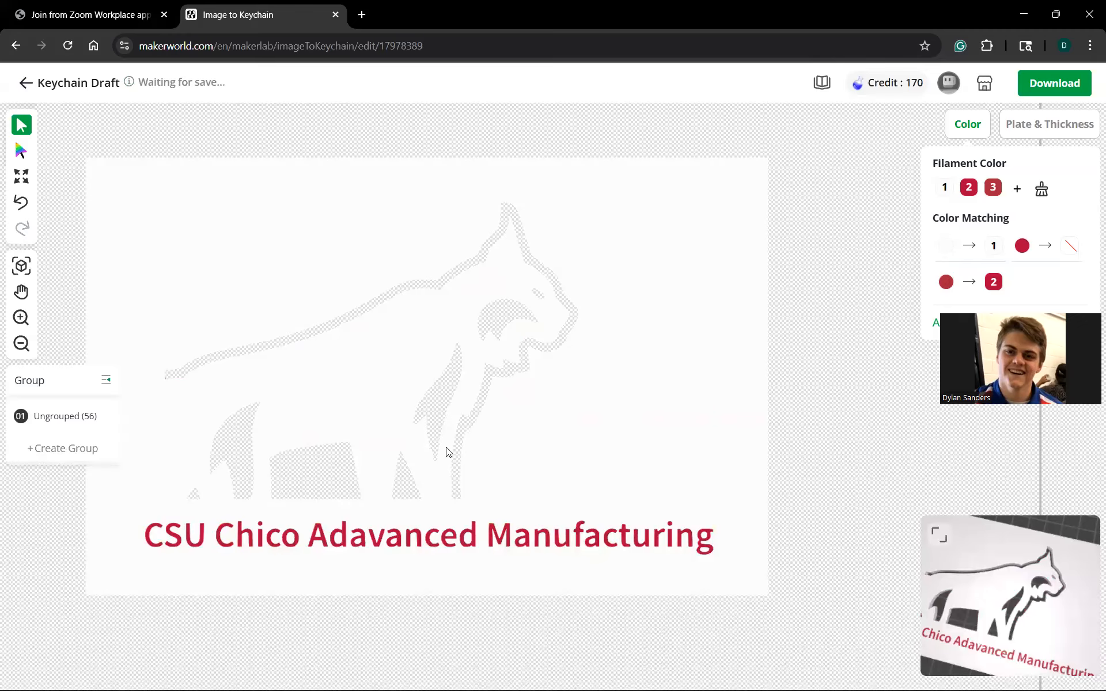
click(1069, 247)
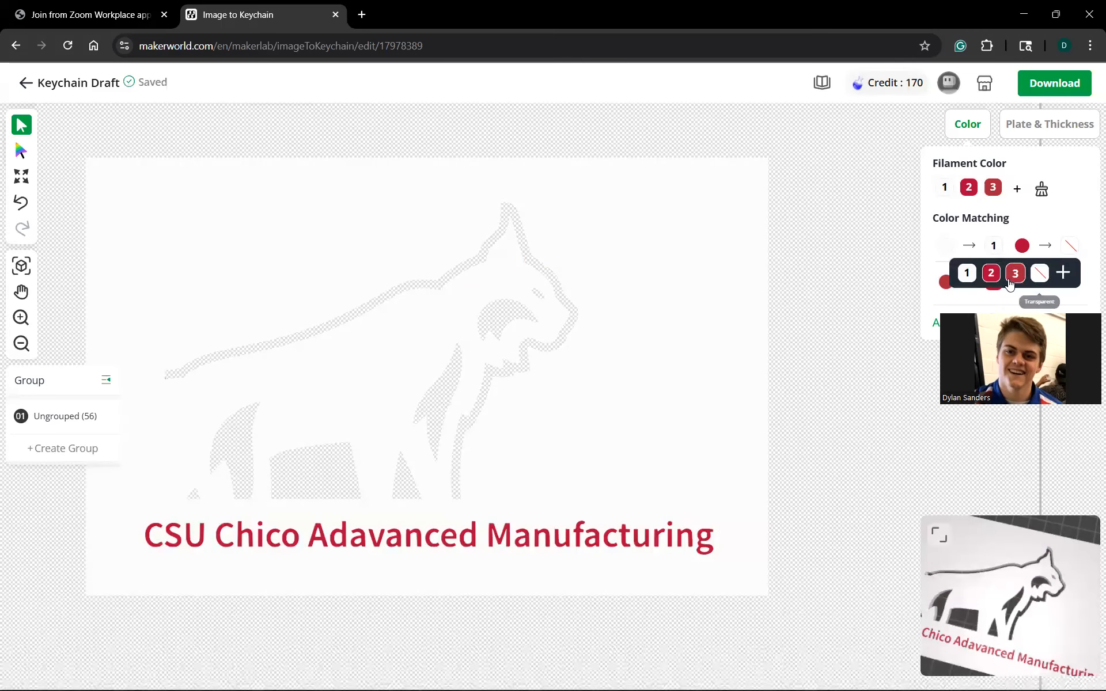
click(991, 272)
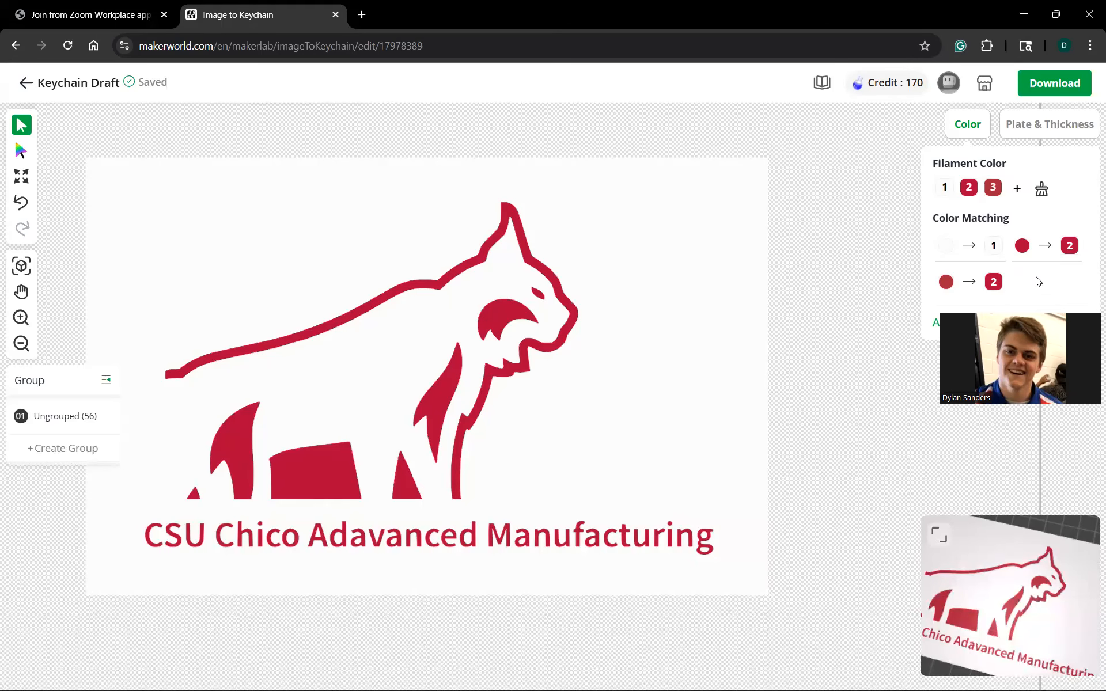
- Export the keychain design to Make My Sign as a new project and deselect the artwork on the sign
click(1045, 89)
mouse_move(642, 461)
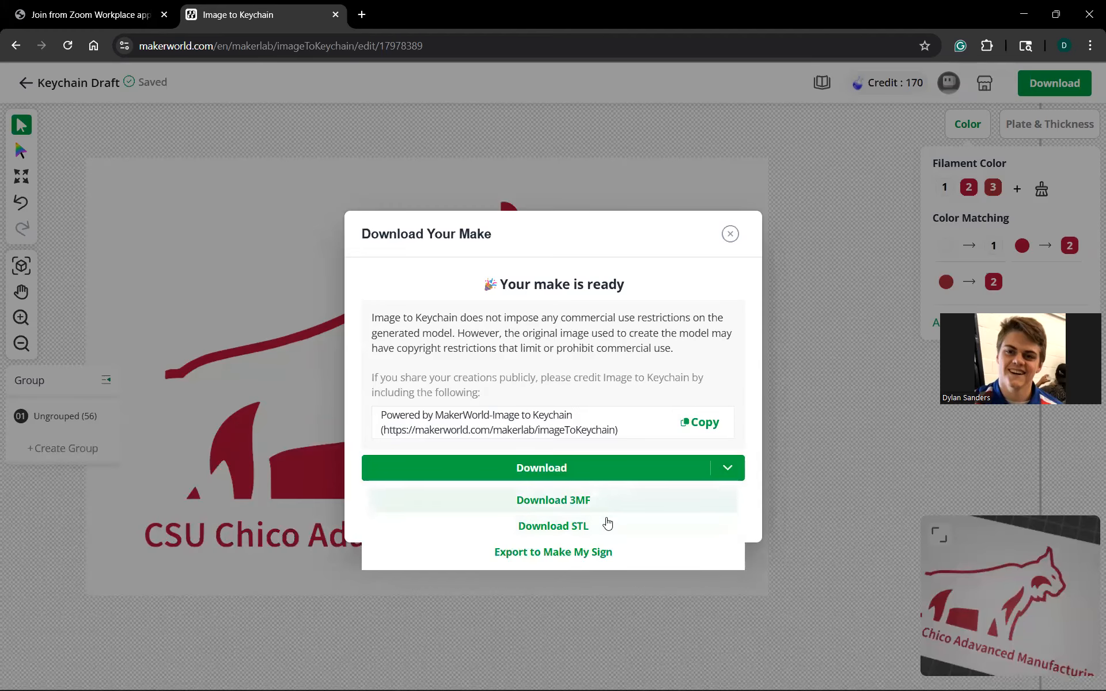
click(544, 557)
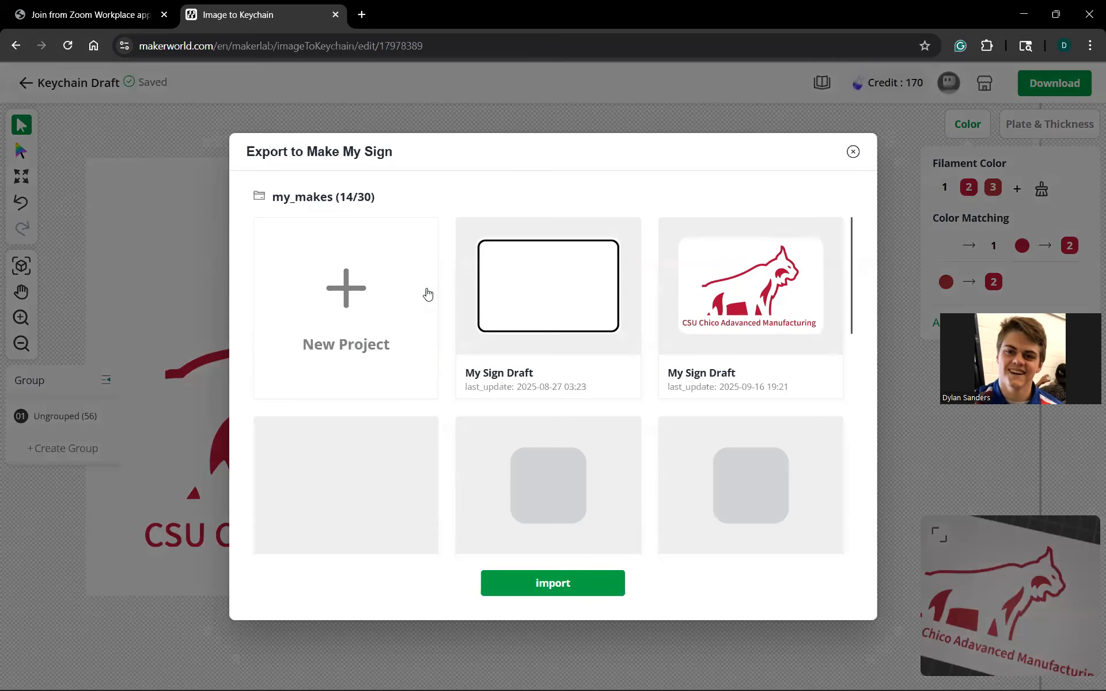
click(354, 351)
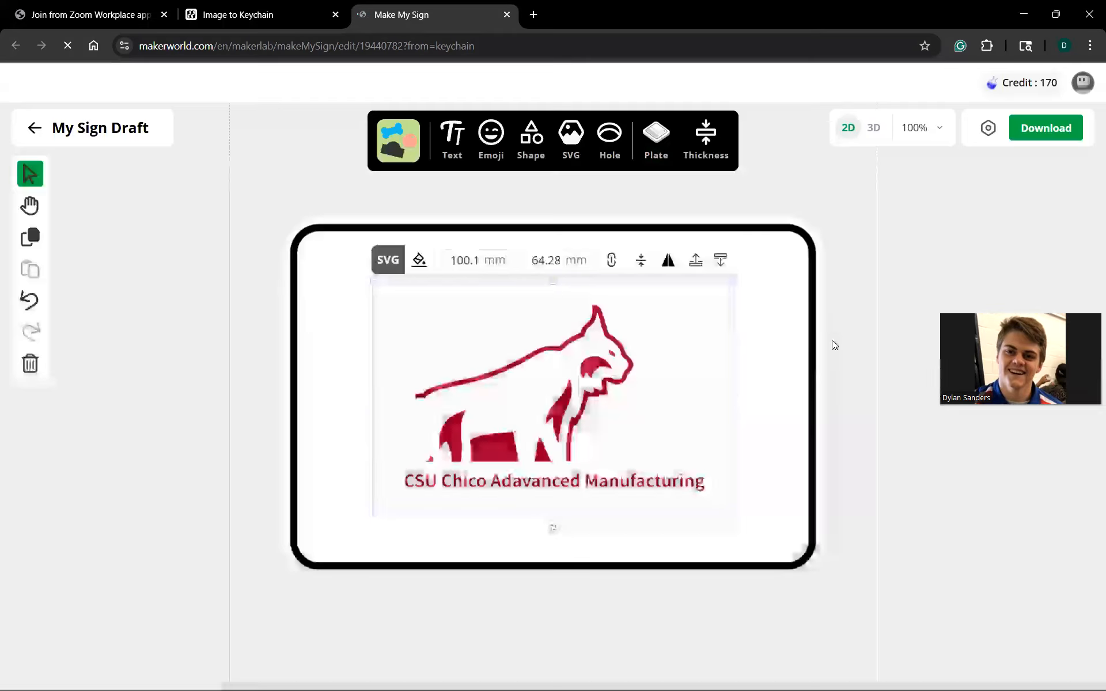
click(831, 336)
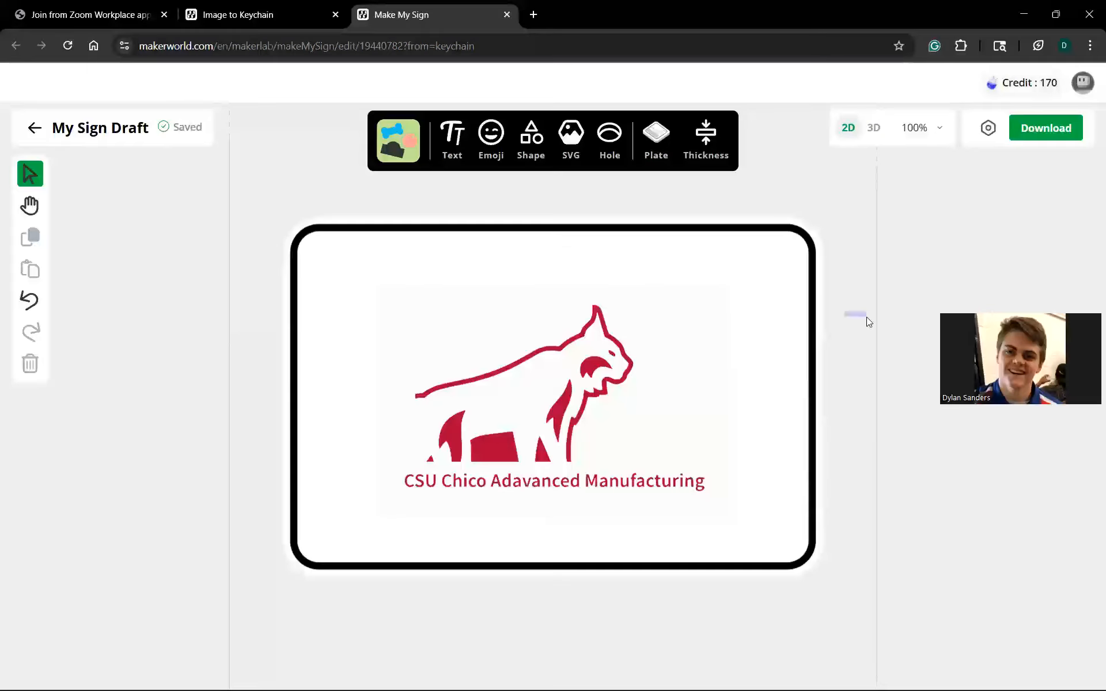
scroll(856, 284, up, 1)
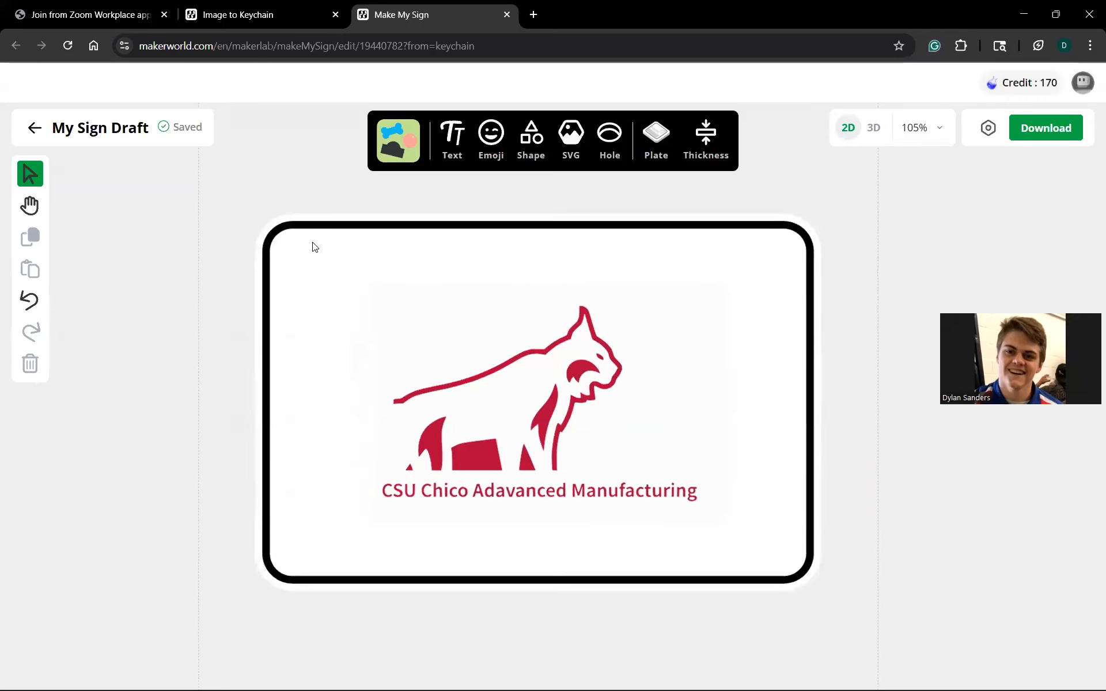
- Open the existing borderless CSU Chico wildcat sign from the Make My Sign drafts and deselect its plate
click(249, 14)
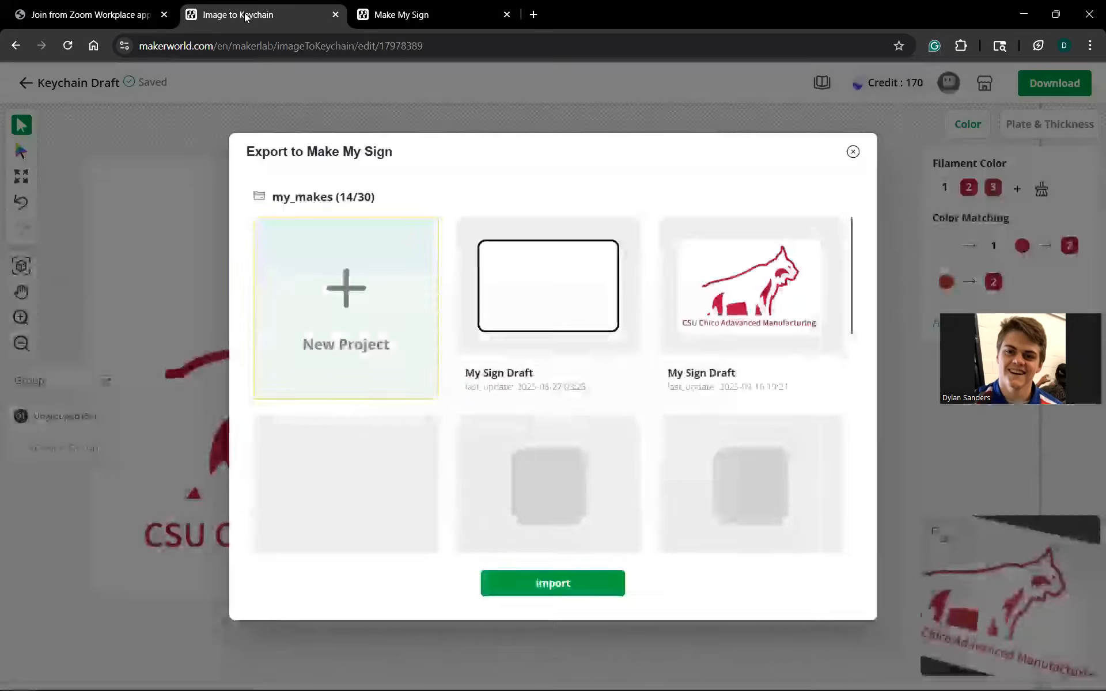
click(802, 326)
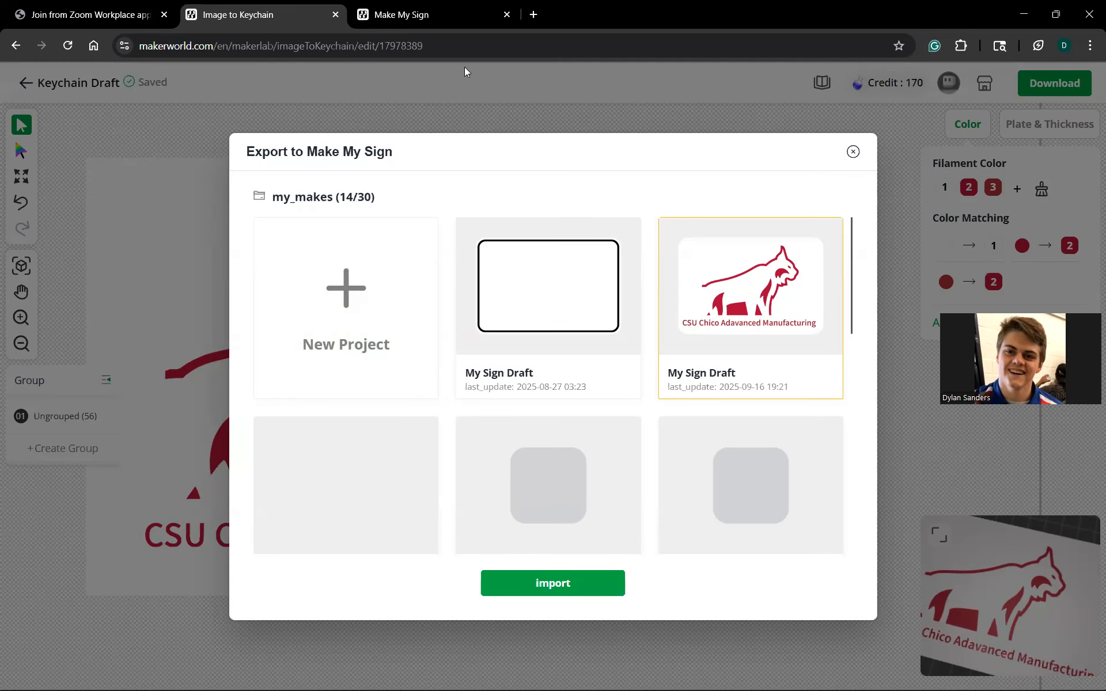
click(412, 13)
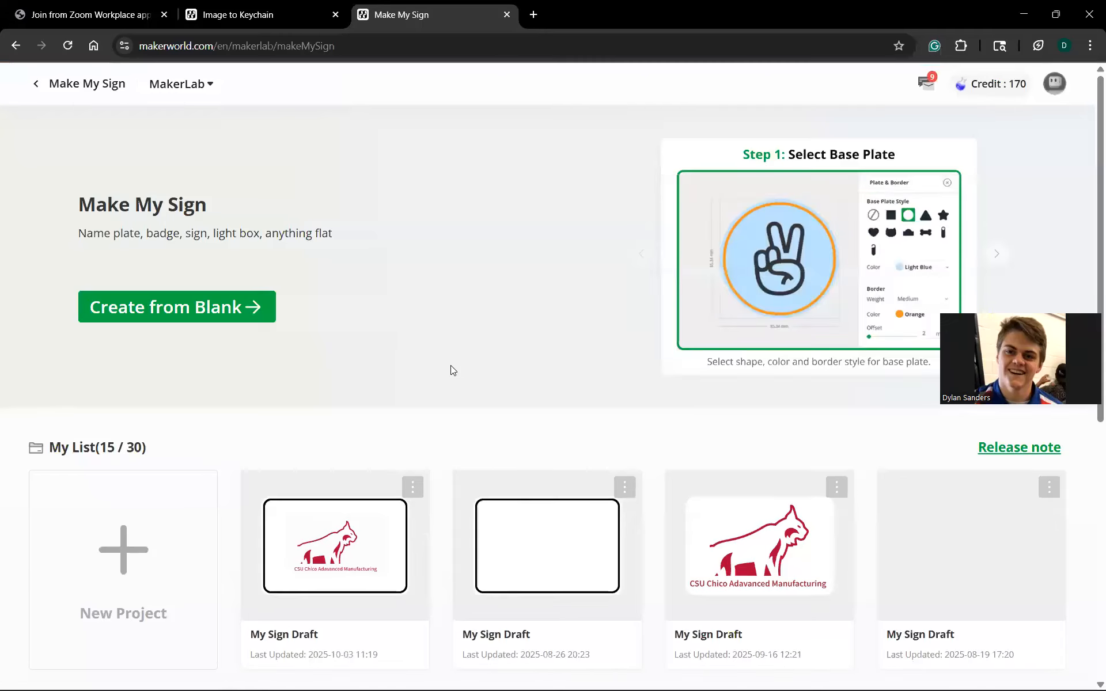
scroll(449, 371, down, 1)
click(713, 454)
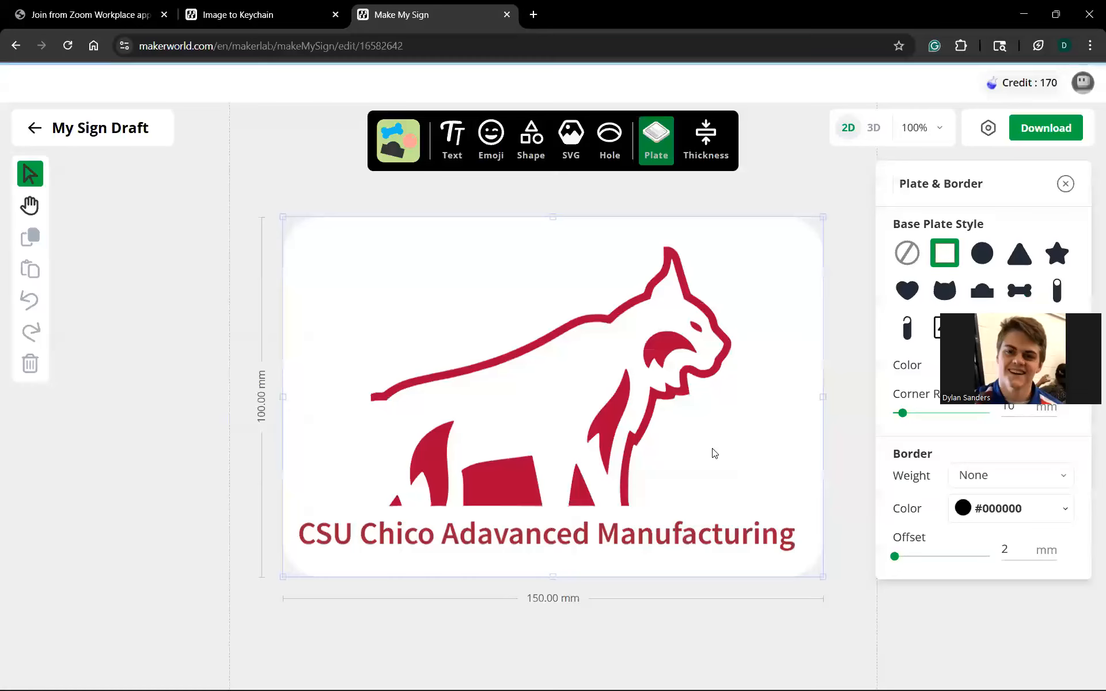
click(841, 386)
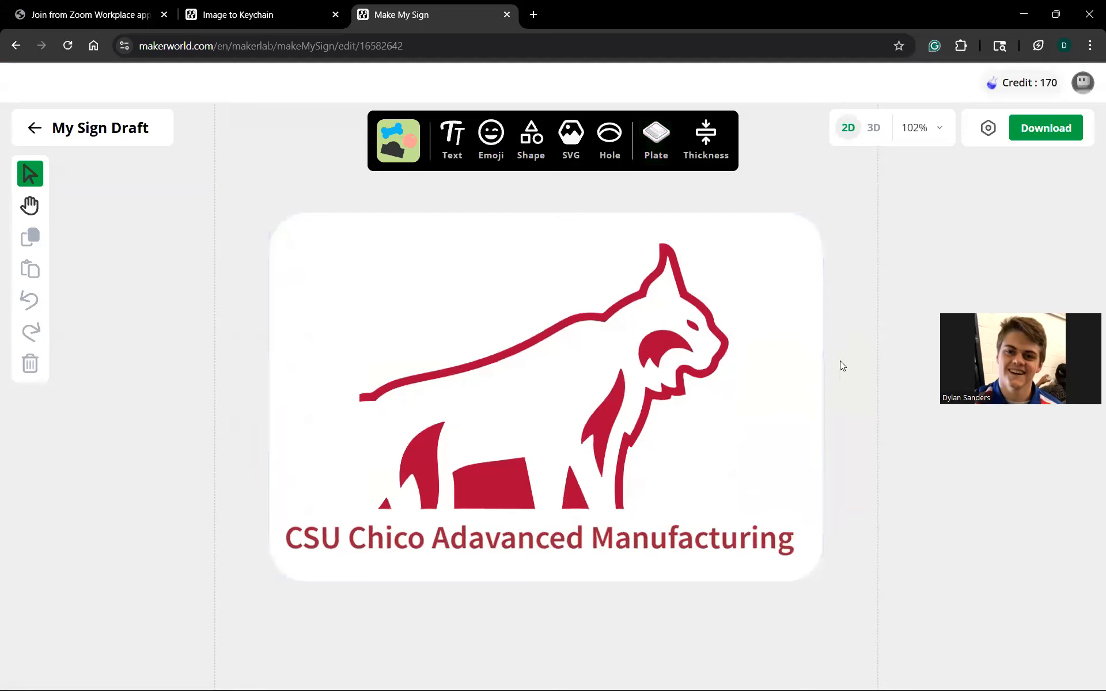
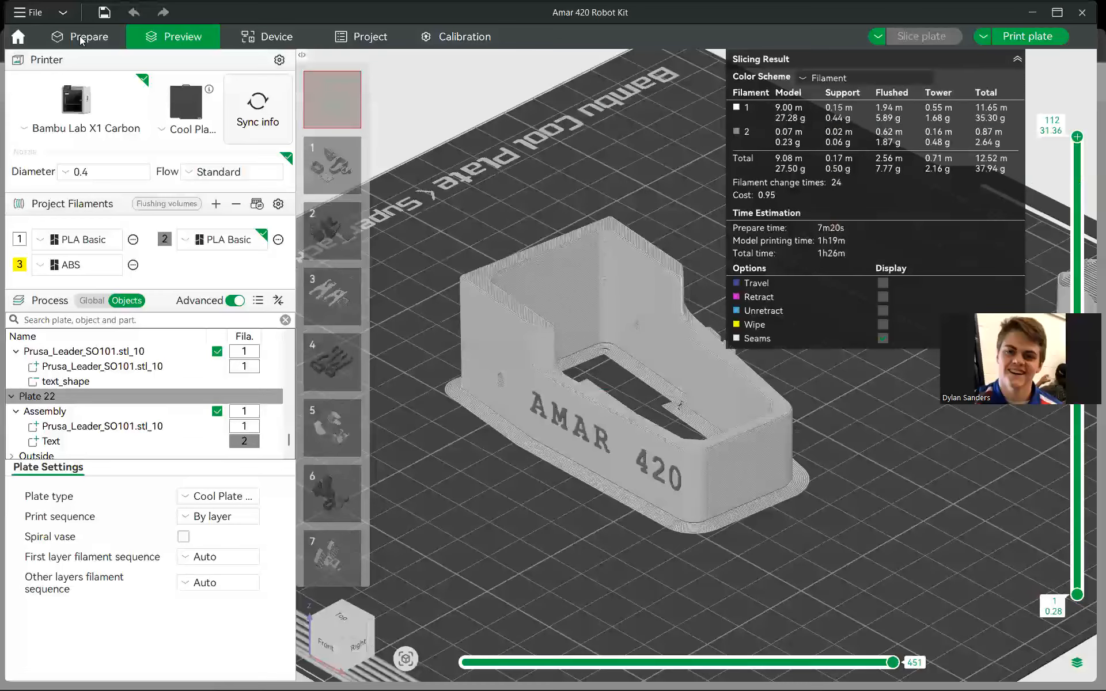
- Switch to Bambu Studio and import My Sign Draft (6) from the Downloads folder onto plate 22
click(58, 38)
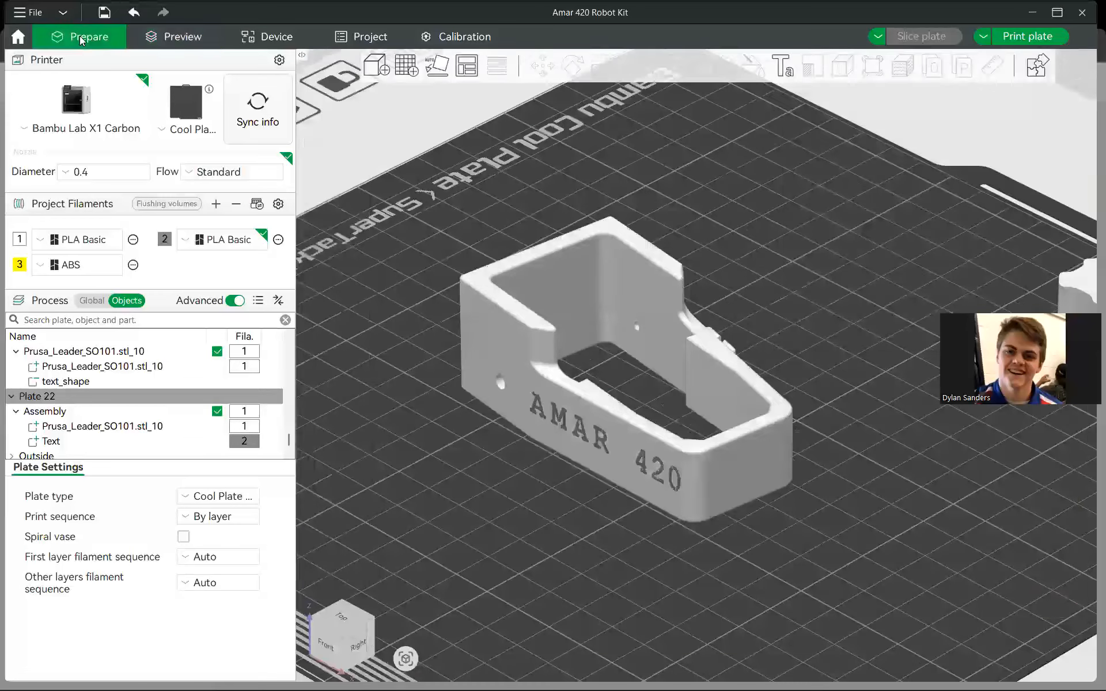
click(379, 68)
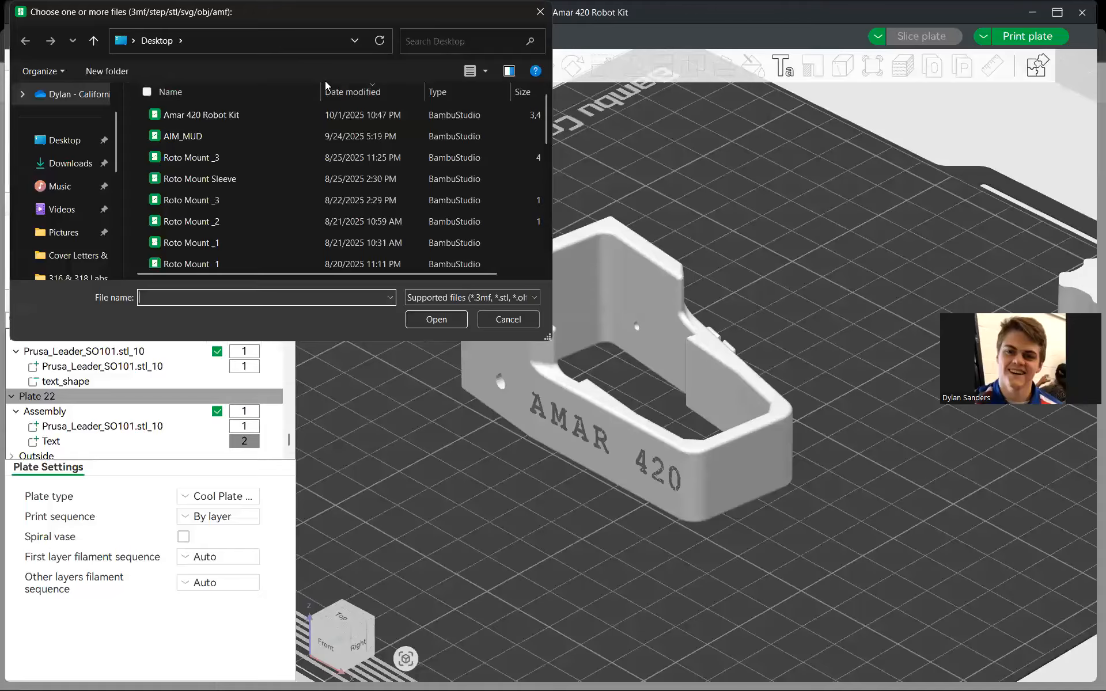
click(67, 163)
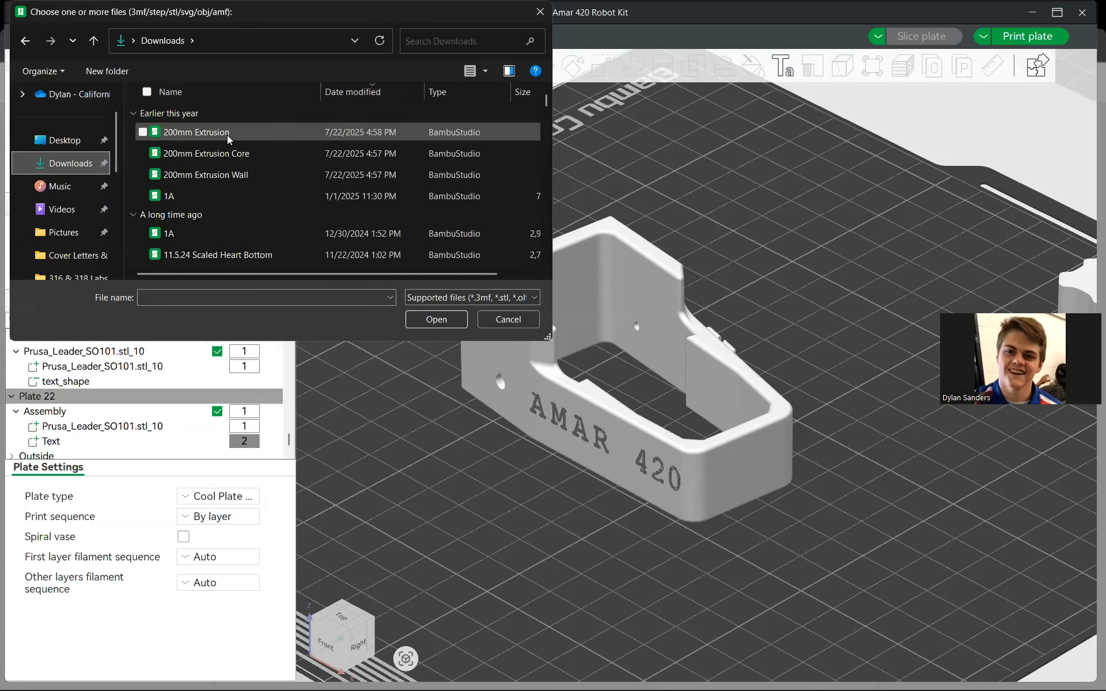
click(245, 129)
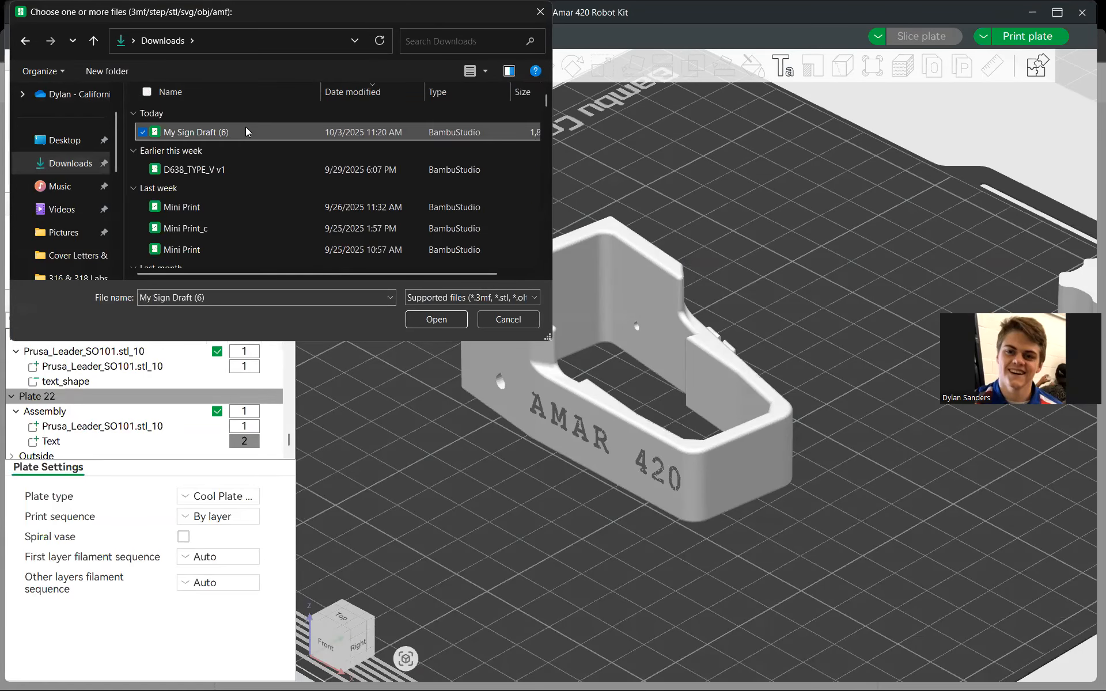
click(432, 320)
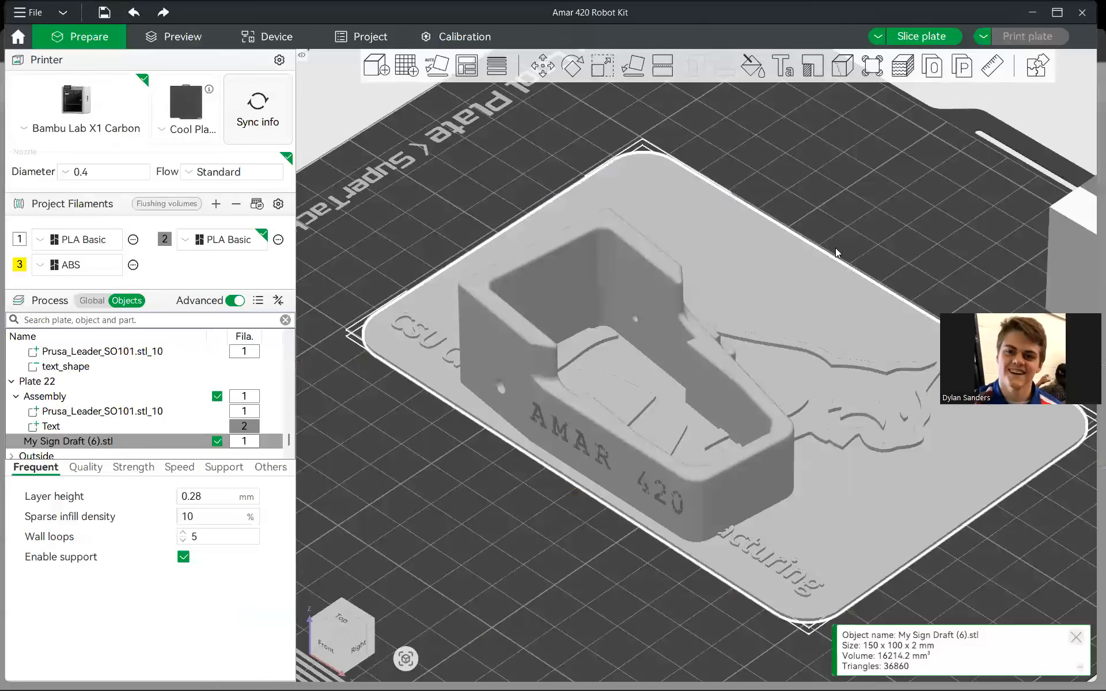
- Move the AMAR 420 assembly off the imported sign so the two objects sit side by side
drag(839, 256, 816, 247)
right_drag(656, 189, 550, 143)
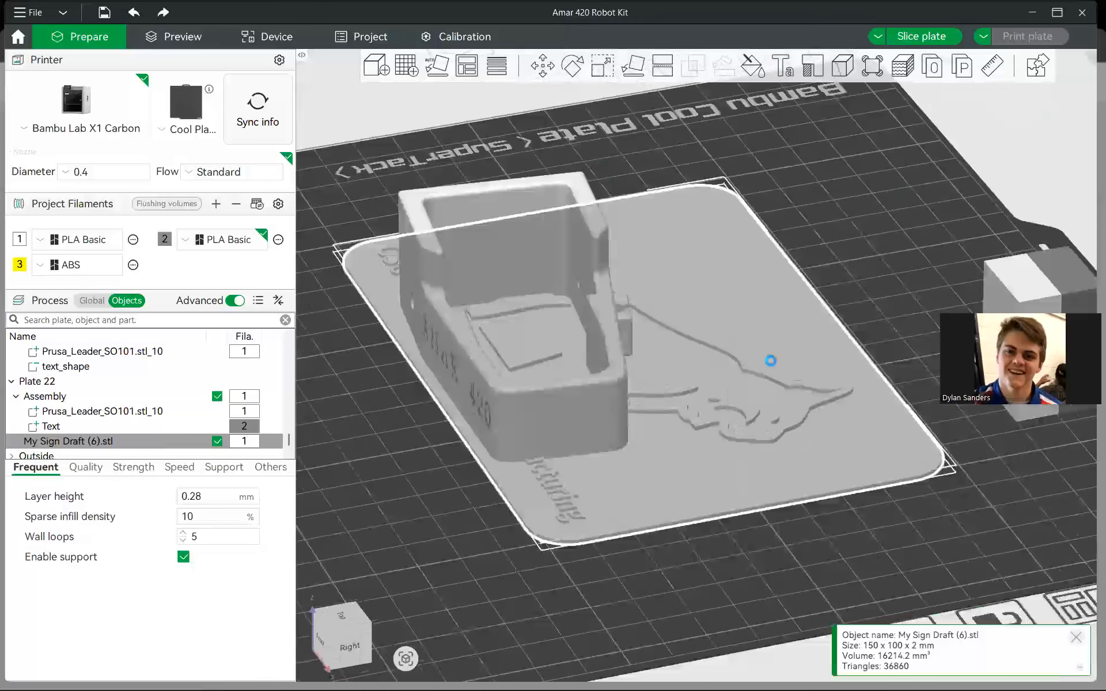
scroll(769, 427, up, 6)
scroll(767, 439, down, 6)
drag(858, 303, 852, 247)
drag(884, 350, 843, 321)
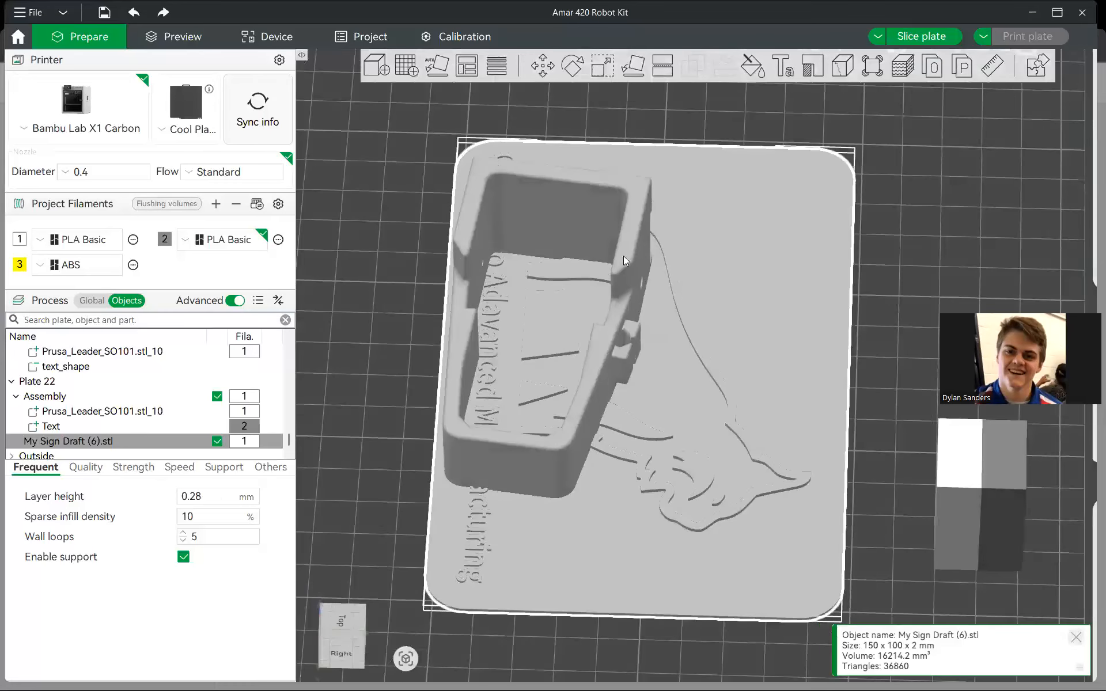
click(427, 282)
drag(611, 221, 405, 169)
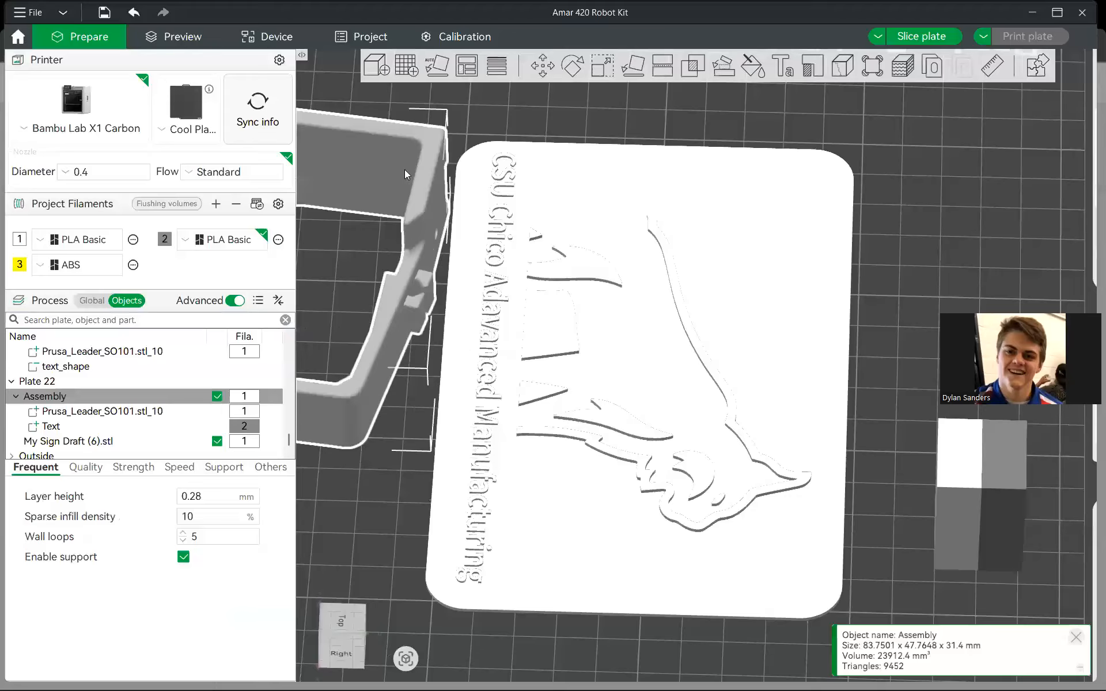
- Stretch only the sign's height to about 19.4 mm with the Scale tool
drag(607, 241, 665, 235)
drag(947, 276, 970, 278)
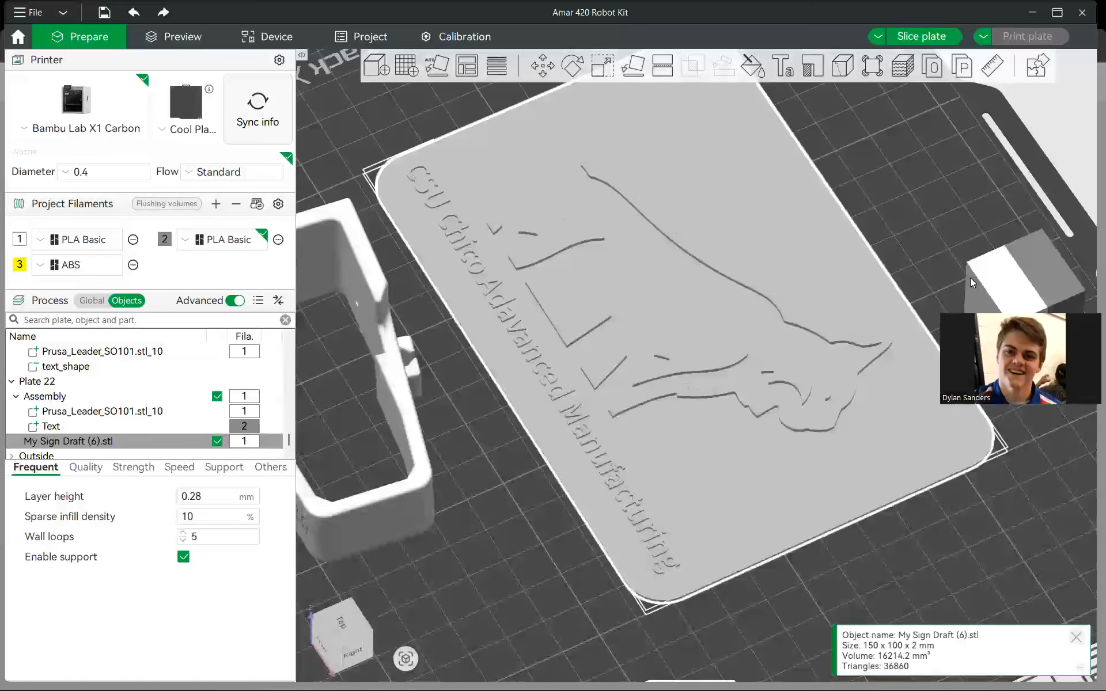
click(596, 69)
scroll(694, 315, down, 2)
drag(684, 318, 674, 269)
drag(908, 523, 902, 499)
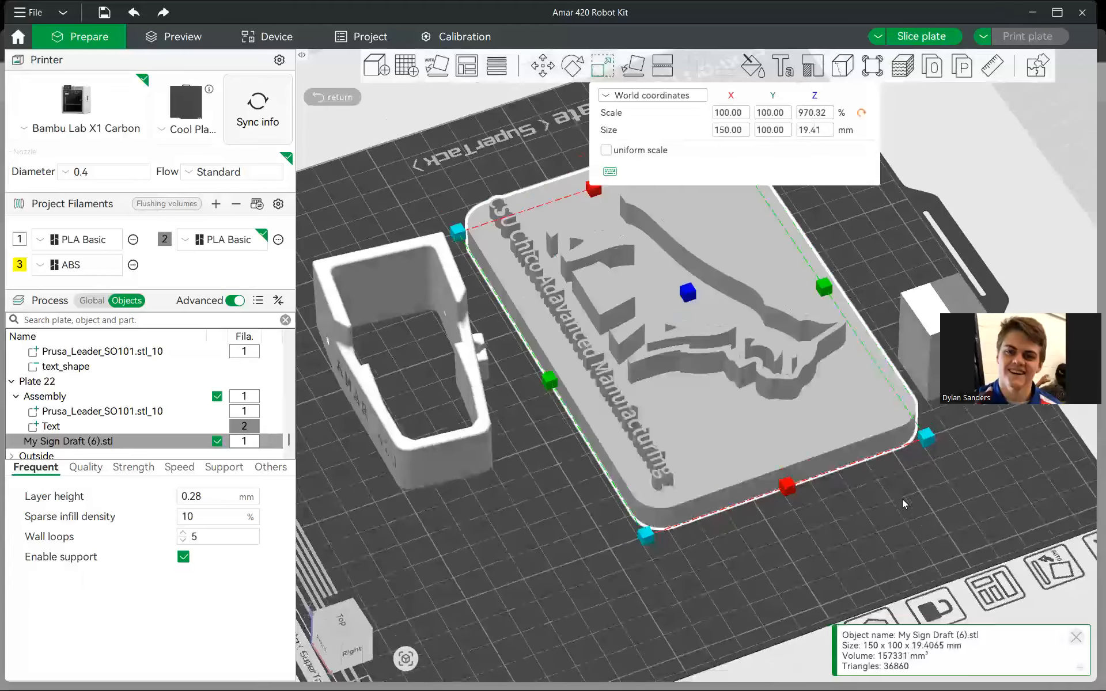
- Cut the sign with a planar cut at height 10.33 mm, separating the raised wildcat and lettering from the base
drag(747, 442, 774, 467)
click(775, 480)
click(796, 274)
click(662, 69)
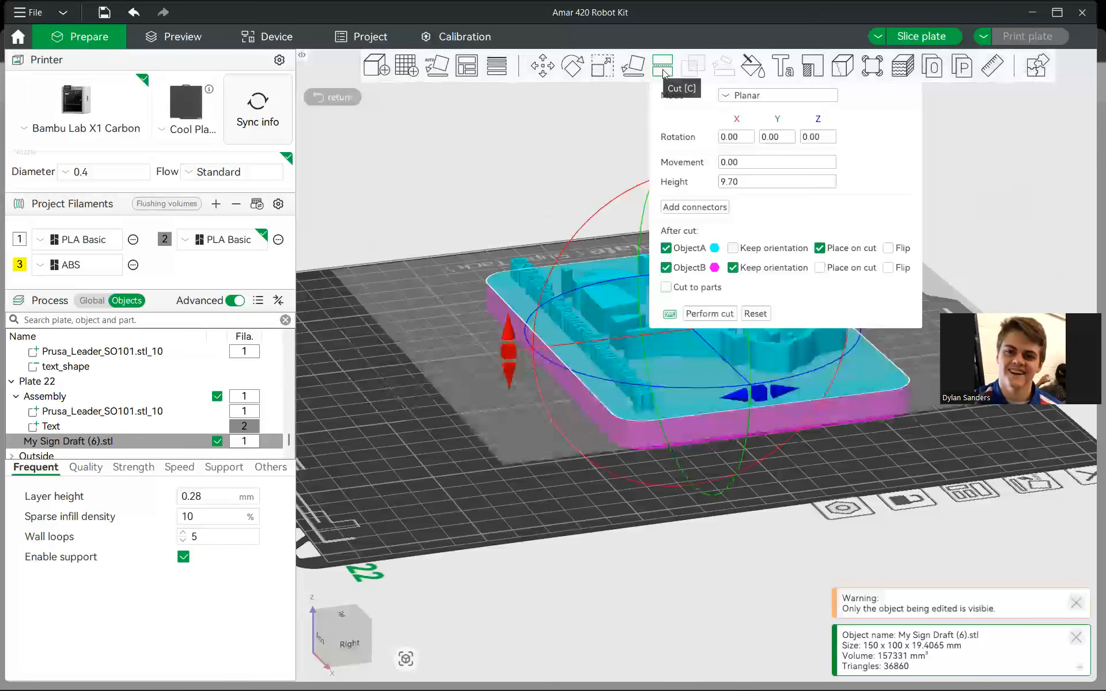
scroll(604, 368, up, 2)
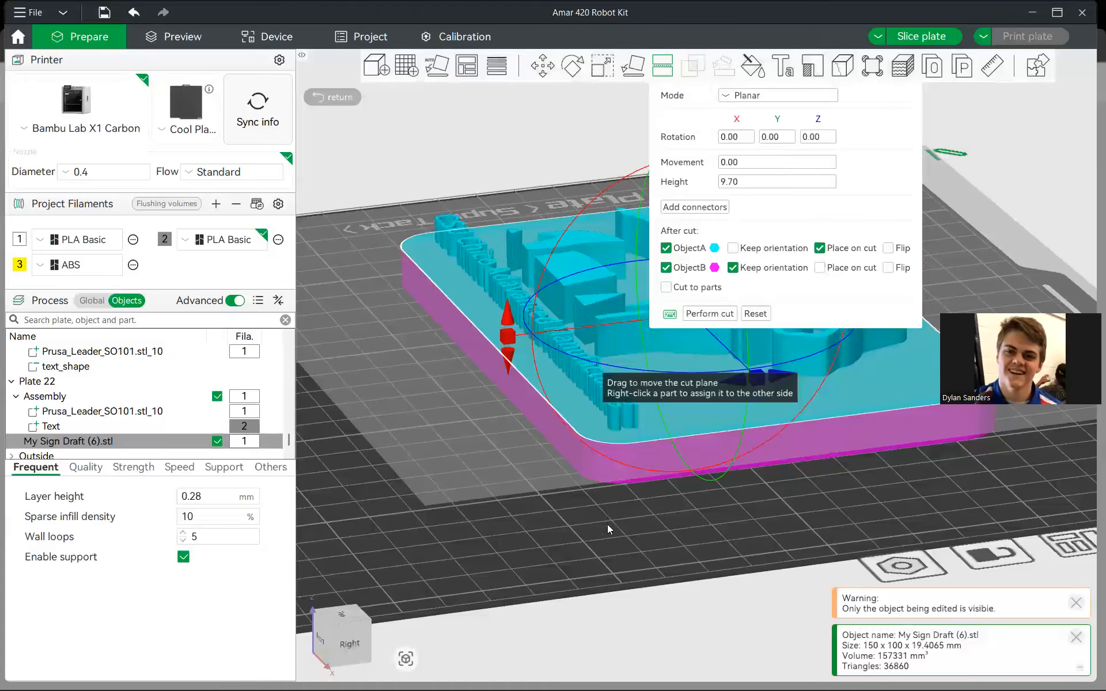
scroll(570, 530, up, 1)
drag(621, 576, 473, 500)
mouse_move(600, 250)
mouse_down()
mouse_move(604, 228)
mouse_move(600, 255)
mouse_move(599, 242)
mouse_up()
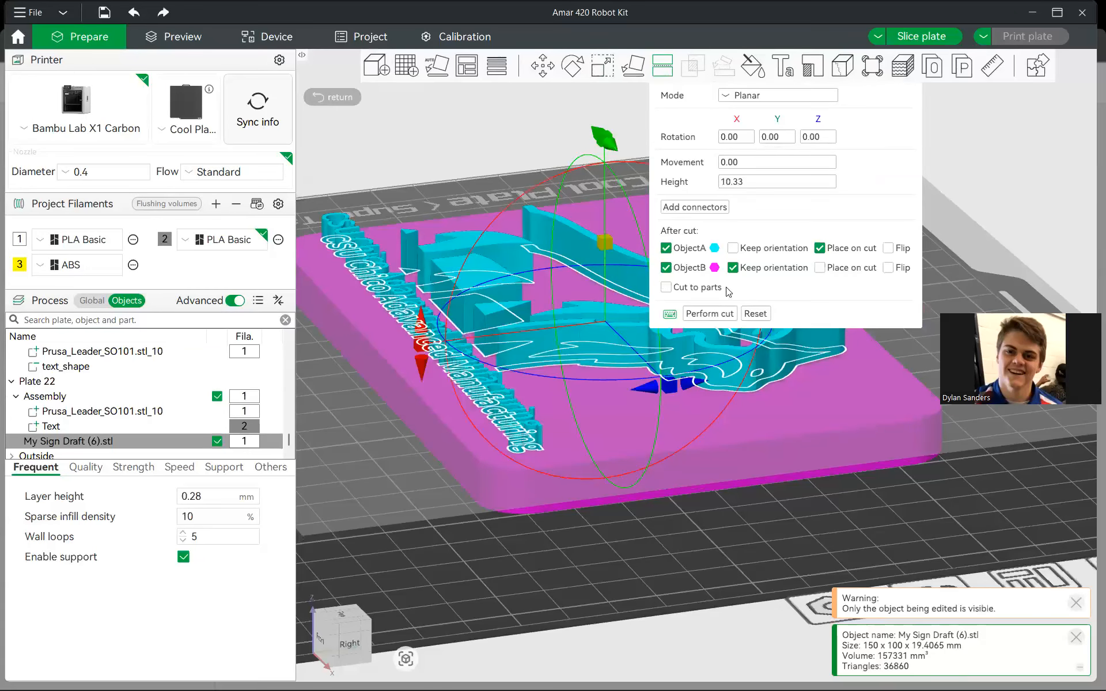
click(710, 314)
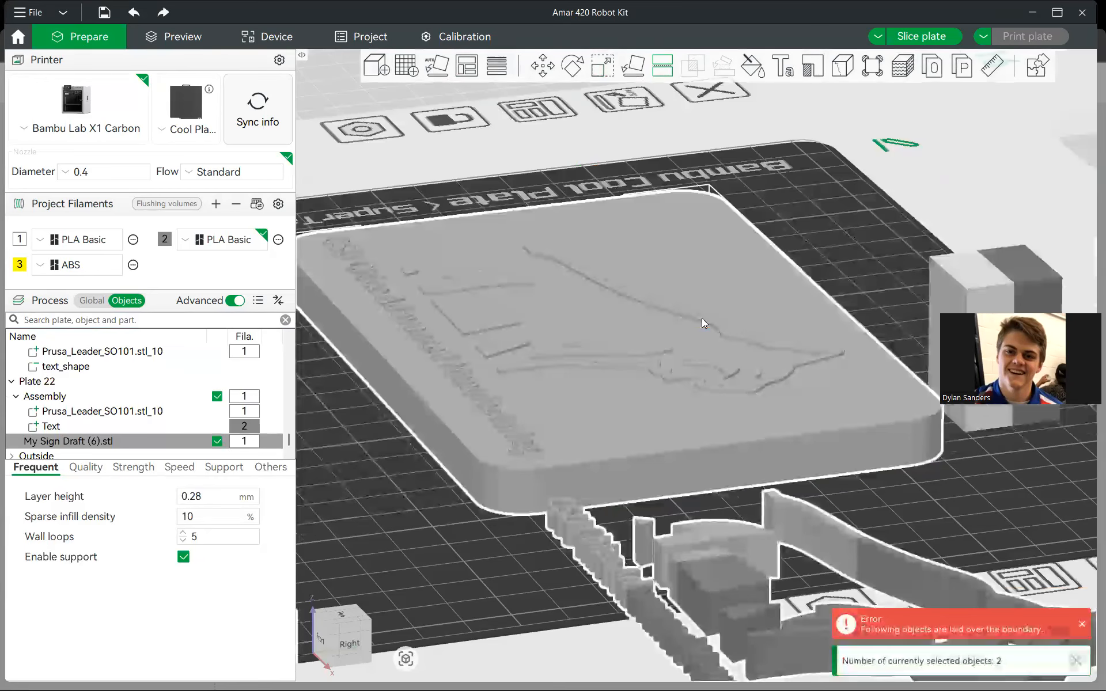
drag(431, 510, 508, 539)
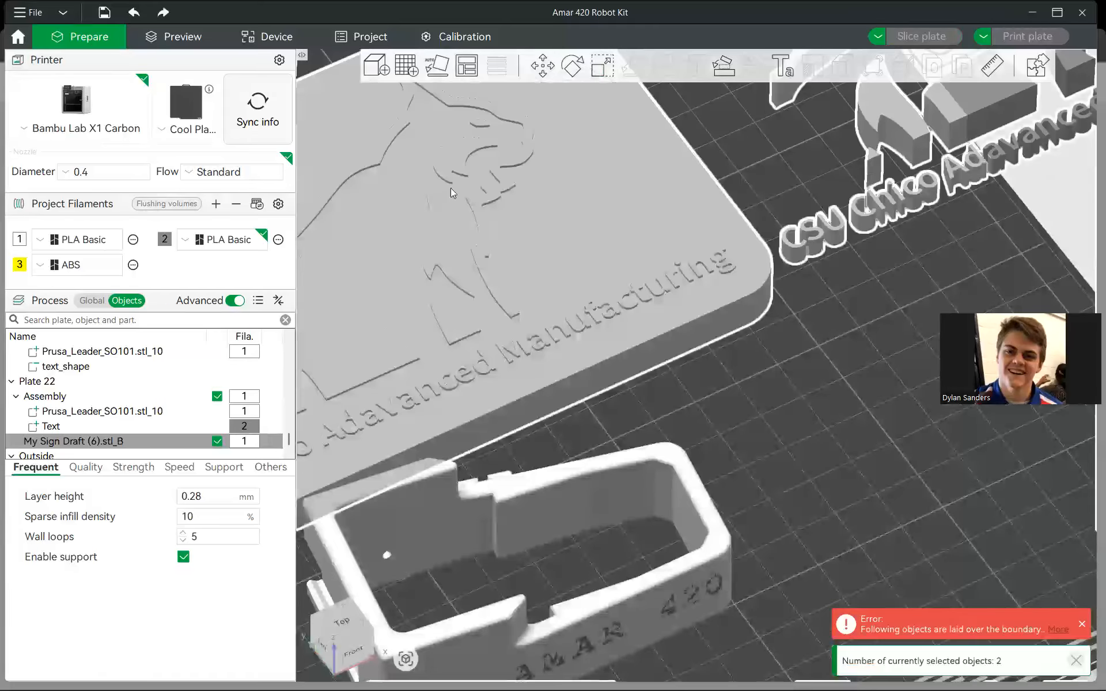
- Delete the flat sign base, My Sign Draft (6).stl_B, keeping the cut-off wildcat logo and lettering
drag(807, 382, 783, 394)
scroll(747, 429, down, 6)
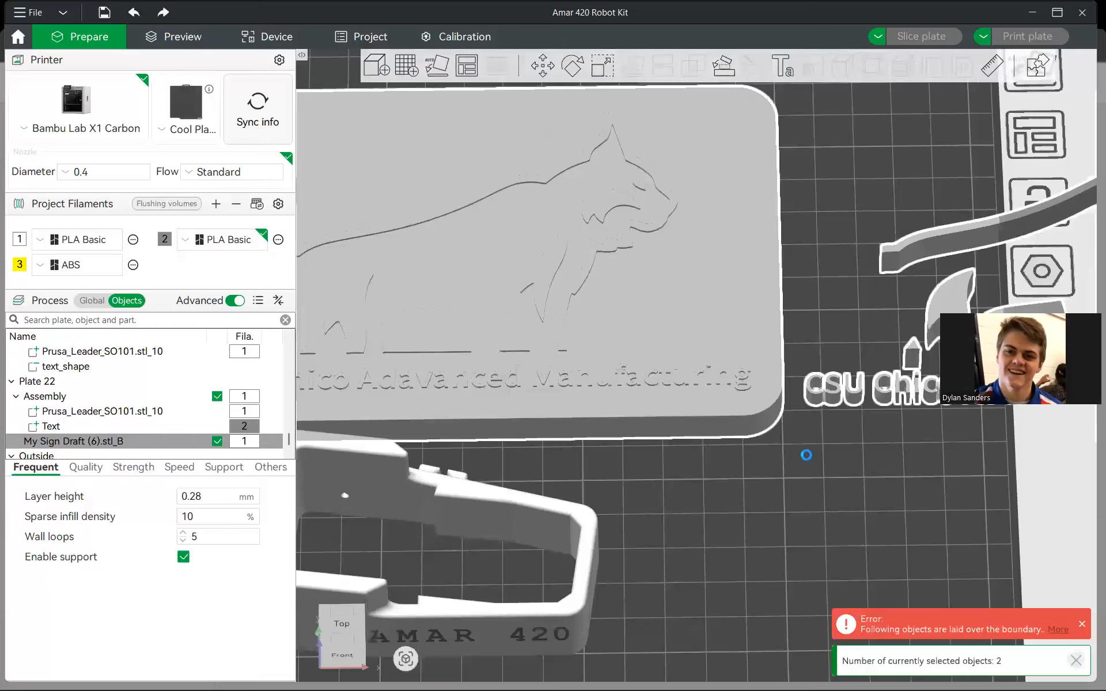
click(805, 454)
click(683, 295)
key(Delete)
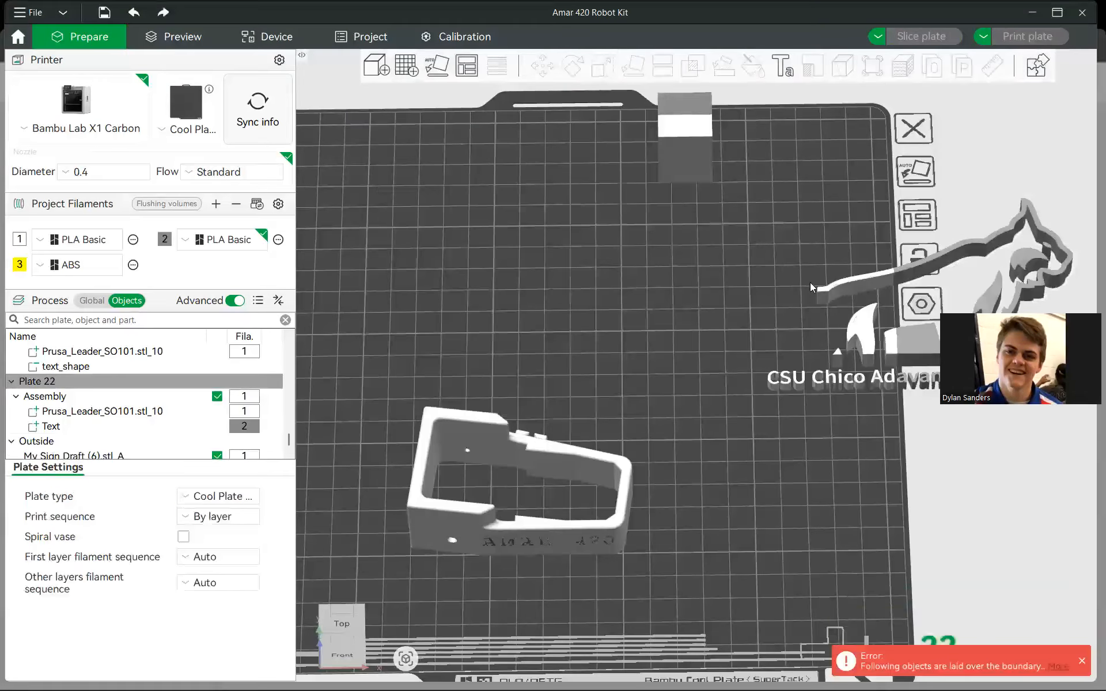
- Move the raised wildcat logo with its lettering onto plate 22, behind the AMAR 420 assembly
drag(828, 287, 496, 287)
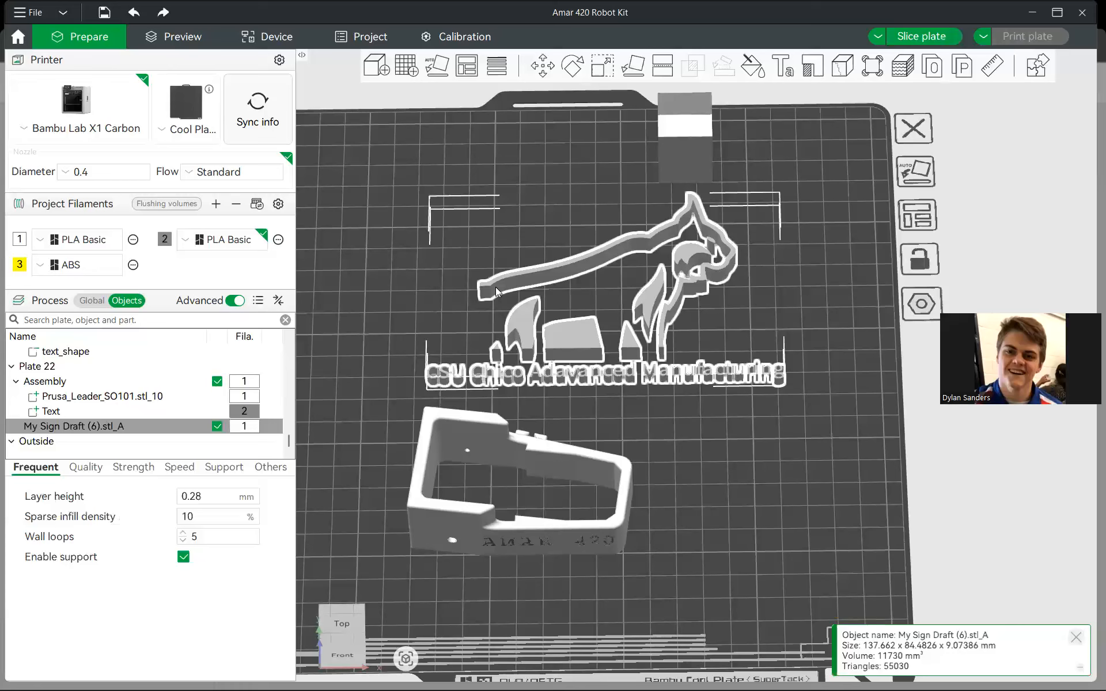
click(761, 486)
drag(761, 485, 695, 503)
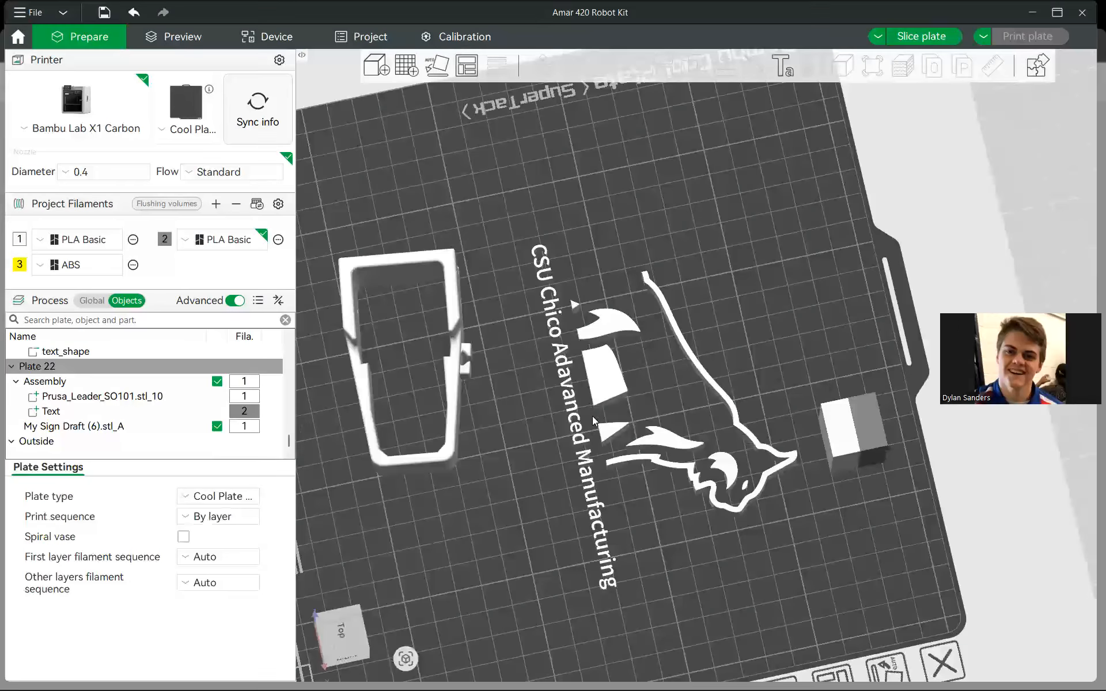
- Flatten the logo's height and shrink it proportionally, to about 62.6 × 38.4 × 2.3 mm, with the Scale tool
click(578, 421)
drag(556, 460, 578, 421)
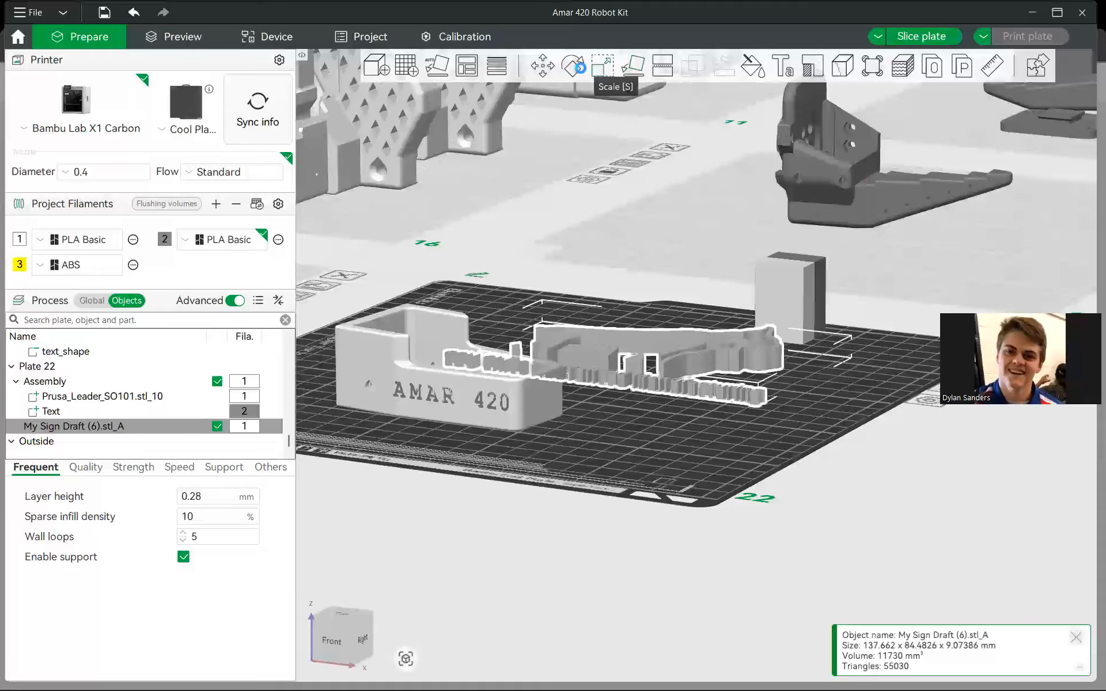
click(602, 66)
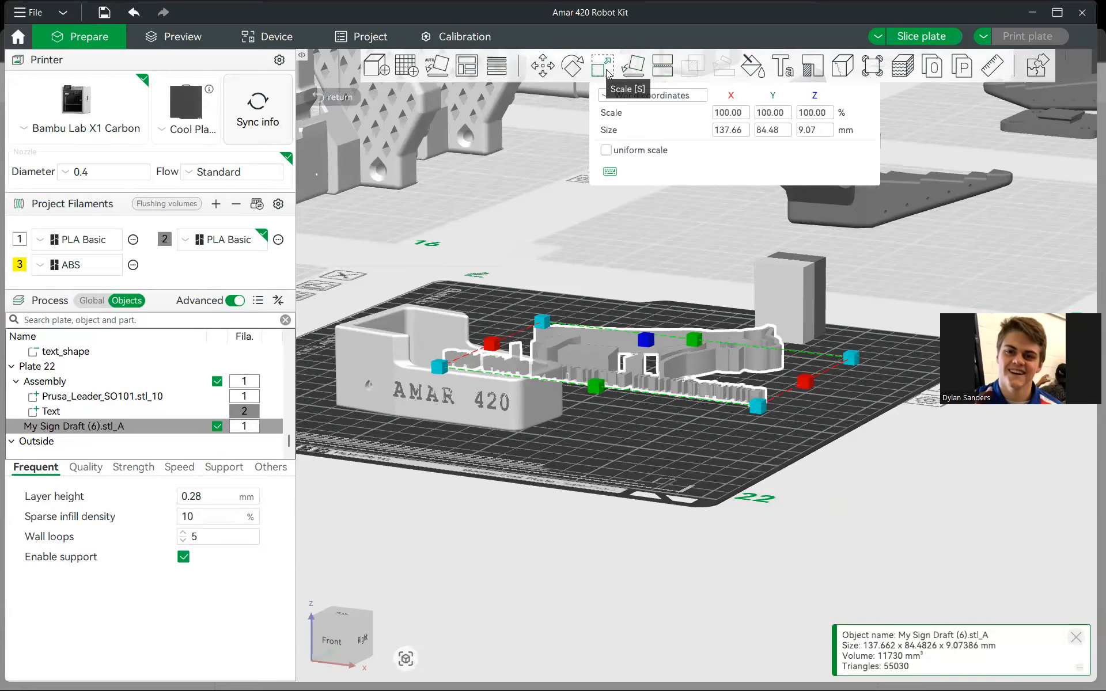
drag(647, 337, 648, 349)
drag(644, 439, 639, 518)
drag(862, 323, 747, 306)
drag(641, 478, 649, 465)
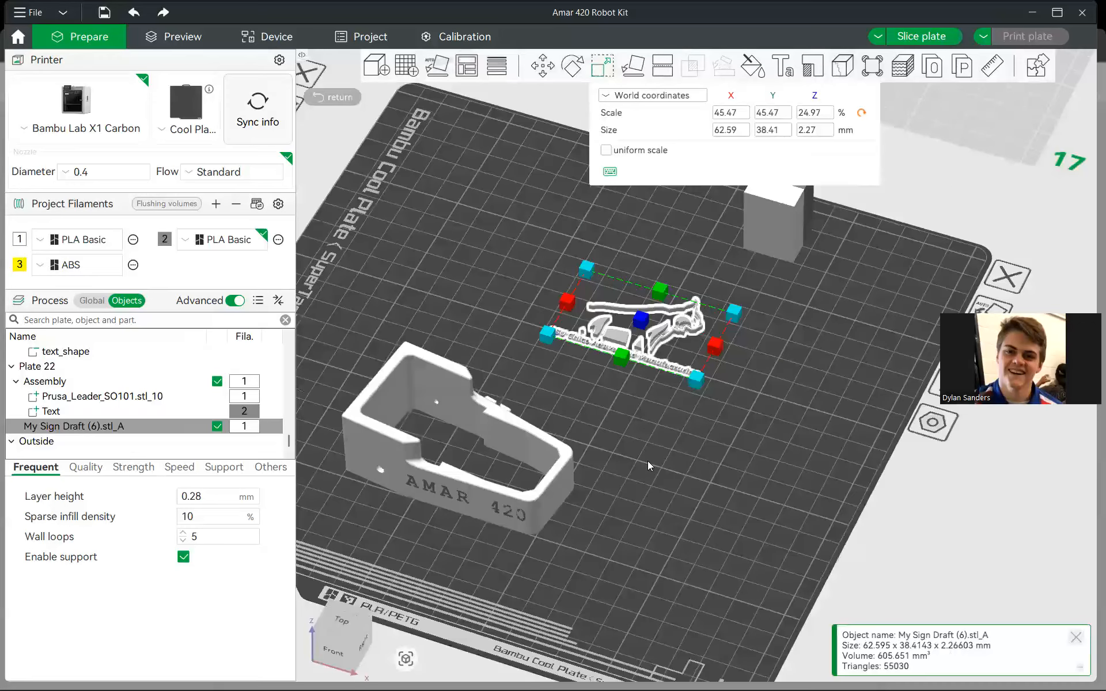
- Move the AMAR 420 assembly along plate 22 so it sits just in front of the scaled logo
key(1)
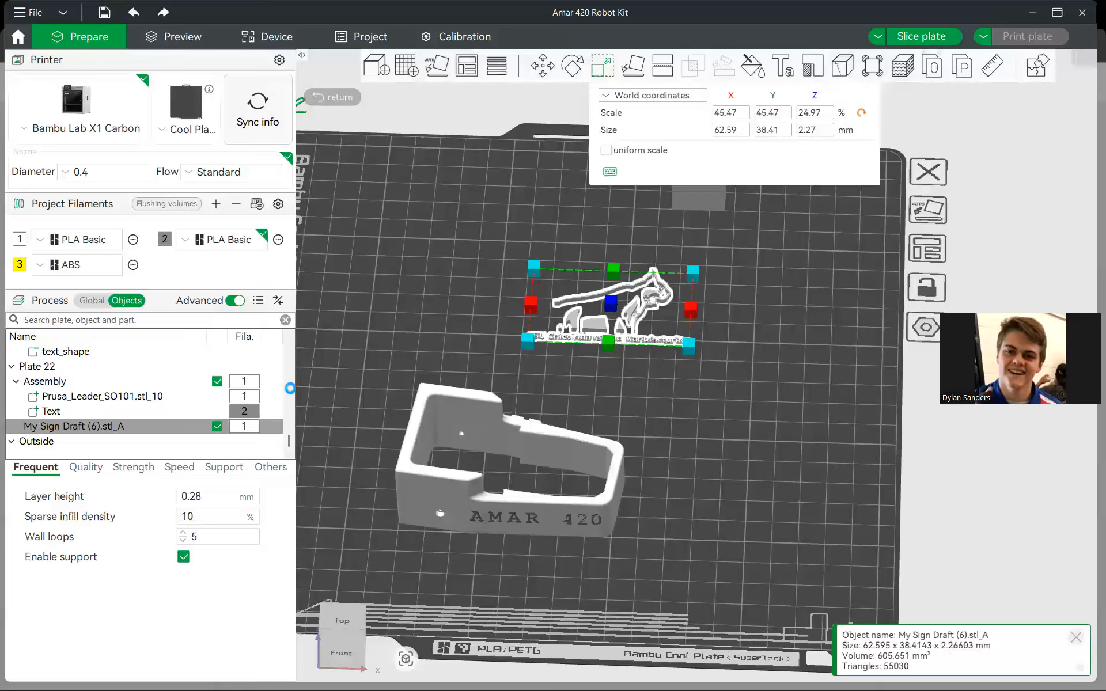
click(373, 398)
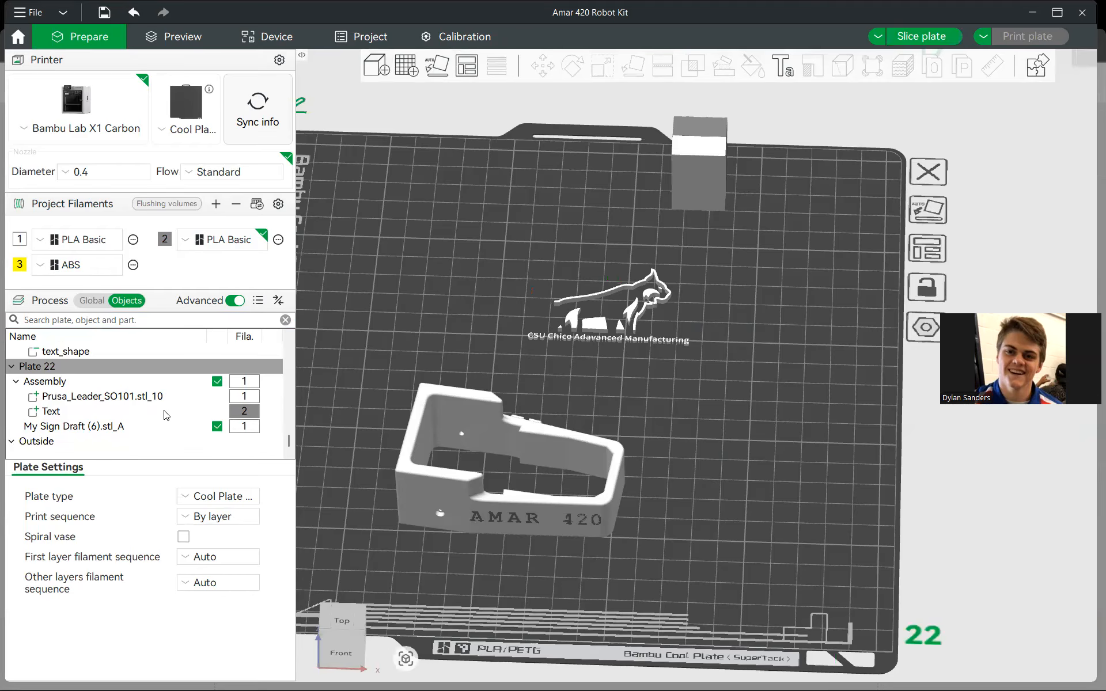
click(417, 446)
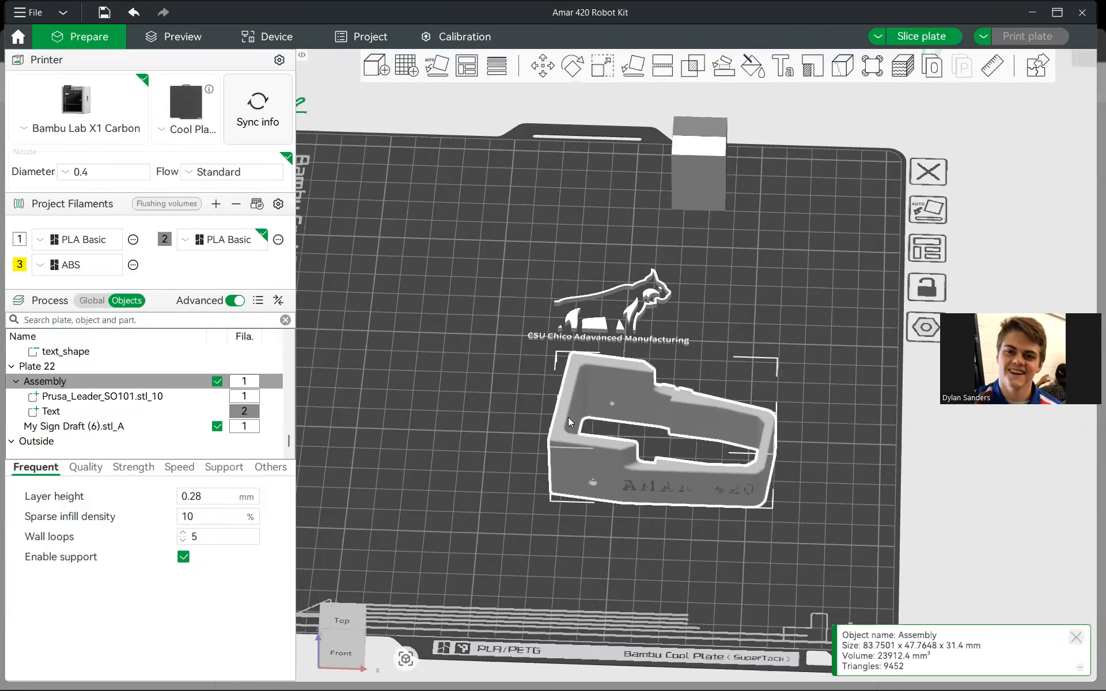
drag(454, 417, 546, 412)
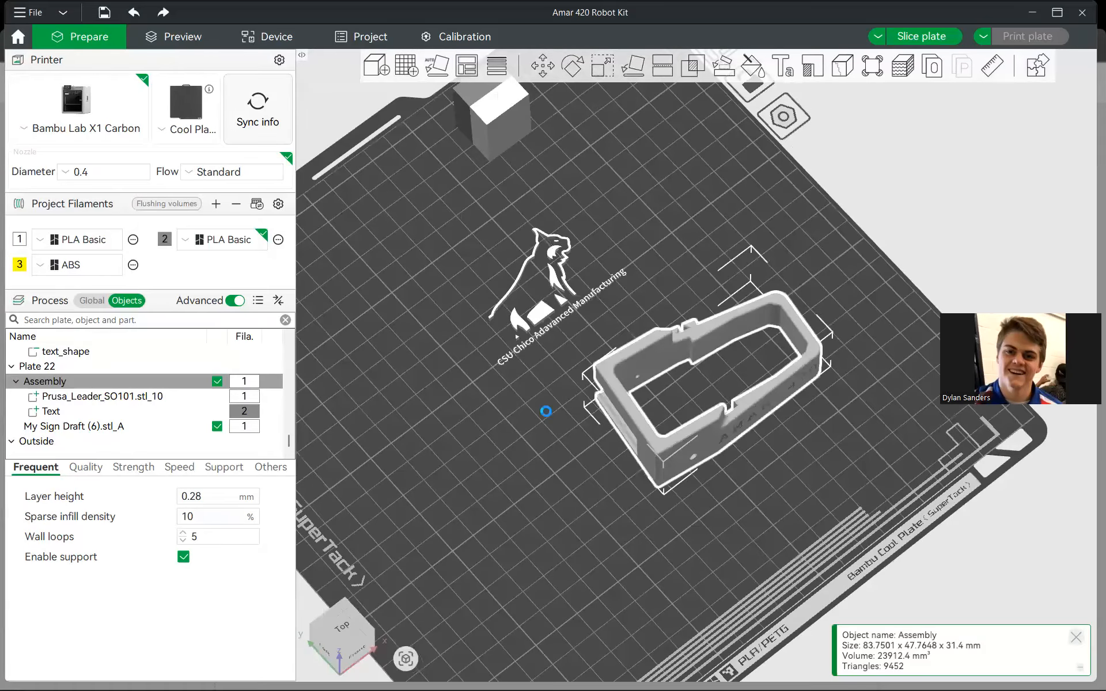
- Assign filament 2 to the wildcat logo object, My Sign Draft (6).stl_A
click(89, 427)
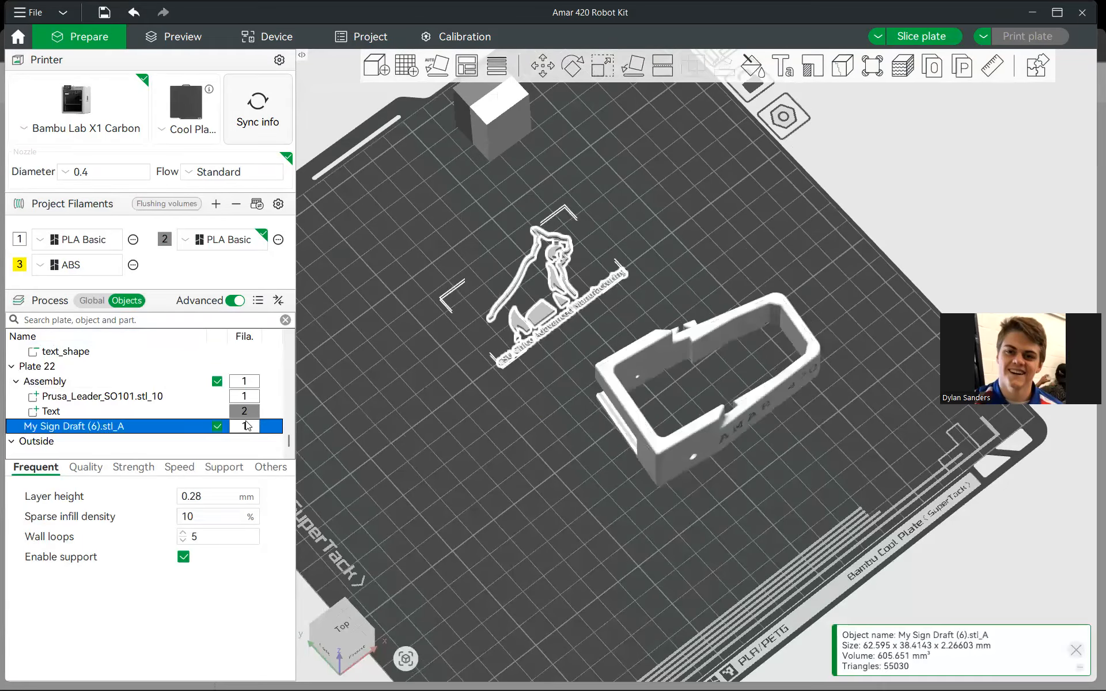
click(250, 426)
click(249, 465)
click(461, 407)
- Shift the logo toward the front of plate 22 and move the AMAR 420 assembly toward its rear edge
drag(521, 303, 523, 463)
drag(717, 424, 546, 277)
scroll(643, 341, down, 3)
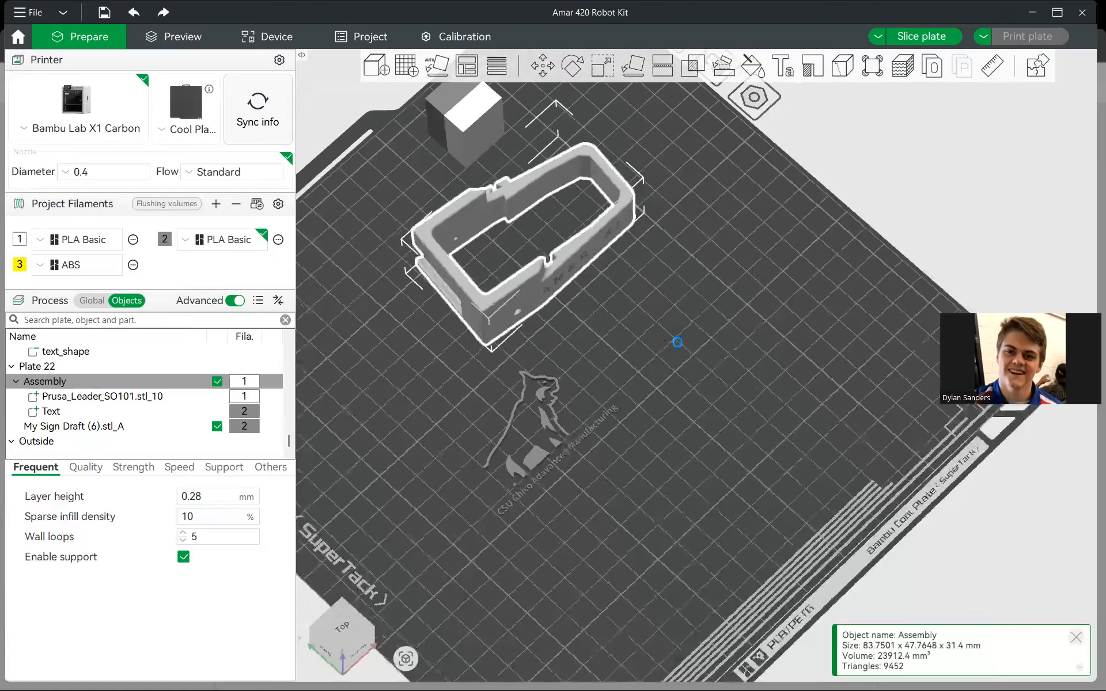
- Bring the forked arm part Prusa_Leader_SO101.stl_4 onto plate 22 over the logo, and view the plate from below
scroll(629, 323, down, 5)
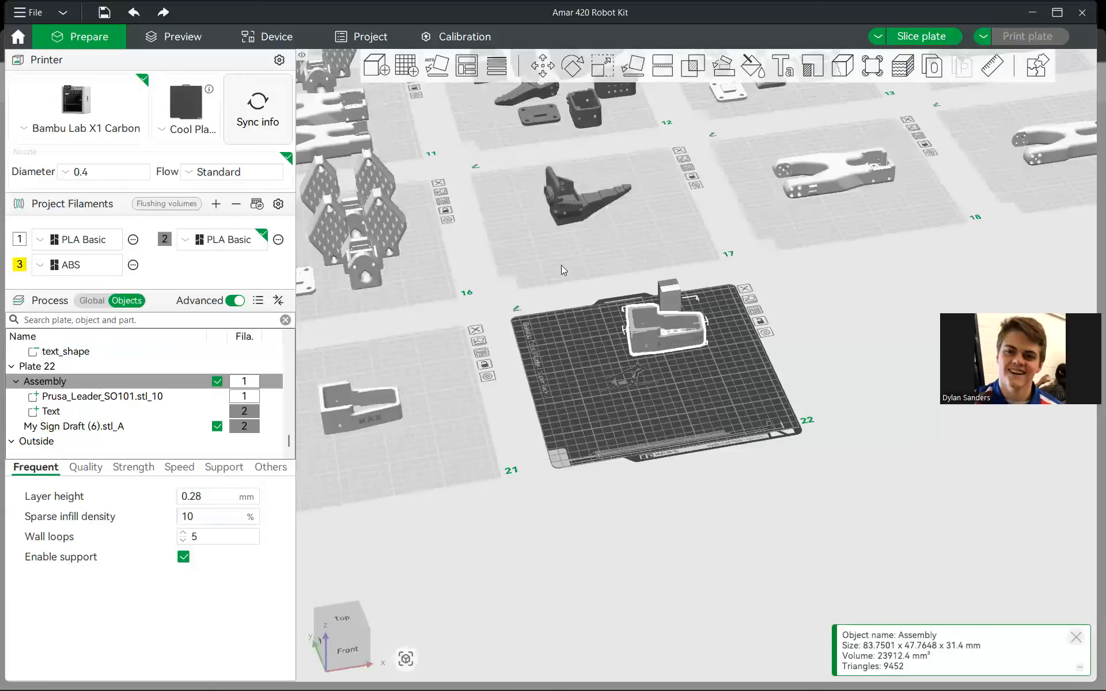
scroll(561, 265, down, 3)
drag(450, 217, 646, 353)
key(ctrl+z)
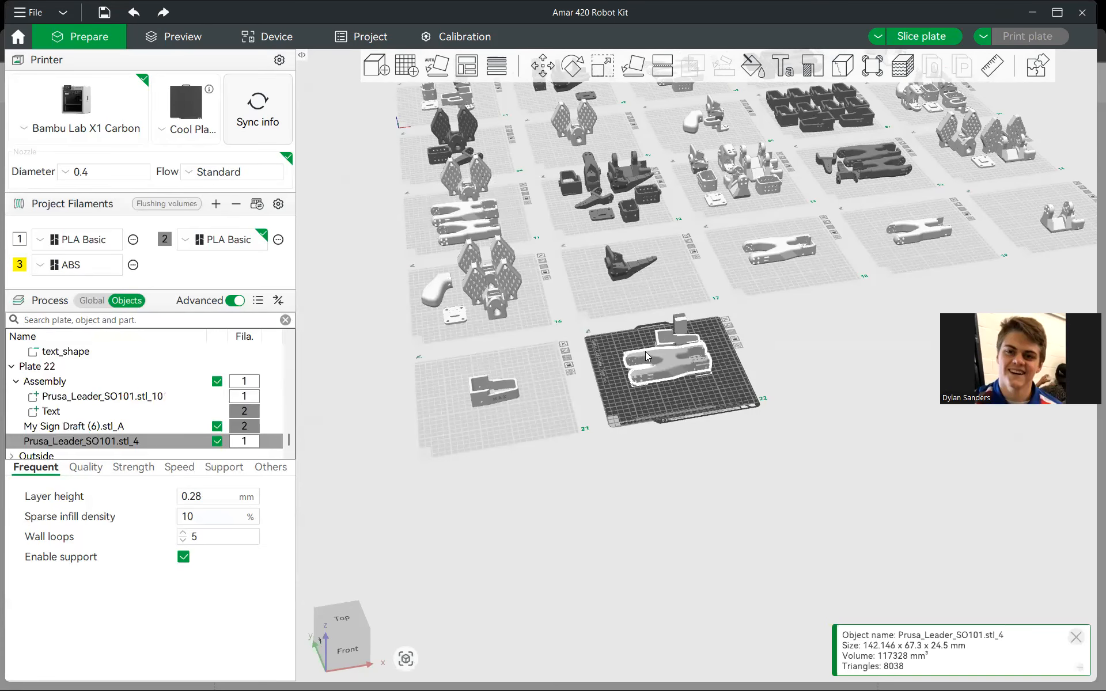
scroll(694, 370, up, 1)
scroll(694, 379, up, 5)
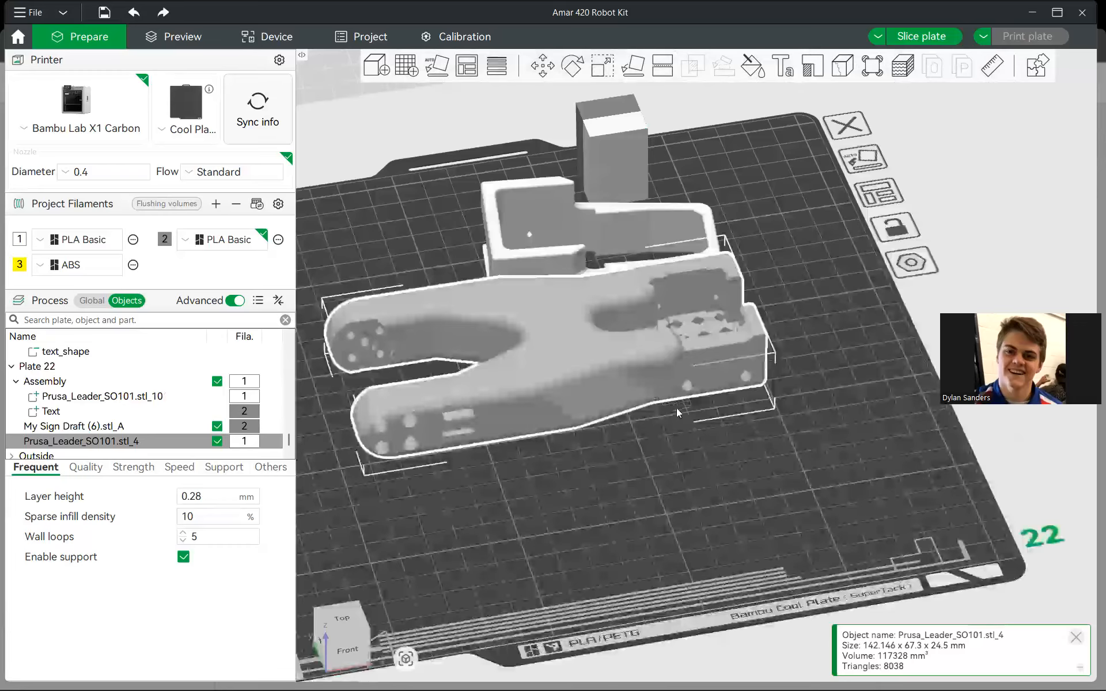
key(2)
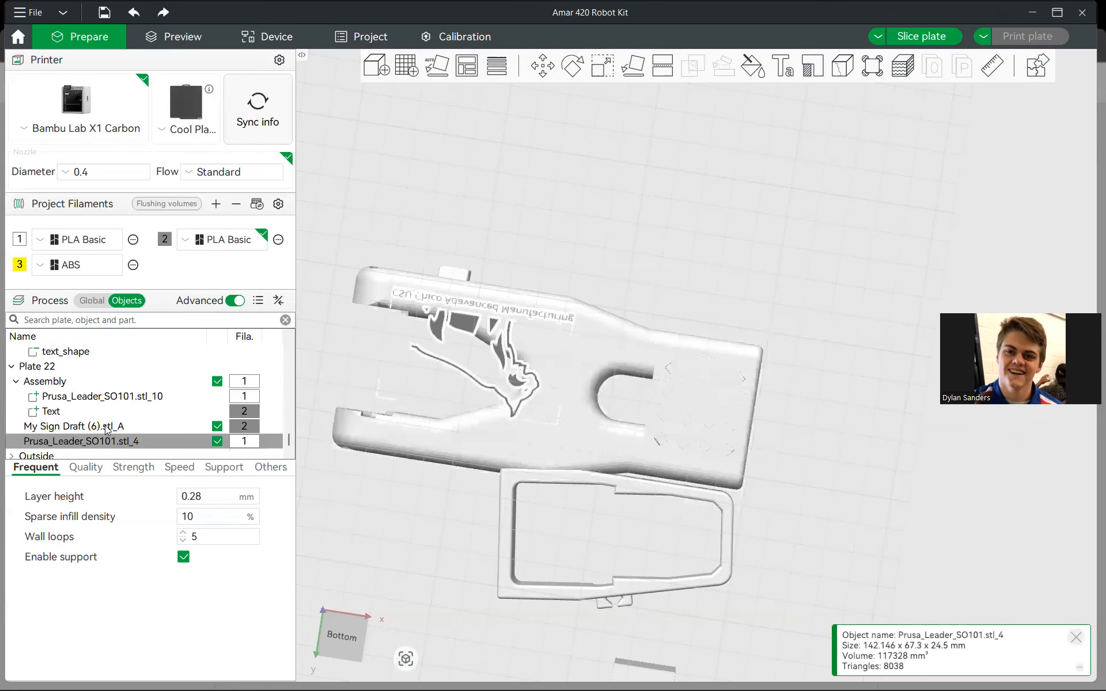
- Move the logo beneath the arm part to about X 436.27, Y -1105.46 and Z -0.16 mm
click(497, 320)
drag(430, 333, 611, 389)
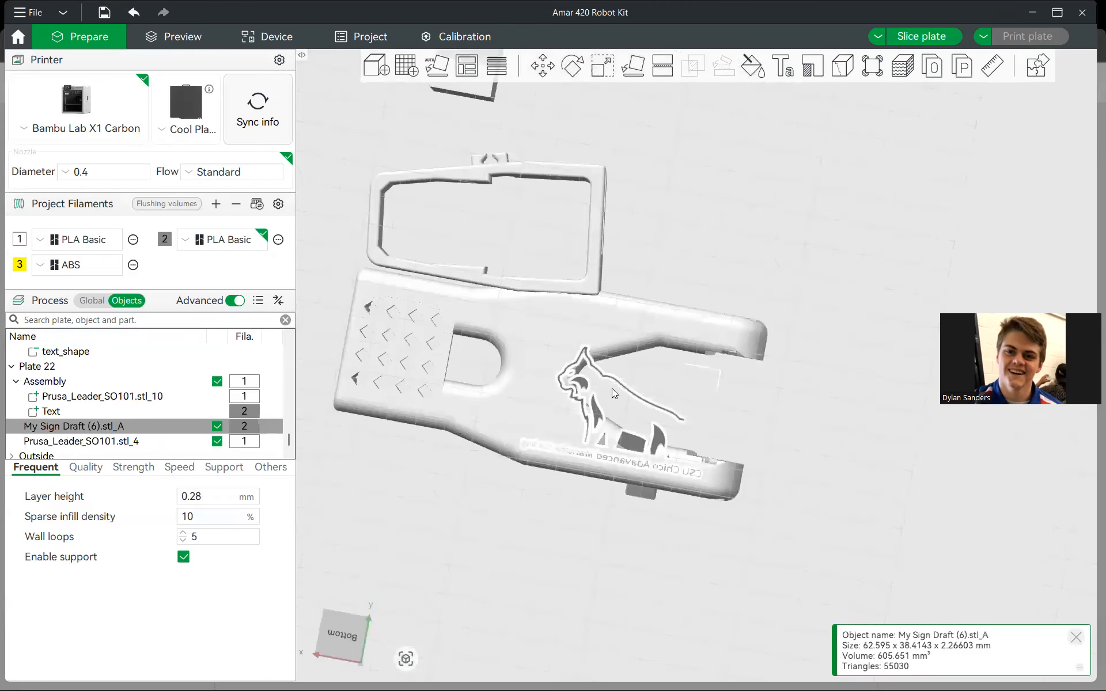
click(543, 66)
drag(447, 380, 379, 369)
scroll(562, 361, up, 3)
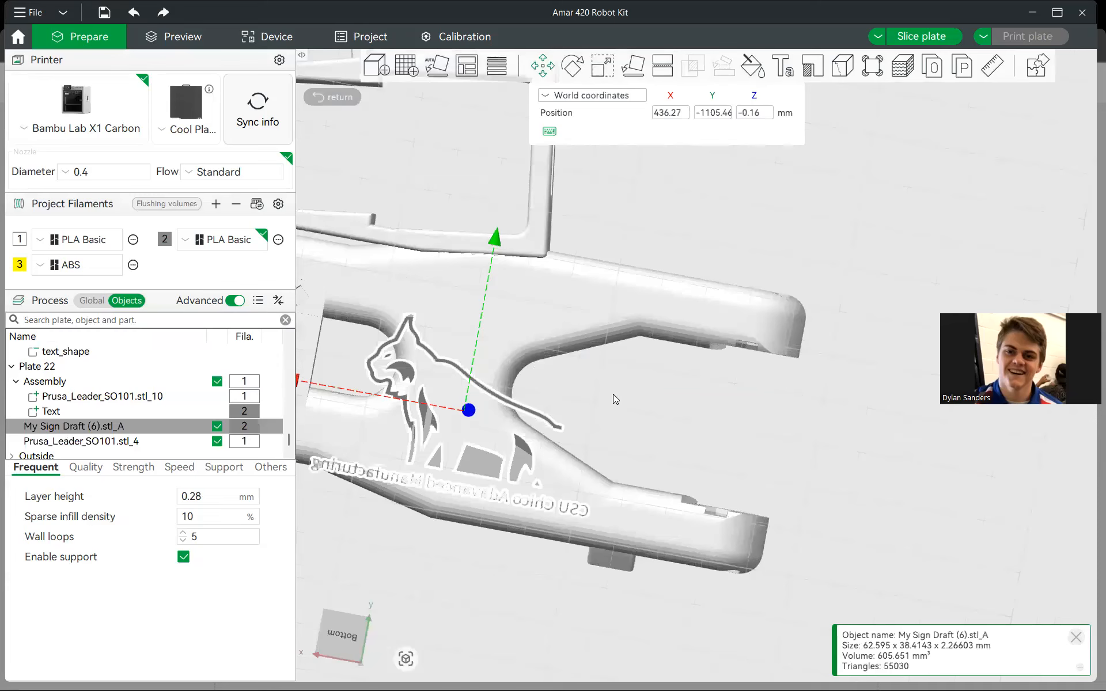
scroll(720, 392, down, 3)
scroll(811, 393, up, 4)
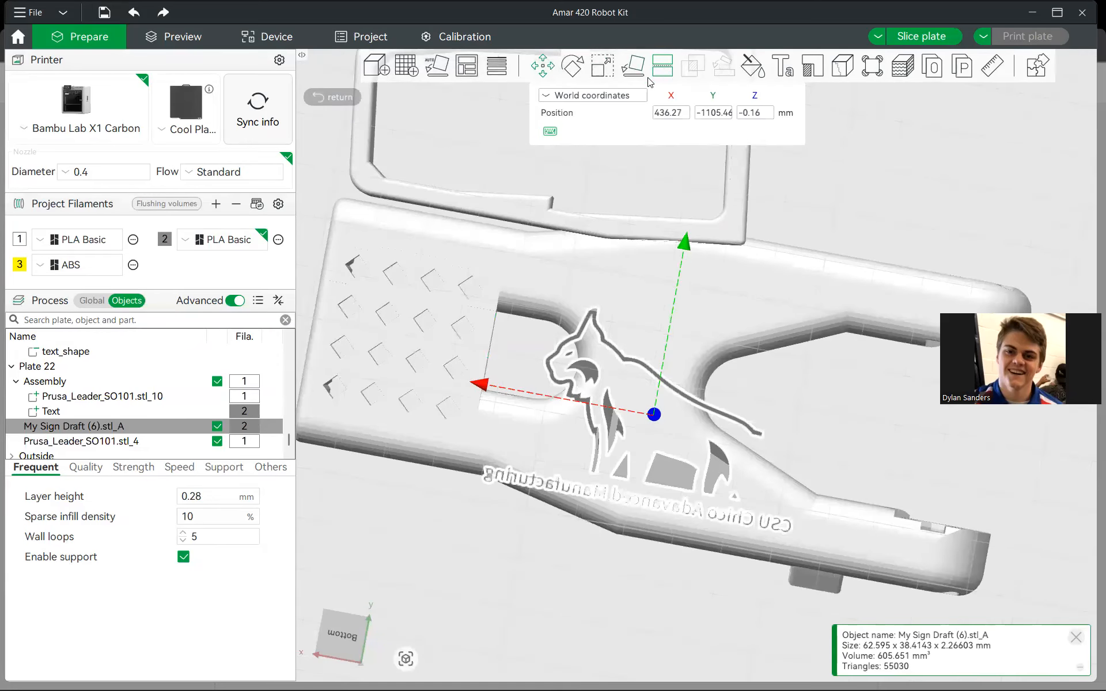
- Scale the forked arm part up proportionally to about 222 × 105 × 38 mm and move the AMAR 420 assembly clear of it
click(602, 66)
click(682, 311)
scroll(682, 311, down, 3)
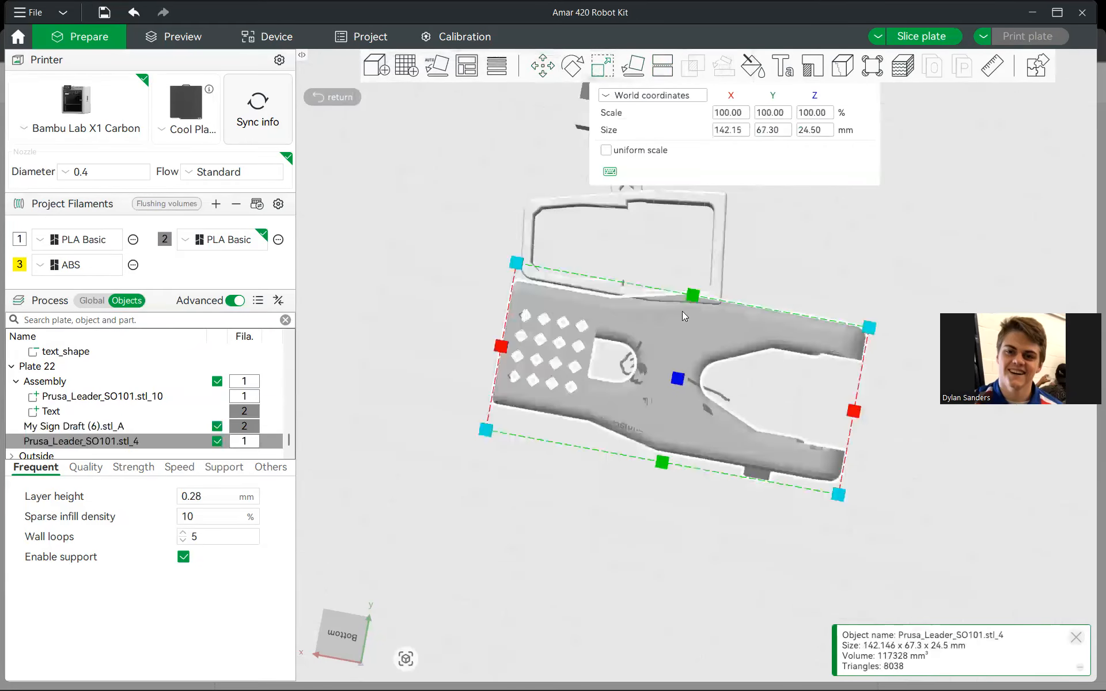
drag(798, 310, 781, 384)
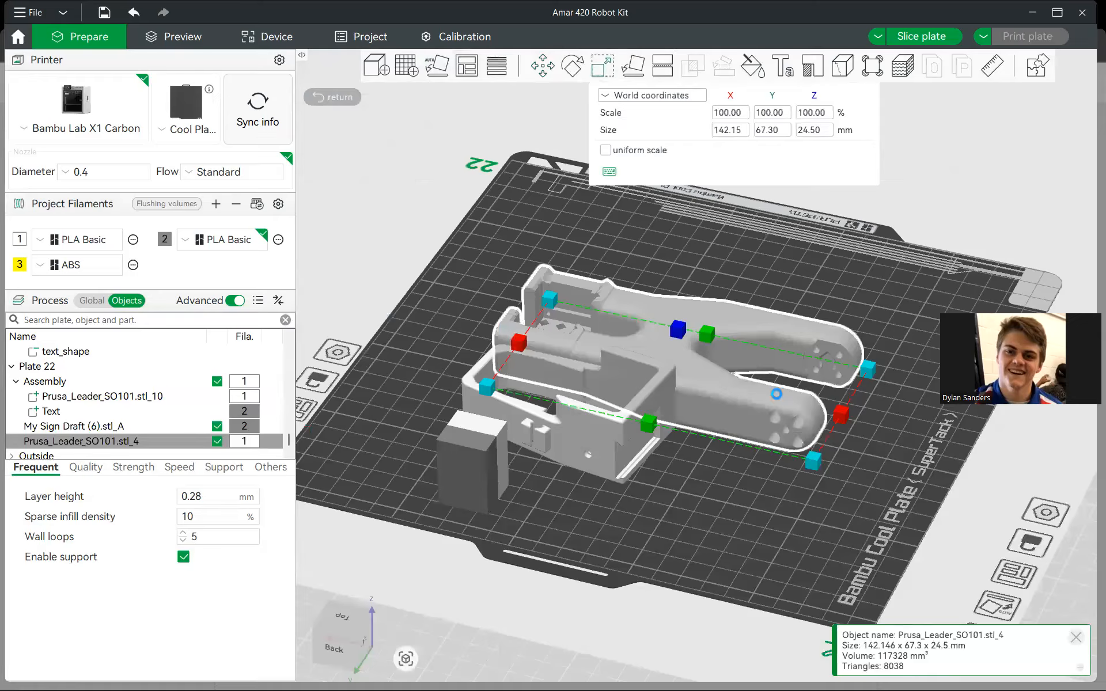
drag(873, 388, 1048, 299)
drag(869, 384, 900, 119)
drag(548, 260, 607, 213)
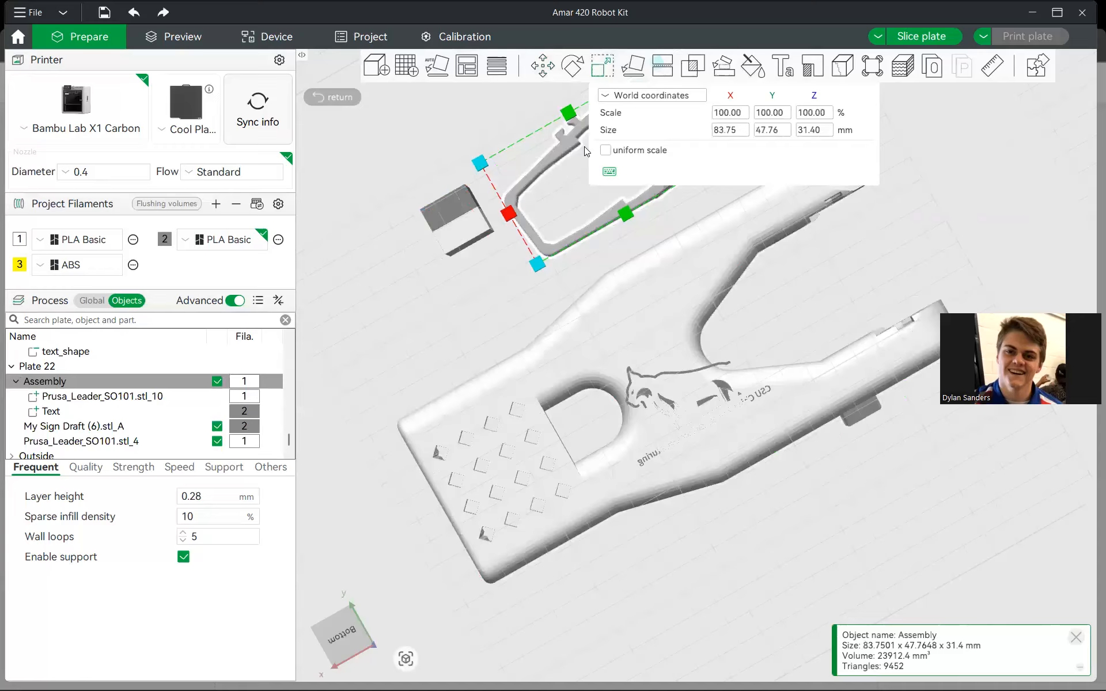
- Move the logo along Y to about -1070.56 mm on the underside of the enlarged arm part
click(474, 324)
scroll(646, 374, up, 3)
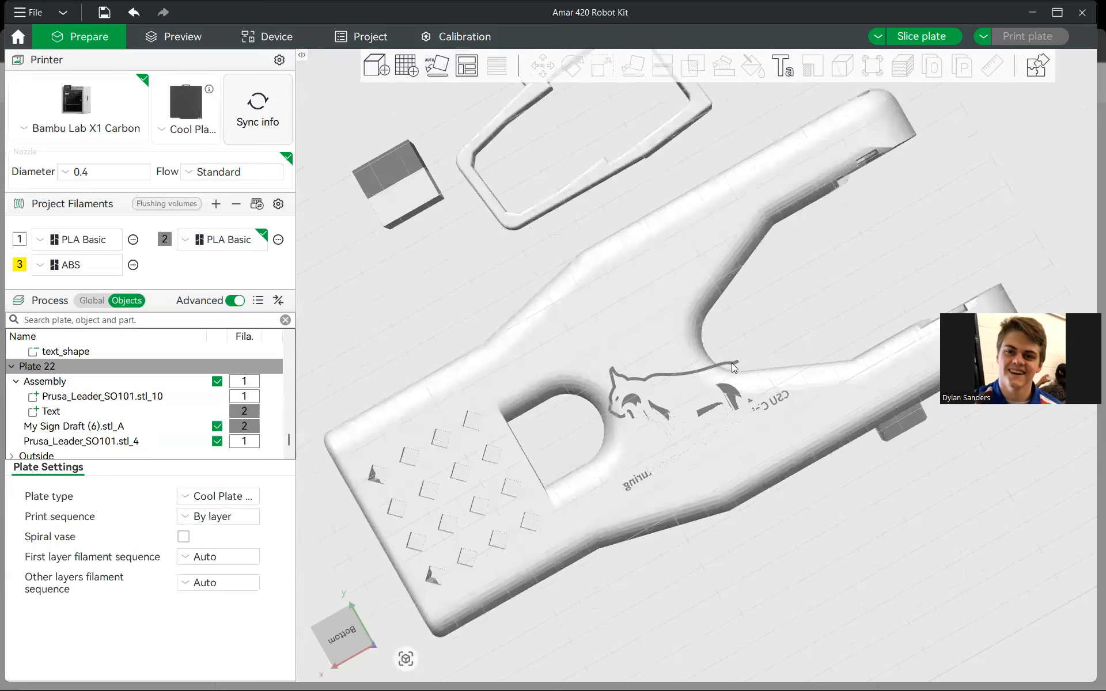
click(683, 310)
click(550, 71)
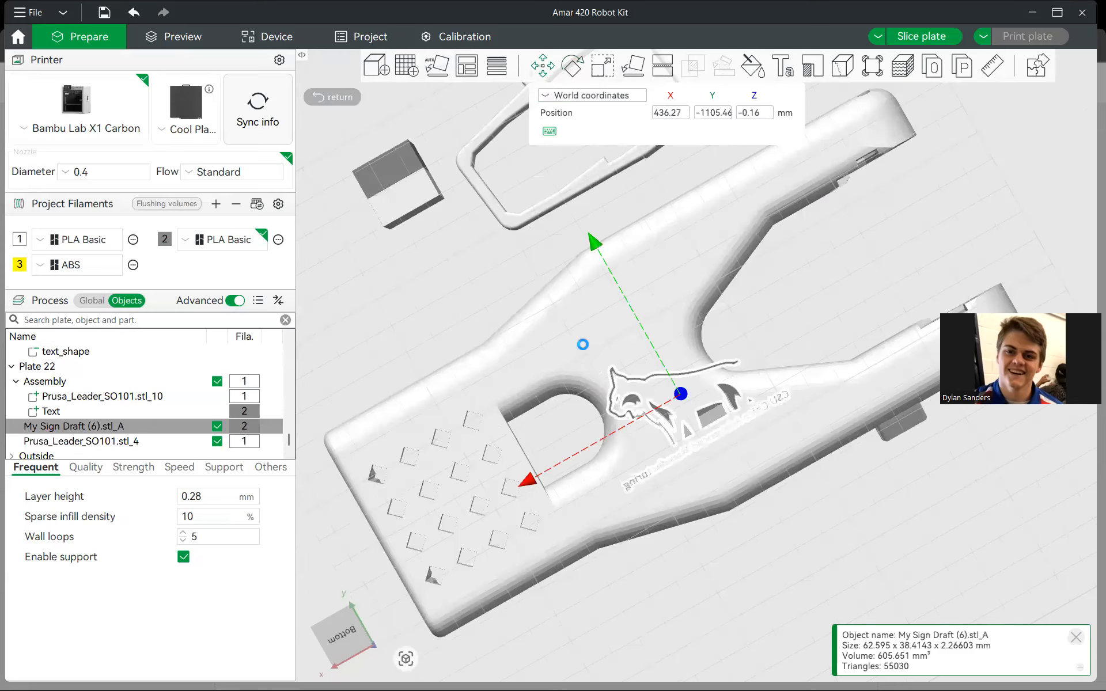
drag(596, 244, 535, 166)
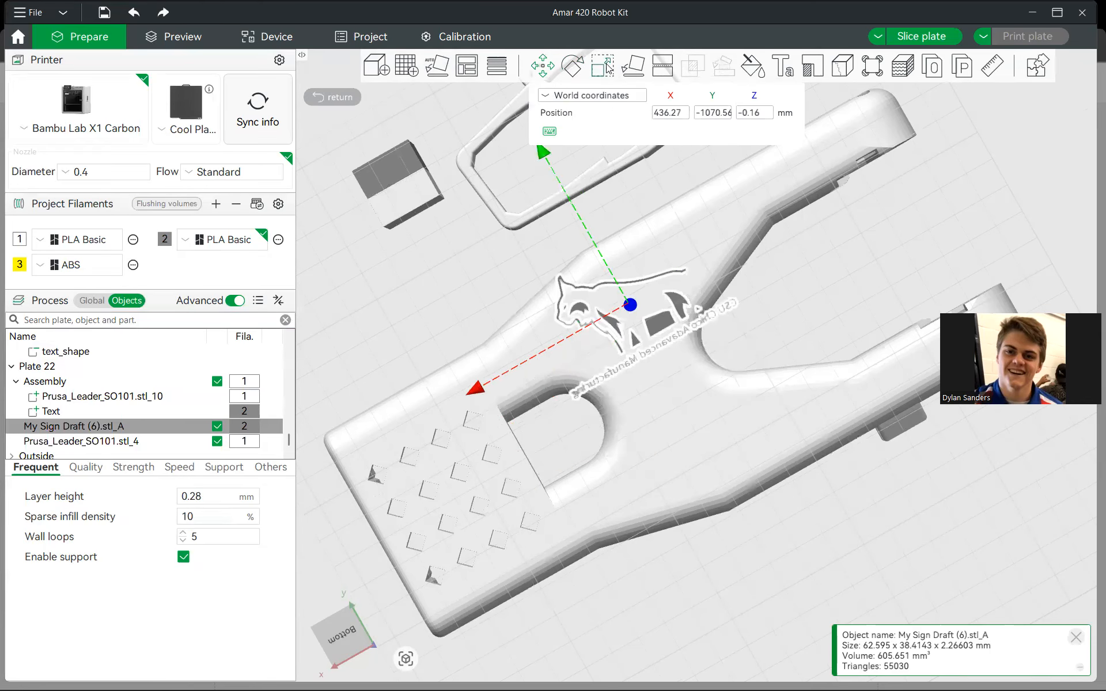
- Rotate the logo about Z until its lettering runs across the arm, and flip it 180° about X
click(573, 66)
drag(483, 425, 532, 166)
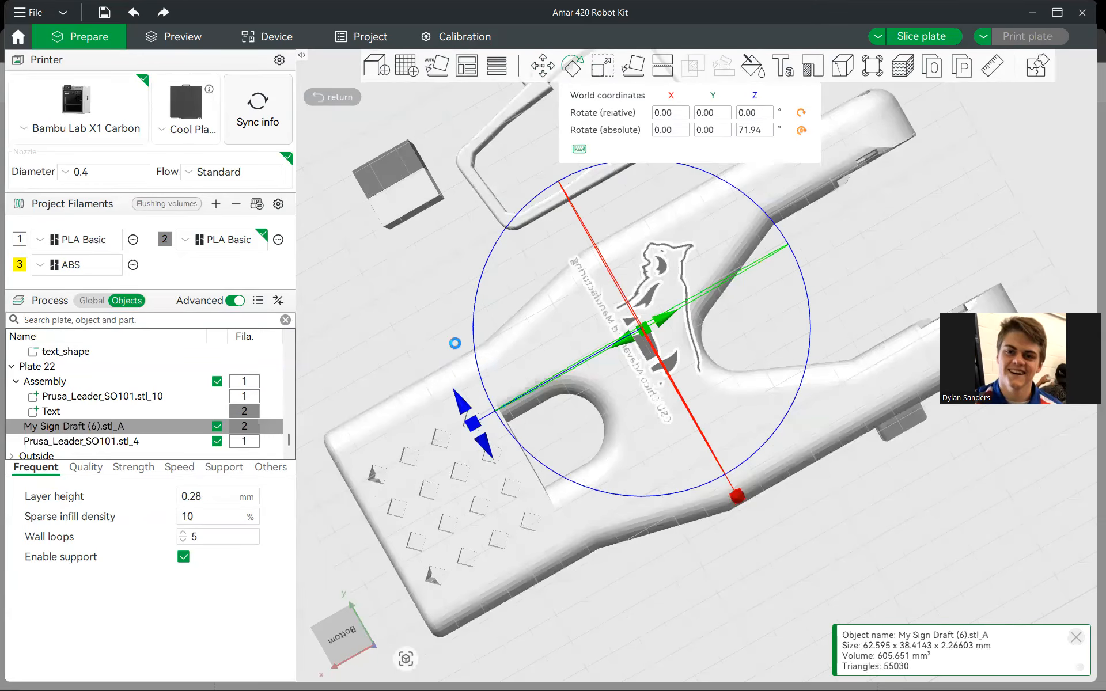
drag(429, 285, 445, 313)
drag(751, 517, 762, 586)
click(682, 118)
text(180)
key(Return)
drag(942, 325, 924, 252)
scroll(611, 324, up, 3)
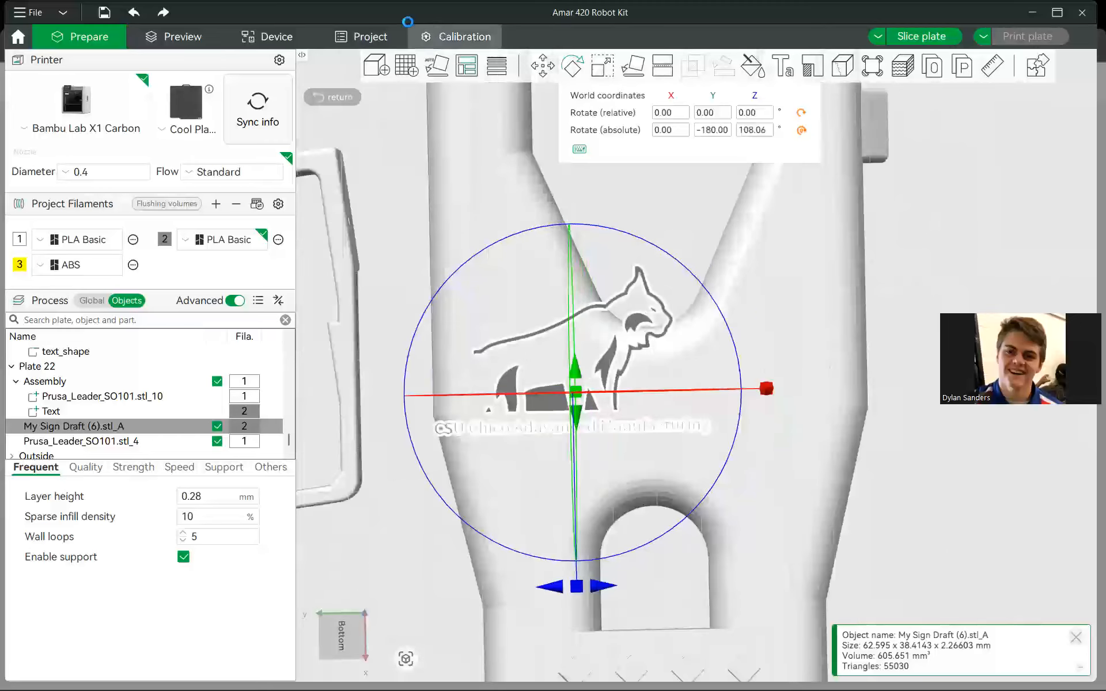
- Center the flipped logo between the two cutouts on the arm's underside, at about X 427.50 and Y -1108.38 mm
click(544, 64)
drag(398, 360, 578, 417)
drag(743, 525, 750, 492)
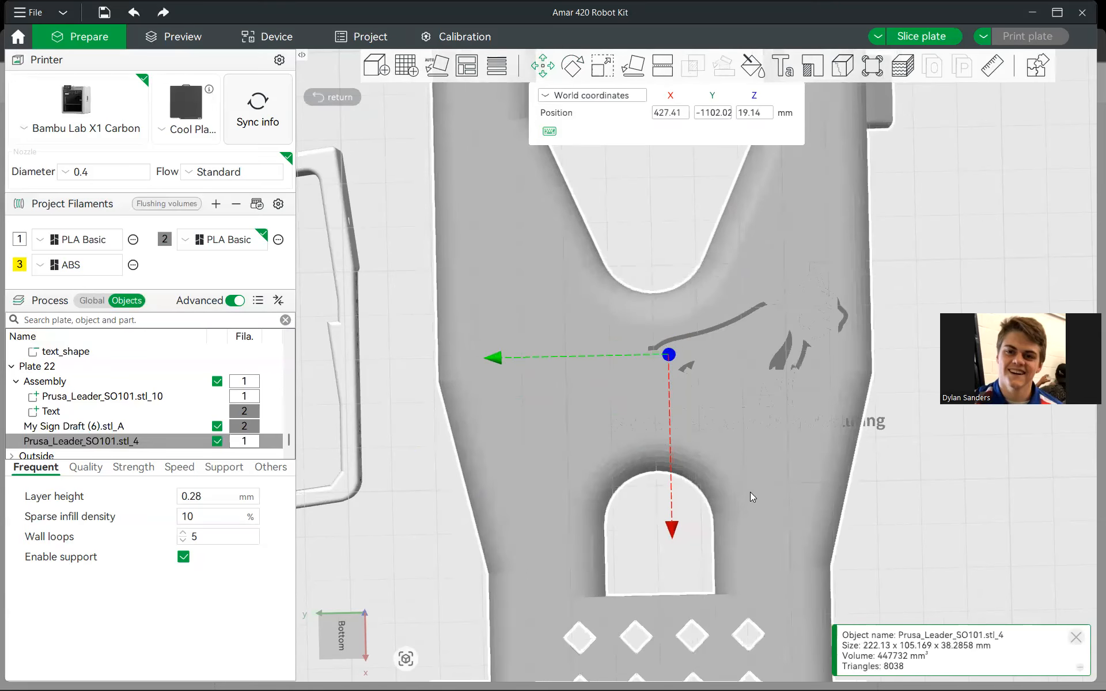
click(876, 424)
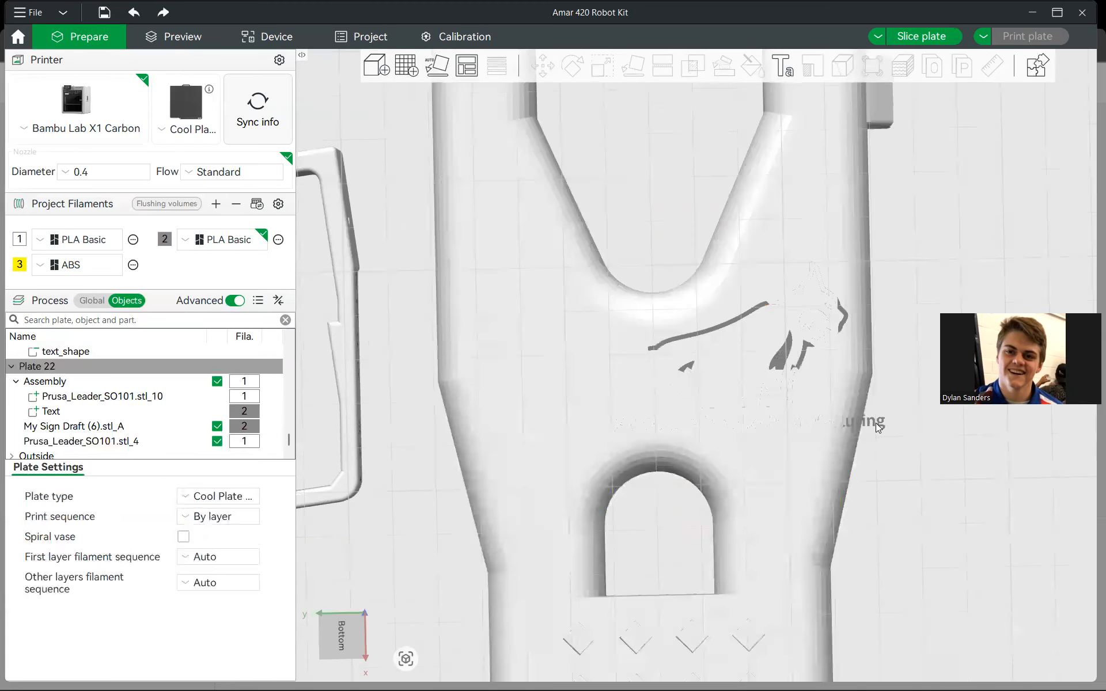
click(87, 440)
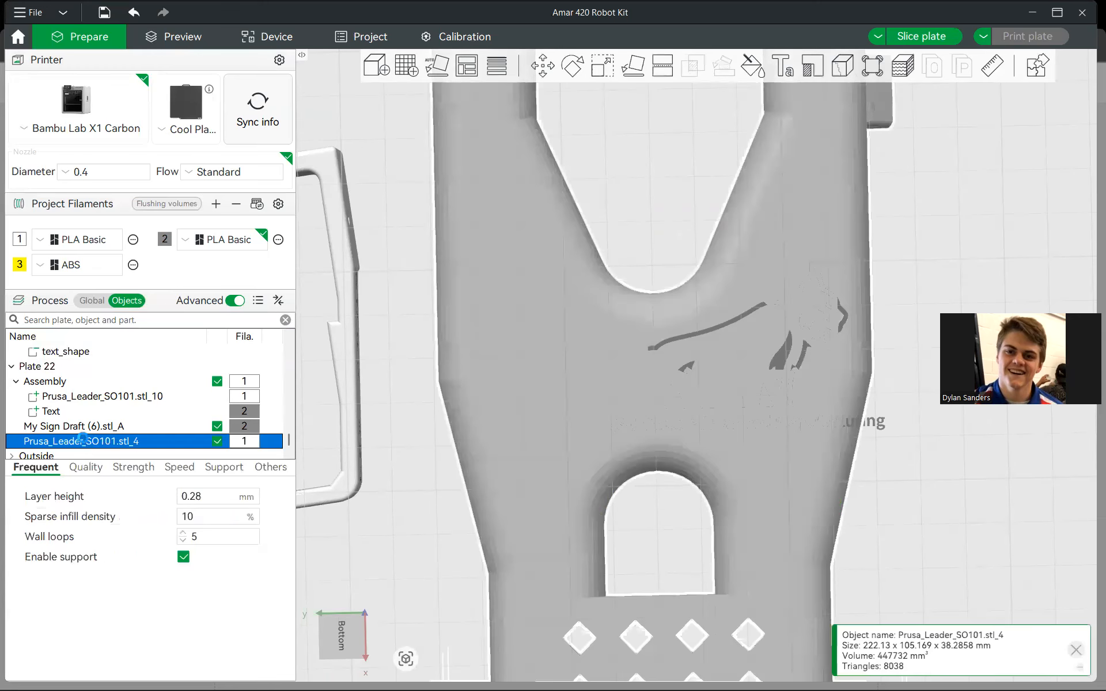
click(88, 429)
click(543, 65)
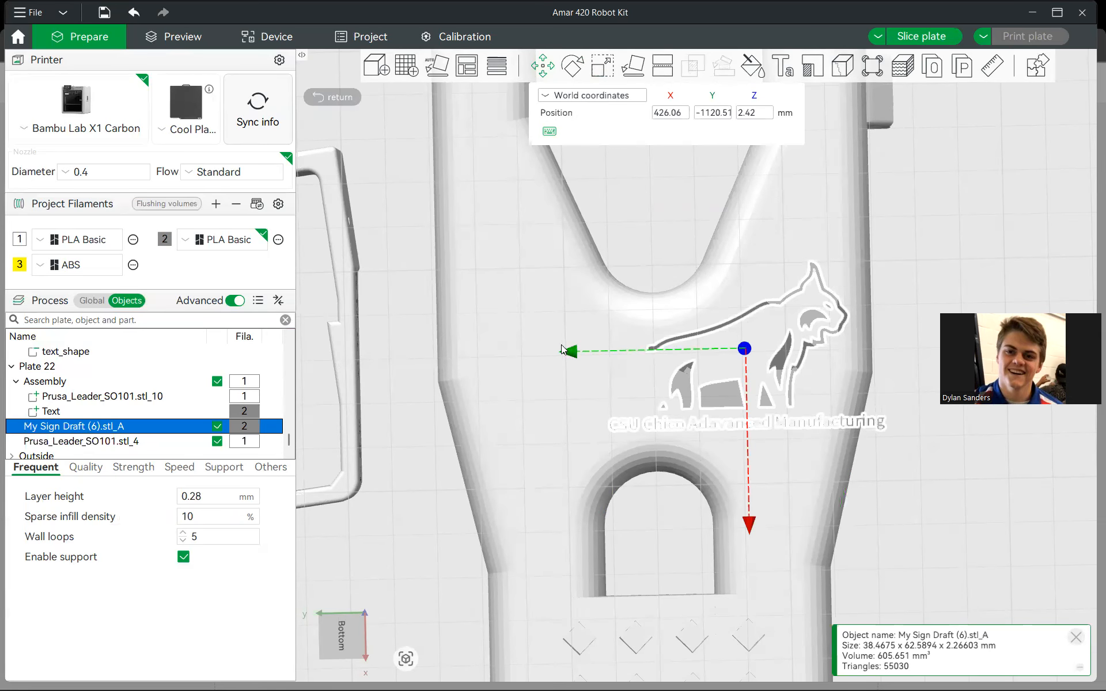
drag(552, 356, 533, 356)
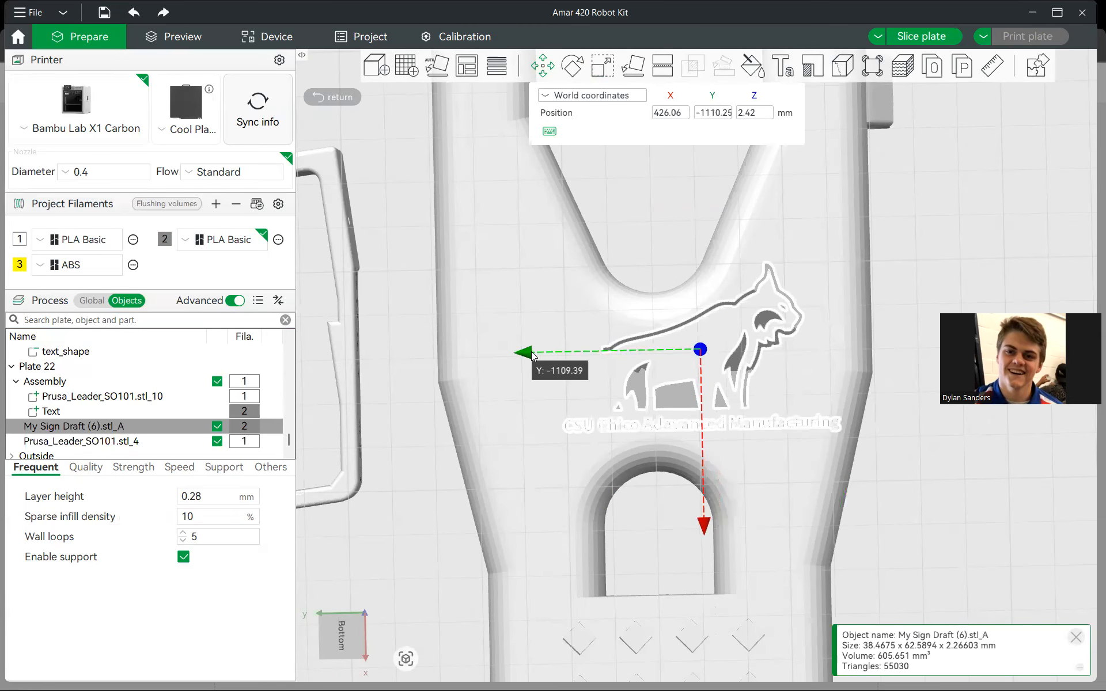
drag(705, 535, 698, 529)
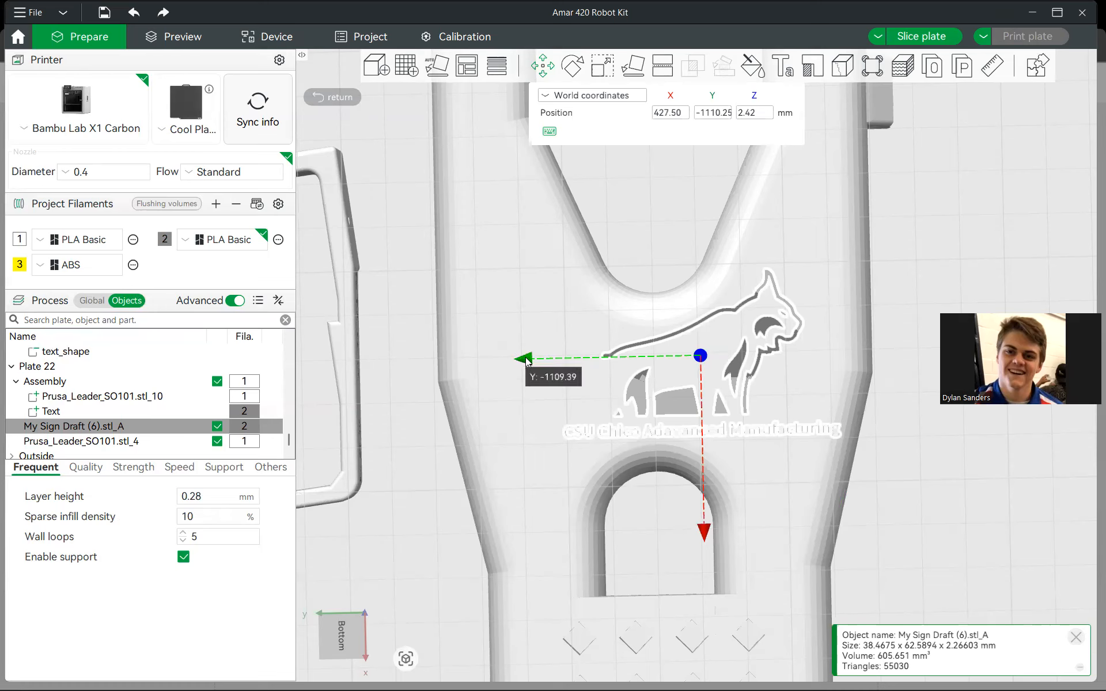
drag(527, 361, 524, 361)
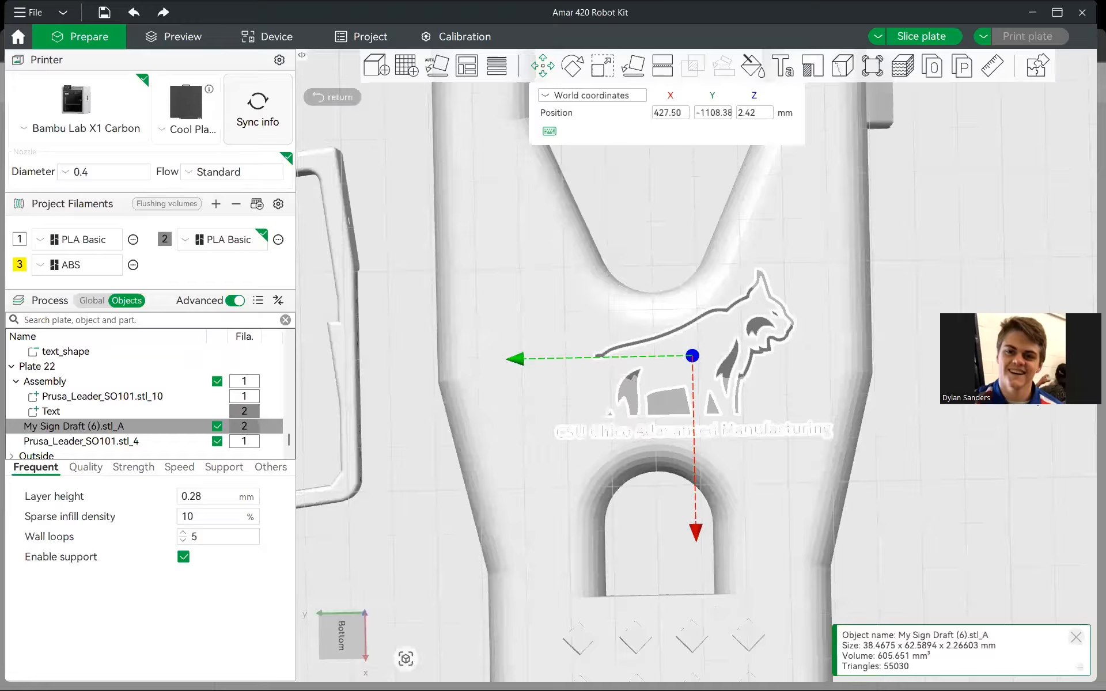
- Slice Plate 22 and examine the logo's toolpaths on the underside of the forked arm part
click(949, 403)
drag(949, 402, 886, 295)
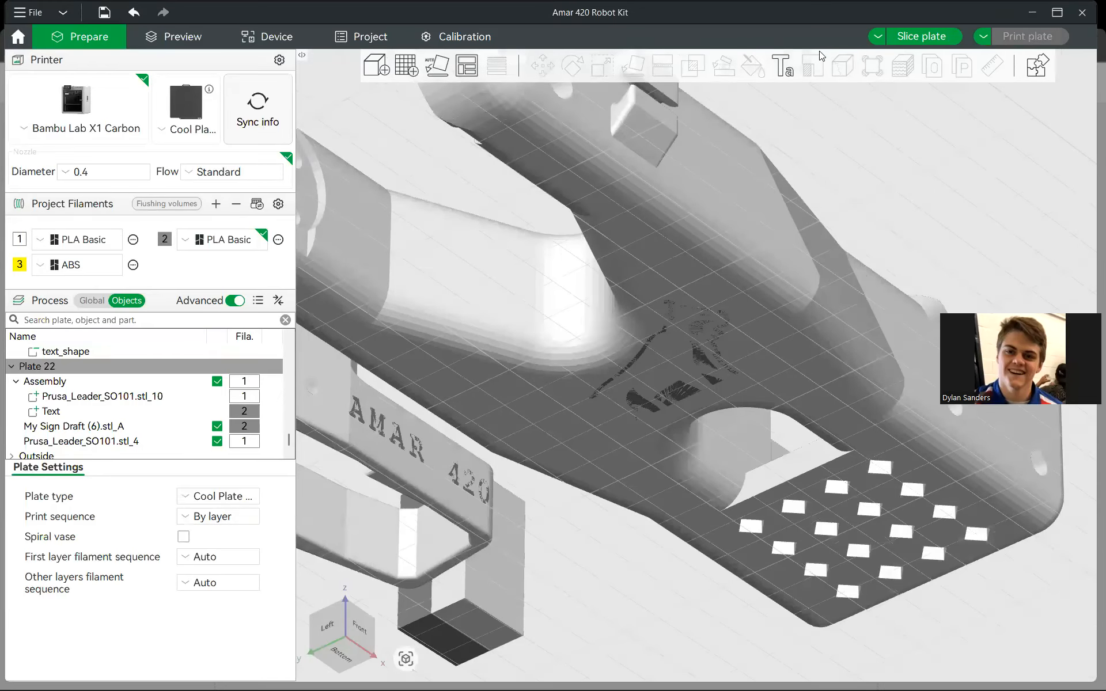
click(924, 36)
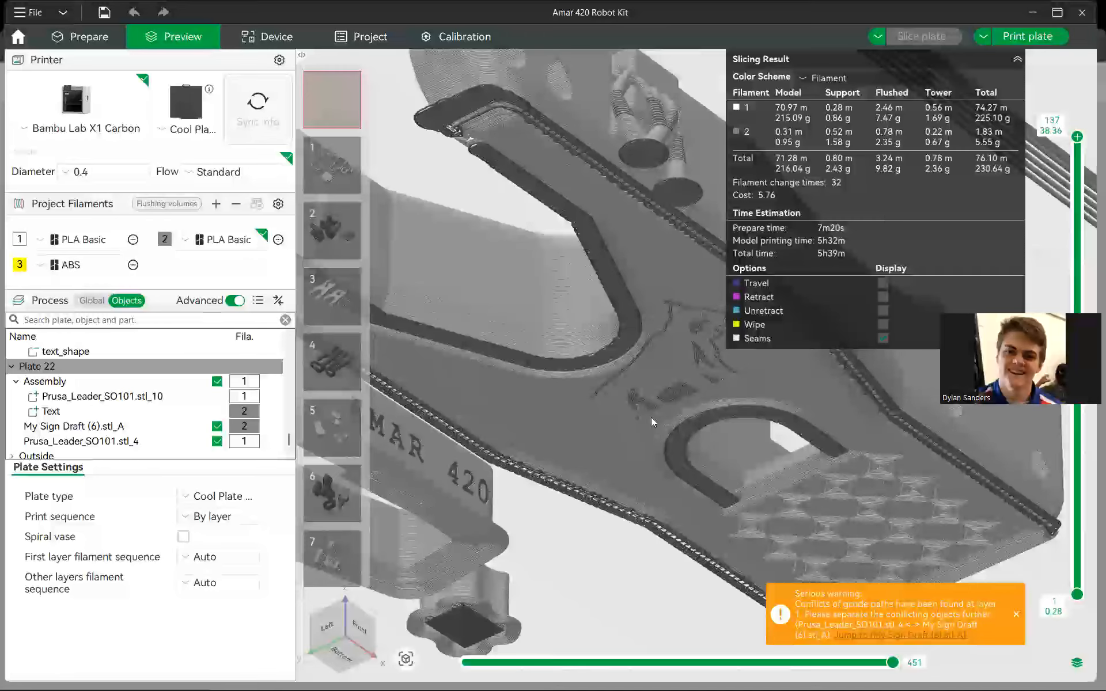
scroll(479, 191, up, 5)
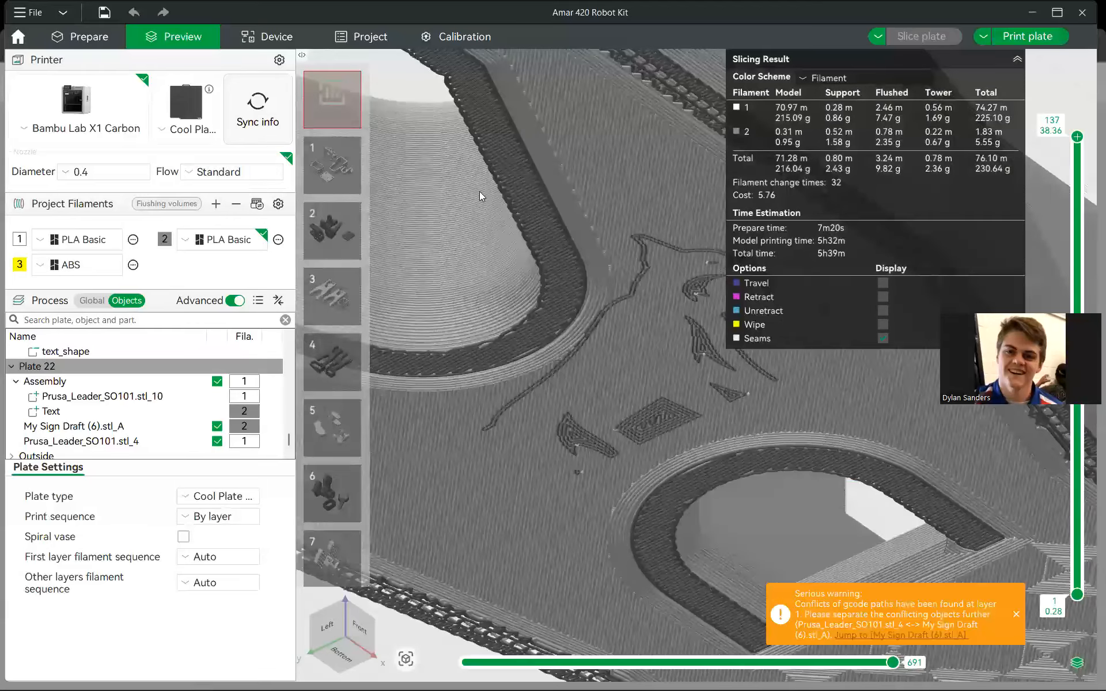
scroll(506, 193, down, 3)
drag(474, 121, 624, 371)
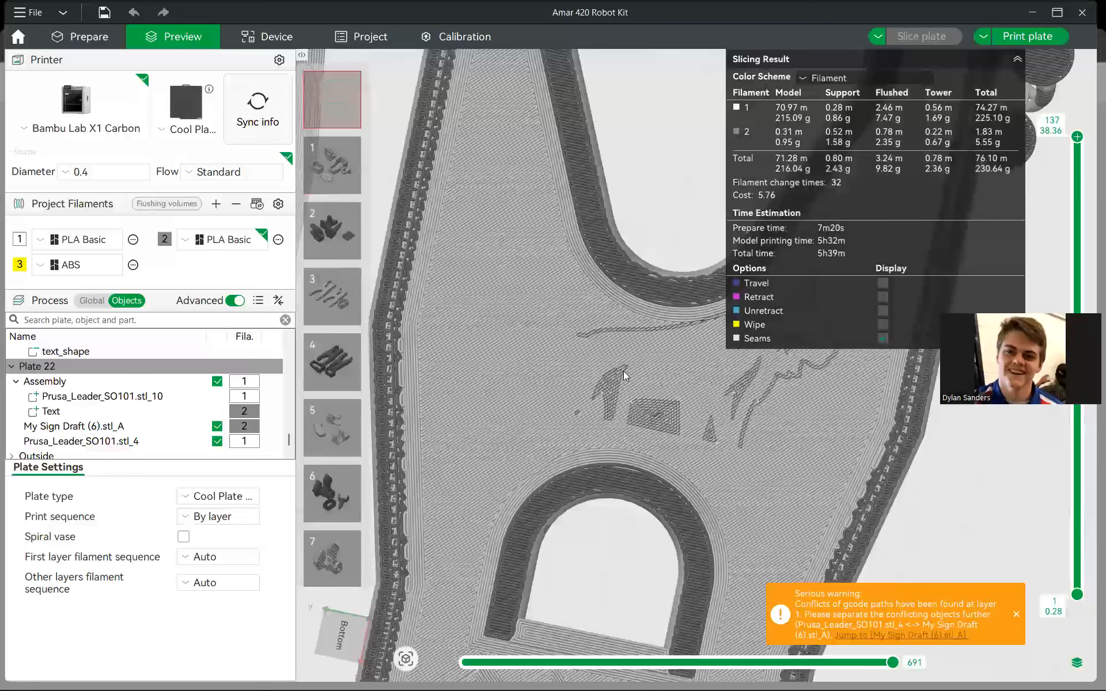
scroll(613, 487, up, 5)
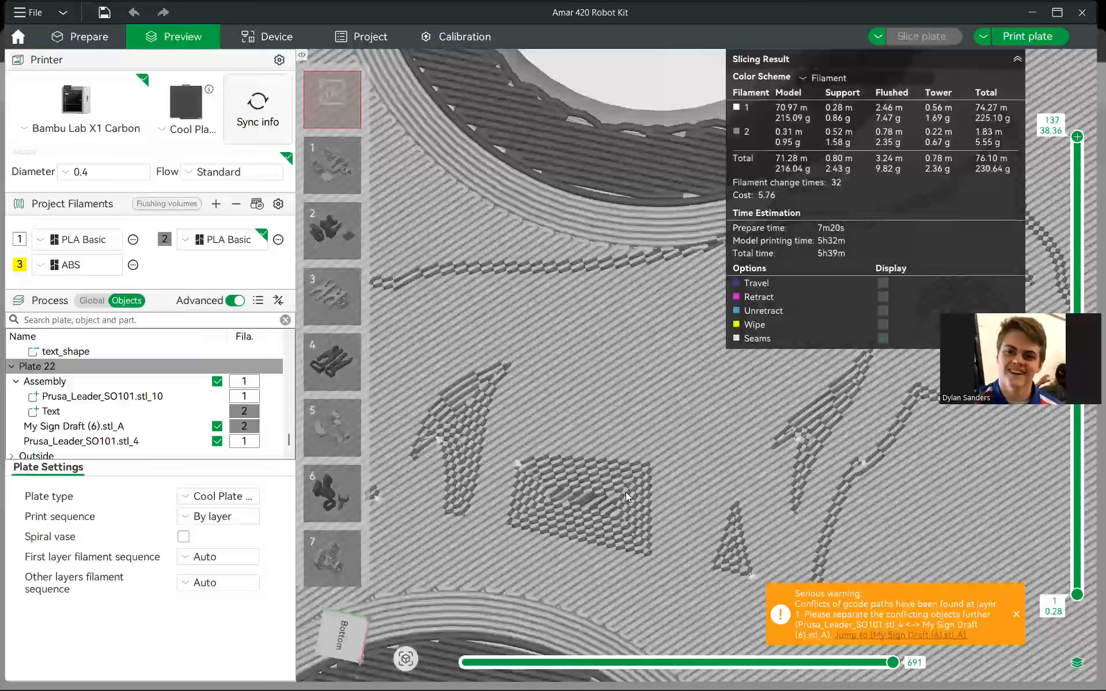
scroll(626, 492, down, 5)
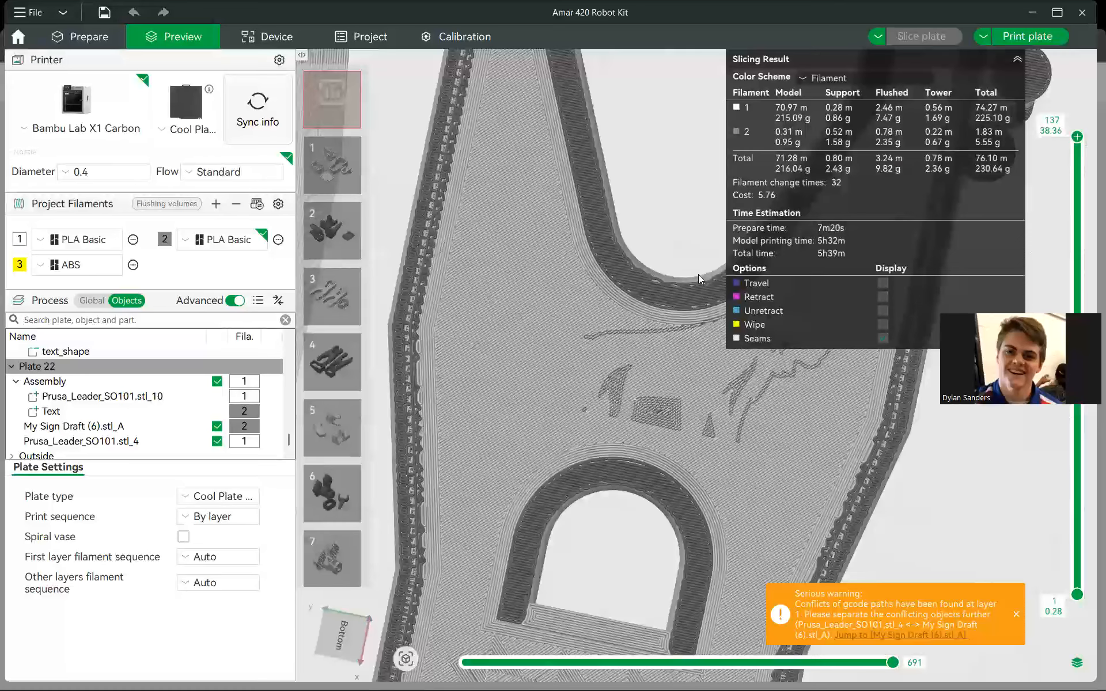
drag(698, 274, 693, 304)
scroll(700, 346, up, 3)
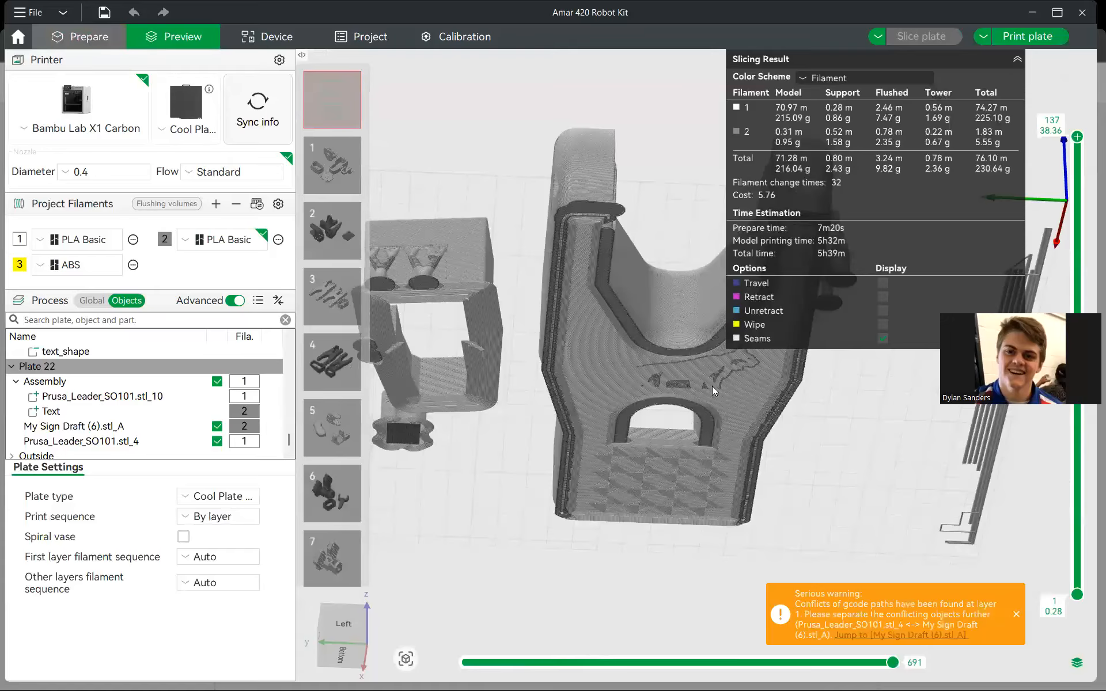
- Set the nozzle diameter to 0.2 mm and the plate type back to Cool Plate for the arm part's plate
key(Tab)
drag(870, 382, 847, 345)
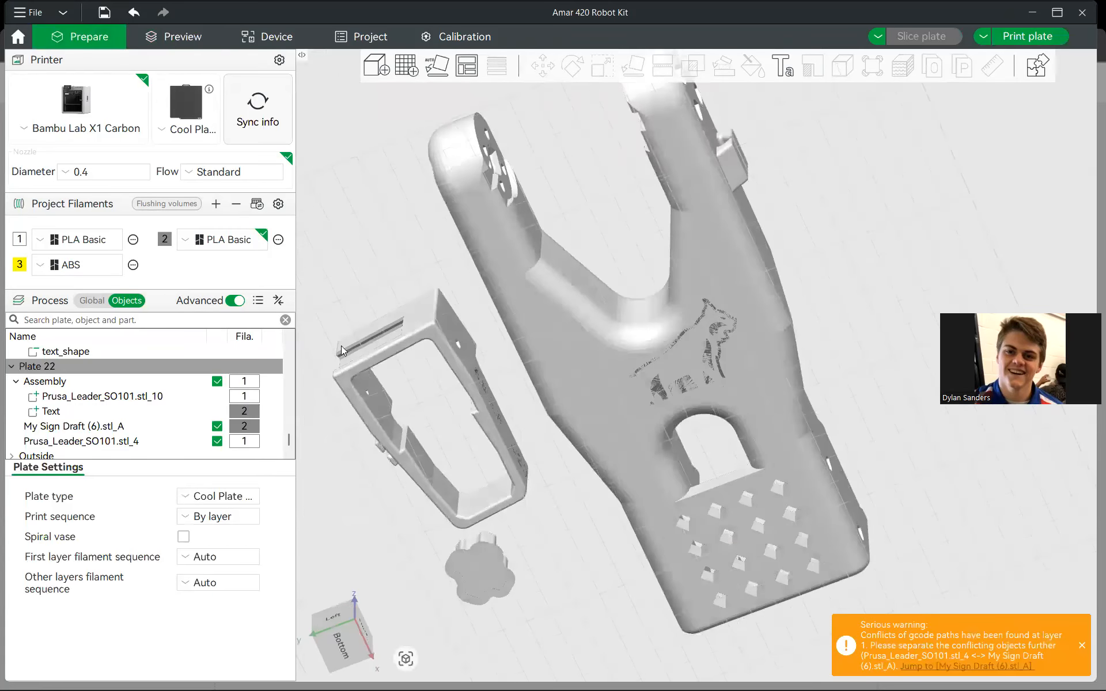
click(70, 444)
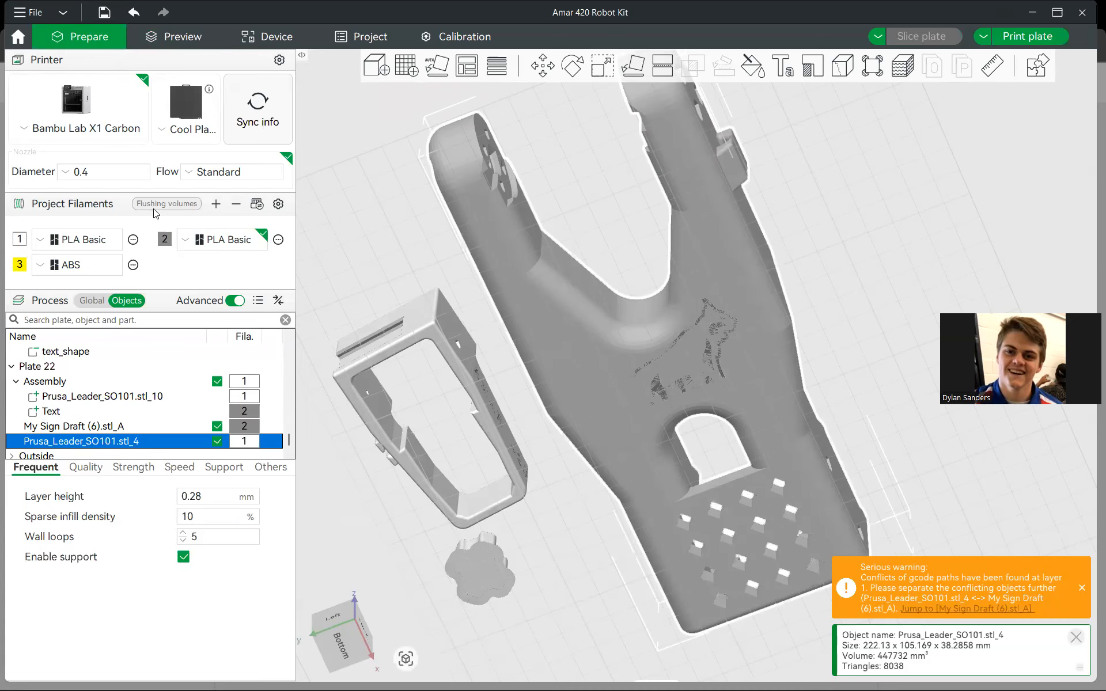
click(83, 173)
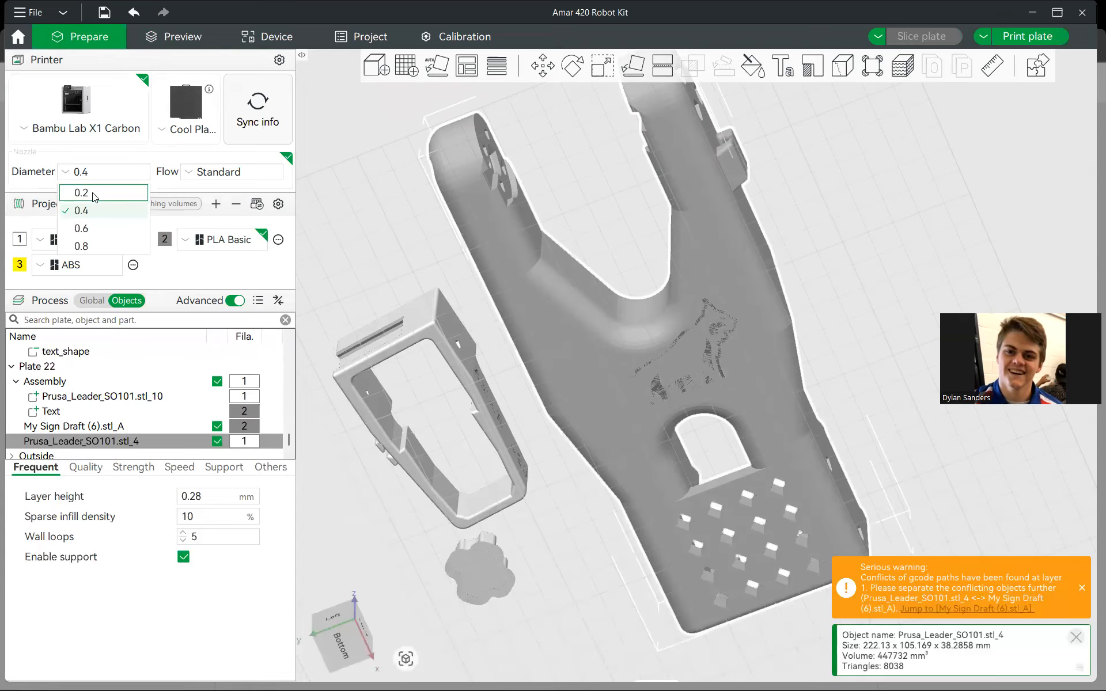
click(92, 194)
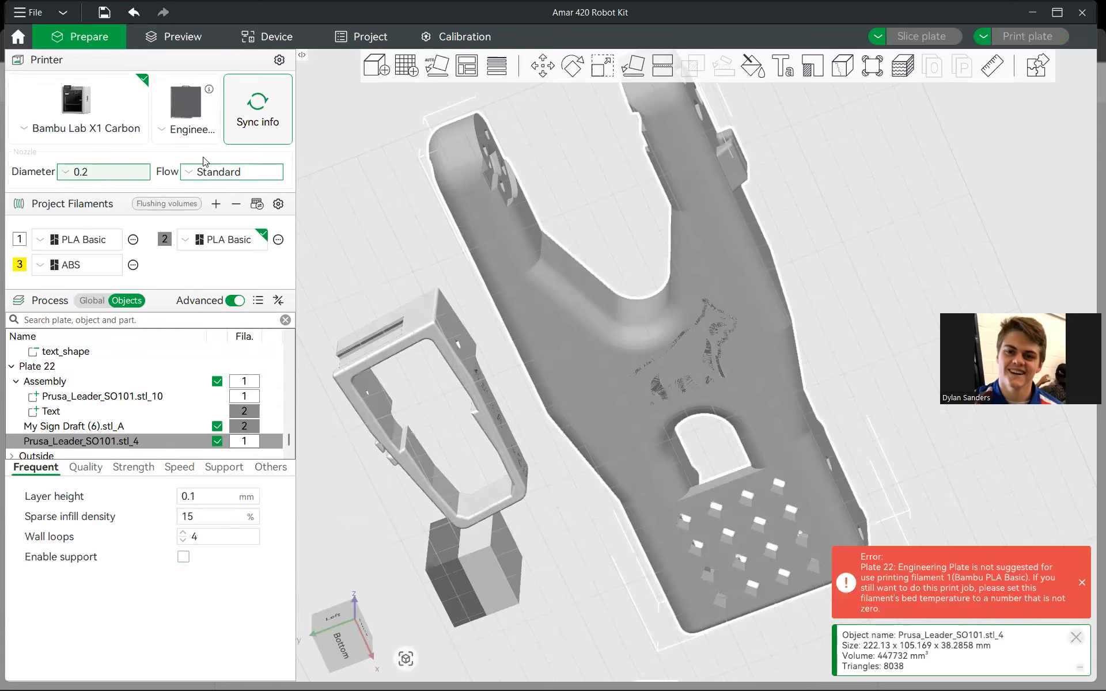
click(184, 130)
click(193, 150)
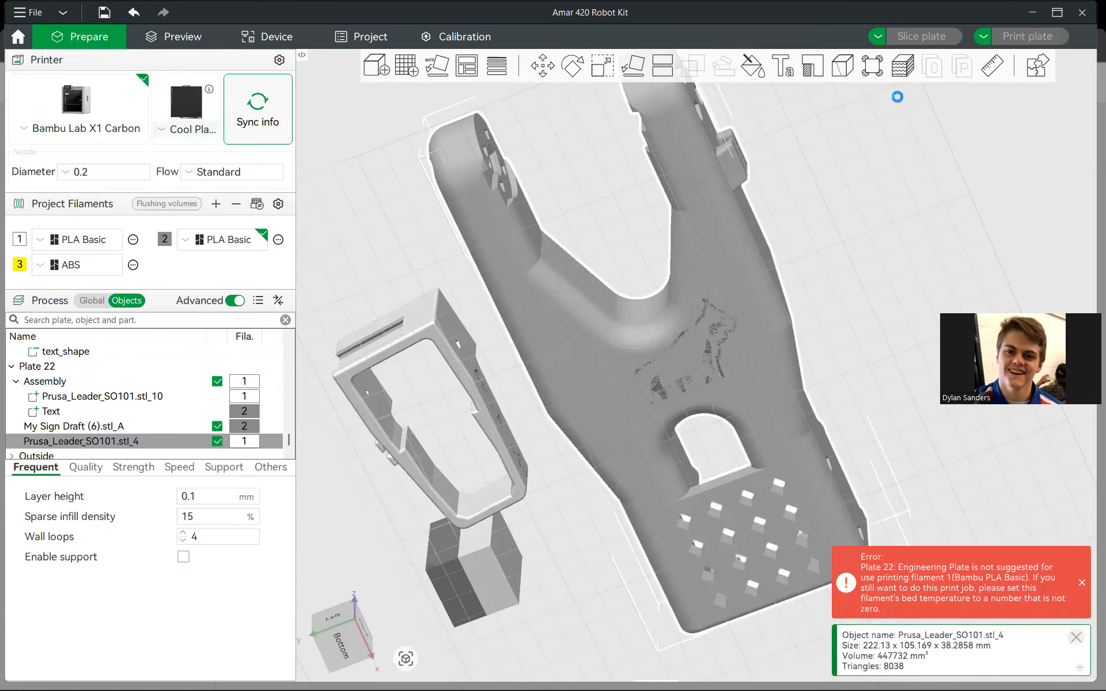
- Slice the plate with the 0.2 mm nozzle and examine how finely the logo's lines print on the arm's underside
click(921, 36)
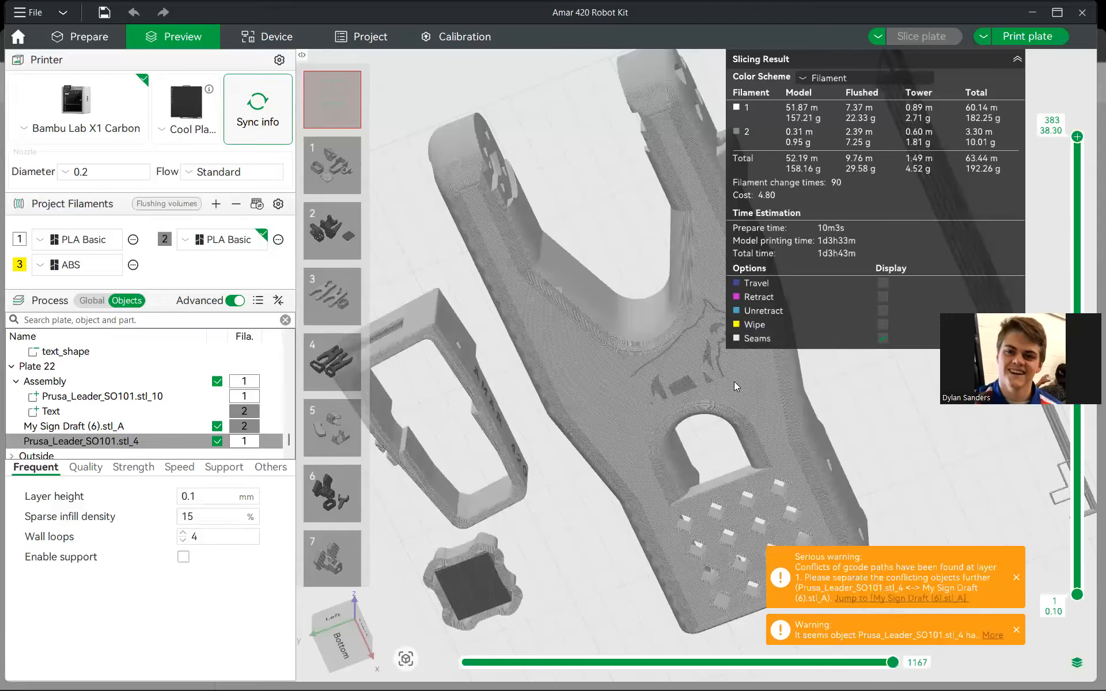
scroll(734, 382, up, 1)
scroll(734, 382, up, 3)
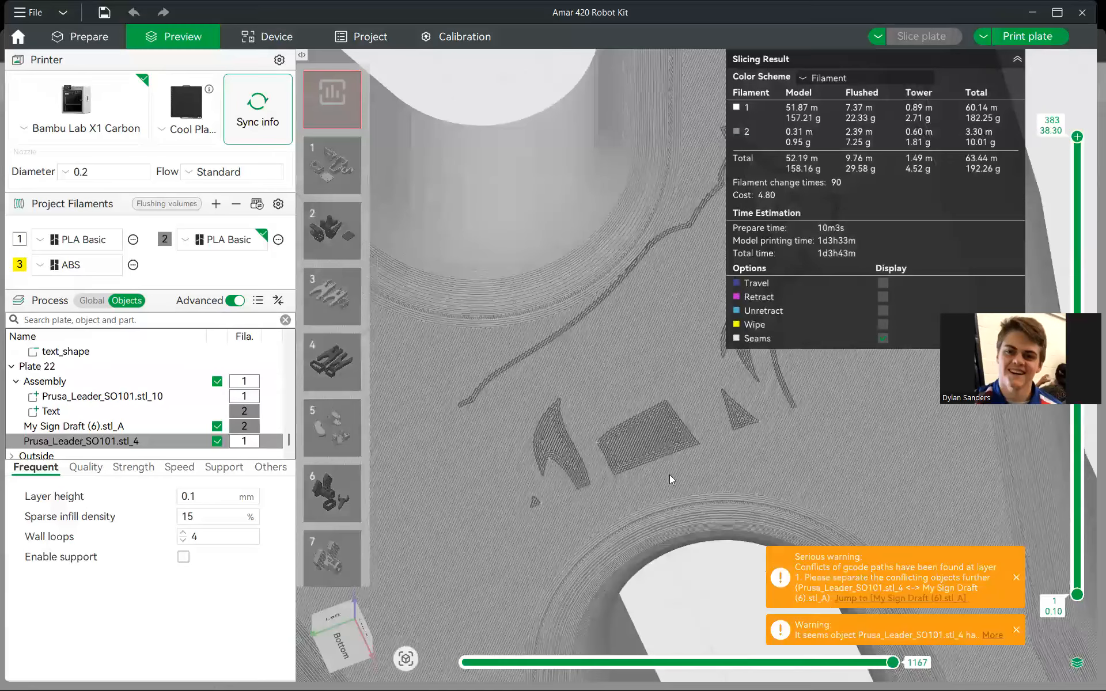
scroll(624, 436, up, 1)
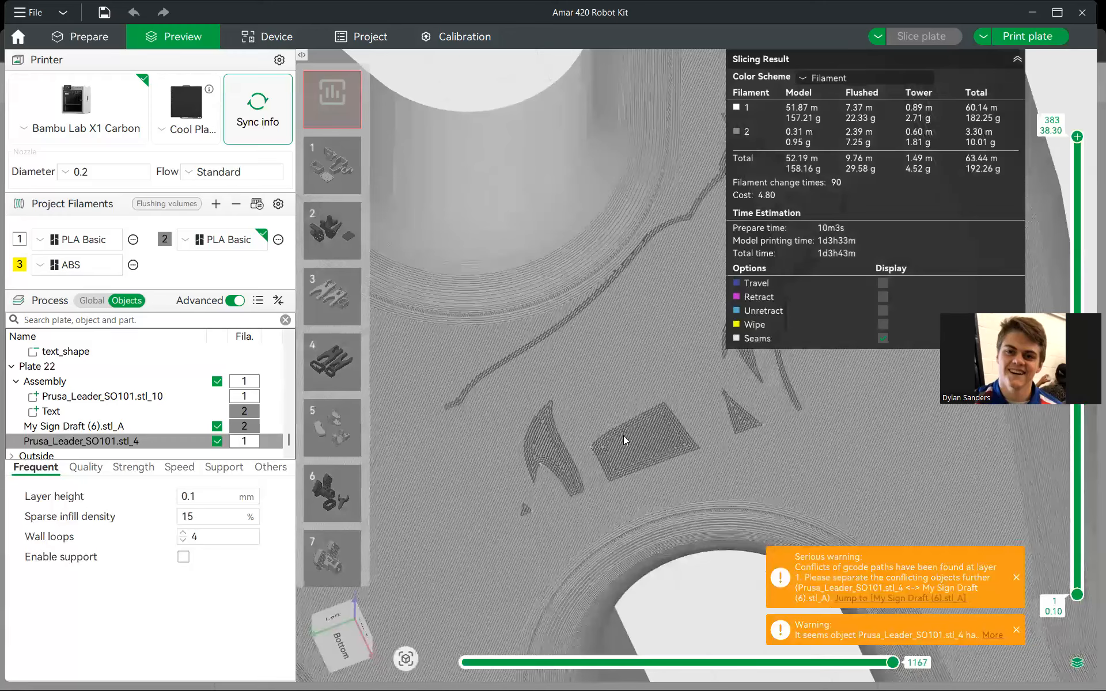
scroll(624, 436, down, 2)
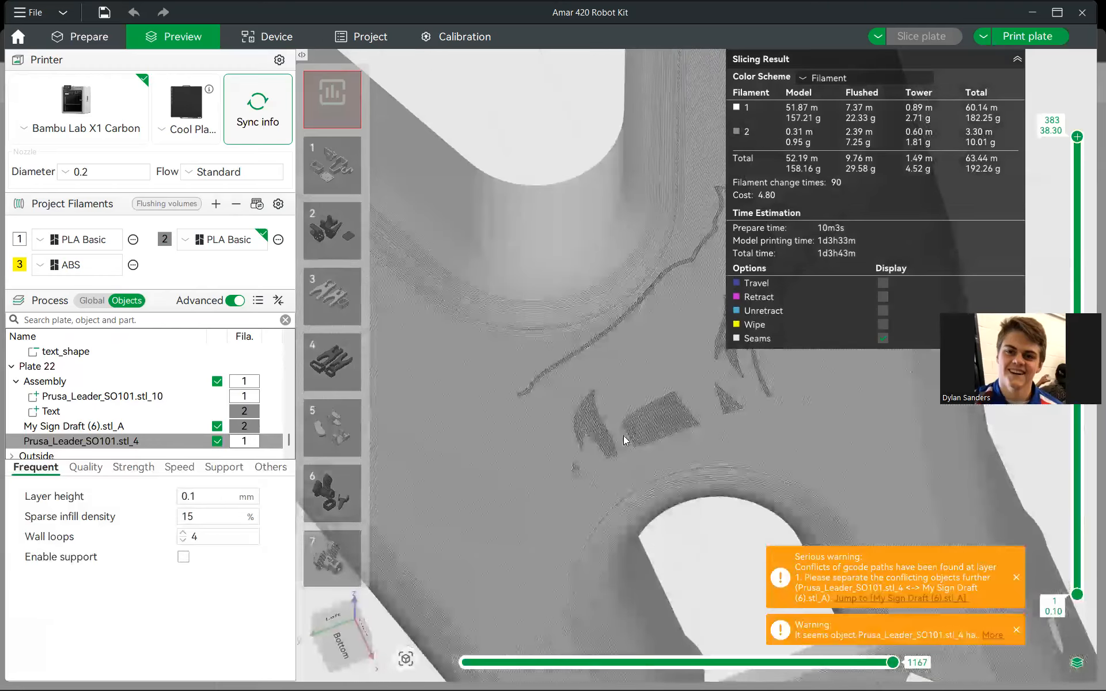
scroll(623, 436, down, 1)
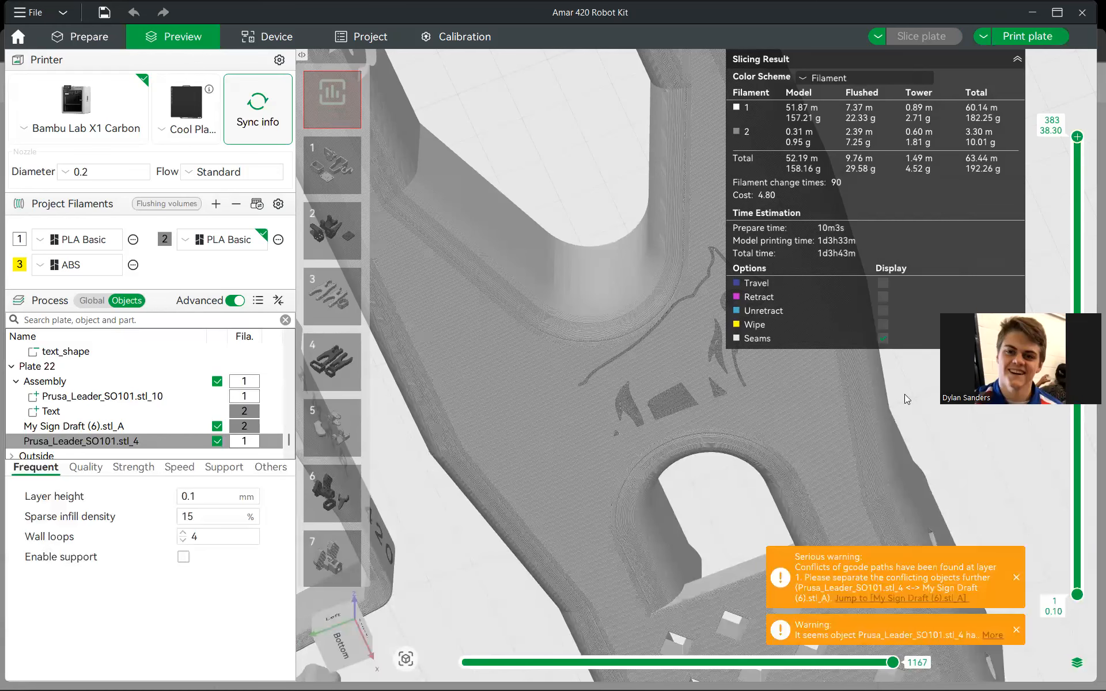
drag(900, 416, 829, 454)
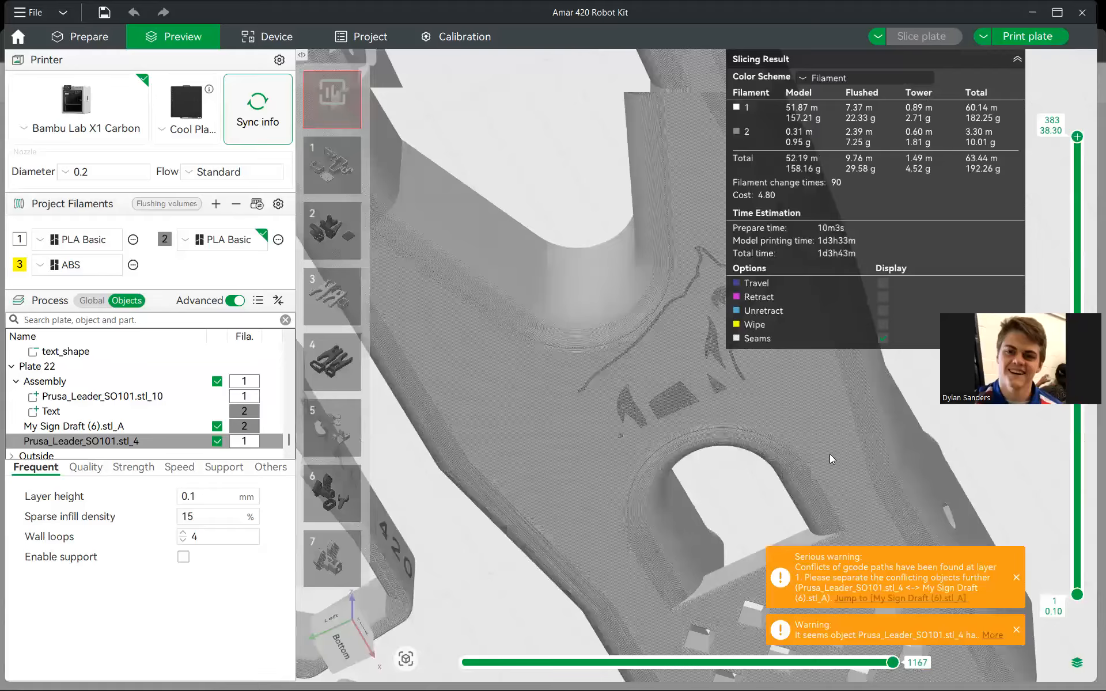
key(3)
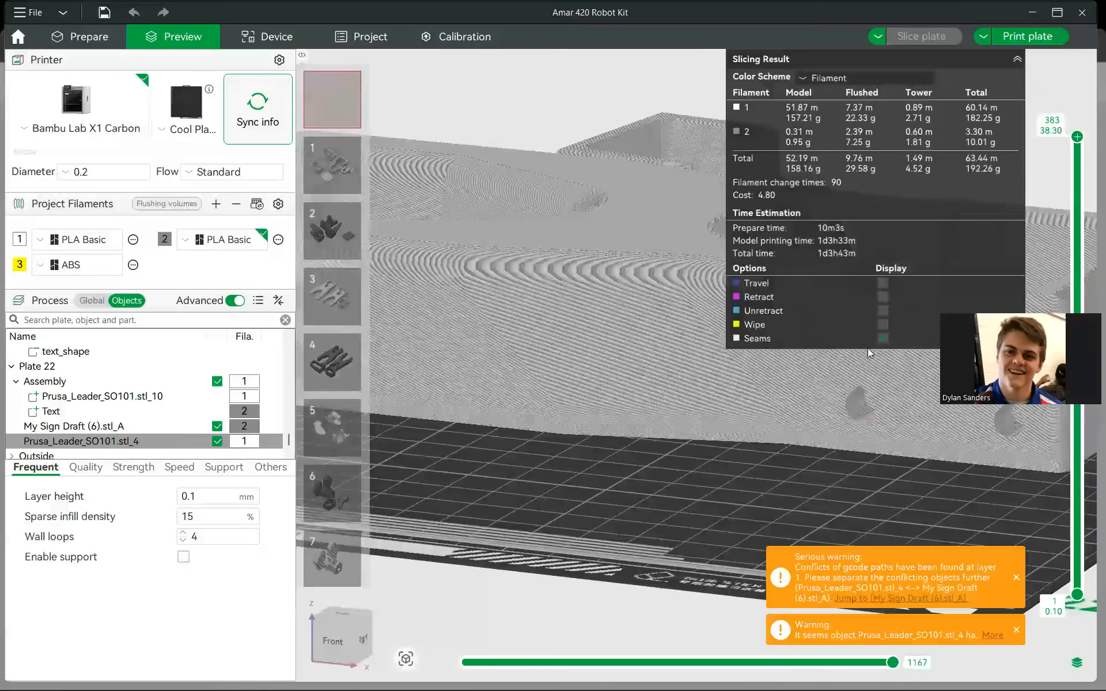
key(2)
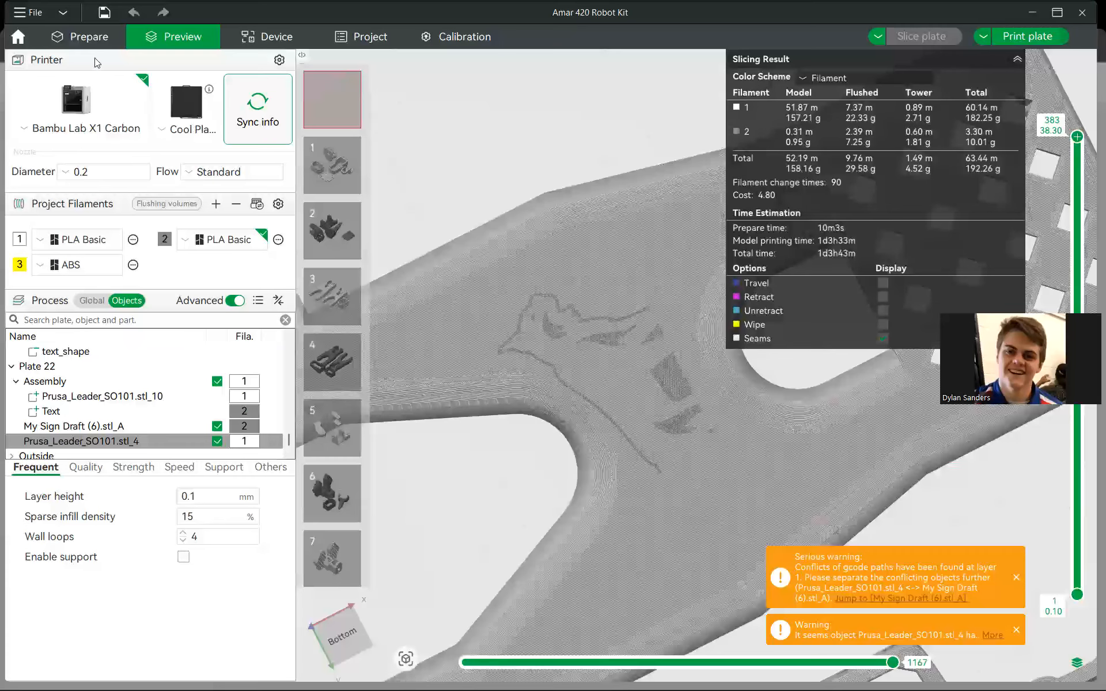
- Set the nozzle diameter back to 0.4 mm
click(118, 169)
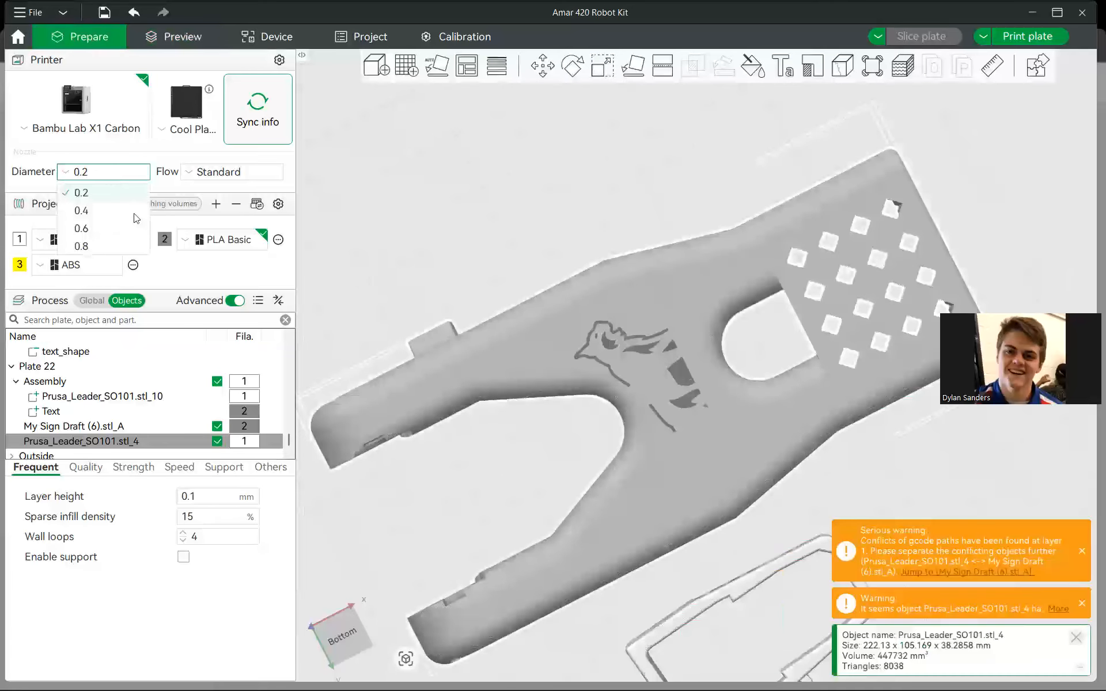
click(134, 216)
scroll(563, 263, down, 3)
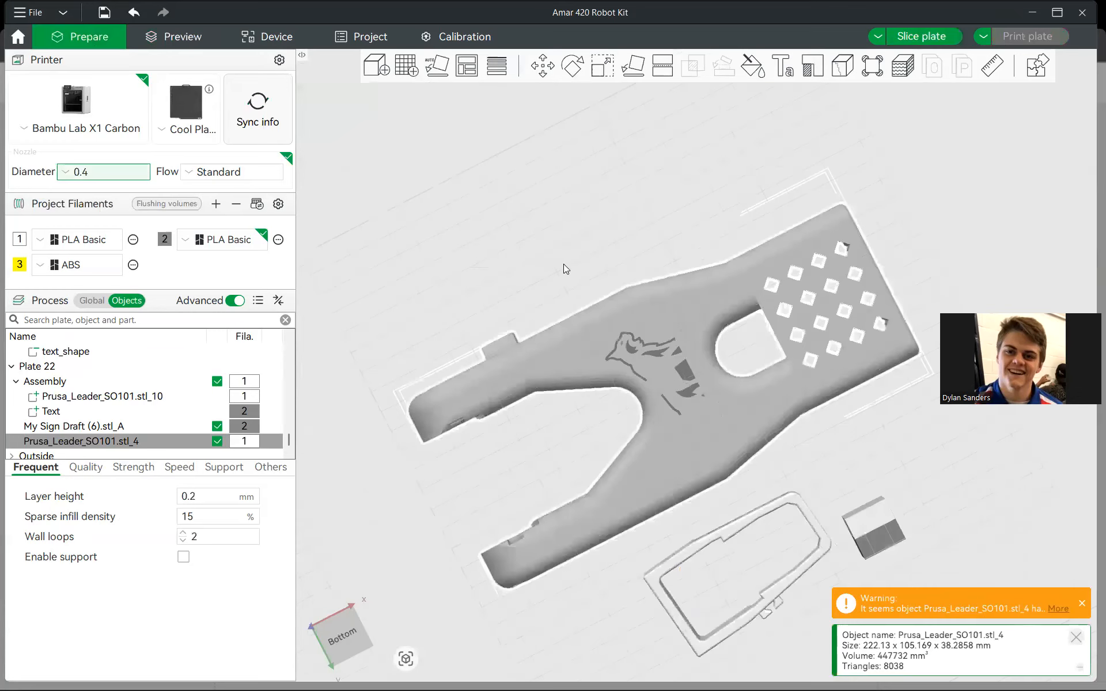
- Try to lay the forked arm part alone on its flat end face, and undo it
key(0)
click(633, 68)
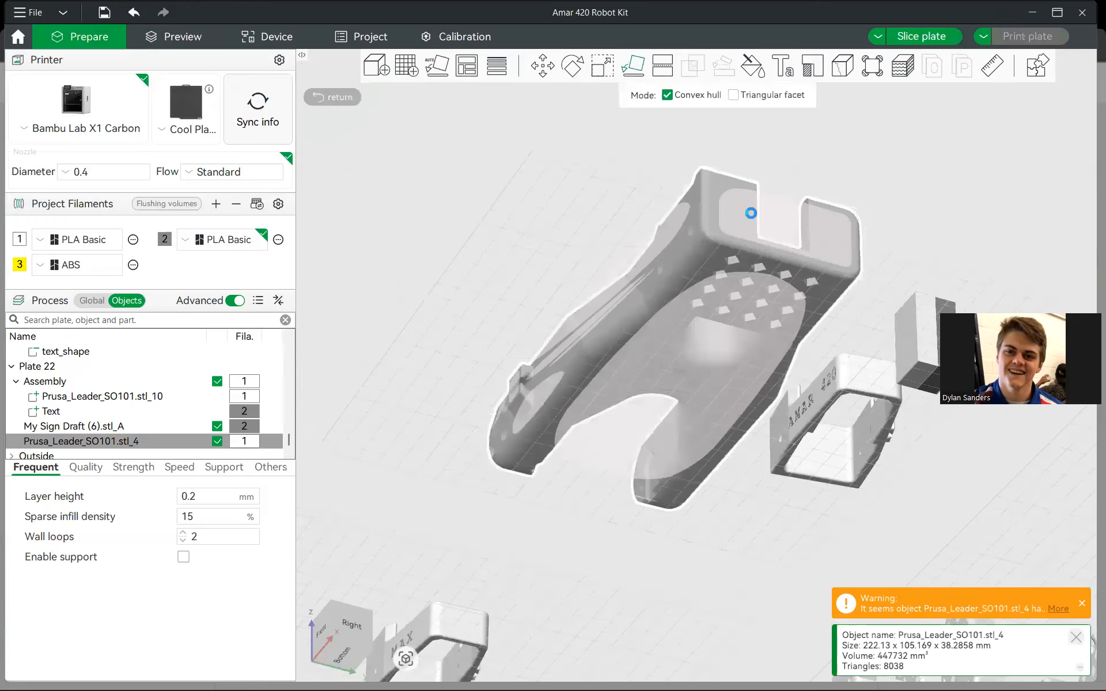
click(753, 215)
drag(830, 231, 849, 250)
key(ctrl+z)
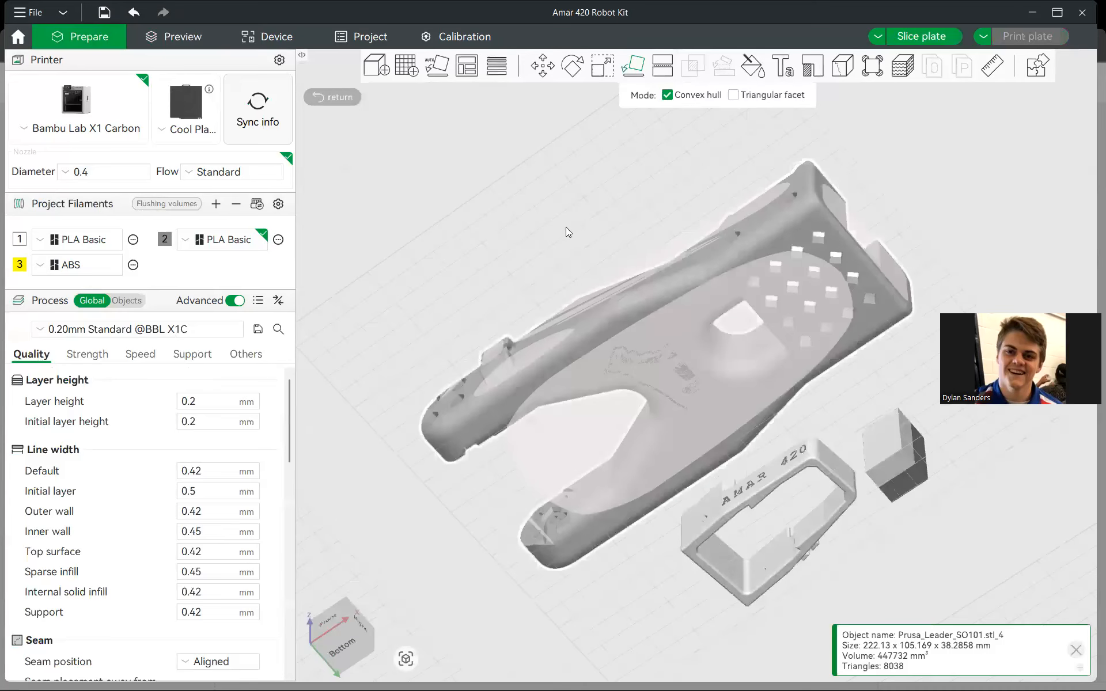
- Select the My Sign Draft (6) logo together with the forked arm part and assemble them into one object
click(126, 301)
scroll(100, 436, down, 1)
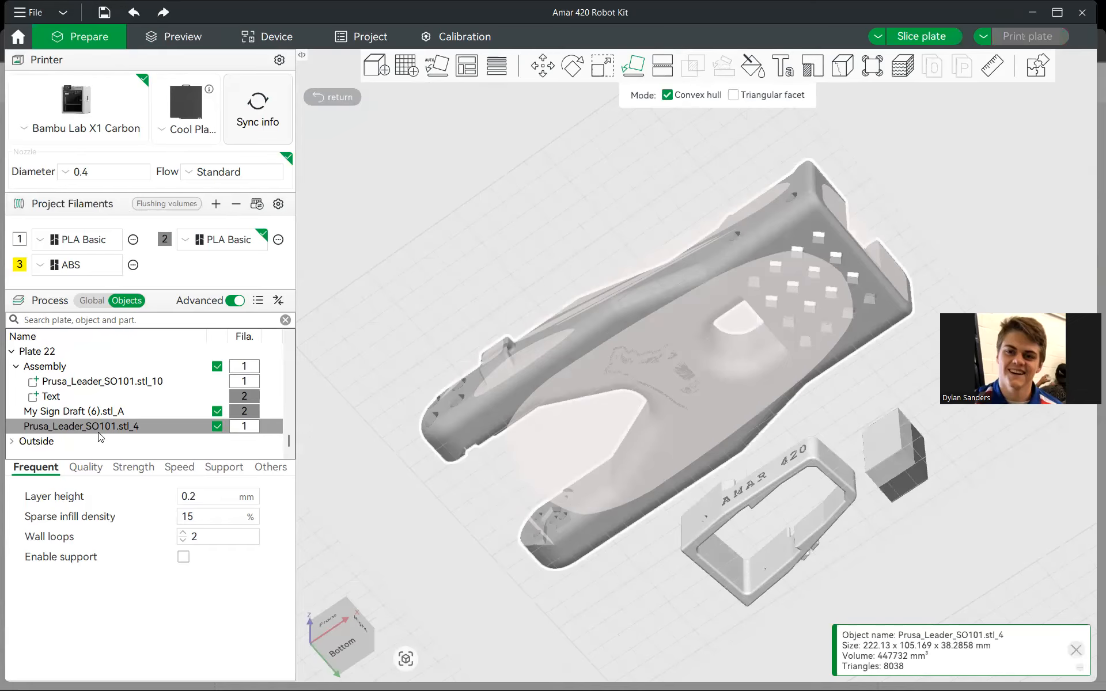
click(104, 413)
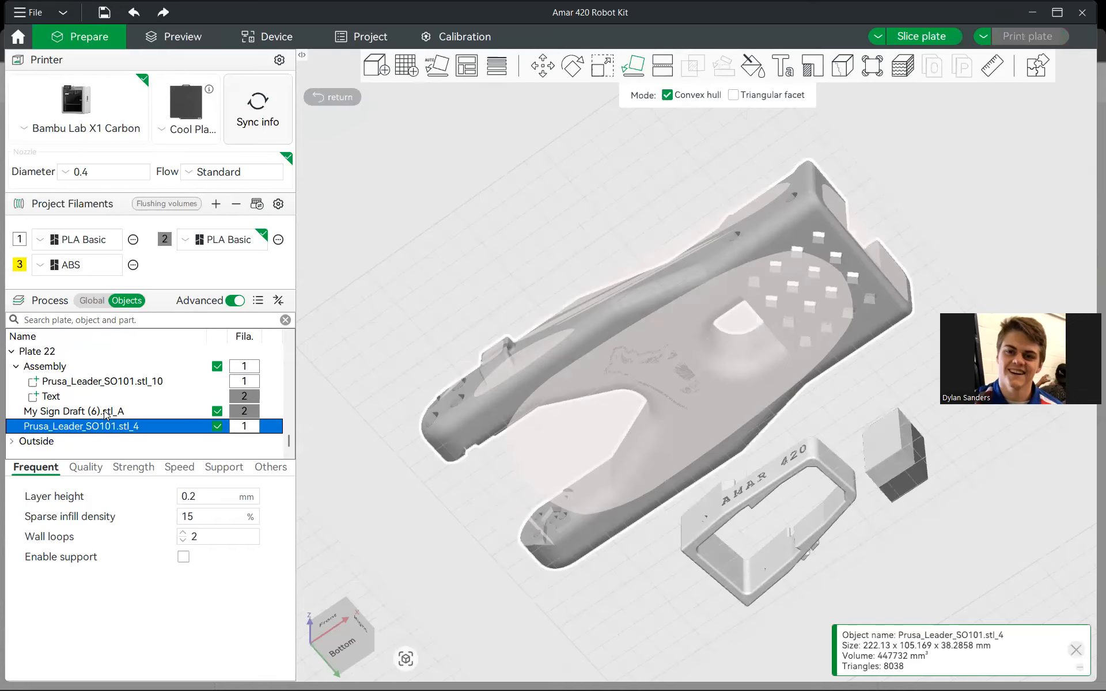
click(105, 414)
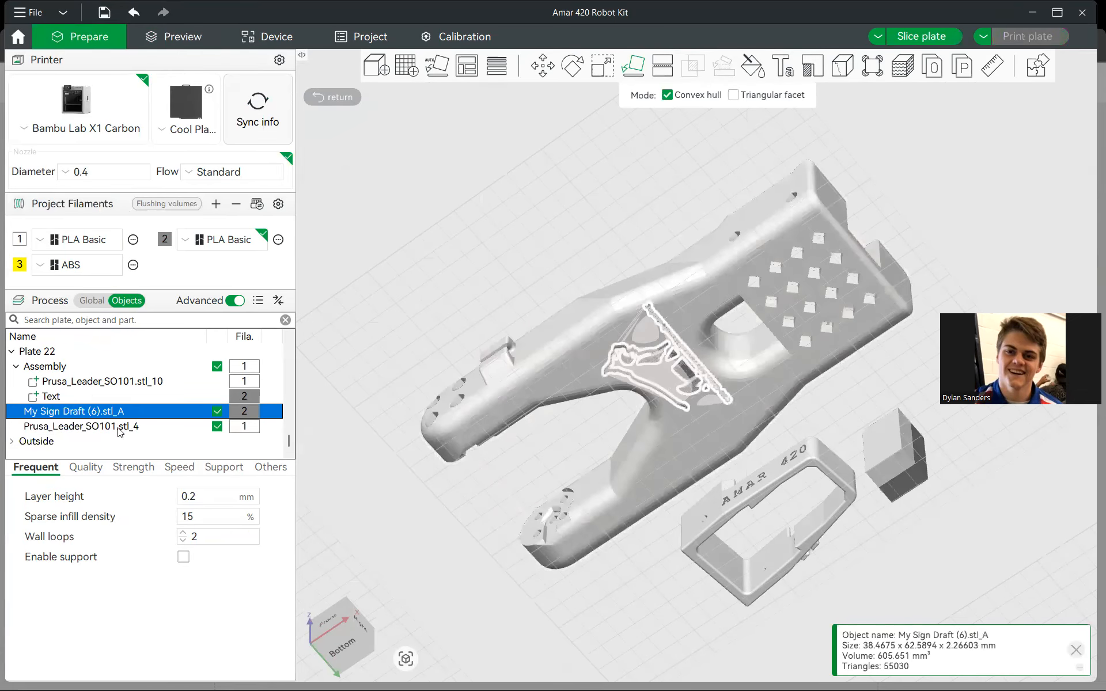
click(367, 310)
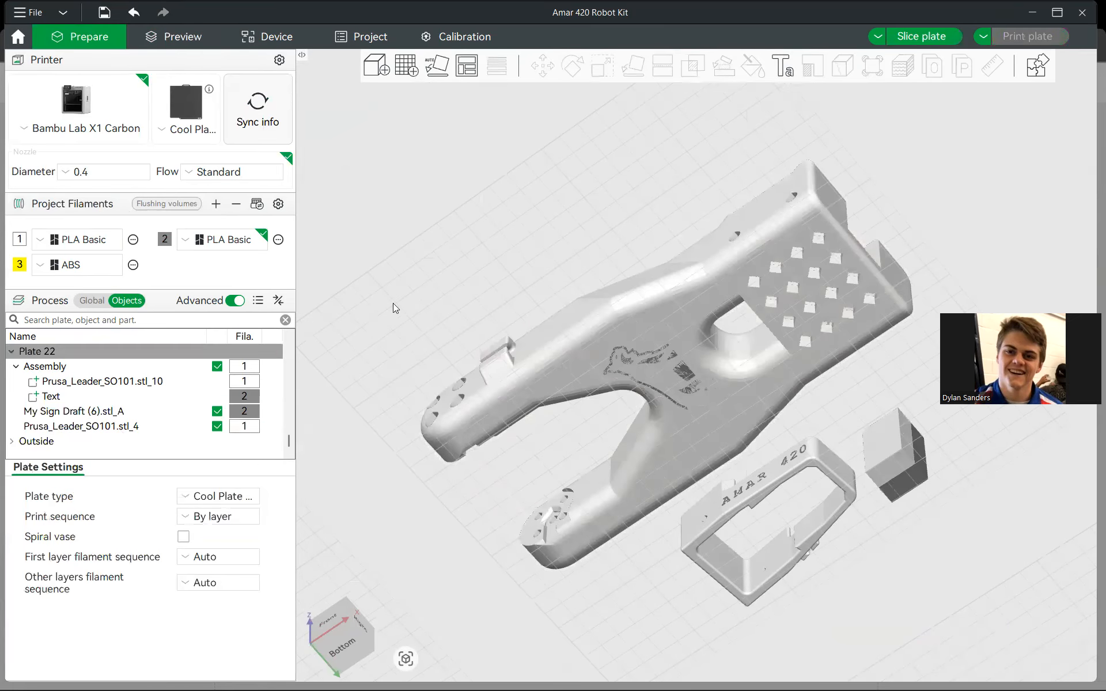
click(60, 414)
shift+click(551, 354)
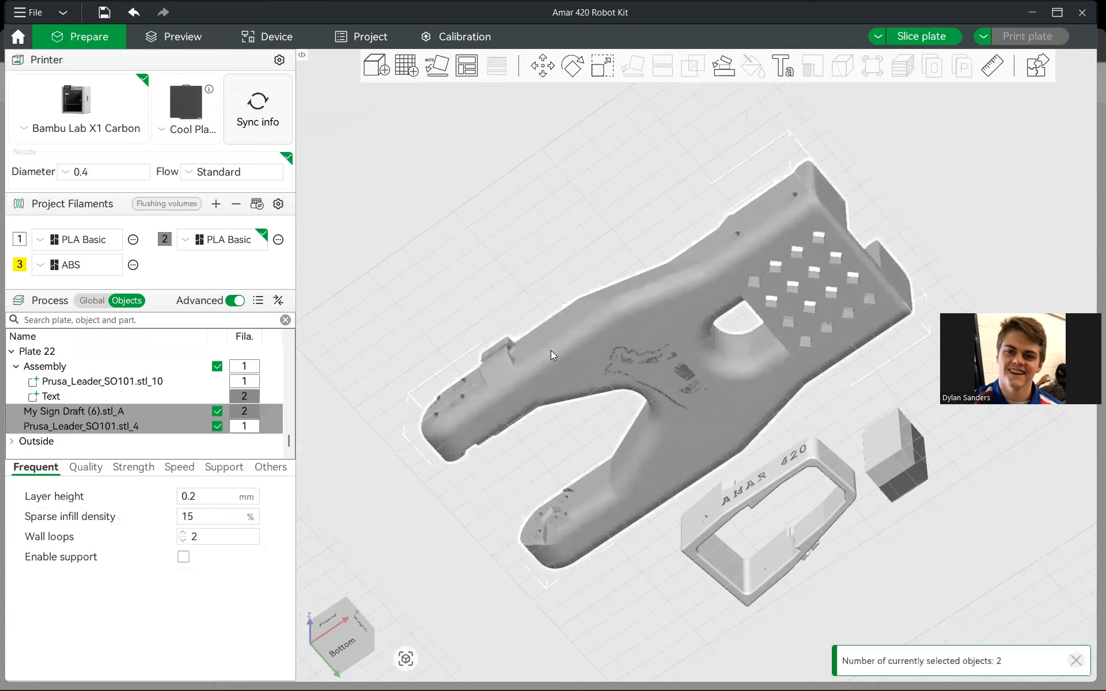
right_click(566, 346)
click(606, 358)
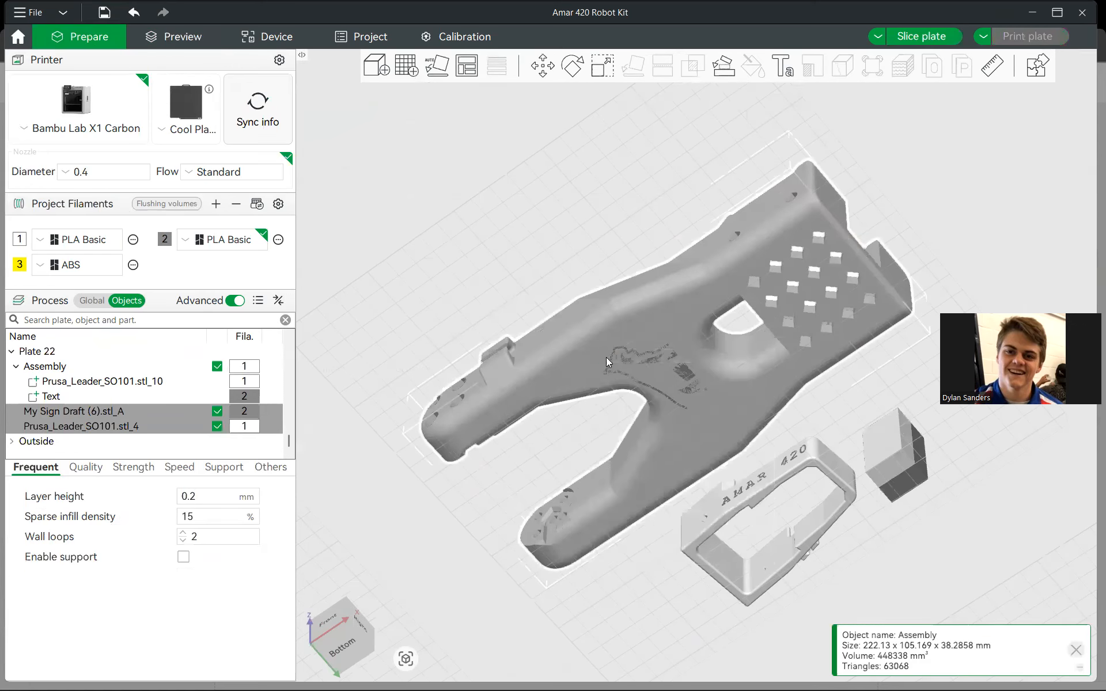
- Stand the combined logo and arm assembly upright by laying its flat end face on the build plate
drag(574, 214, 556, 273)
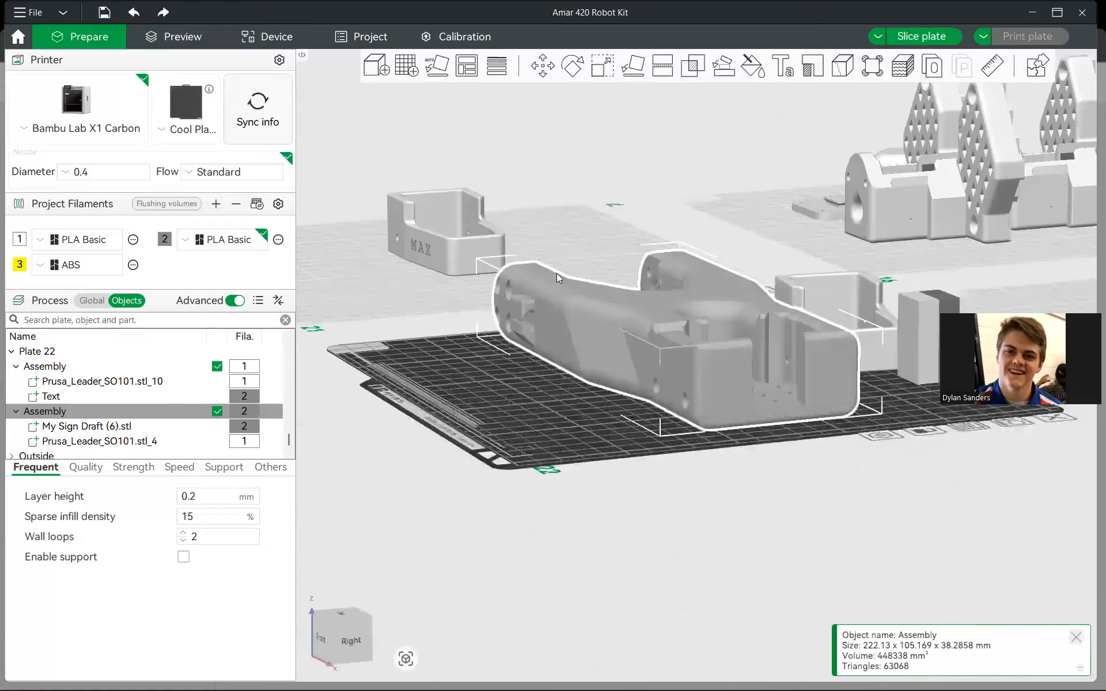
click(569, 69)
click(633, 65)
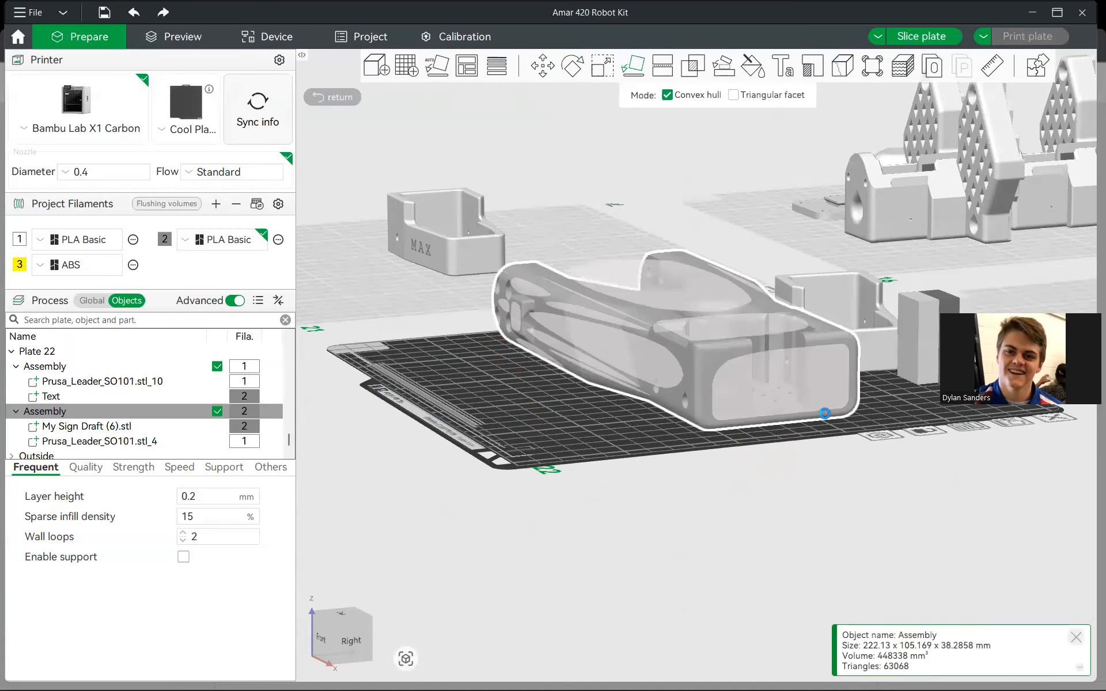
click(782, 383)
click(615, 425)
drag(689, 419, 750, 415)
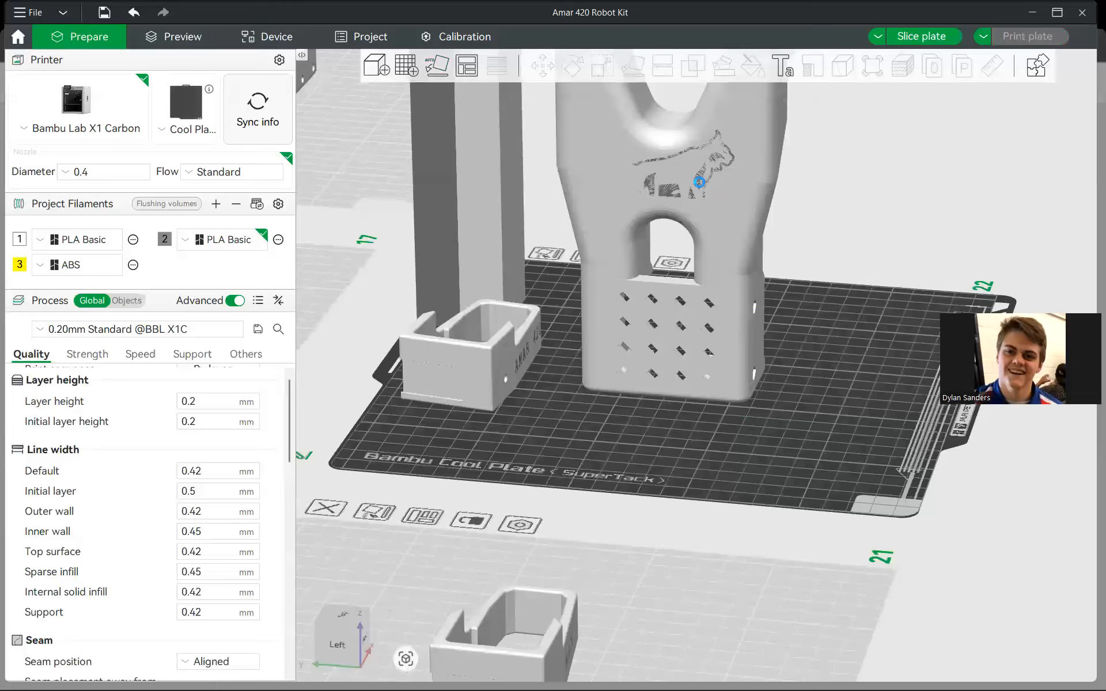
- Slice the plate with the arm assembly standing upright
click(922, 37)
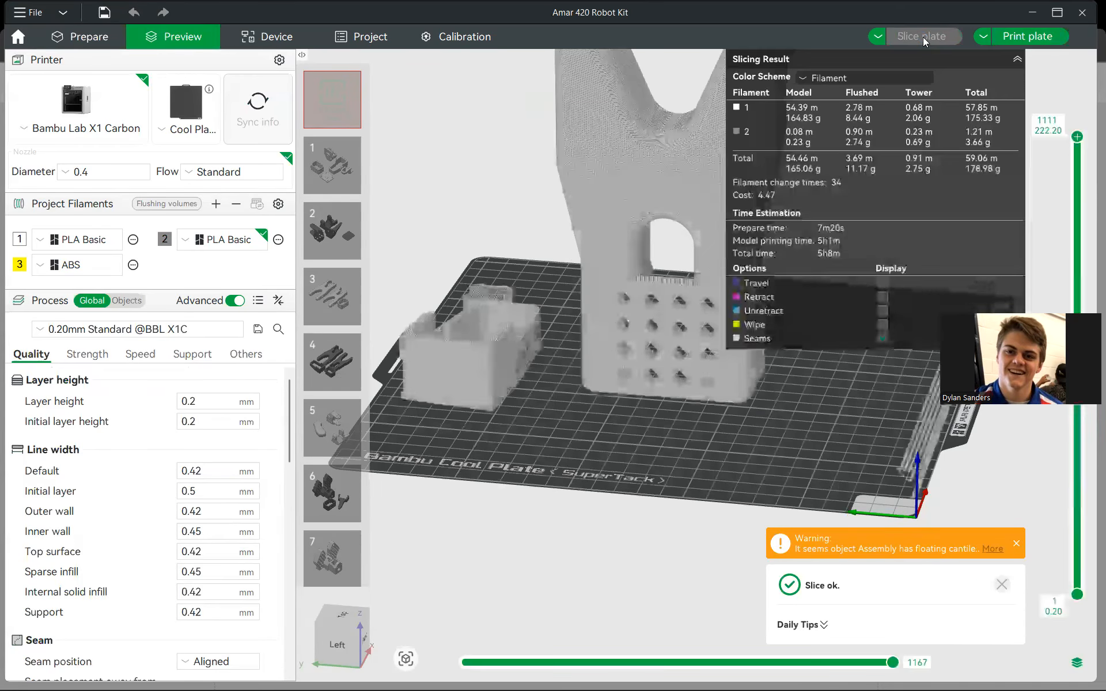
key(1)
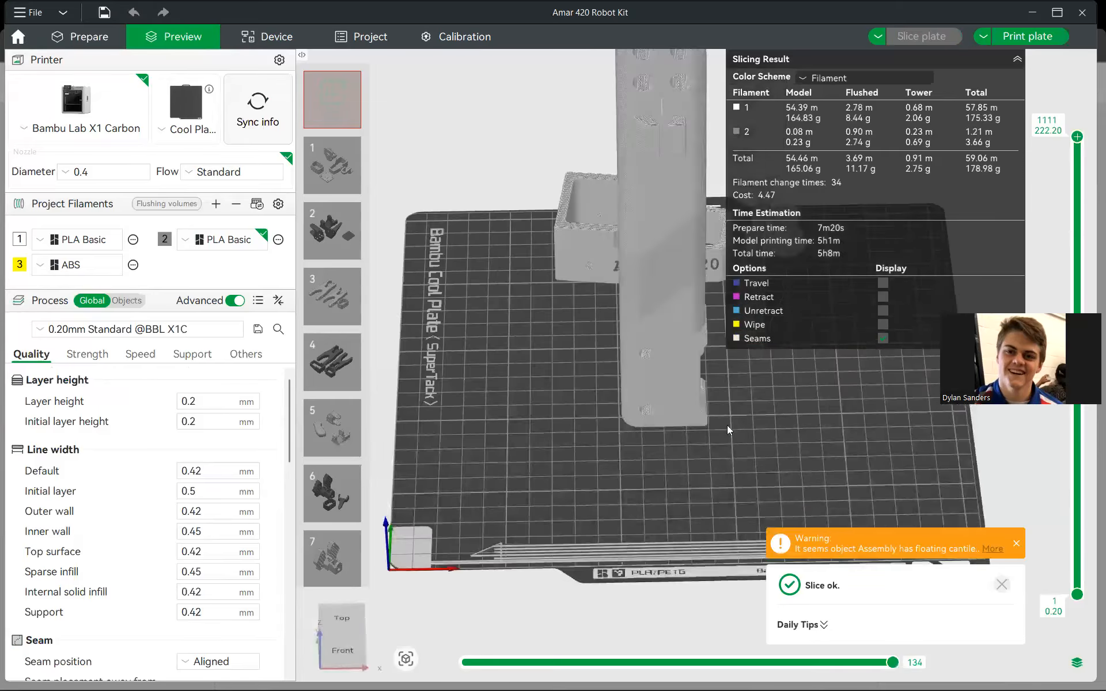
- Scale the My Sign Draft (6) logo within the arm assembly to about 49.69% in Z, leaving uniform scaling off
key(0)
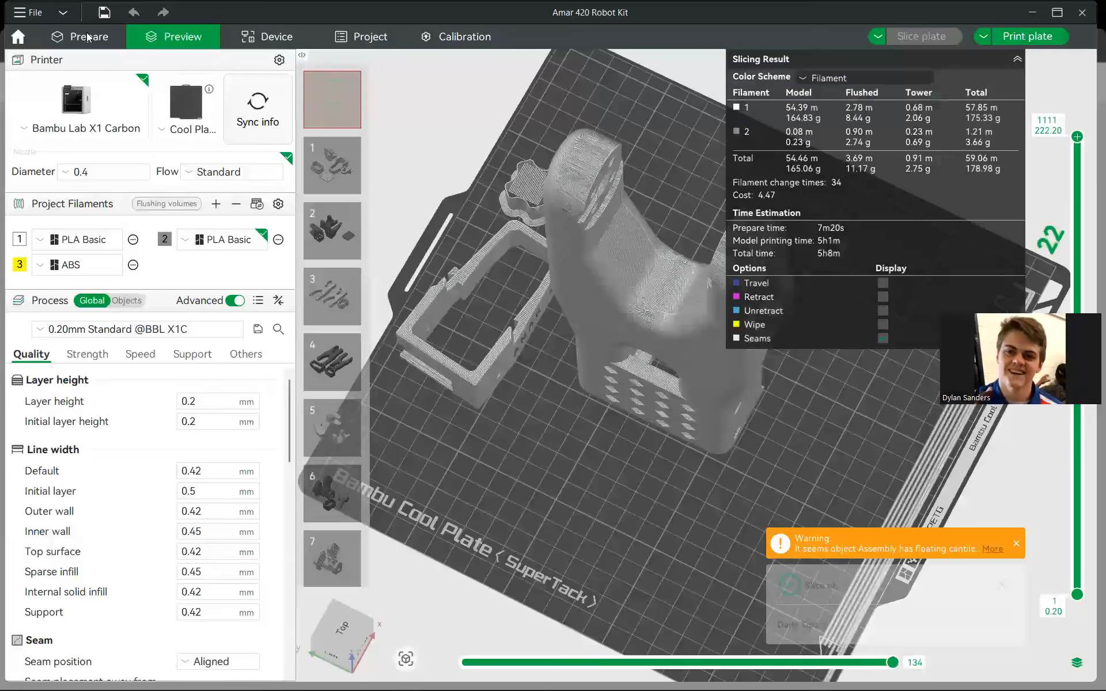
key(Tab)
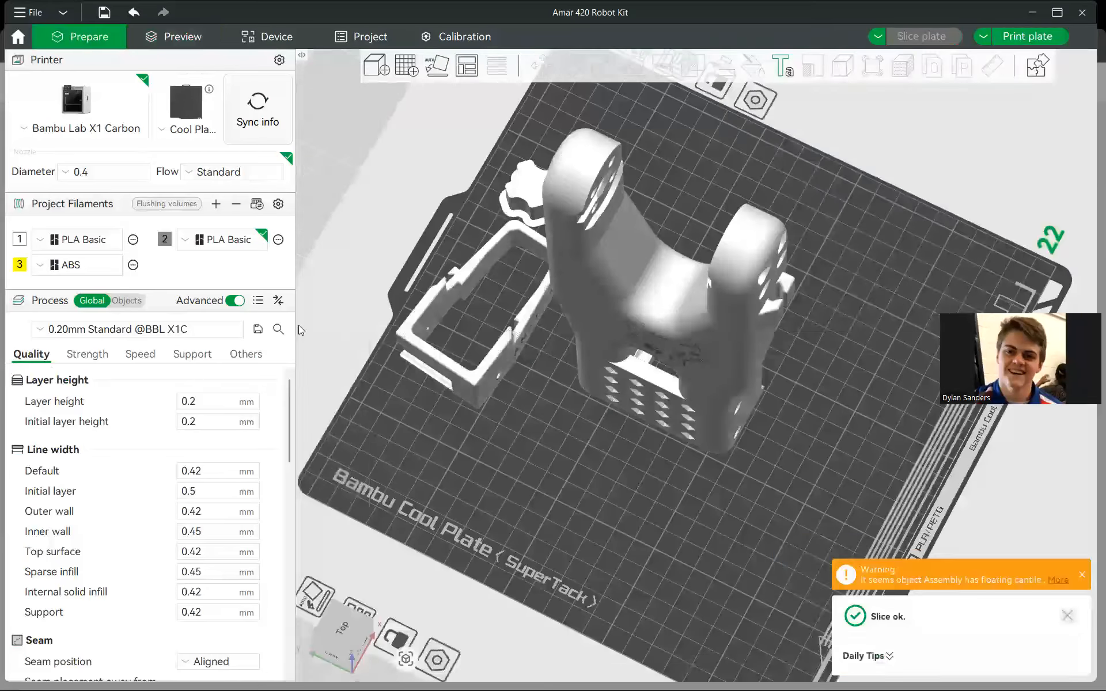
click(131, 301)
click(128, 441)
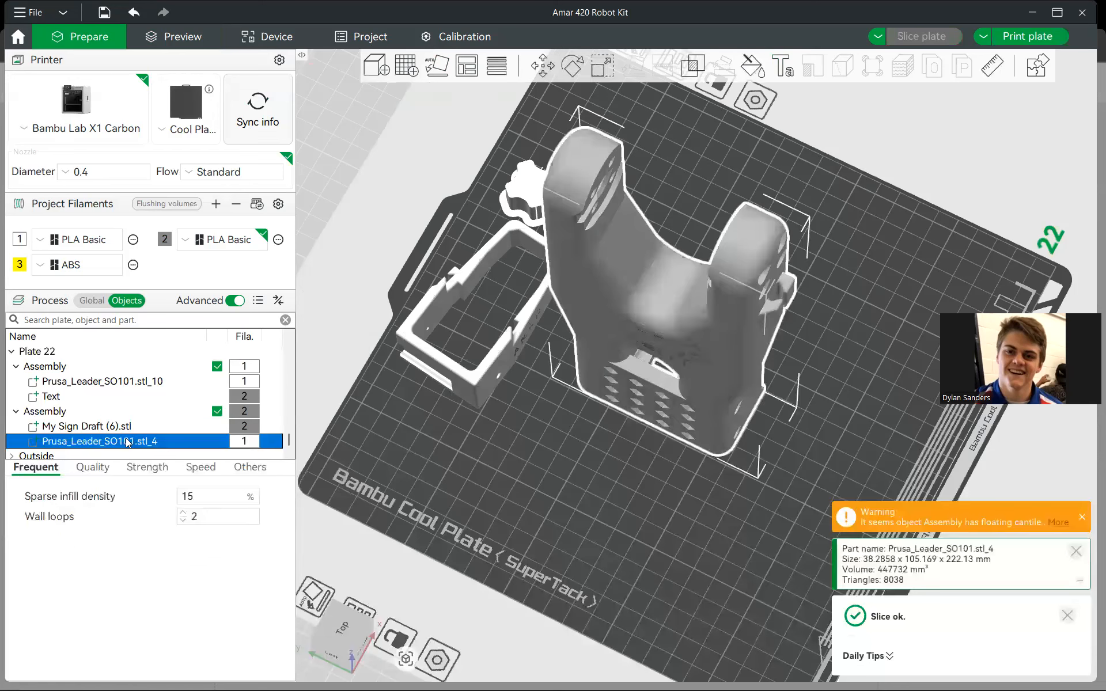
click(124, 429)
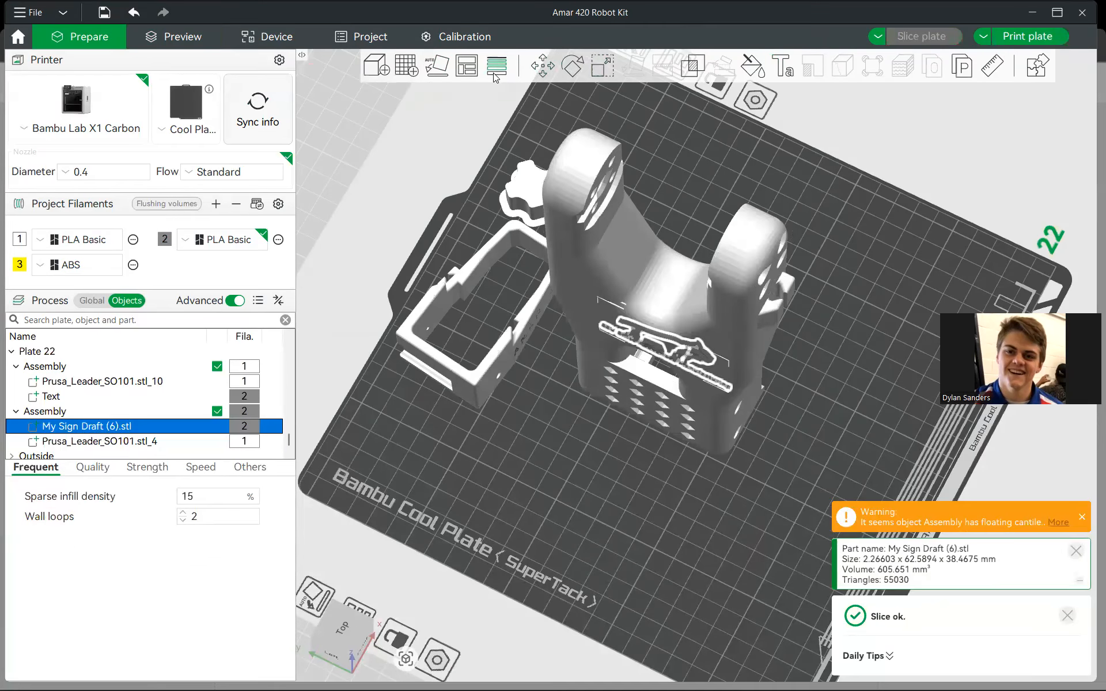
click(606, 69)
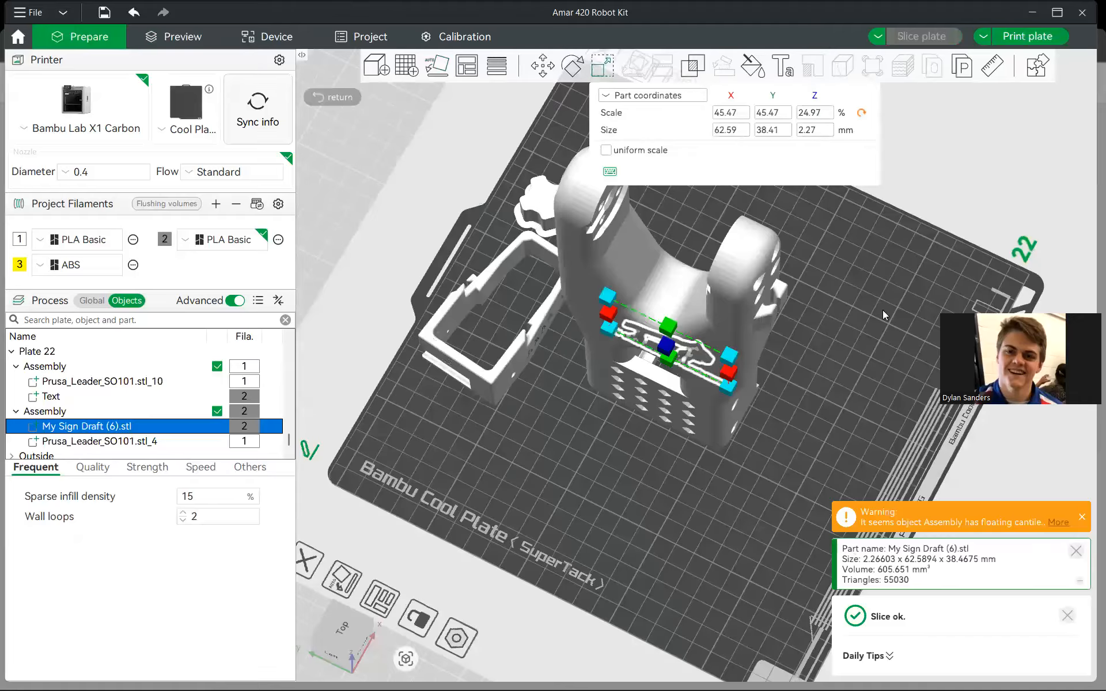
scroll(893, 293, up, 3)
drag(903, 291, 902, 286)
drag(644, 289, 638, 302)
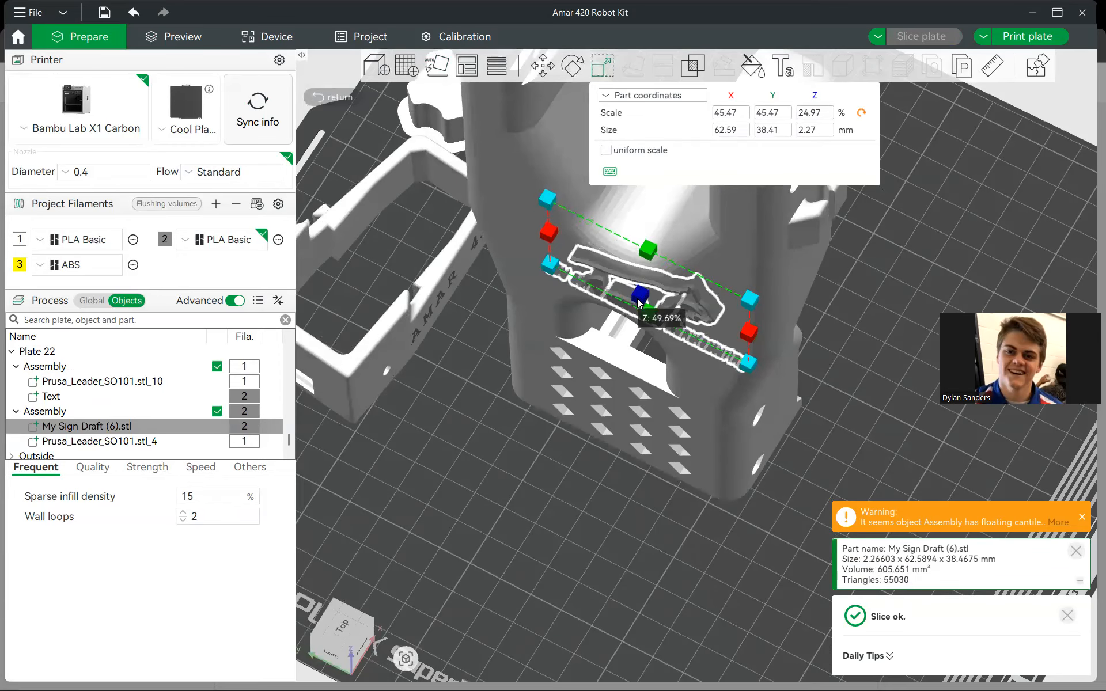
click(943, 298)
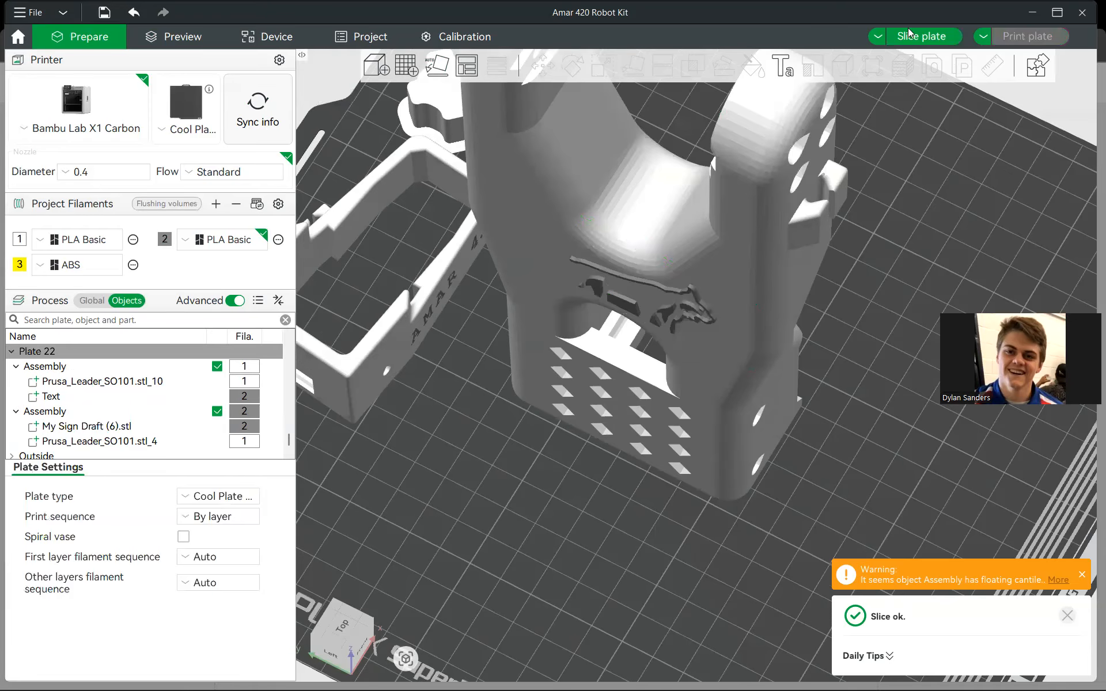
- Slice plate 22 with the deepened logo inlay on the arm assembly
drag(946, 296, 939, 268)
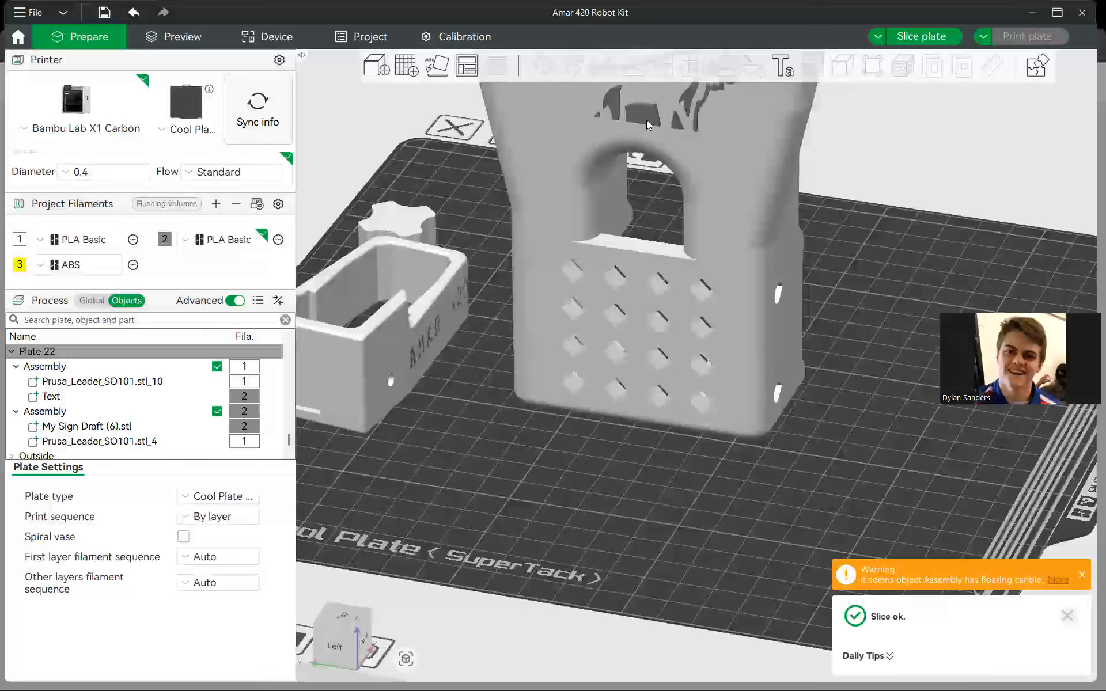
click(114, 426)
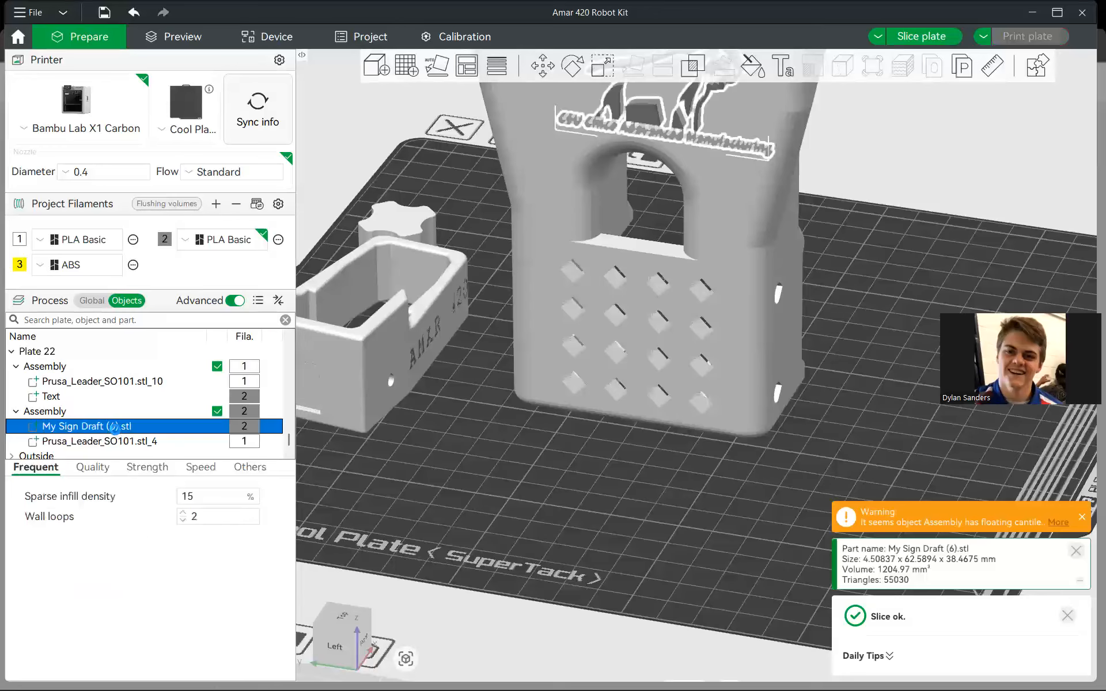
click(925, 236)
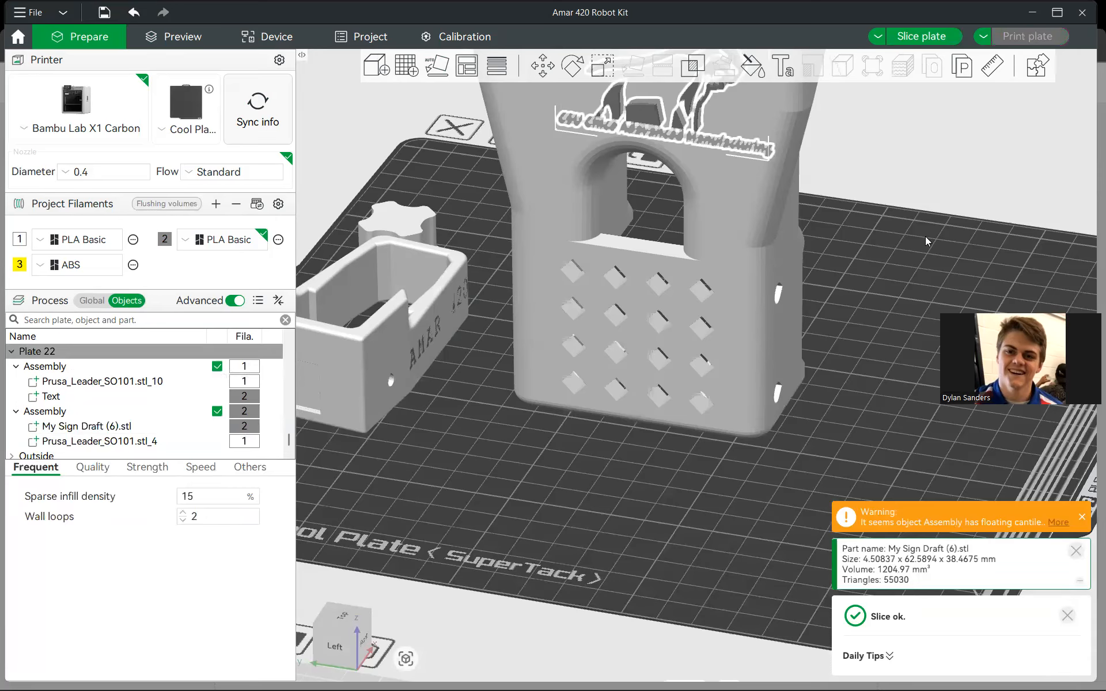
click(919, 35)
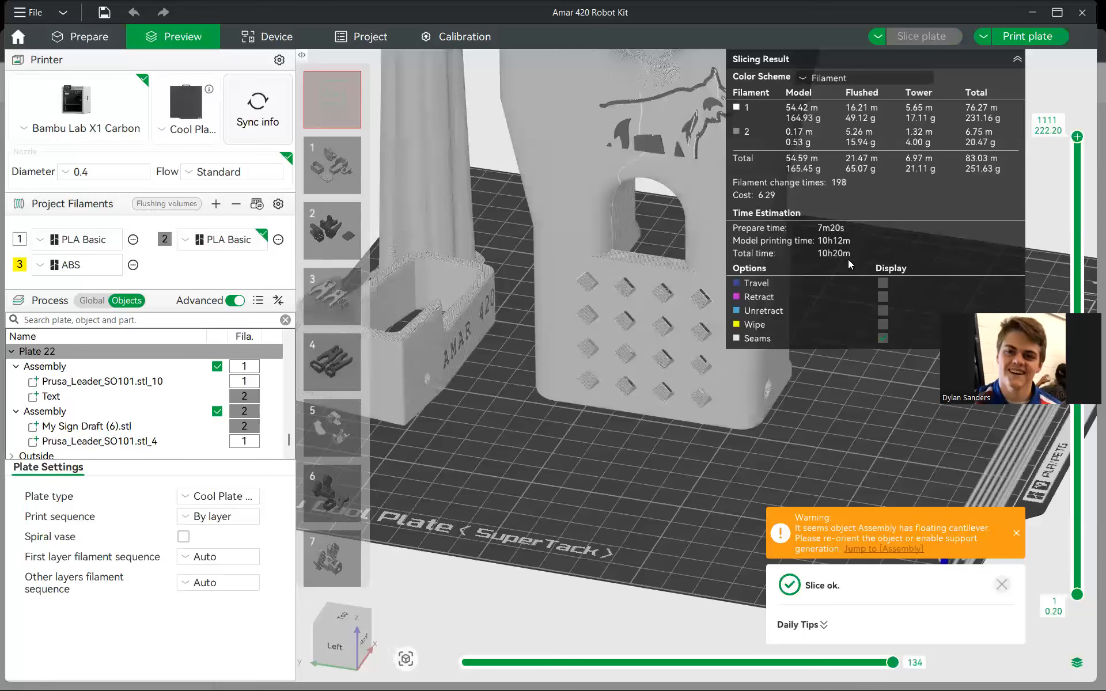
- Examine the sliced preview of the logo inlay on the upright forked arm
drag(585, 472, 468, 558)
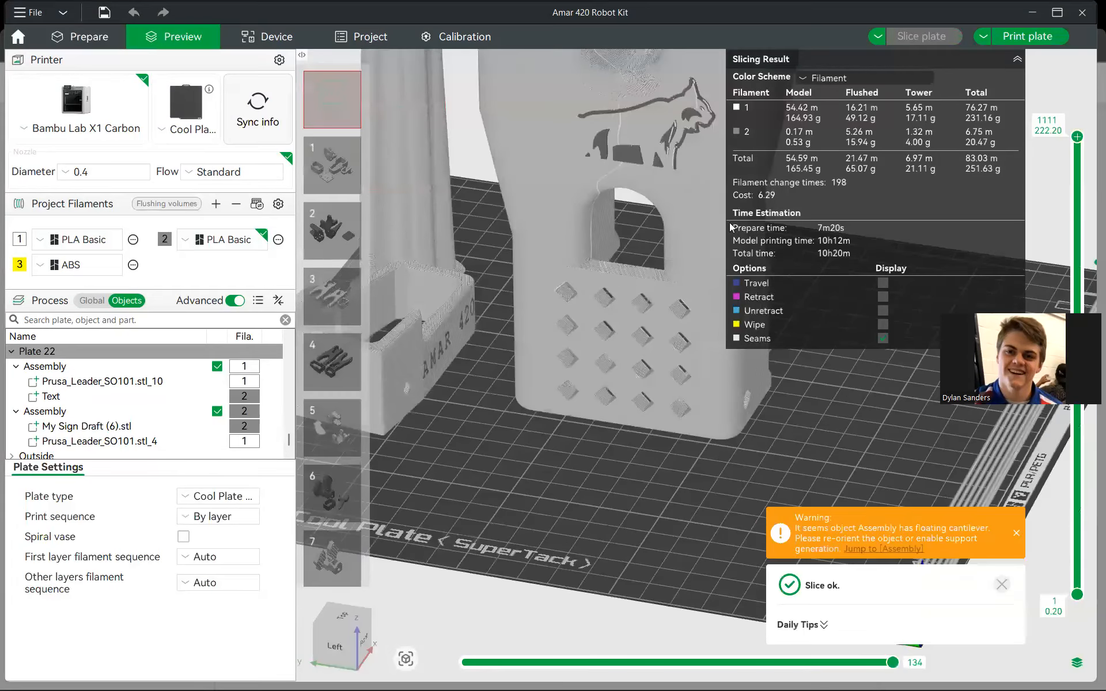
drag(729, 223, 727, 195)
drag(730, 351, 803, 415)
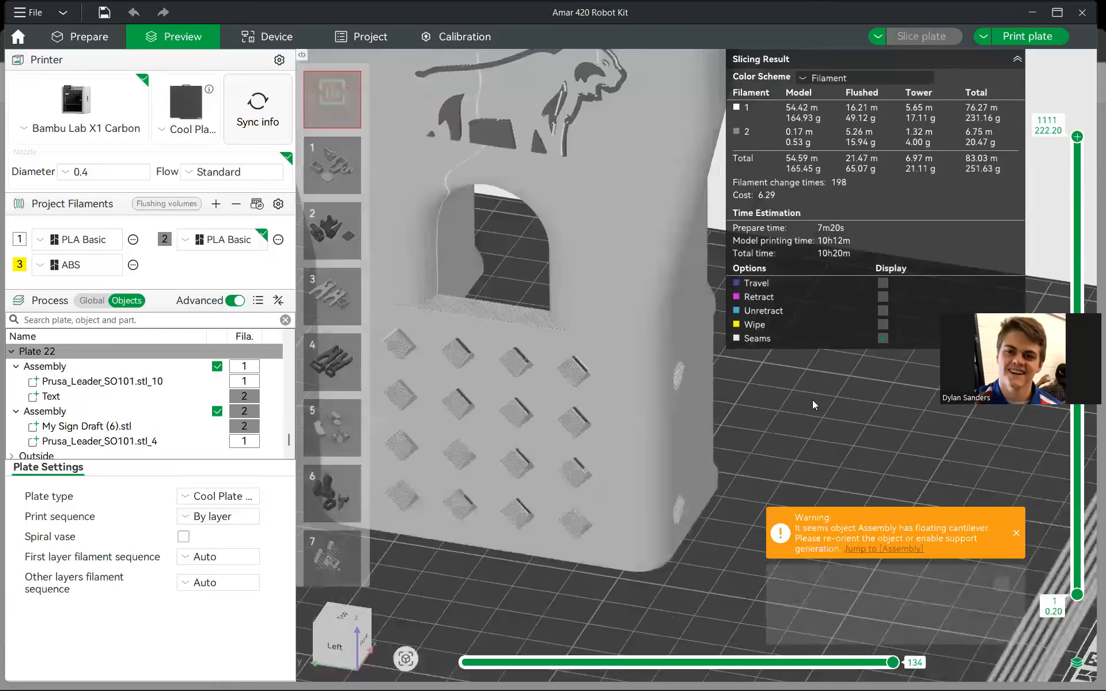
scroll(813, 400, up, 2)
scroll(819, 424, up, 2)
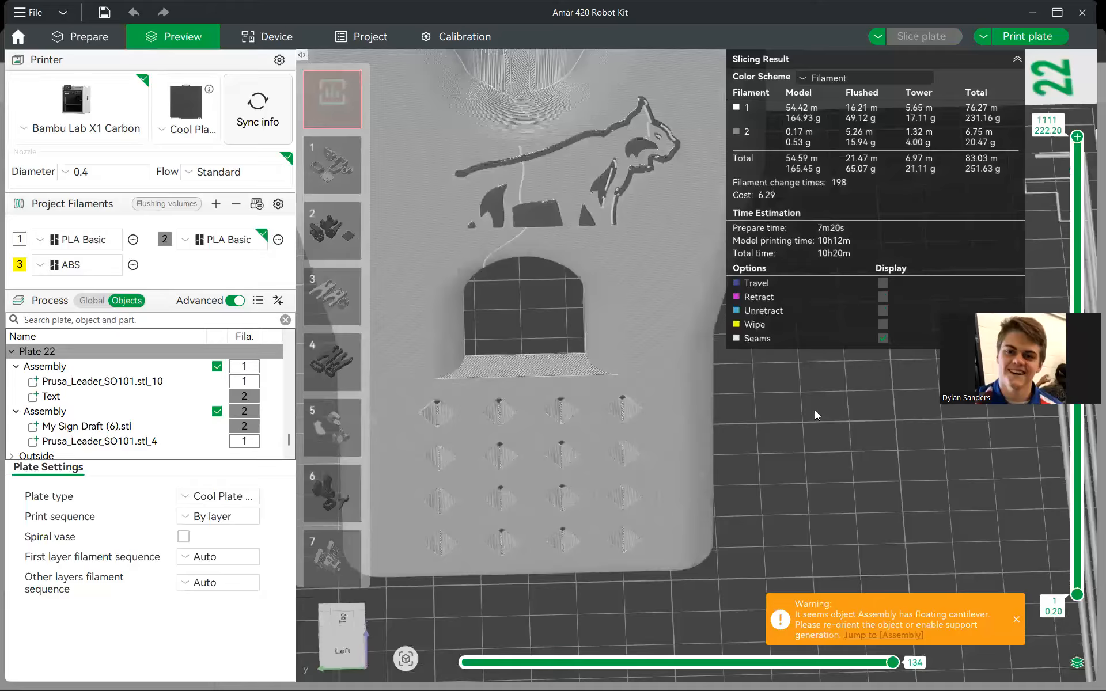
scroll(814, 410, down, 5)
drag(786, 508, 770, 490)
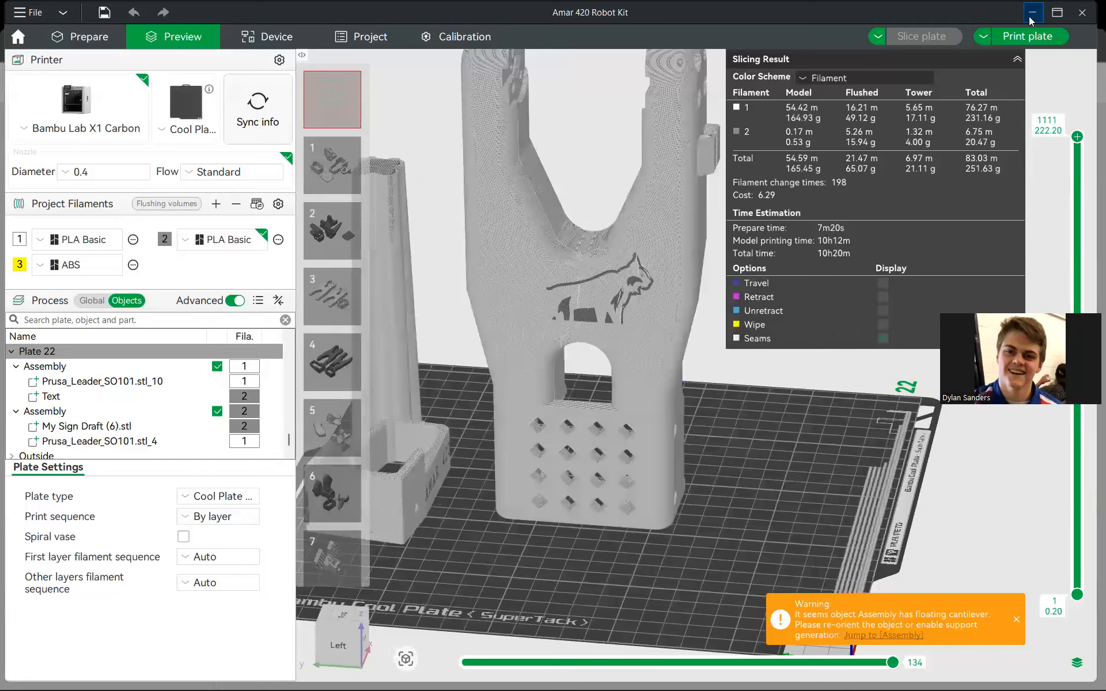
- Minimize the robot kit project, launch a second Bambu Studio window and dismiss its new-version notice
click(1031, 13)
click(1025, 13)
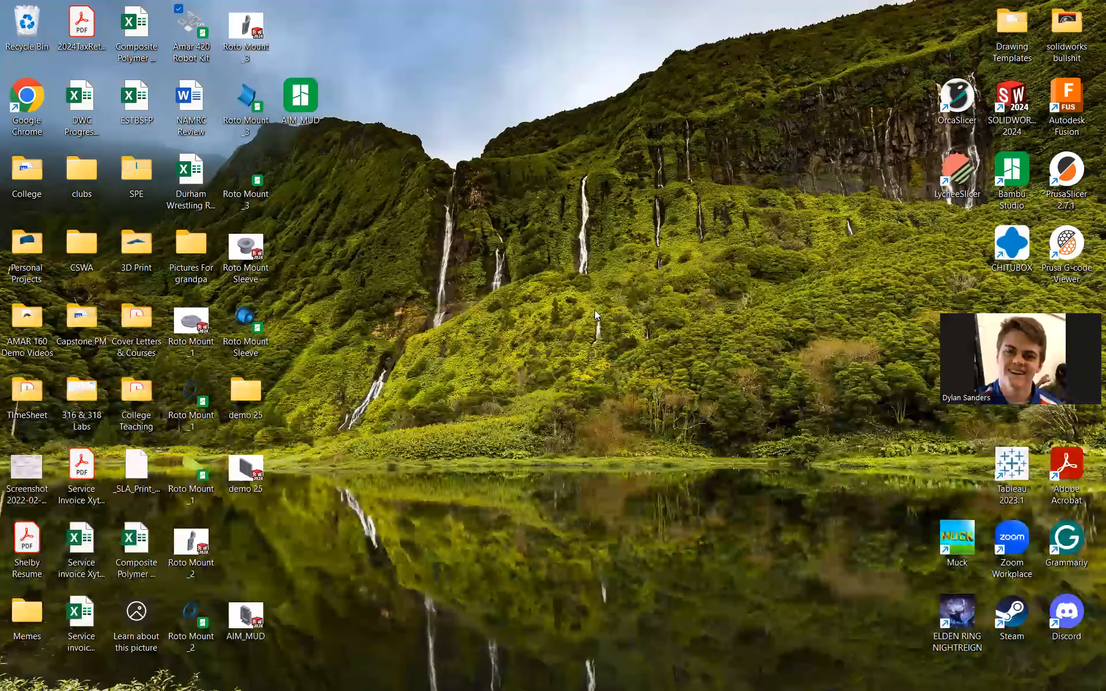
key(super+Tab)
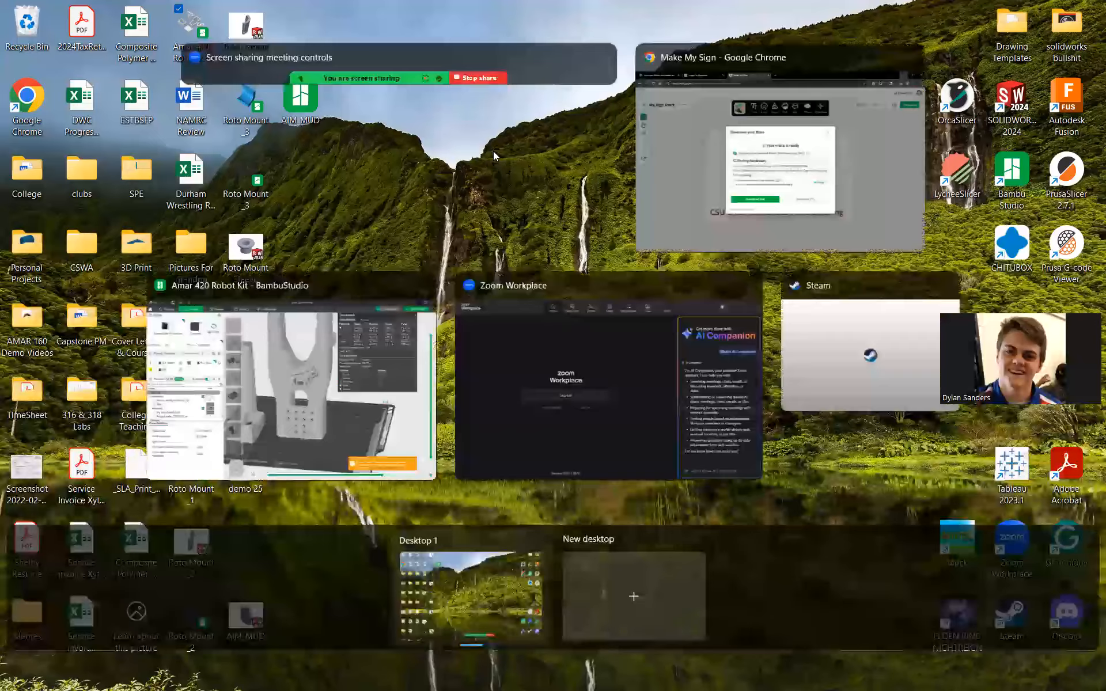
click(493, 151)
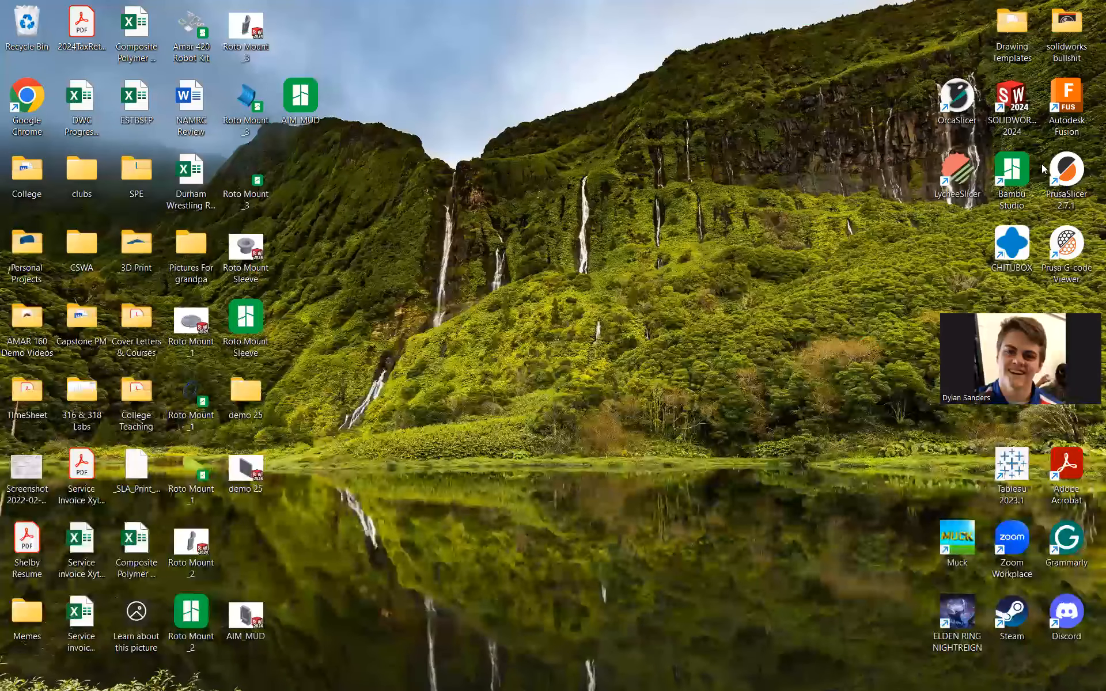
double_click(1013, 171)
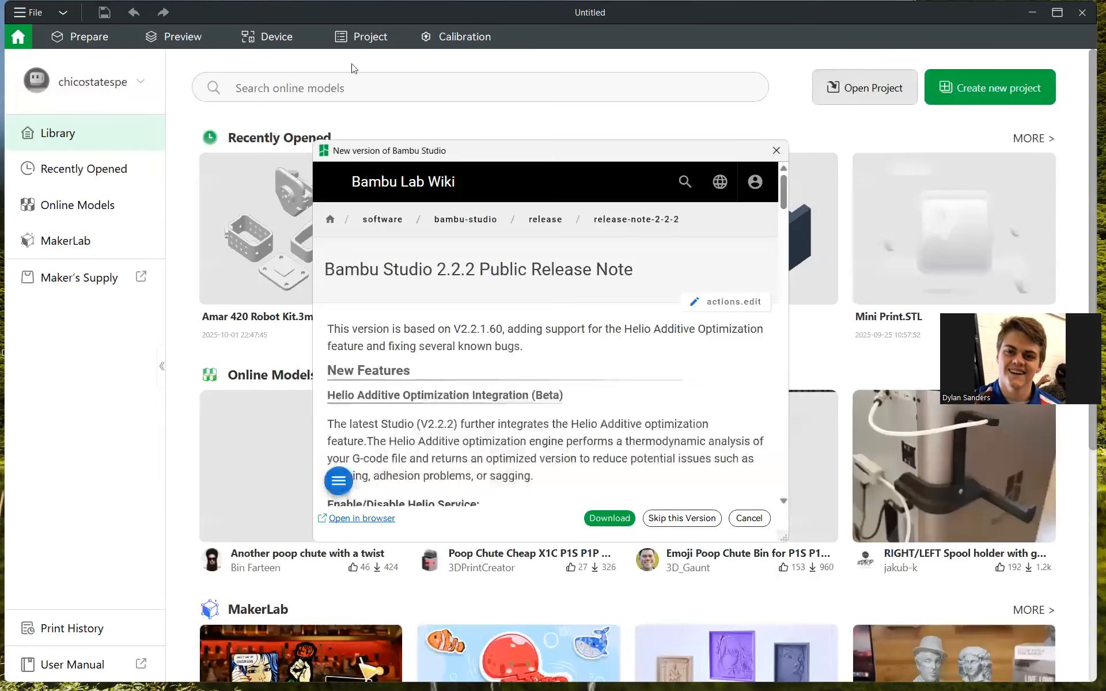
click(777, 151)
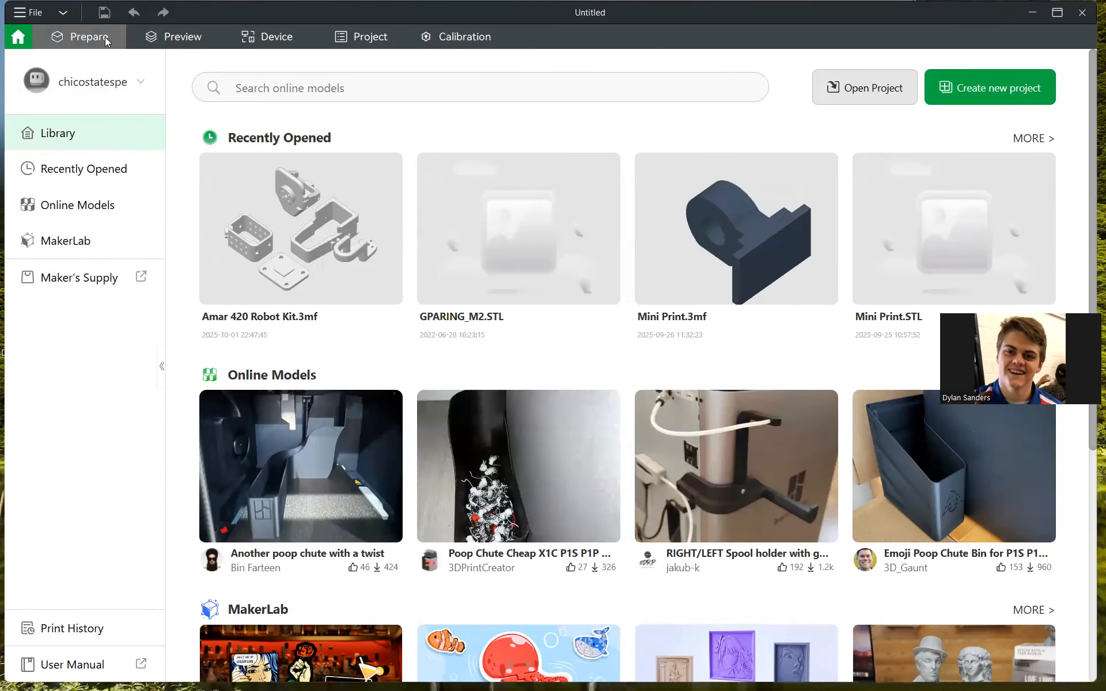
- Open the recent file ACG MA - ACG Bottom - String Anchor-1.STL
click(29, 12)
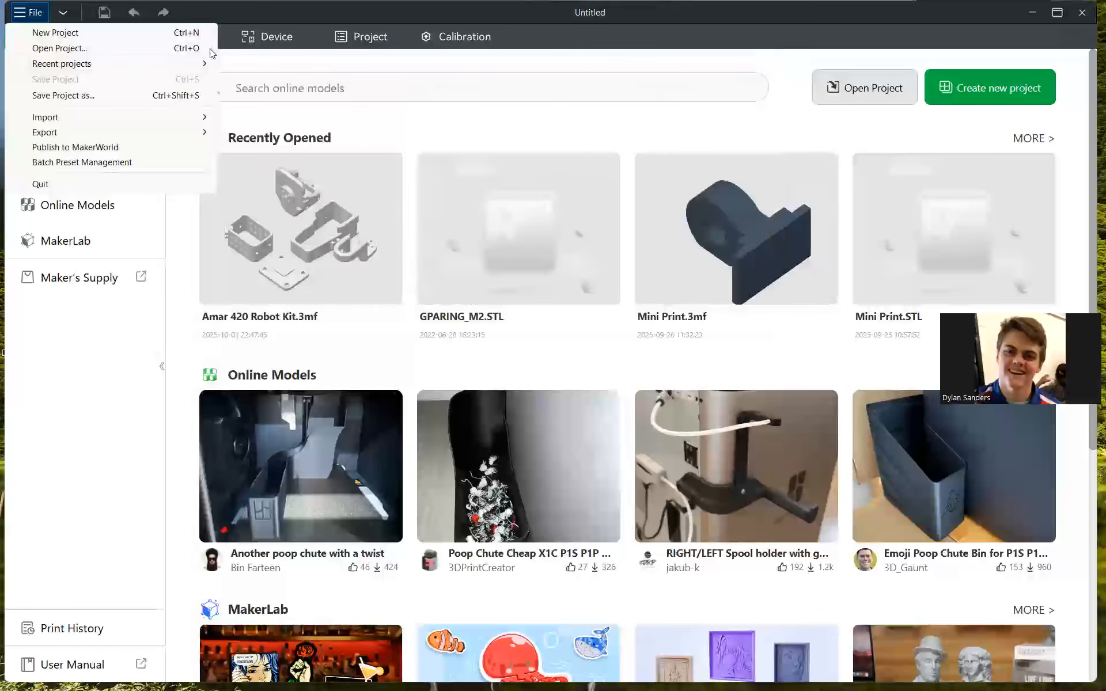
mouse_move(187, 66)
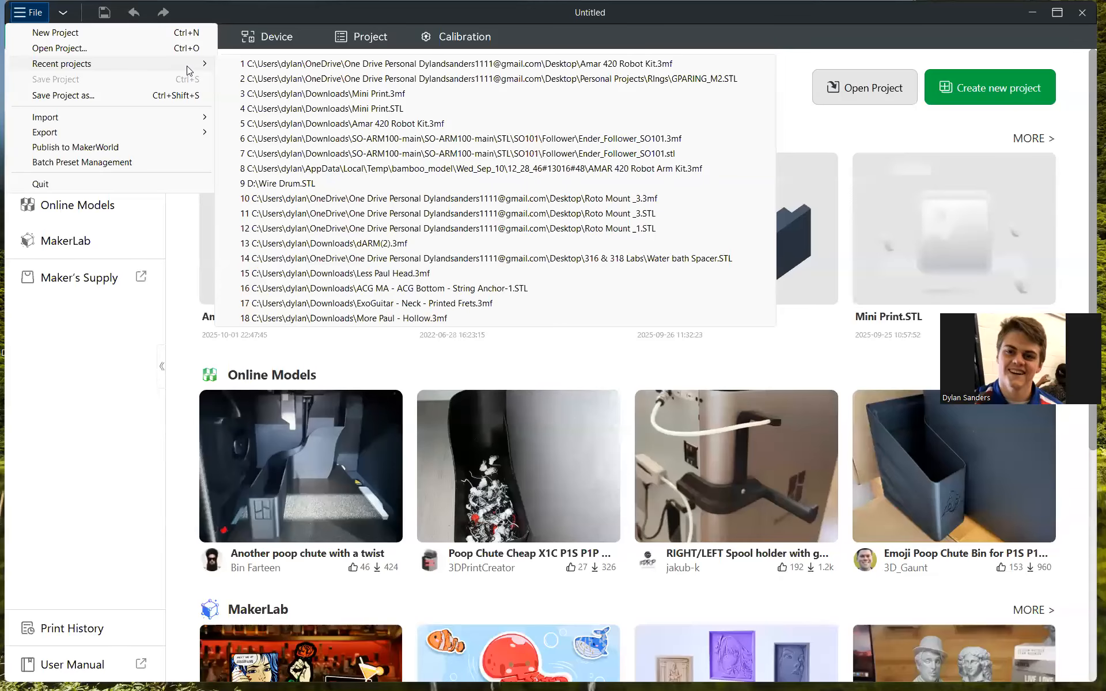
click(474, 289)
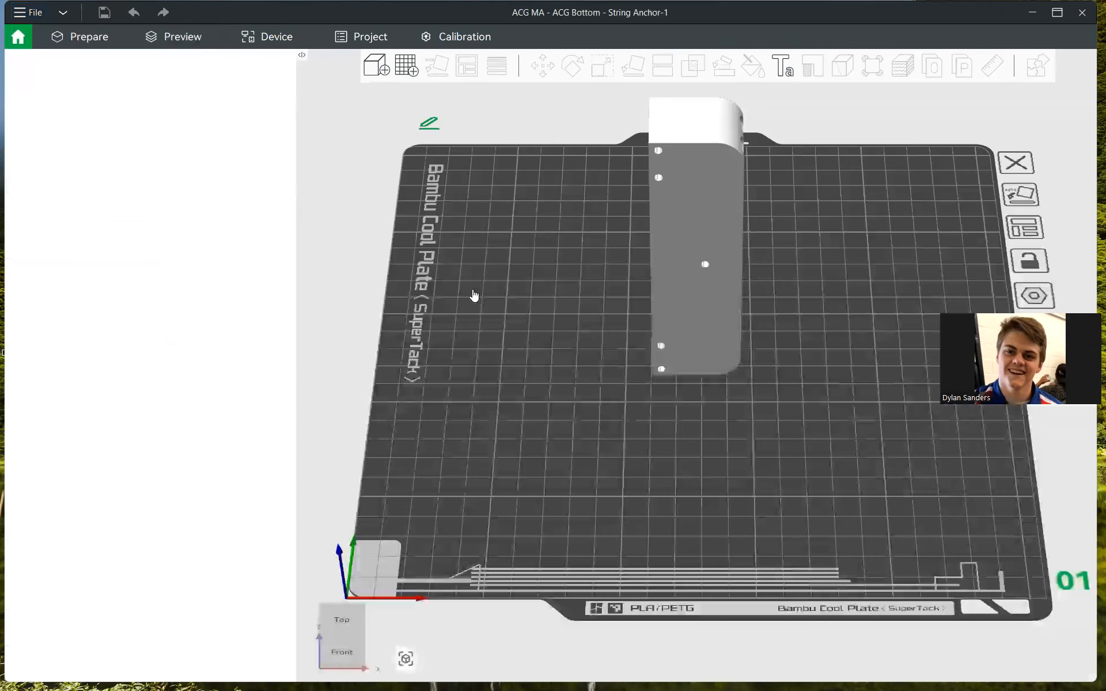
- Open the McMele Ukulele(2) project from the Downloads folder
click(19, 12)
click(56, 49)
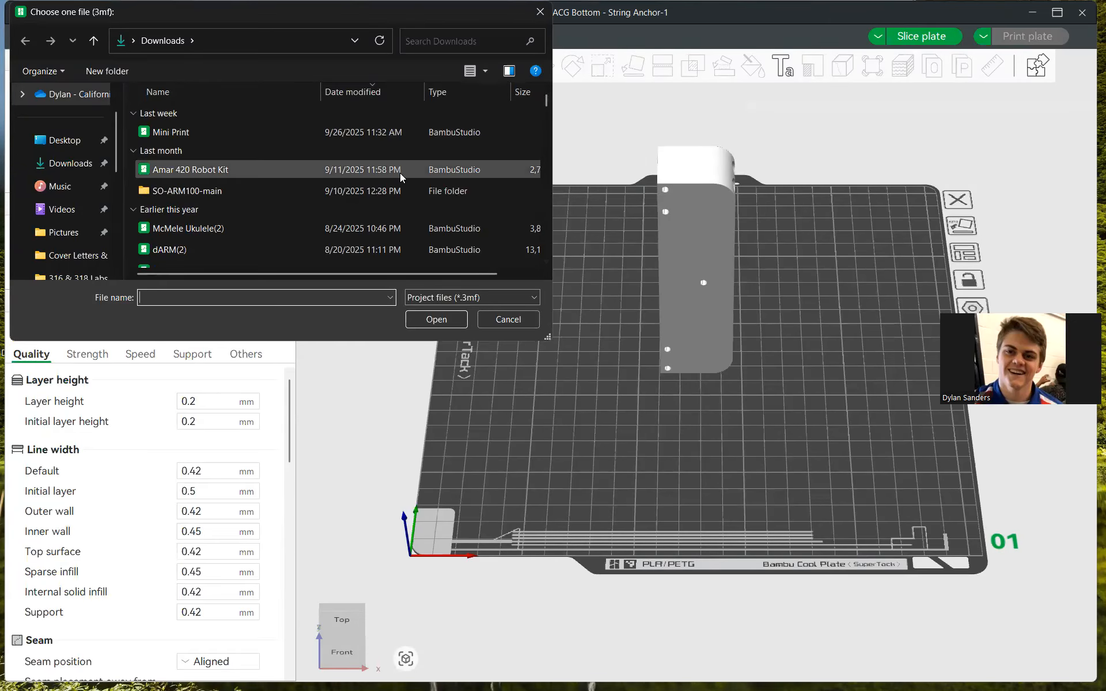
click(291, 230)
click(436, 319)
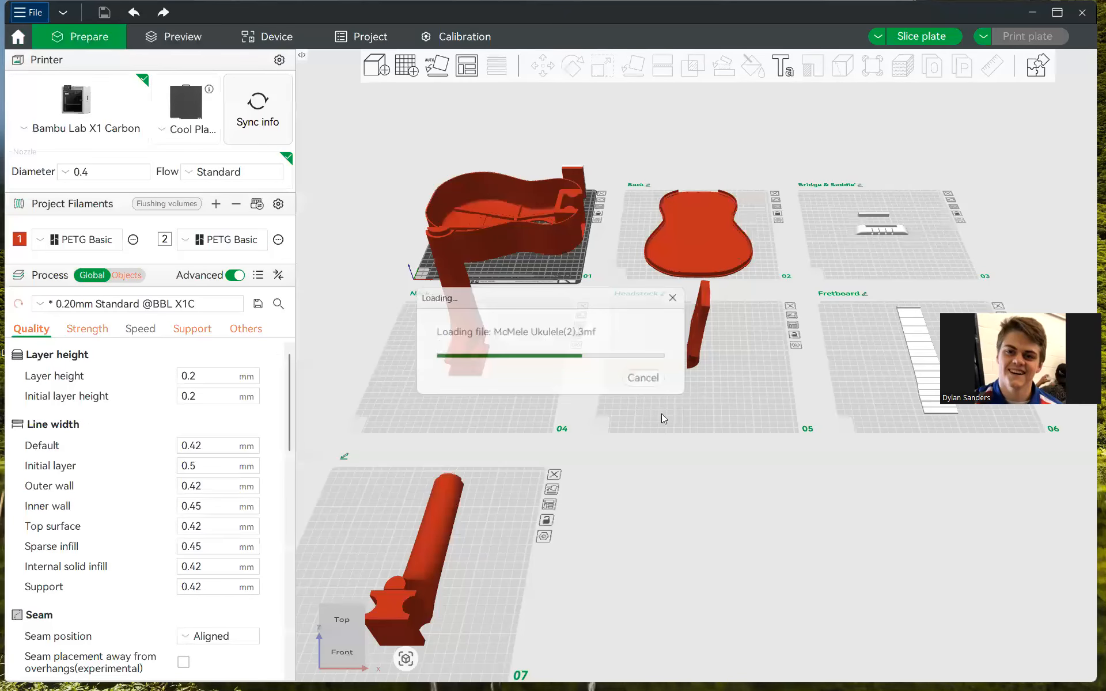
- Examine the logo and lettering inlays on the underside of the ukulele body
drag(713, 424, 703, 377)
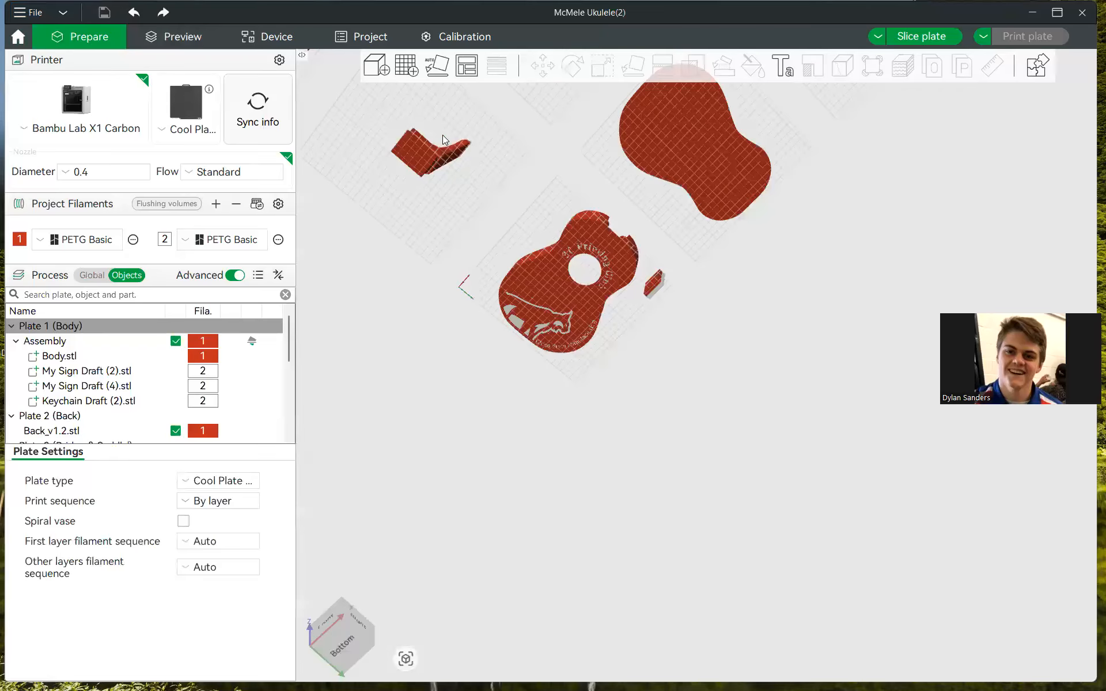
drag(443, 134, 442, 128)
scroll(603, 224, up, 4)
scroll(695, 262, up, 9)
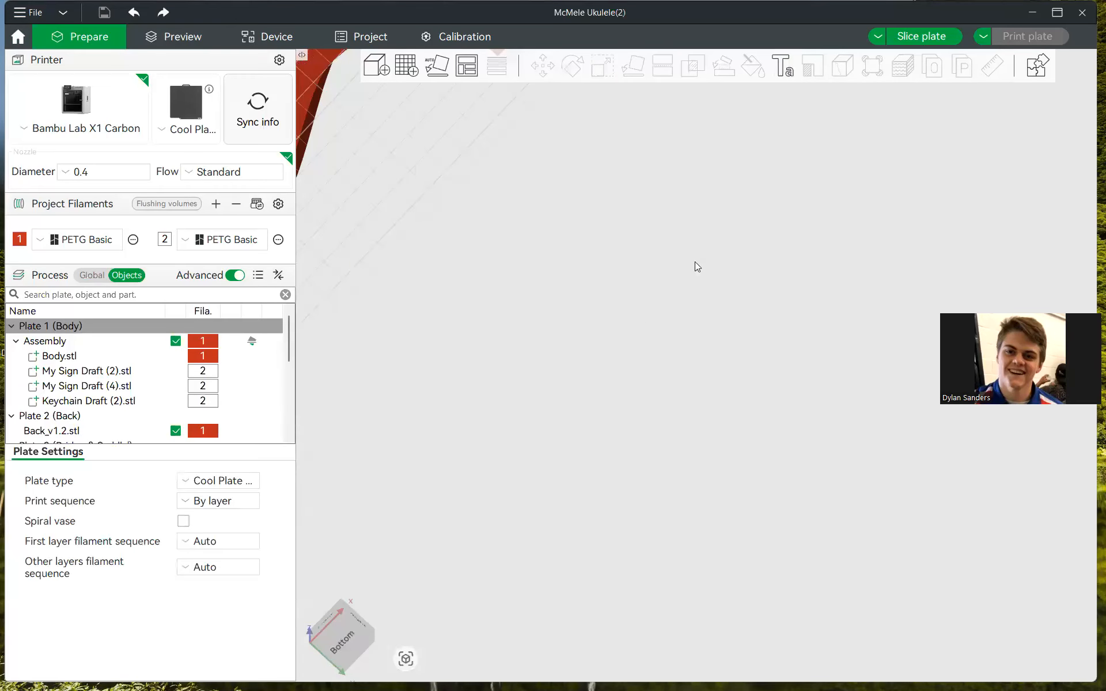
scroll(695, 262, down, 6)
scroll(948, 561, down, 3)
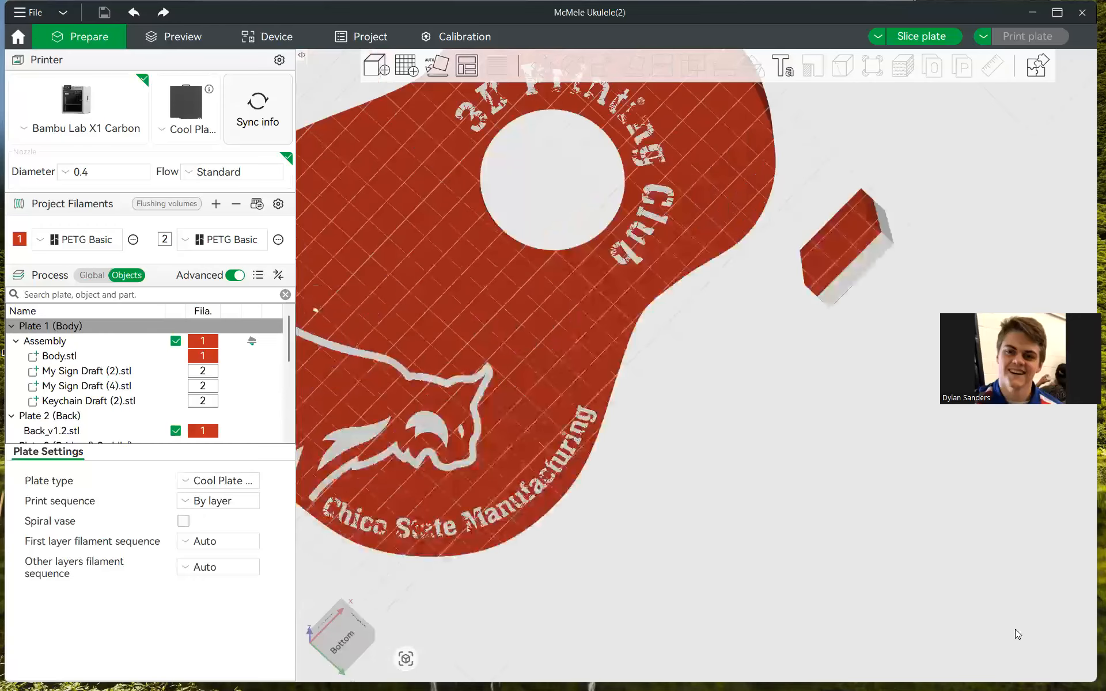
scroll(832, 615, up, 3)
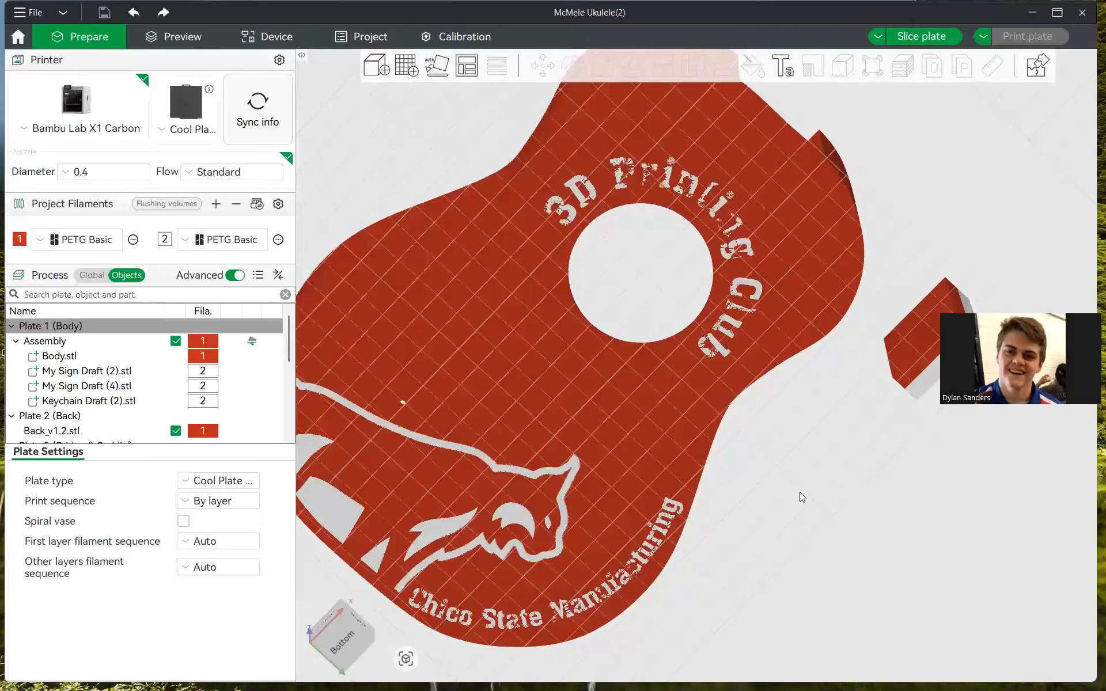
scroll(800, 492, down, 3)
- Slice the ukulele body plate and collapse the slicing results to show its two-color underside in full
click(918, 39)
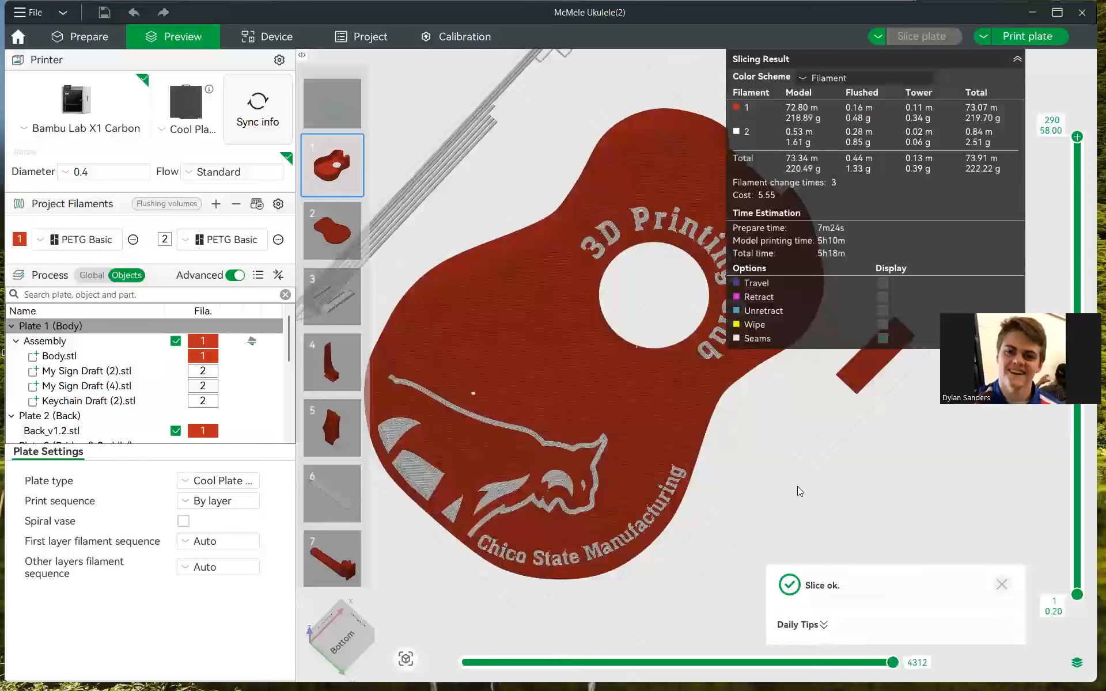
scroll(797, 491, up, 1)
drag(880, 444, 816, 415)
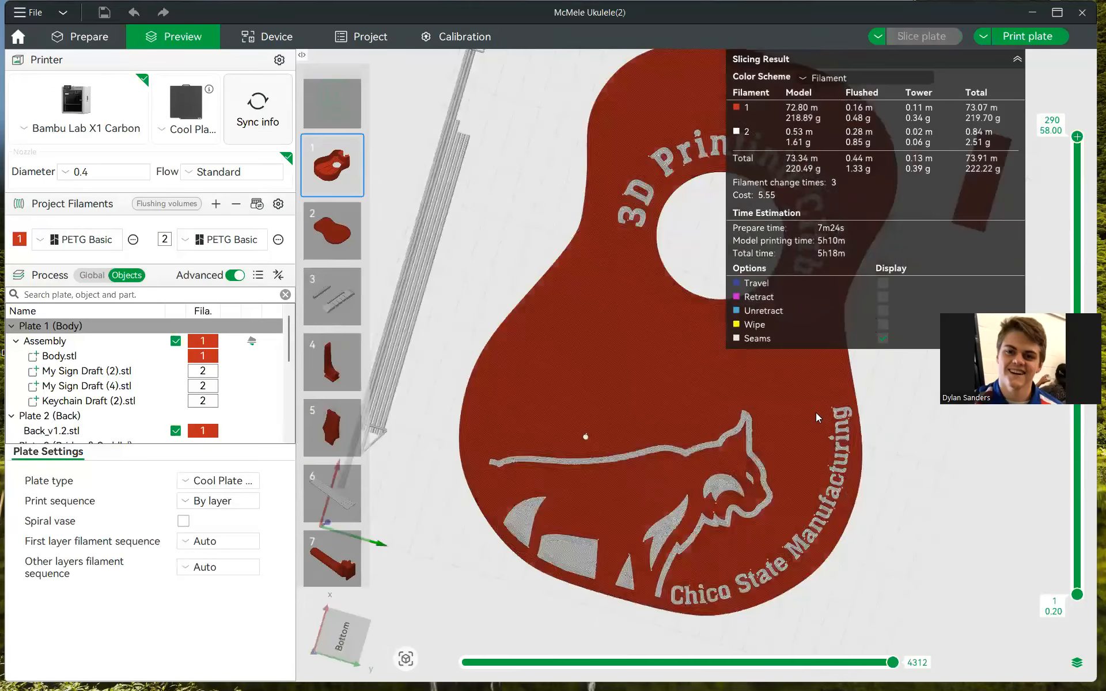
scroll(818, 417, down, 2)
scroll(818, 417, down, 1)
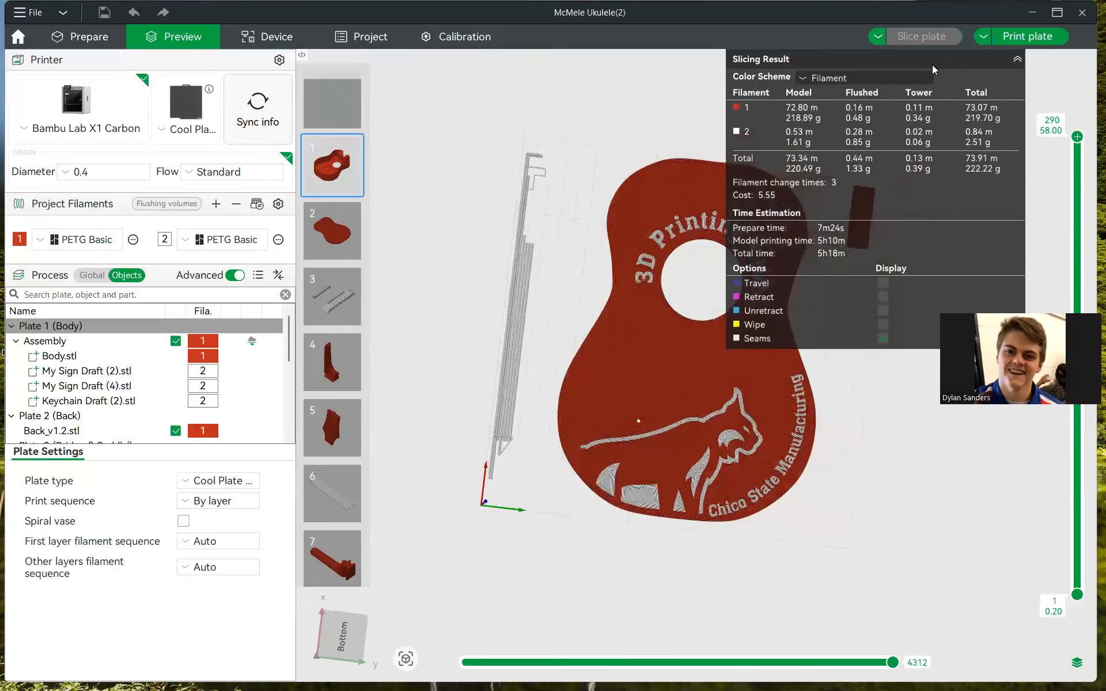
click(1017, 58)
scroll(906, 263, up, 2)
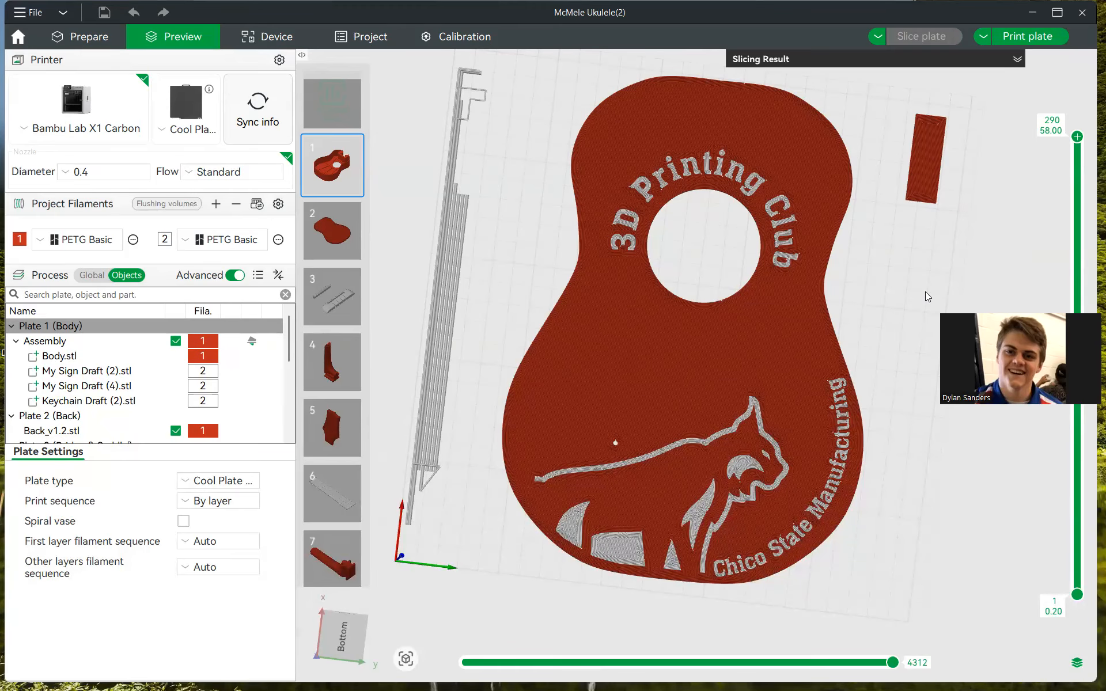
key(super+Tab)
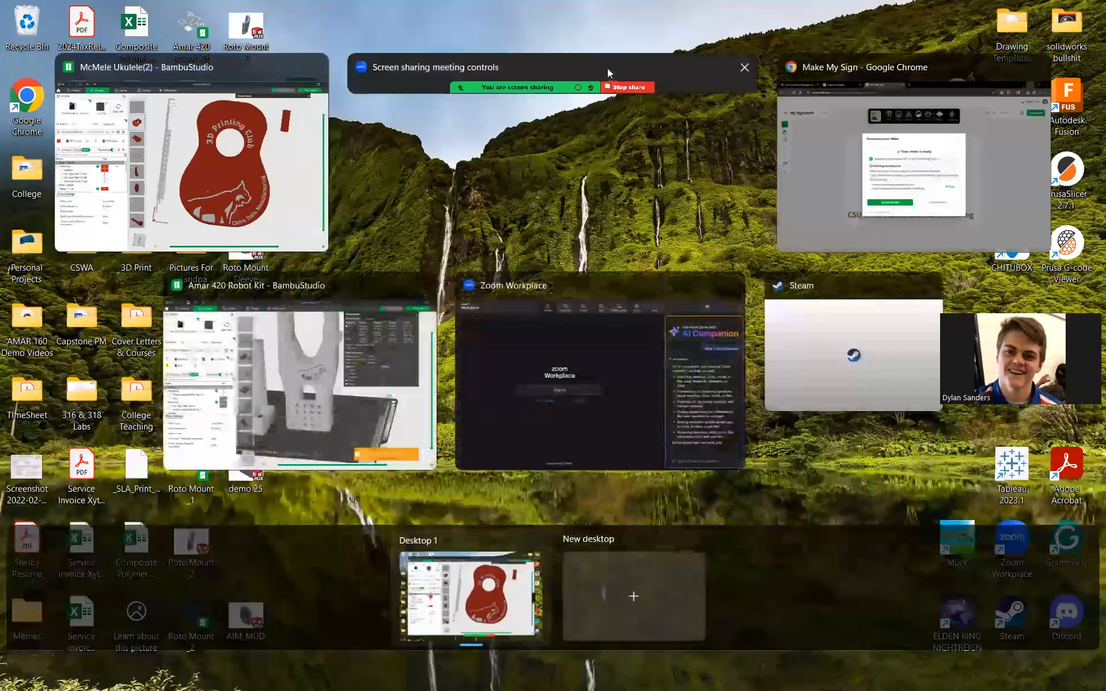
click(709, 433)
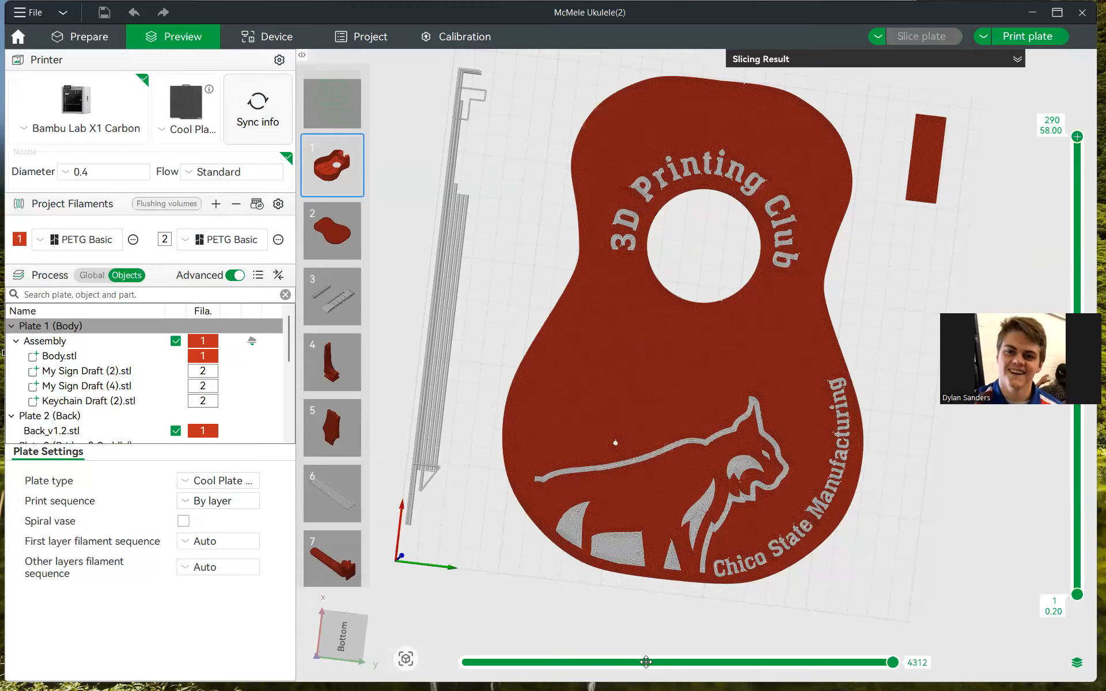
click(3, 677)
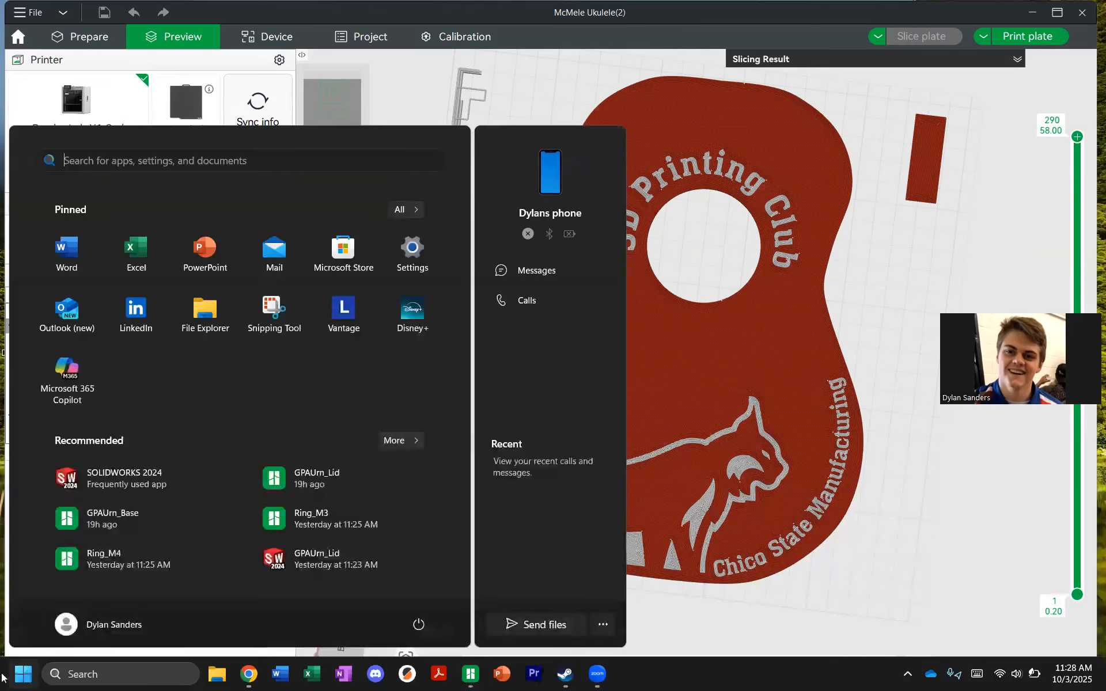
click(5, 677)
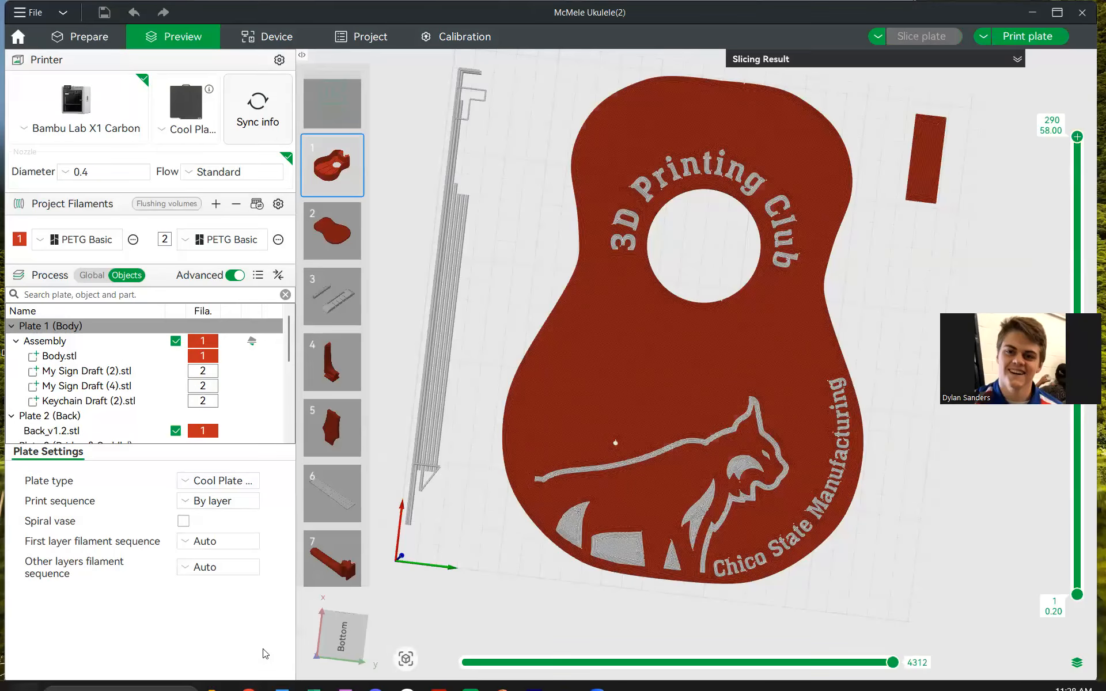